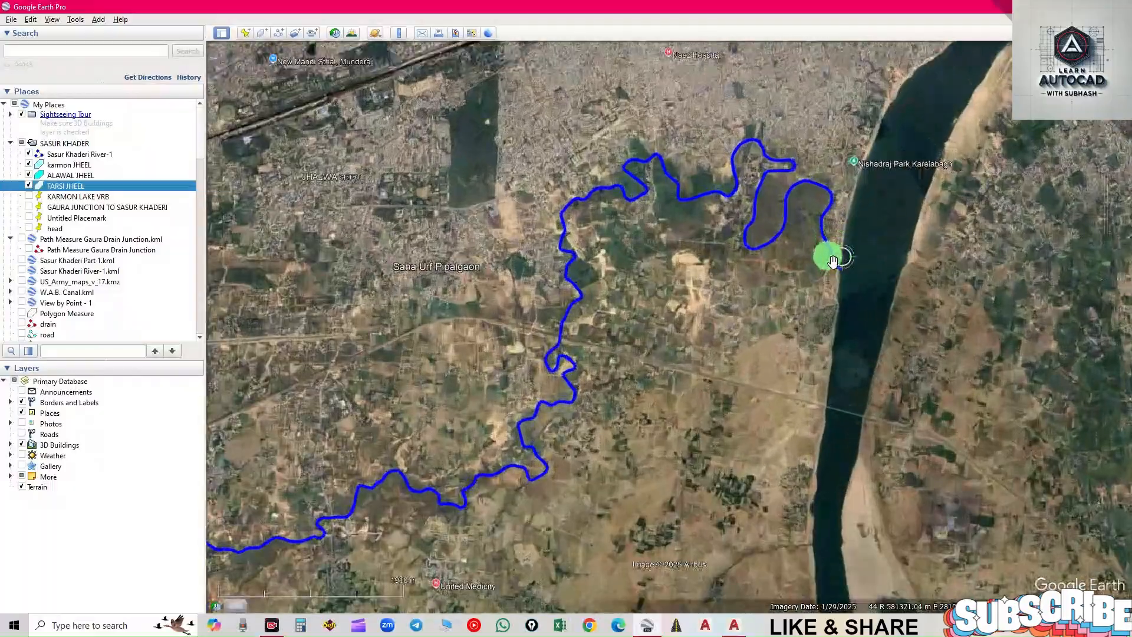
- Check the length of the Sasur Khaderi River-1 path in meters and leave its properties unedited
scroll(770, 324, "down", 3)
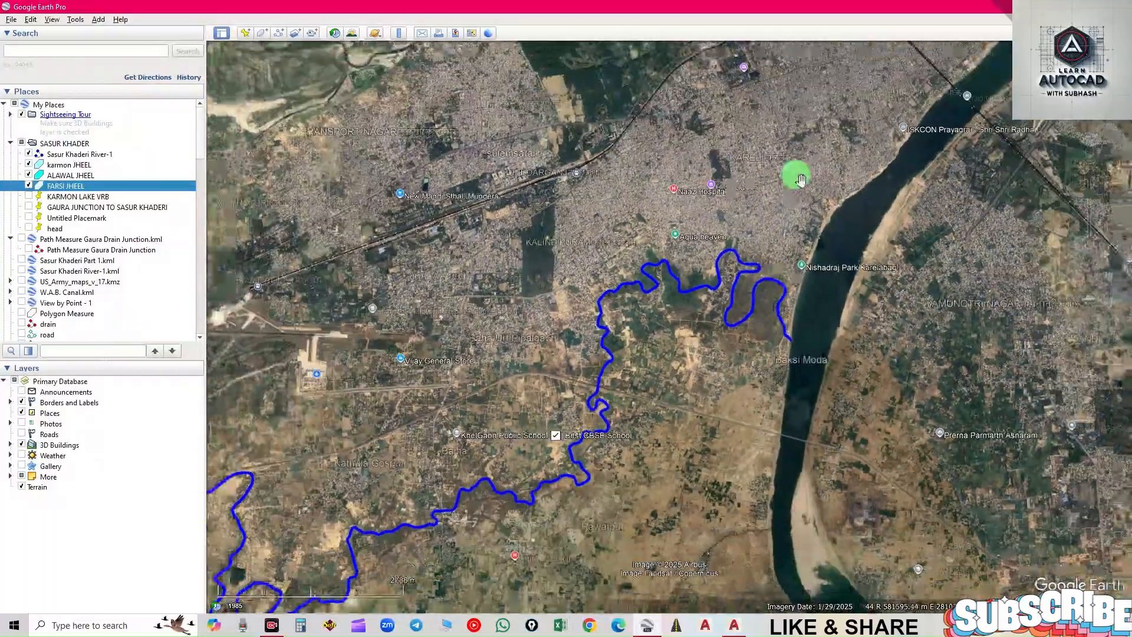
left_click_drag(799, 181, 654, 344)
scroll(874, 204, "down", 3)
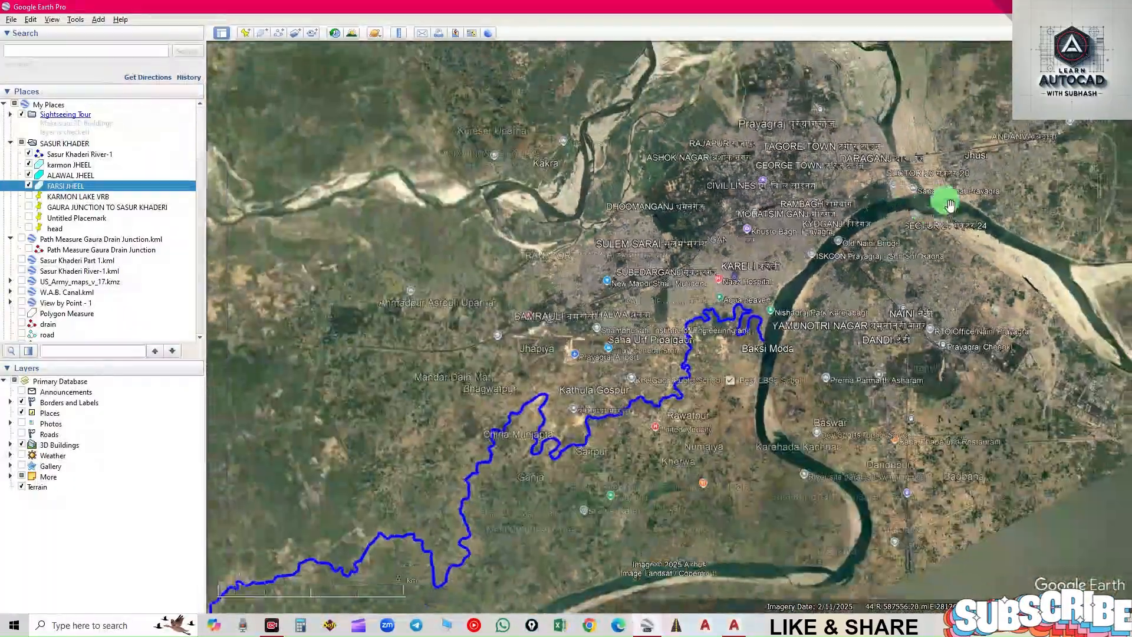
scroll(937, 196, "up", 2)
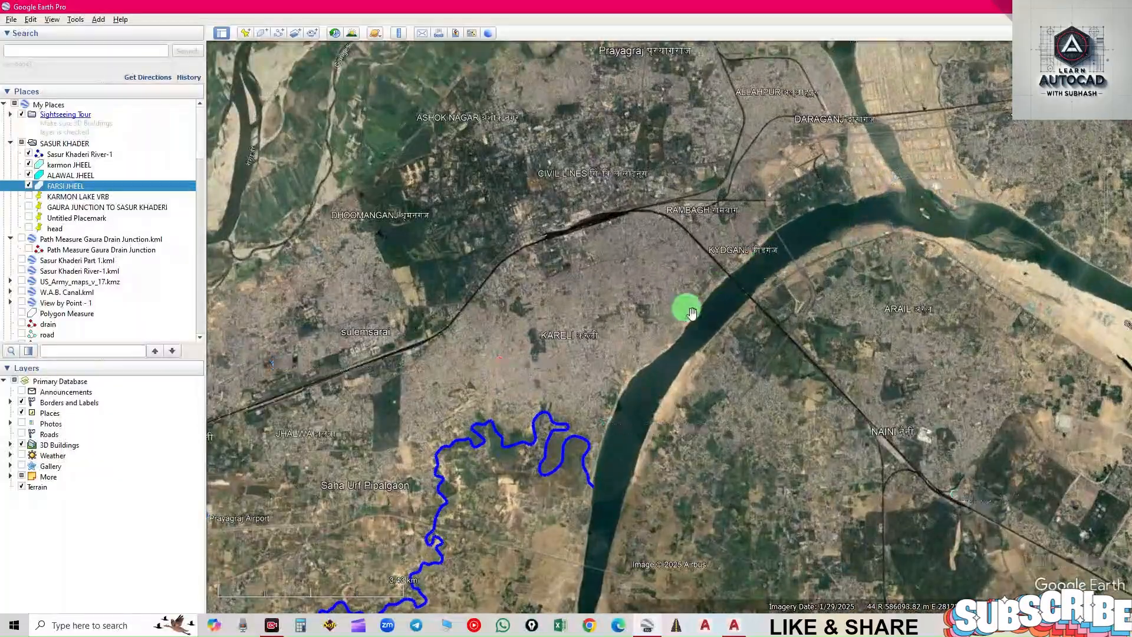
left_click_drag(588, 475, 774, 366)
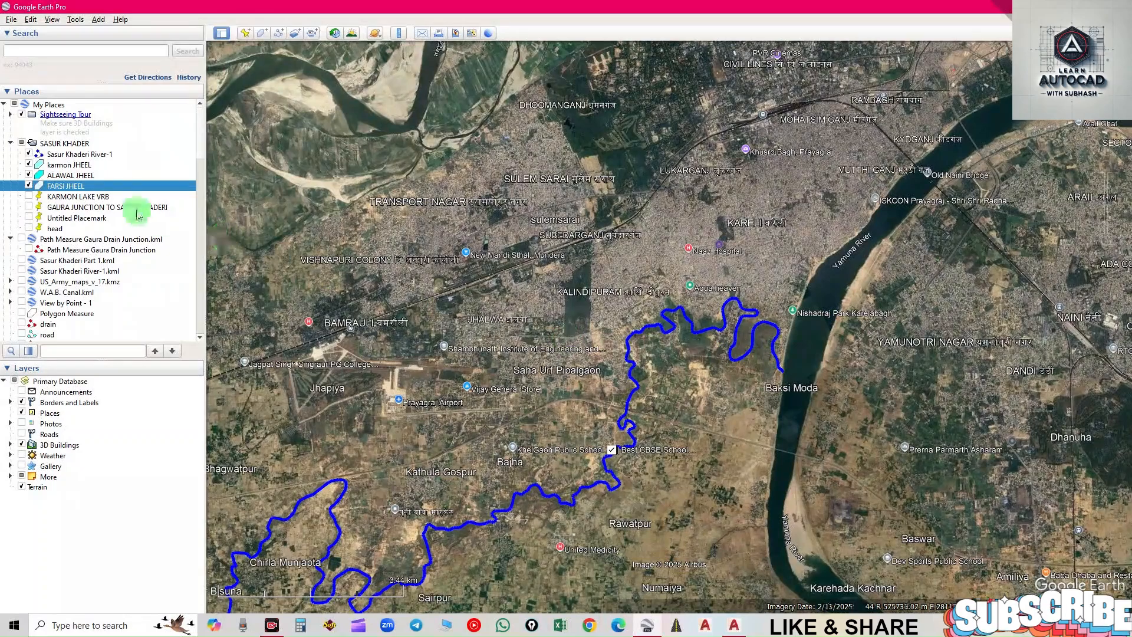
left_click(83, 157)
right_click(84, 157)
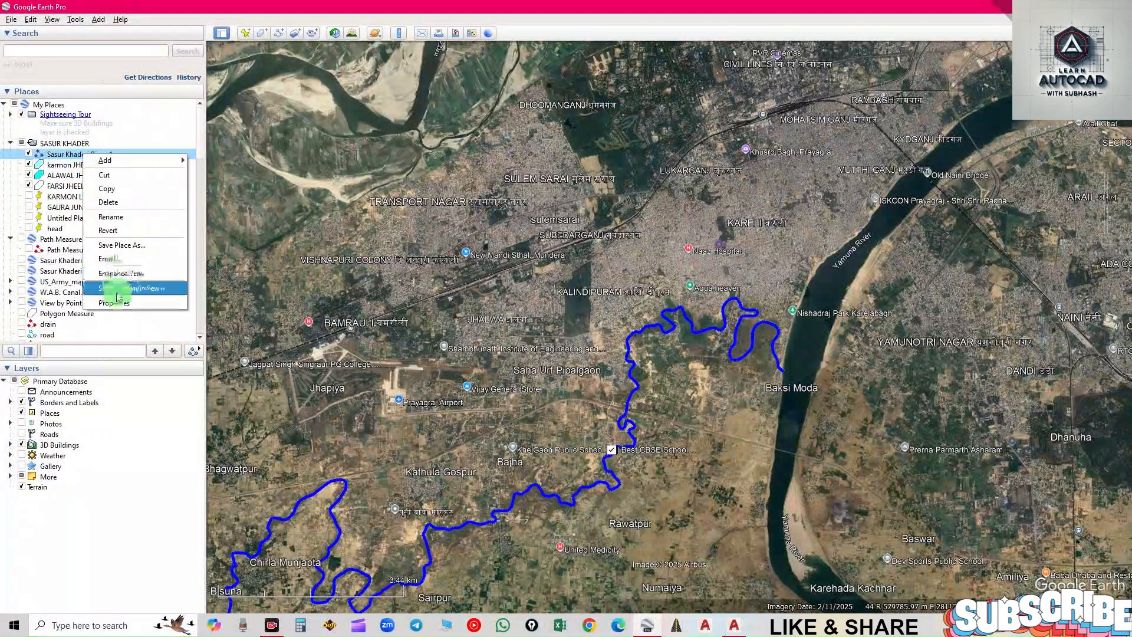
left_click(115, 303)
left_click(191, 162)
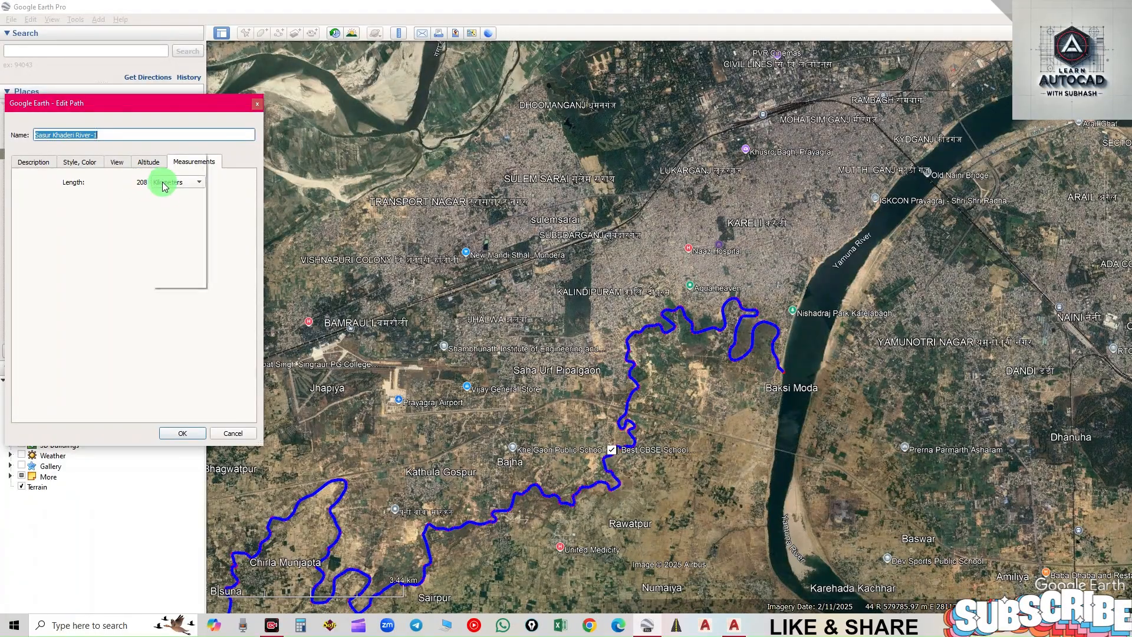
left_click(155, 183)
left_click(159, 172)
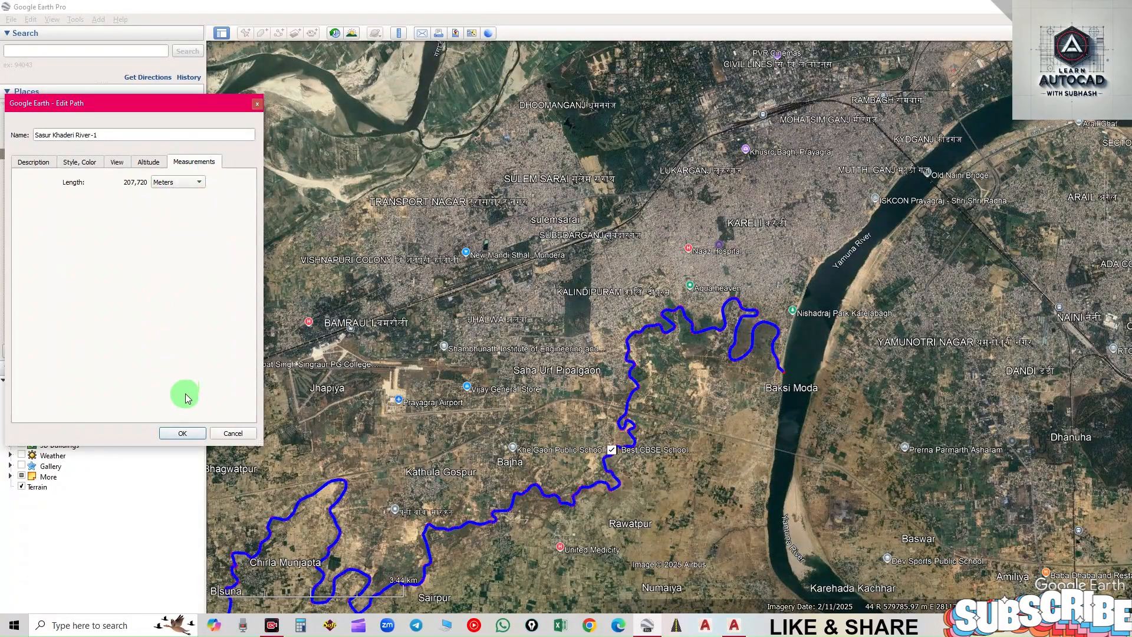
left_click(229, 433)
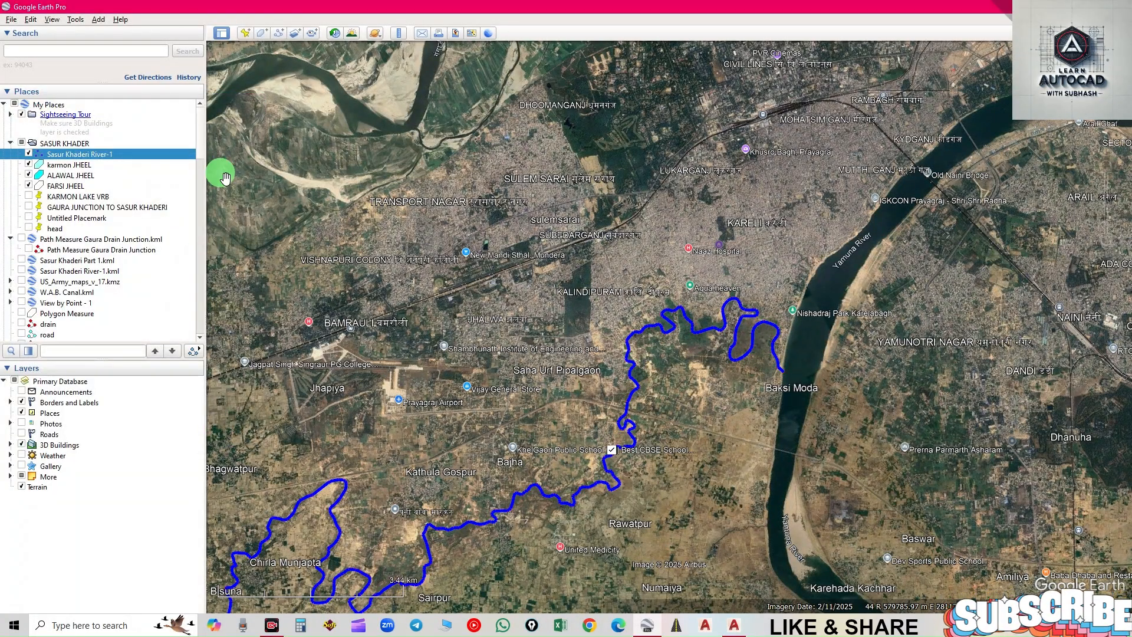
- Trace the river path upstream to the lakes at its source and back down to its junction with the Yamuna River
scroll(754, 361, "down", 3)
left_click_drag(572, 462, 890, 177)
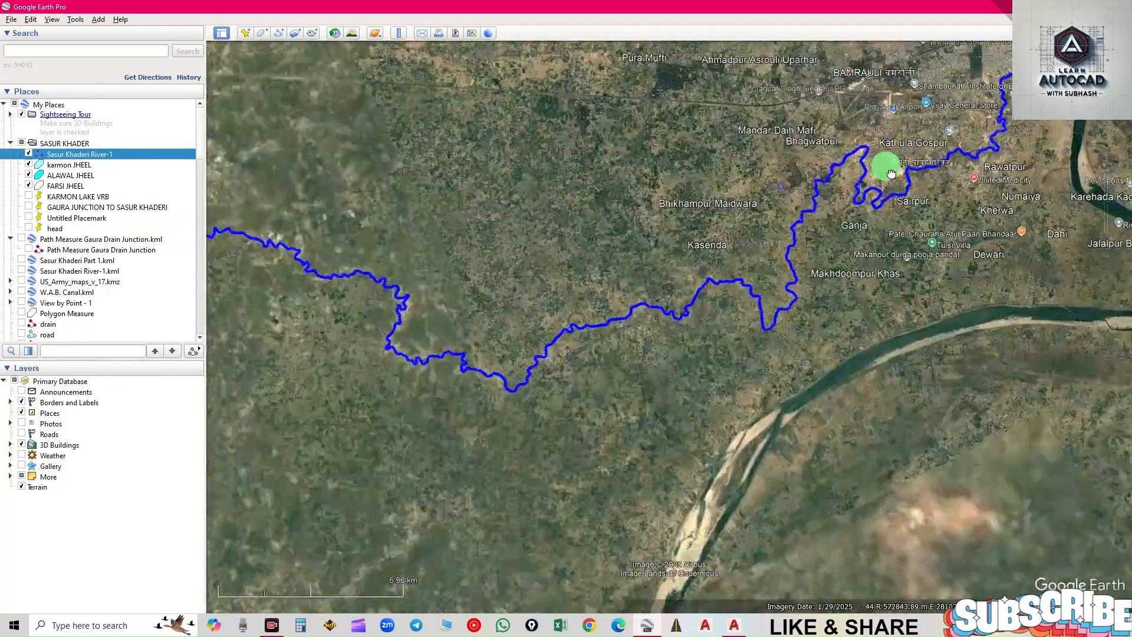
scroll(720, 305, "down", 3)
left_click_drag(481, 292, 429, 209)
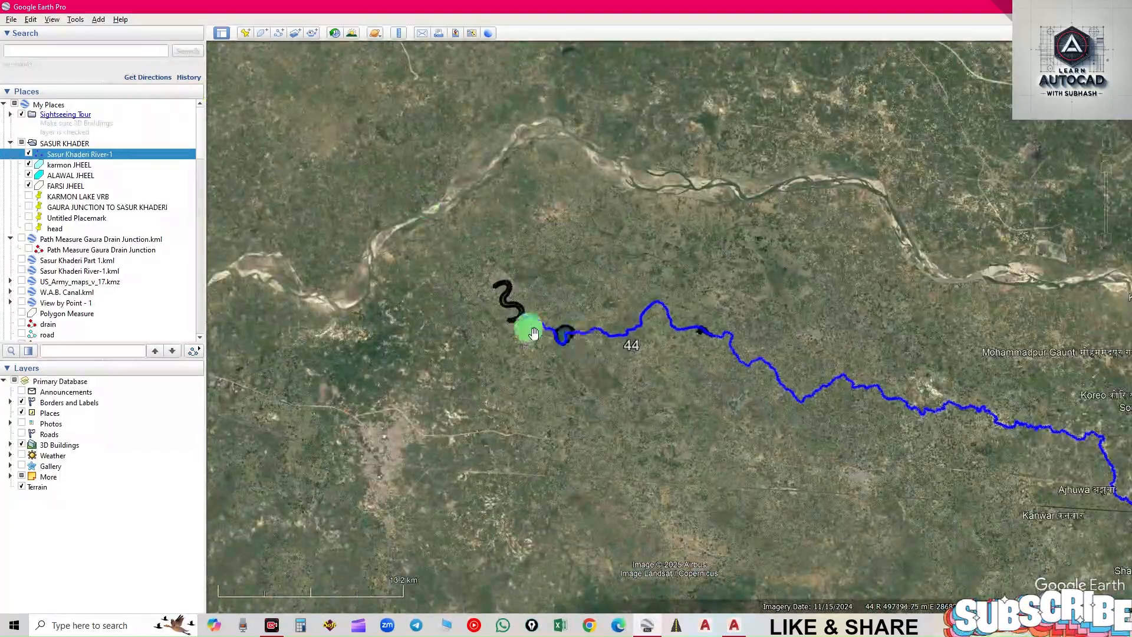
scroll(525, 323, "up", 3)
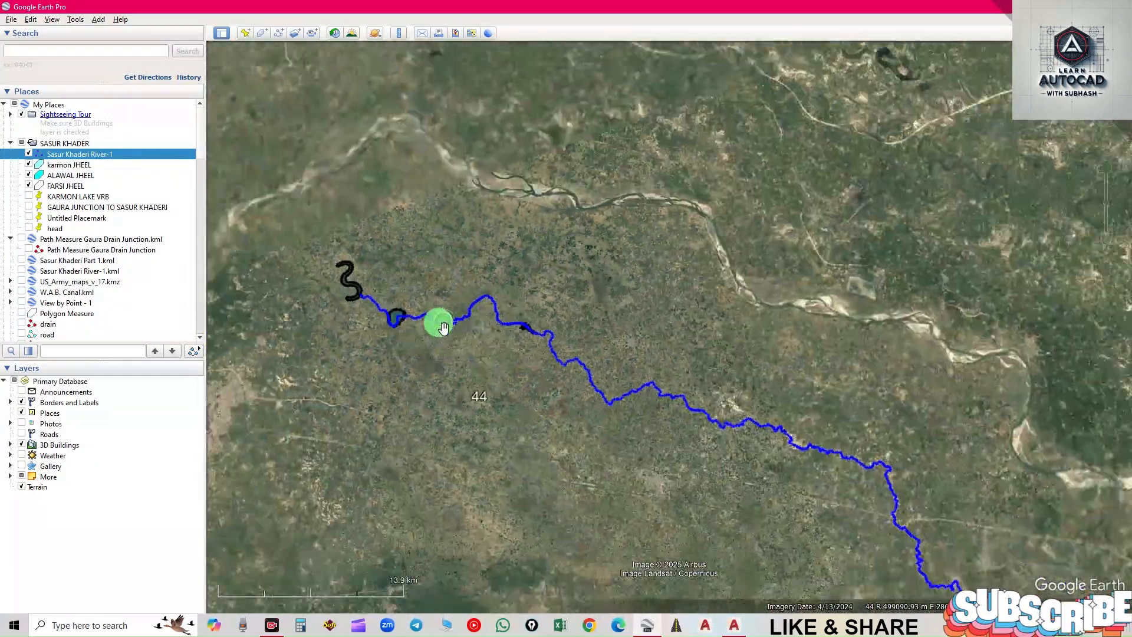
scroll(443, 328, "down", 2)
left_click_drag(835, 501, 374, 197)
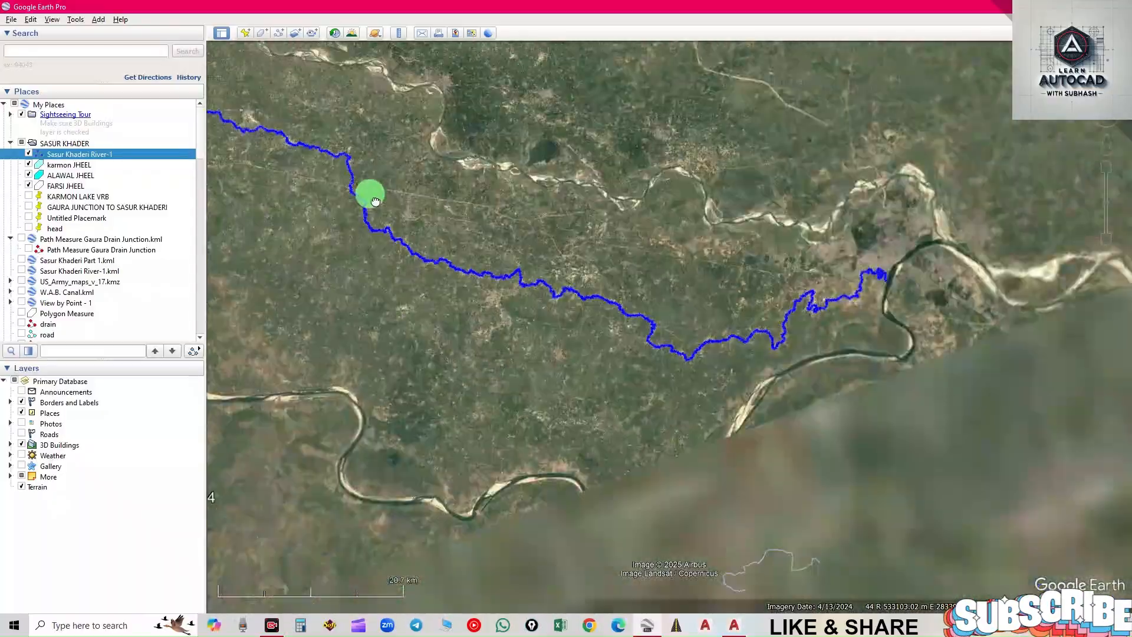
scroll(843, 248, "up", 2)
scroll(843, 248, "up", 3)
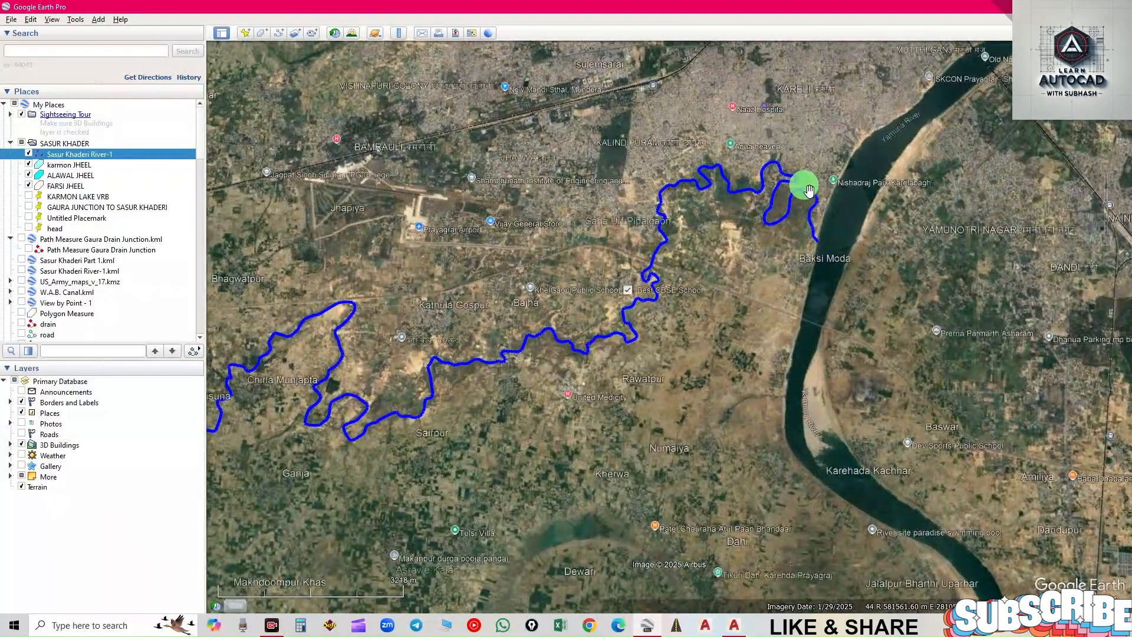
left_click_drag(808, 190, 787, 219)
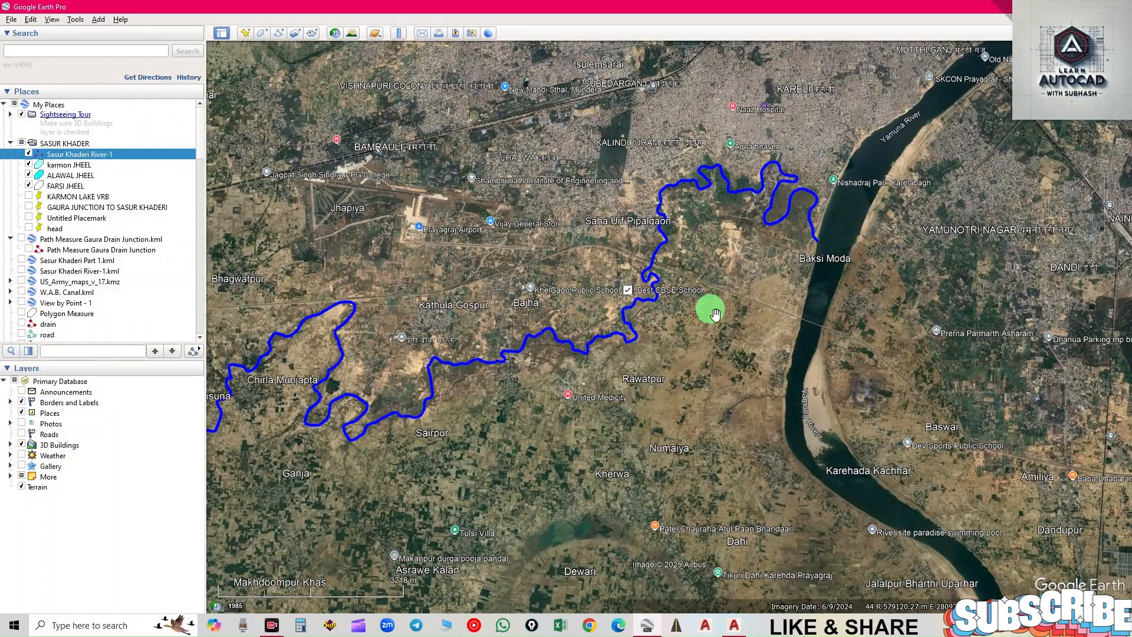
- Examine the whole river course up to its source and pick out the karmon, ALAWAL and FARSI JHEEL polygons
scroll(715, 313, "down", 3)
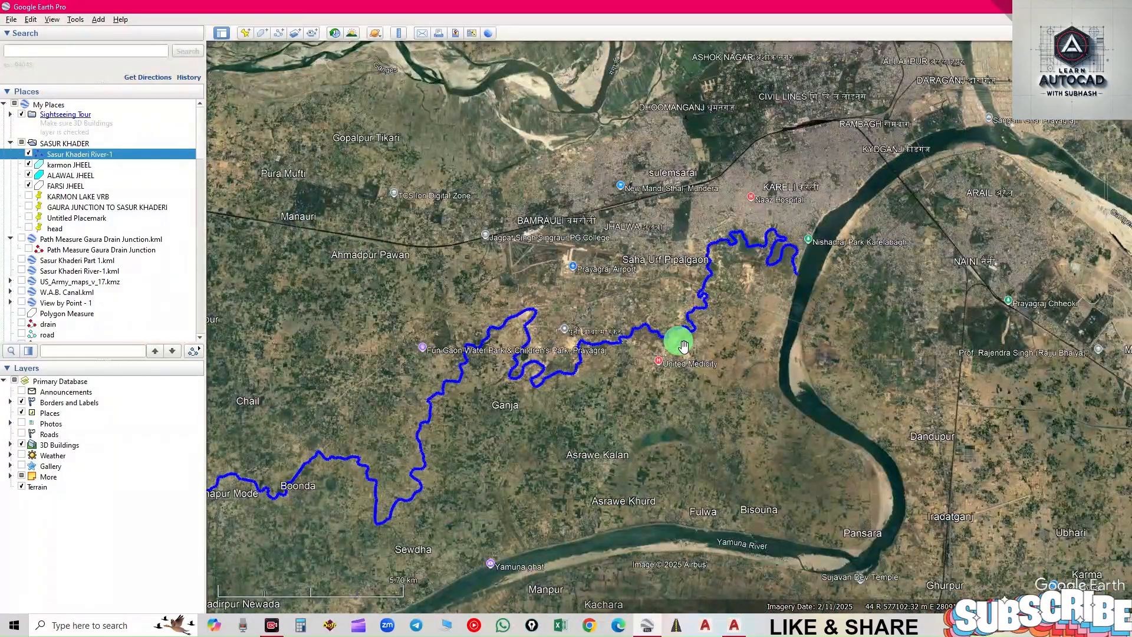
scroll(764, 336, "down", 3)
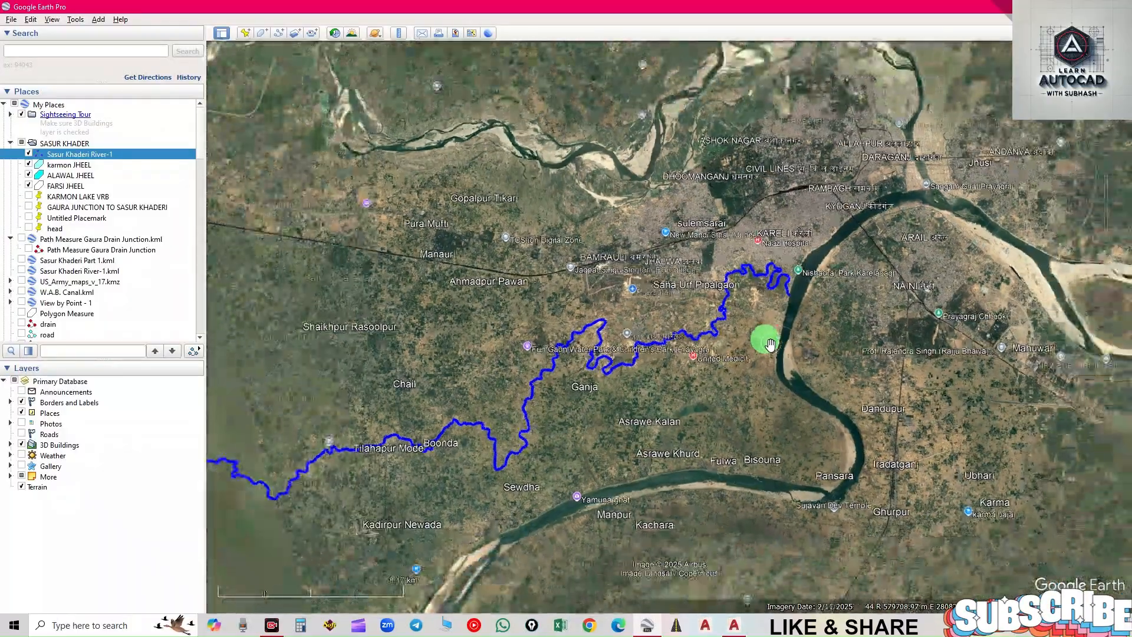
scroll(442, 164, "down", 3)
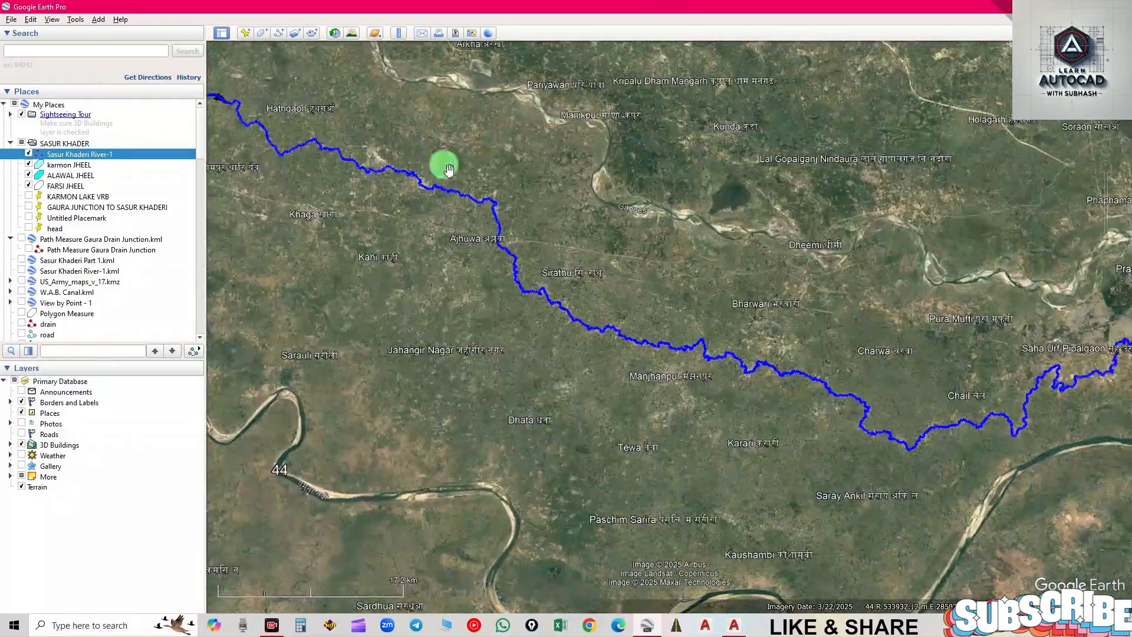
scroll(538, 291, "down", 3)
scroll(363, 207, "up", 3)
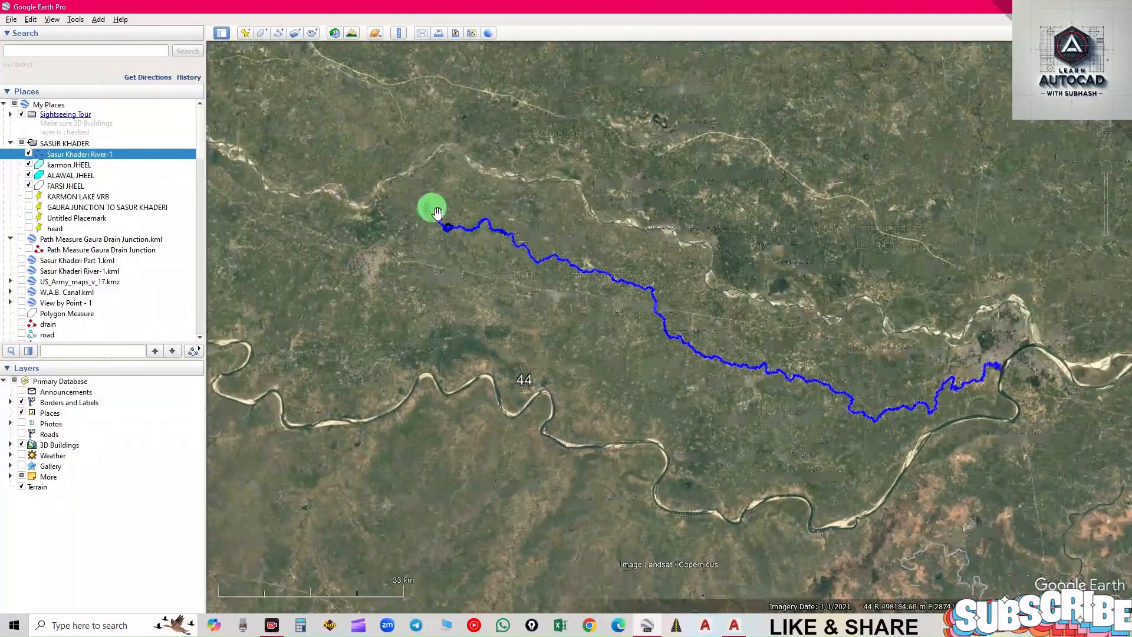
scroll(432, 220, "up", 3)
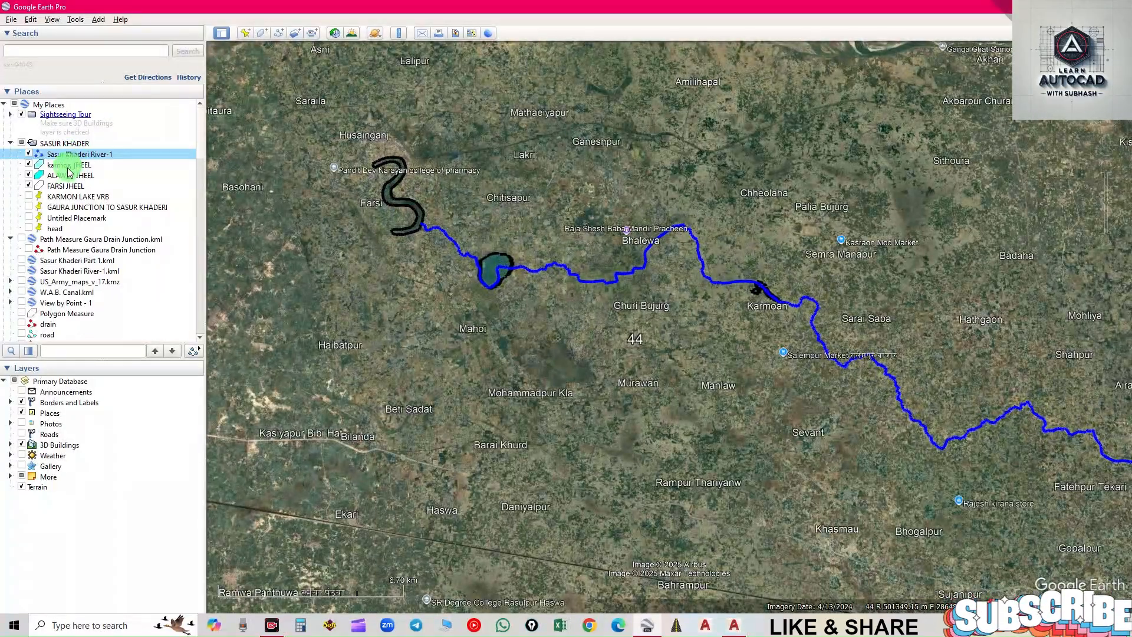
left_click(69, 165)
left_click(66, 176)
left_click(41, 187)
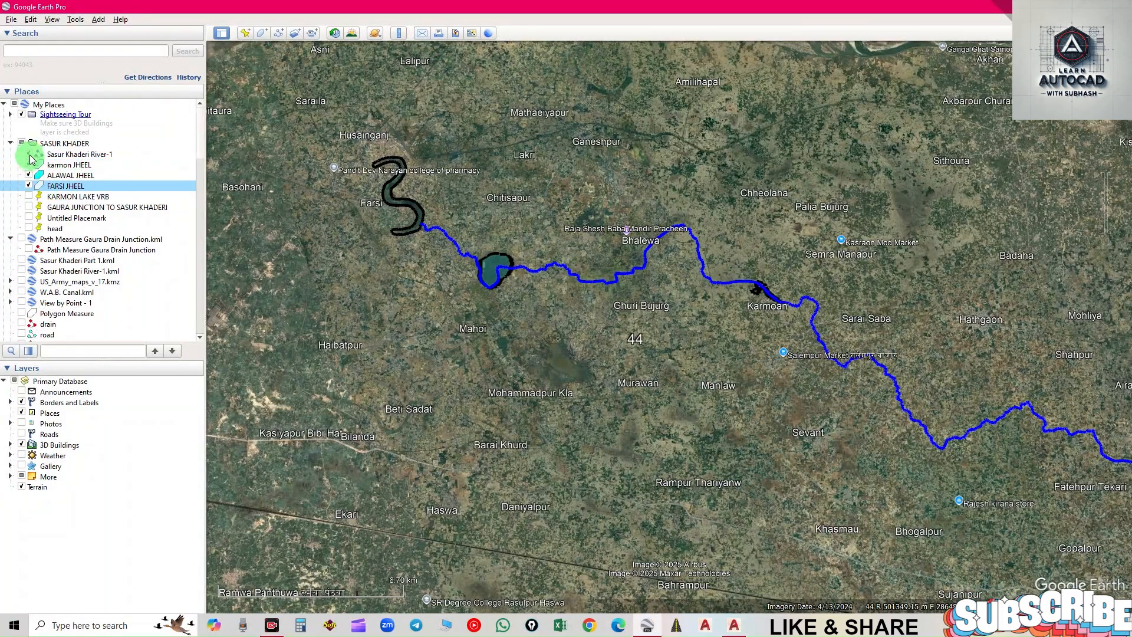
left_click(66, 151)
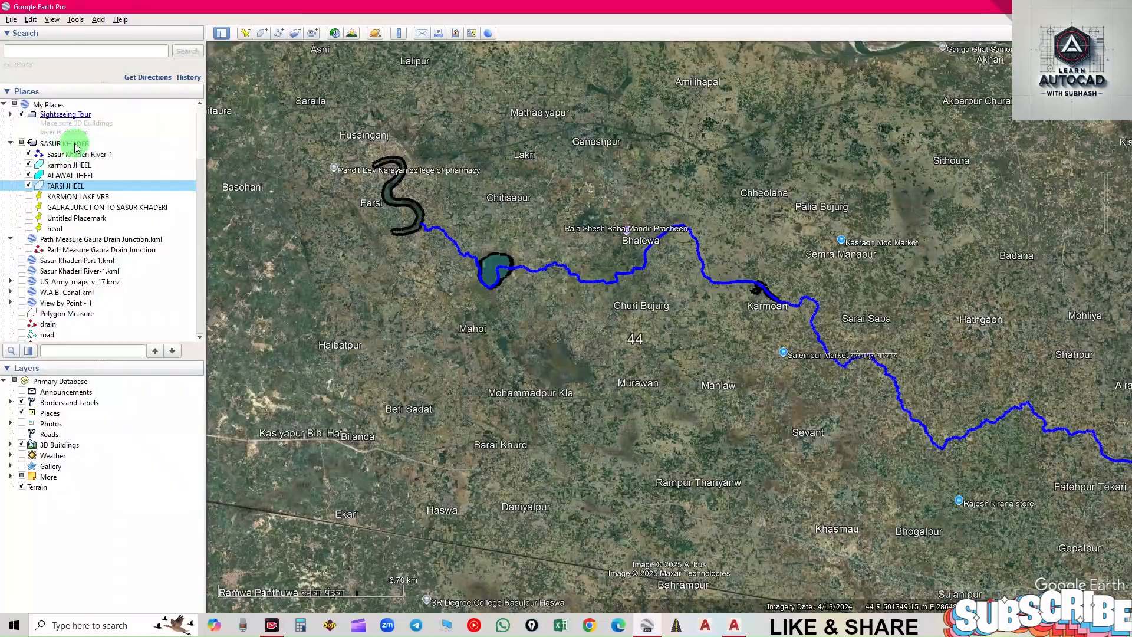
- Save the SASUR KHADER folder to the Desktop as a KML file named SASUR KHADERI
left_click(74, 143)
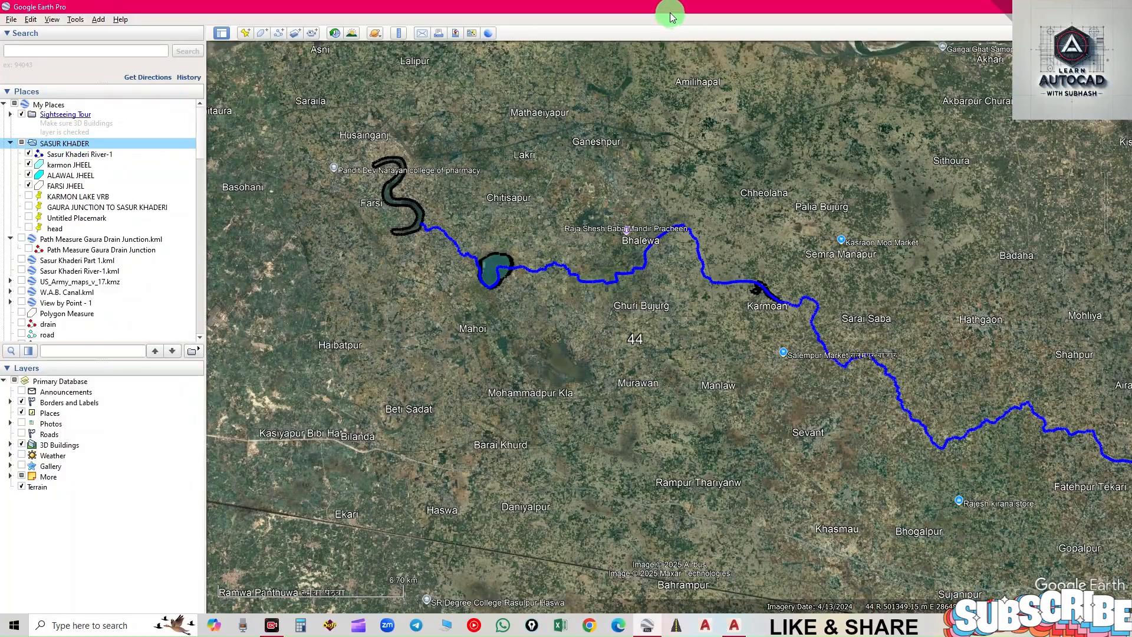
right_click(76, 145)
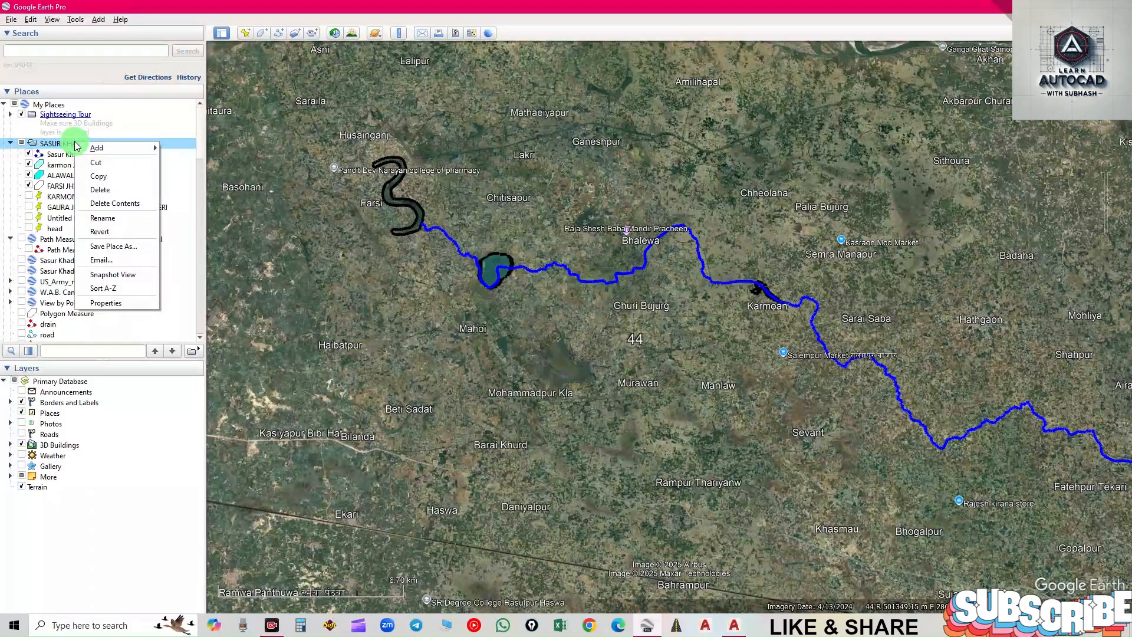
left_click(125, 247)
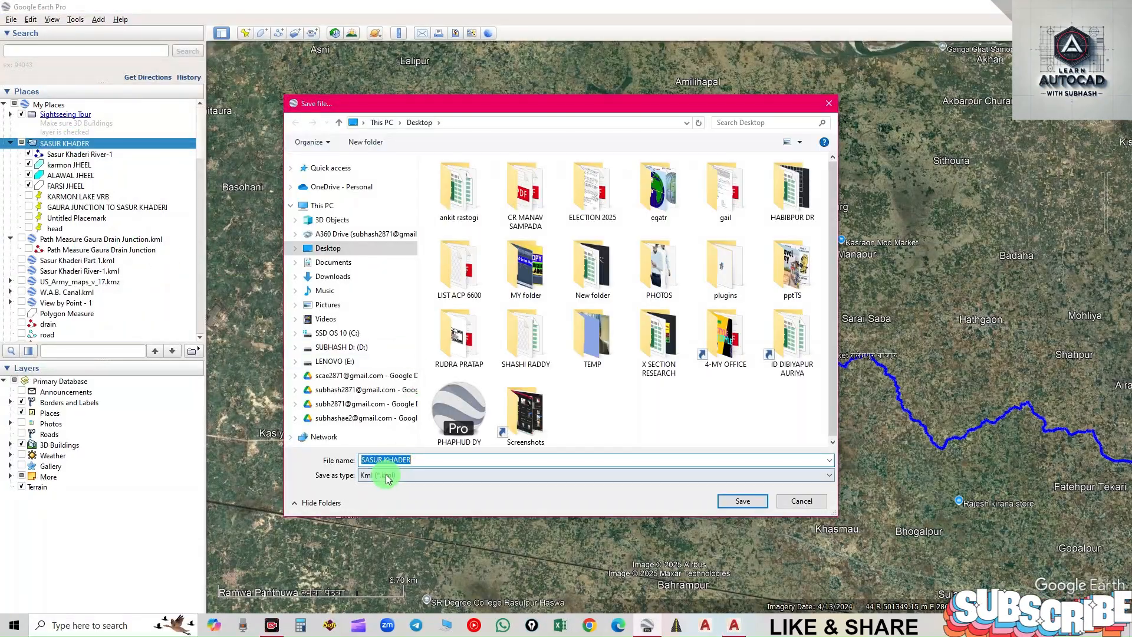
left_click(386, 476)
left_click(385, 477)
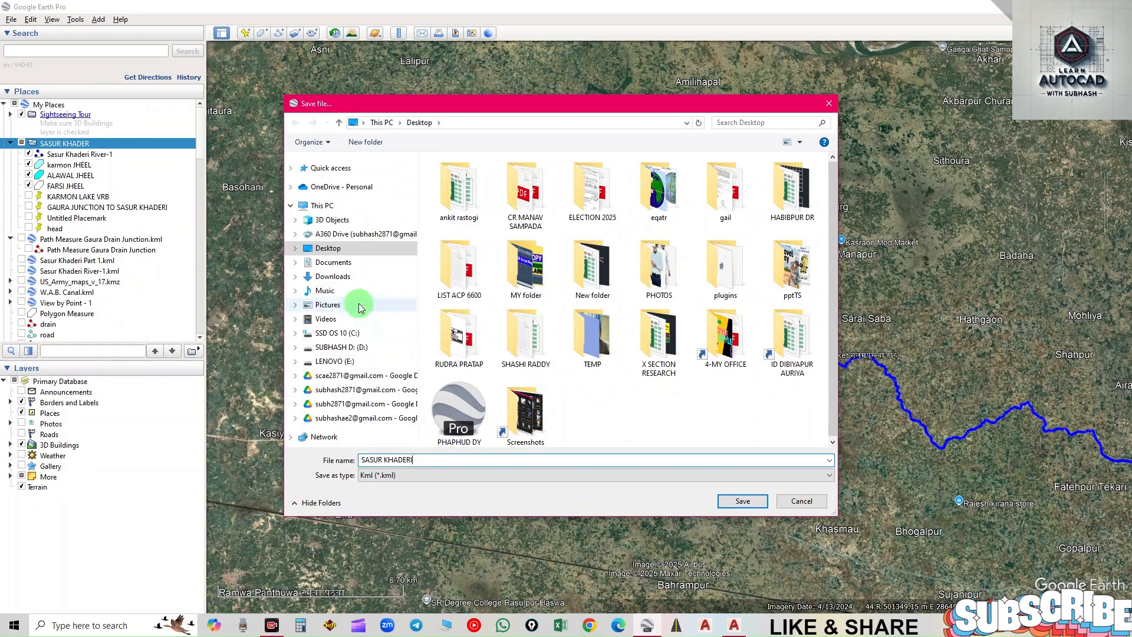
left_click(338, 250)
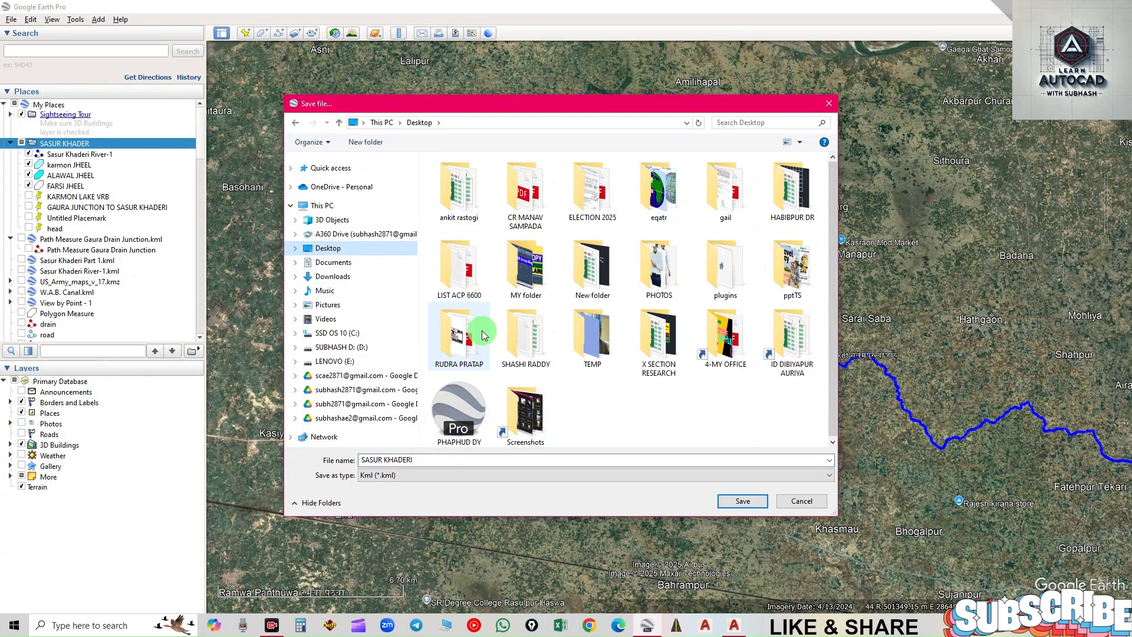
left_click(742, 501)
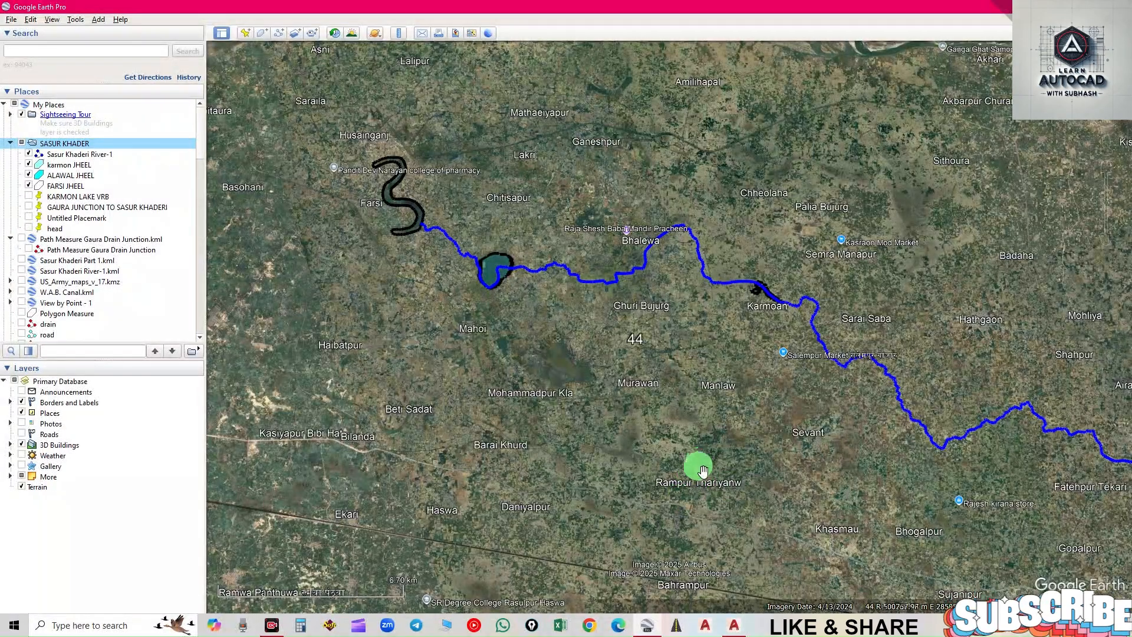
- Switch to AutoCAD, start a new drawing and turn off the grid display
left_click(734, 625)
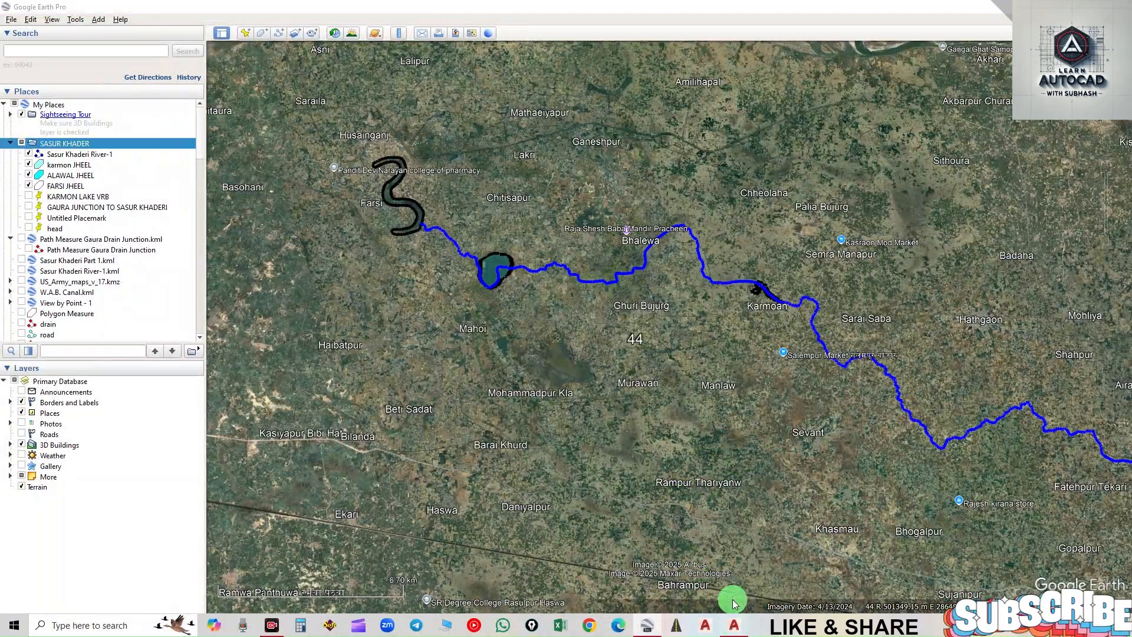
key("ctrl+n")
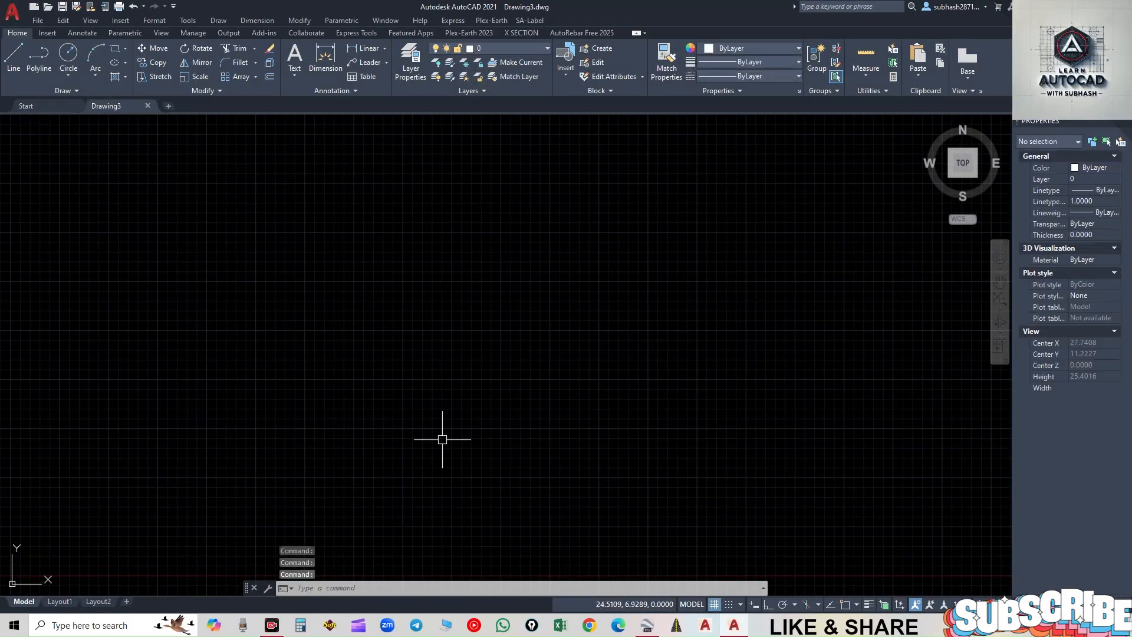
left_click(712, 604)
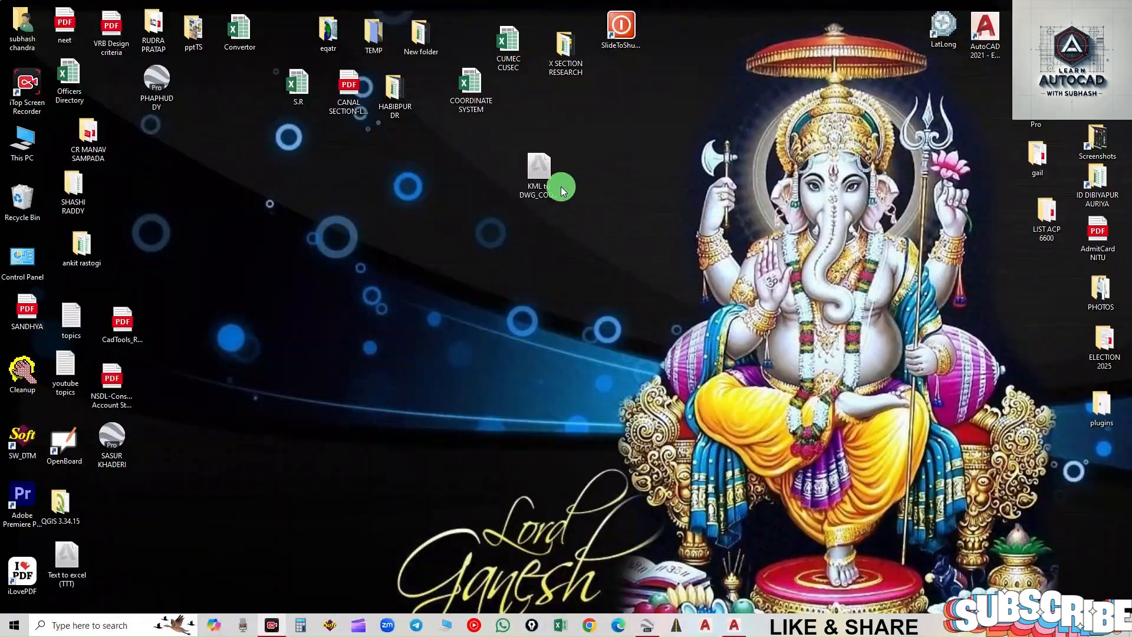
- Load the KML to DWG_COOMAND_IRT file from the desktop into the drawing and run the IRT command
left_click(538, 176)
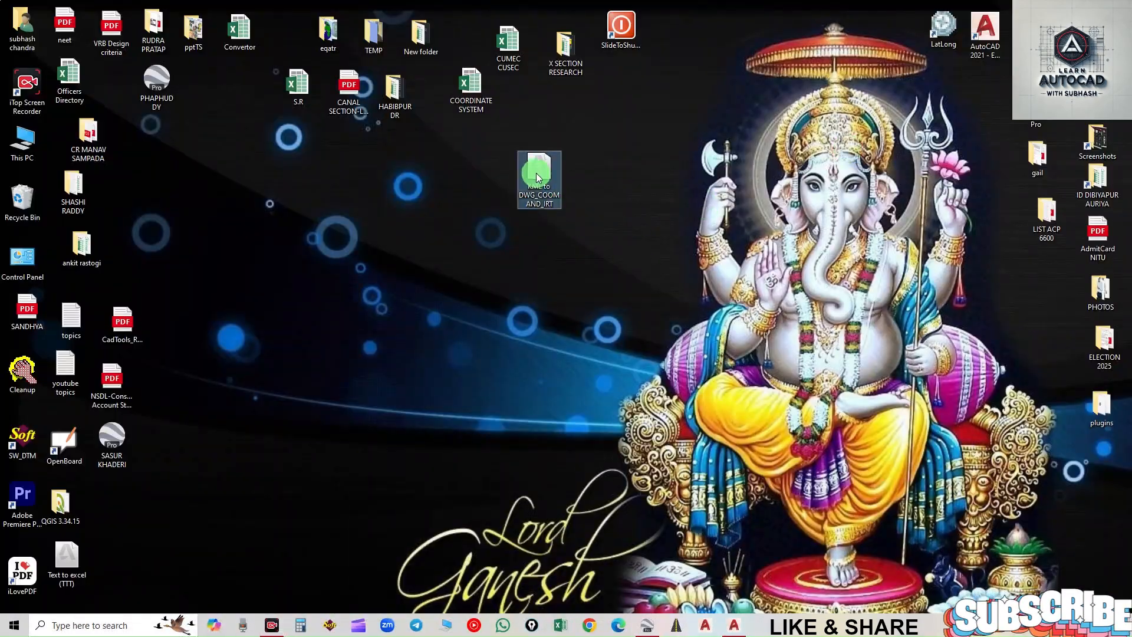
left_click_drag(538, 174, 530, 350)
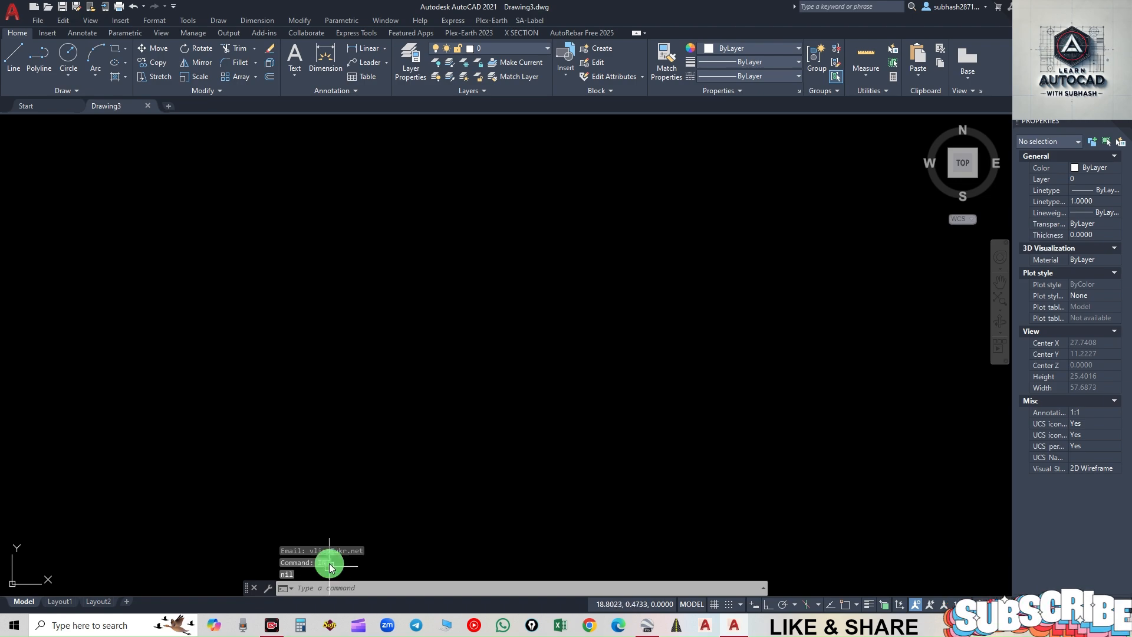
type("I")
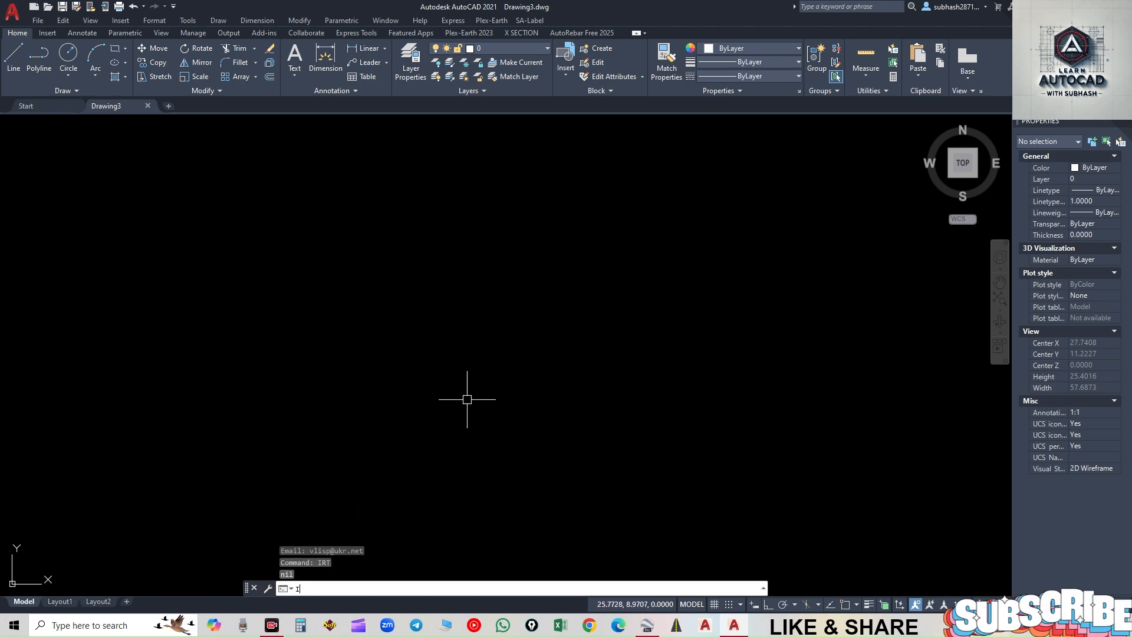
type("RT")
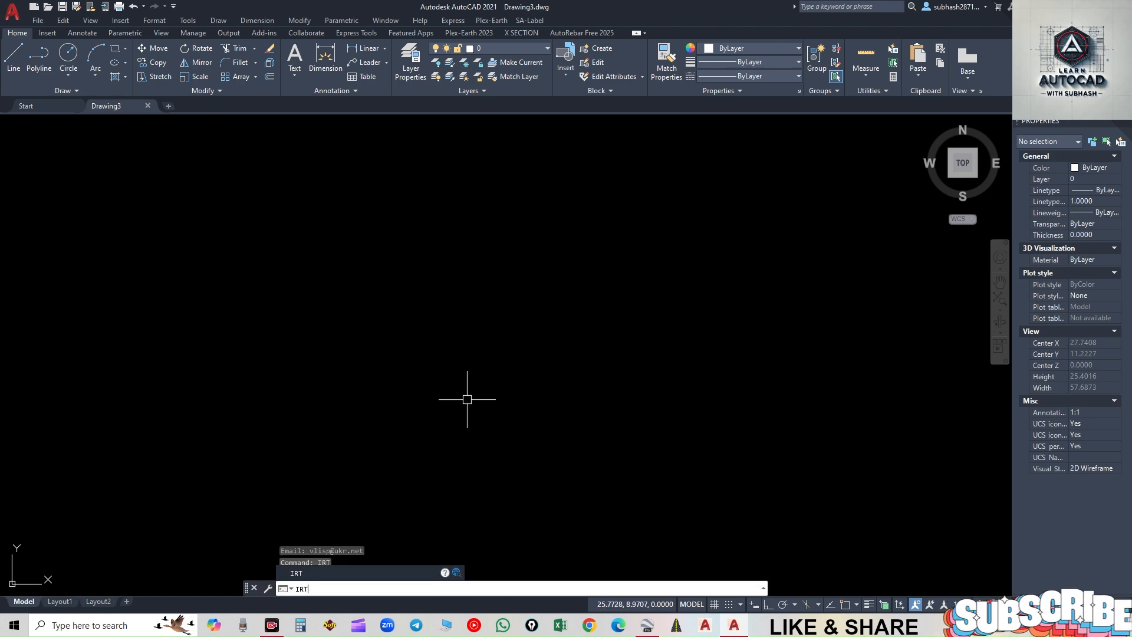
key("Return")
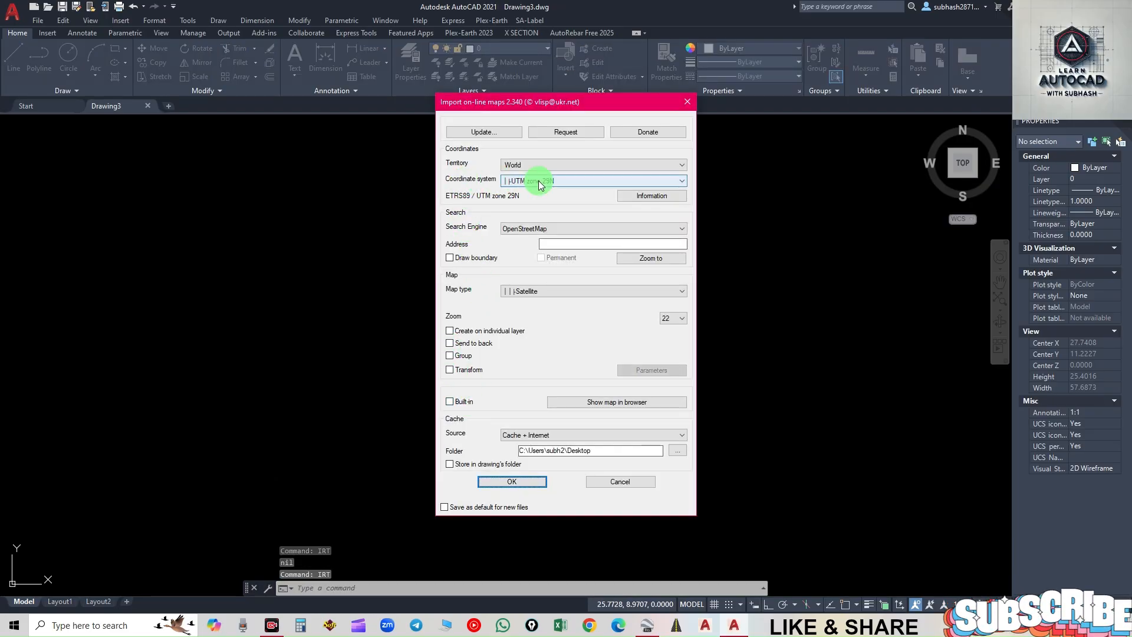
- Set the map import's coordinate system to WGS84 / UTM zone 44N
left_click(577, 181)
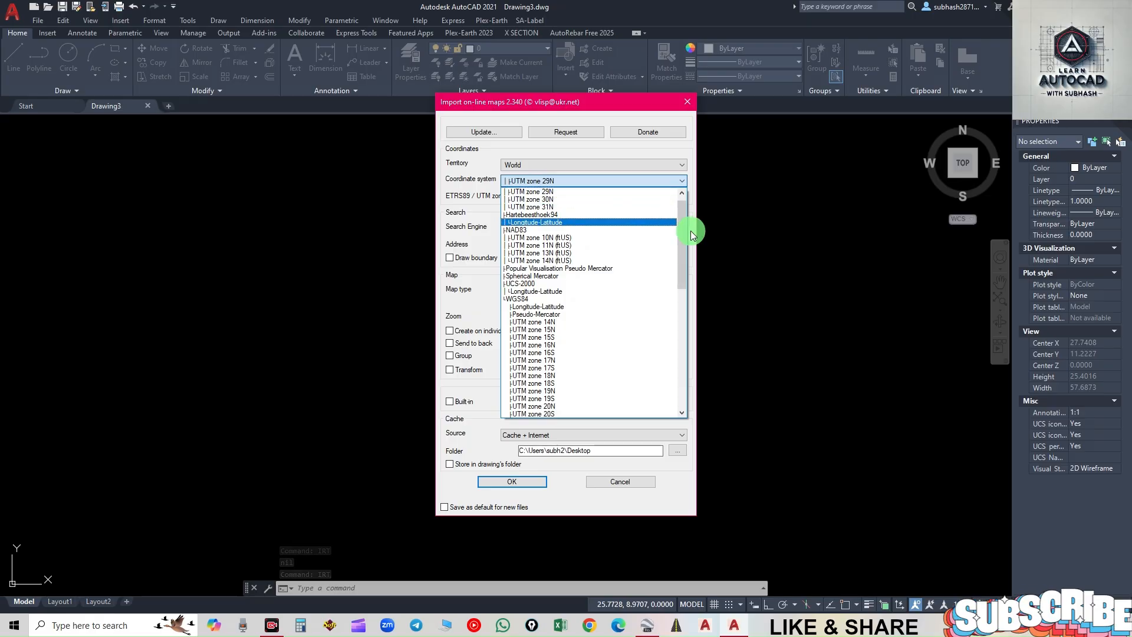
left_click_drag(680, 235, 677, 313)
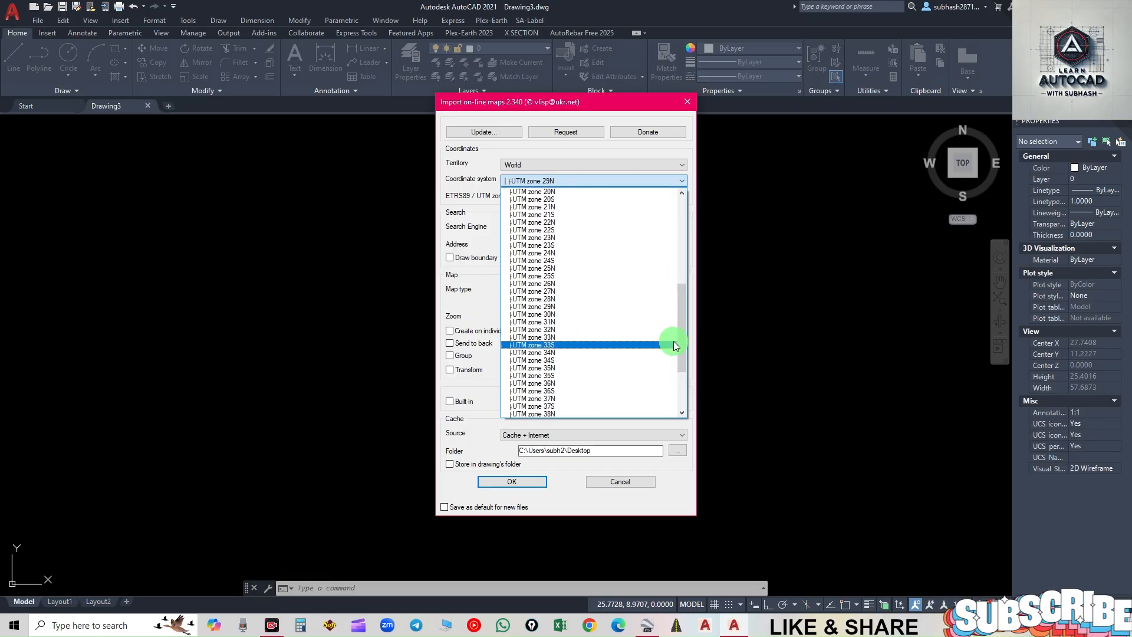
left_click_drag(679, 324, 678, 352)
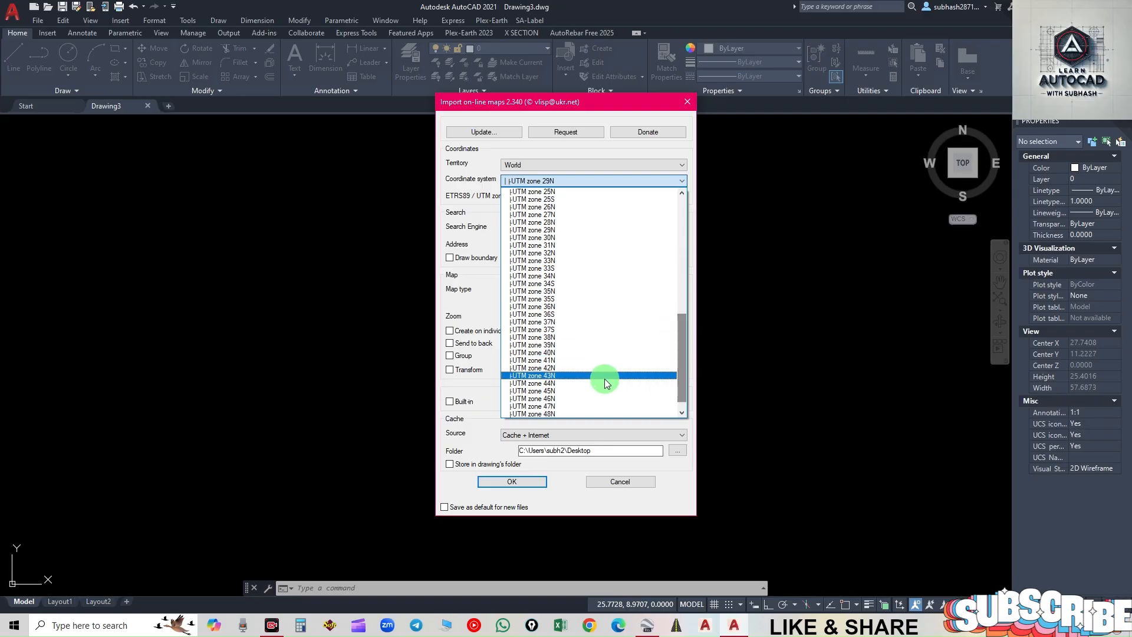
left_click(557, 383)
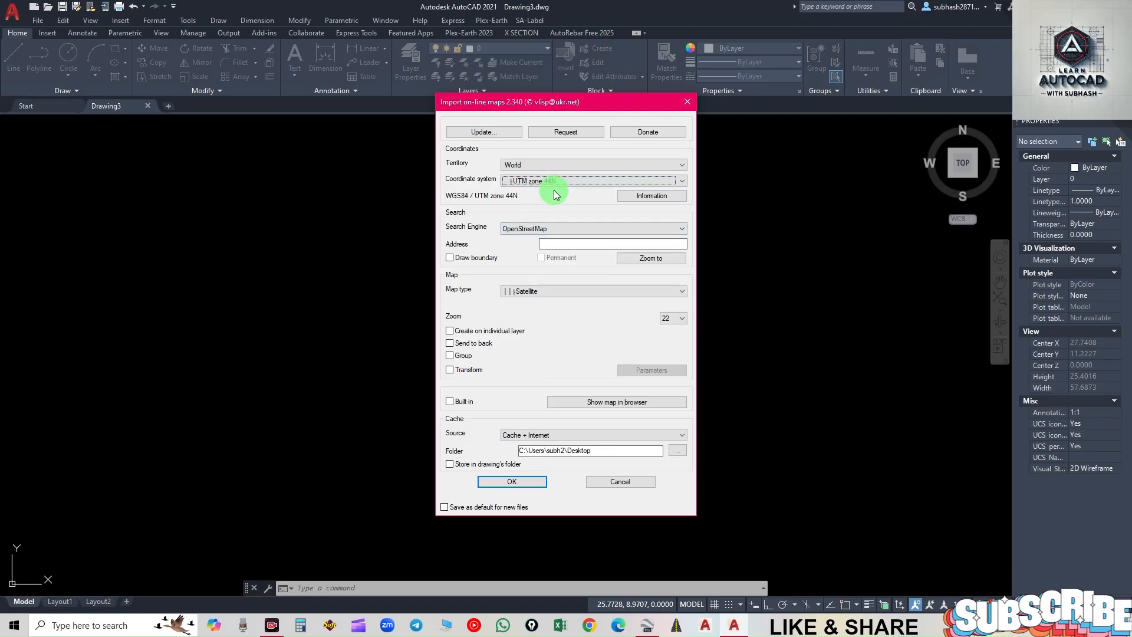
- Set the map type to KML Import under Local files and accept the import settings
left_click(579, 287)
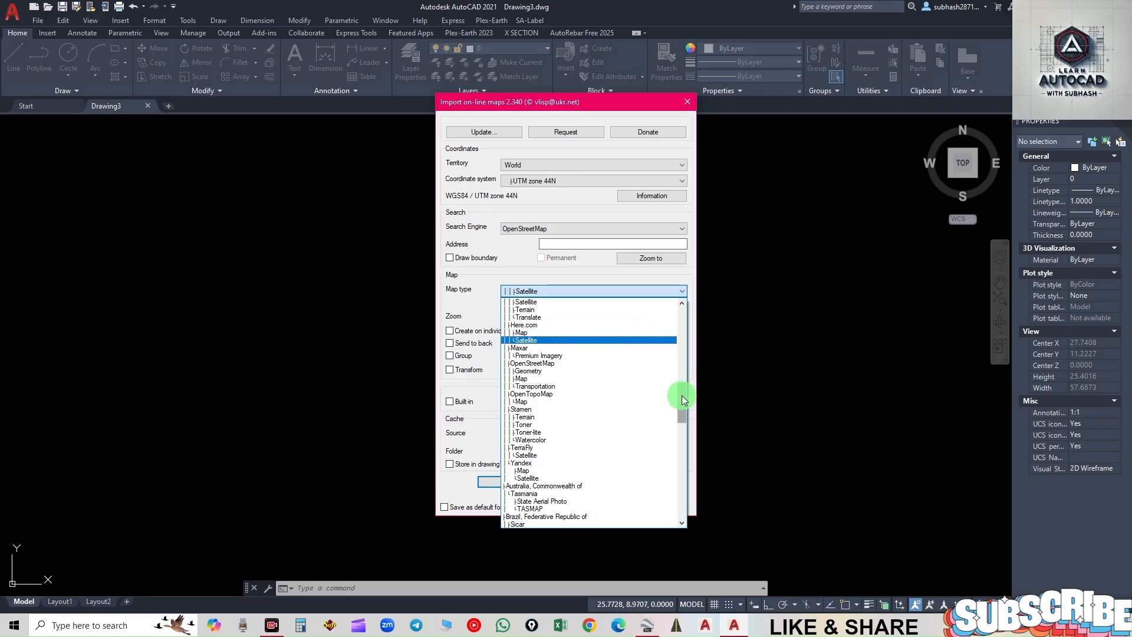
left_click_drag(682, 395, 694, 357)
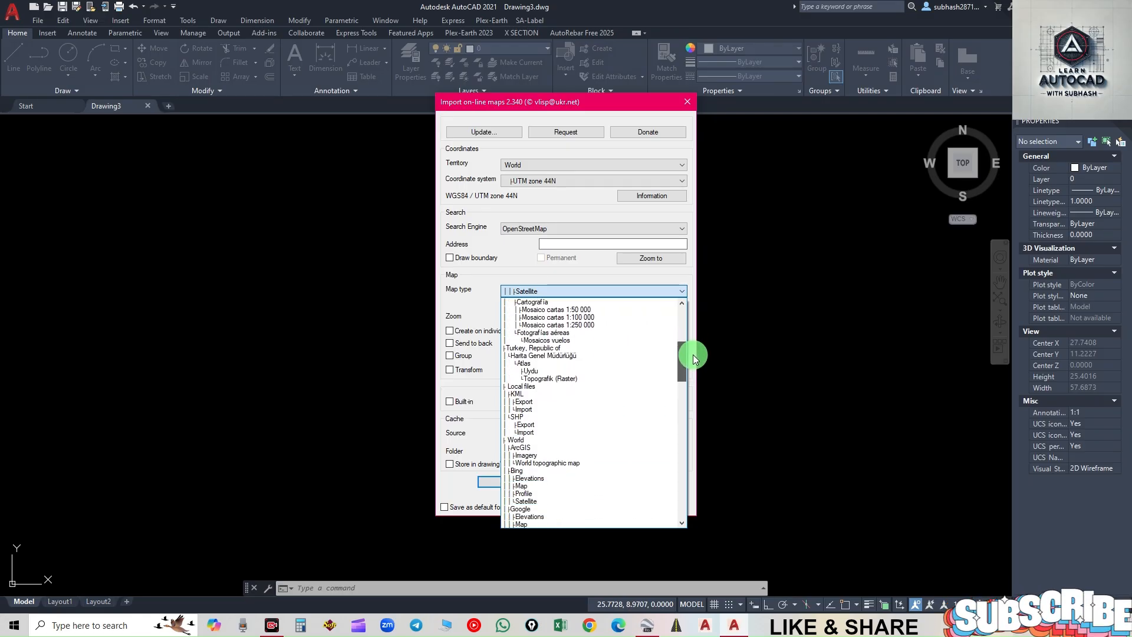
left_click(532, 409)
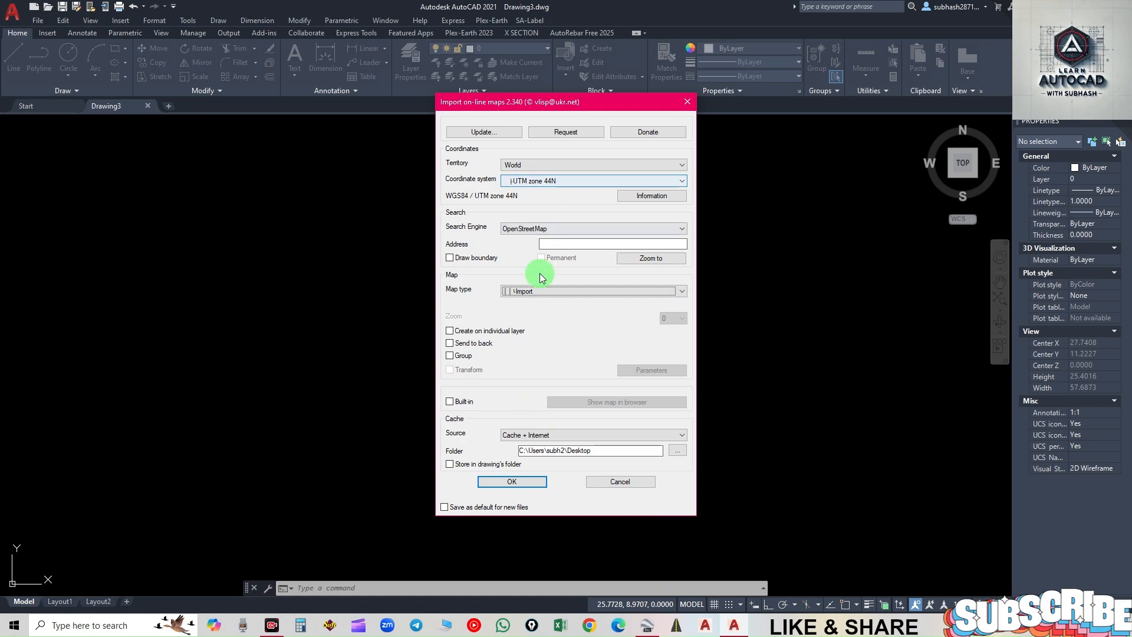
left_click(511, 481)
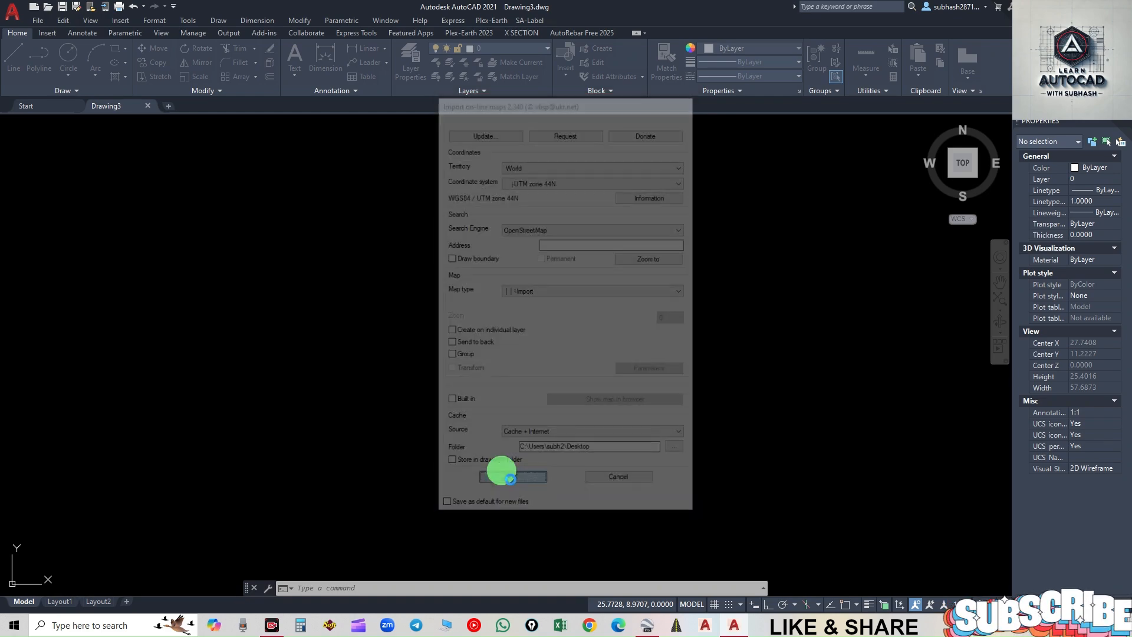
- Choose the File mode and import the SASUR KHADERI KML file from the Desktop
left_click(357, 588)
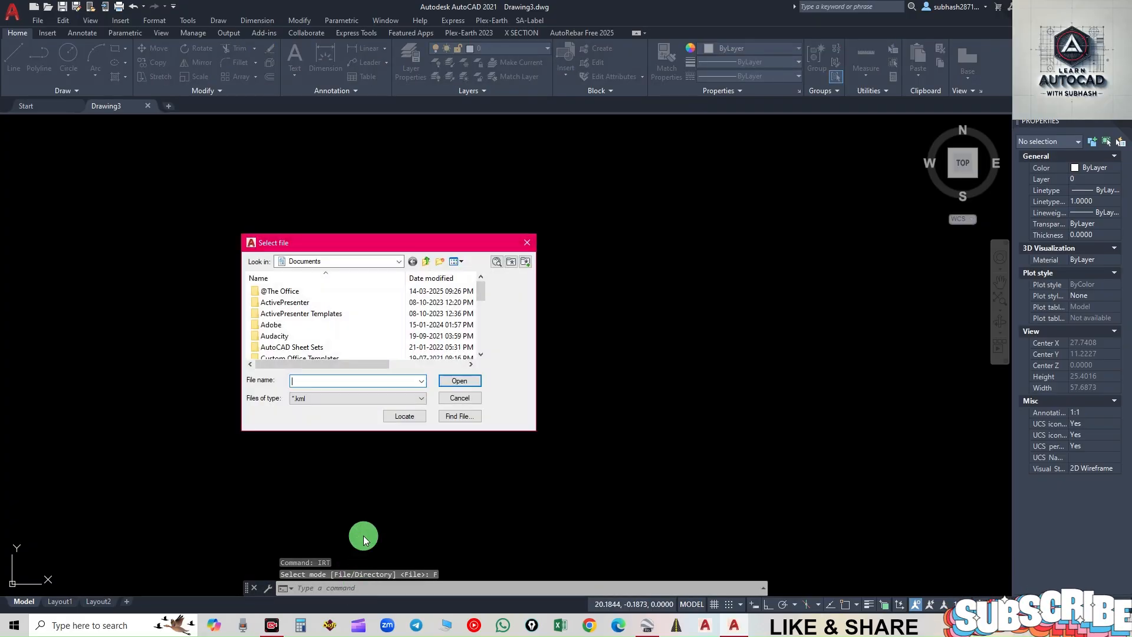
left_click(350, 261)
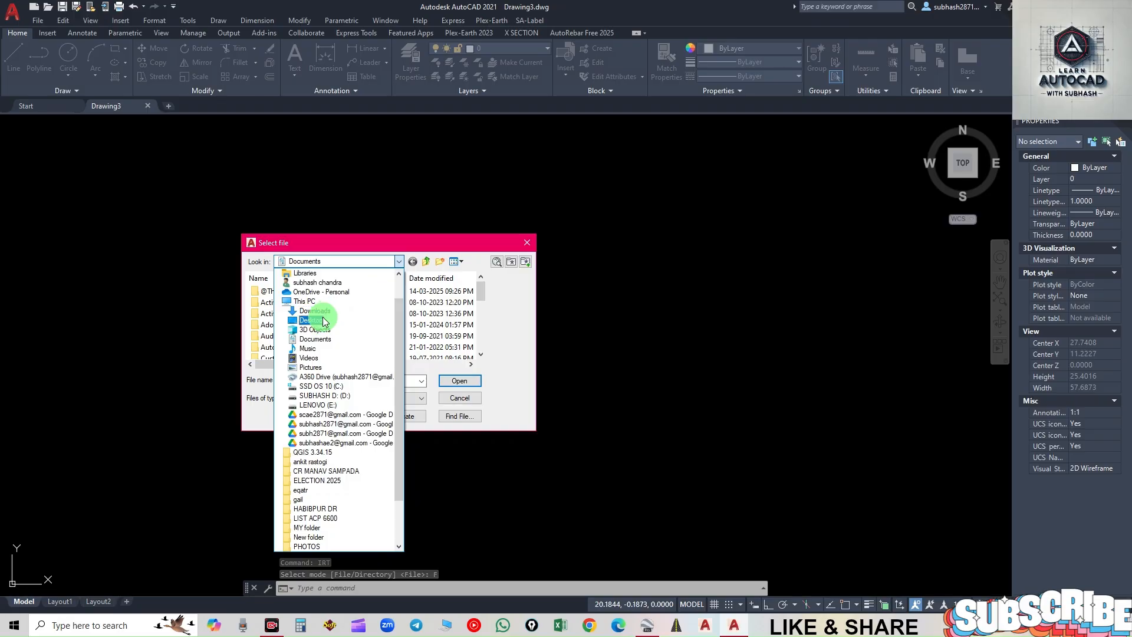
left_click(312, 308)
left_click_drag(479, 298, 481, 342)
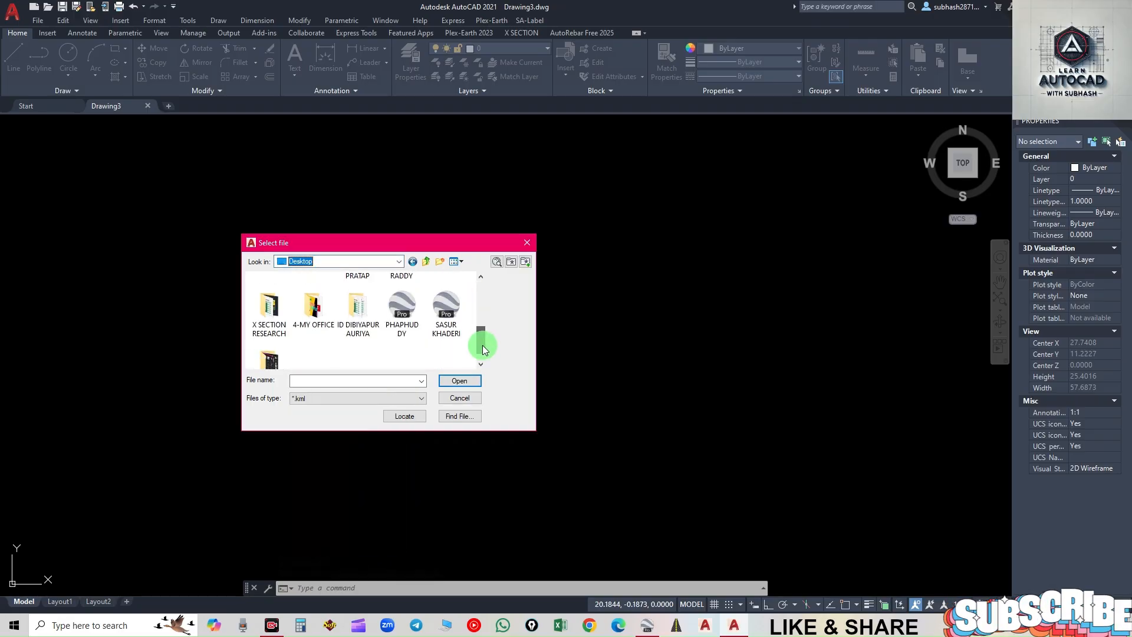
left_click(447, 314)
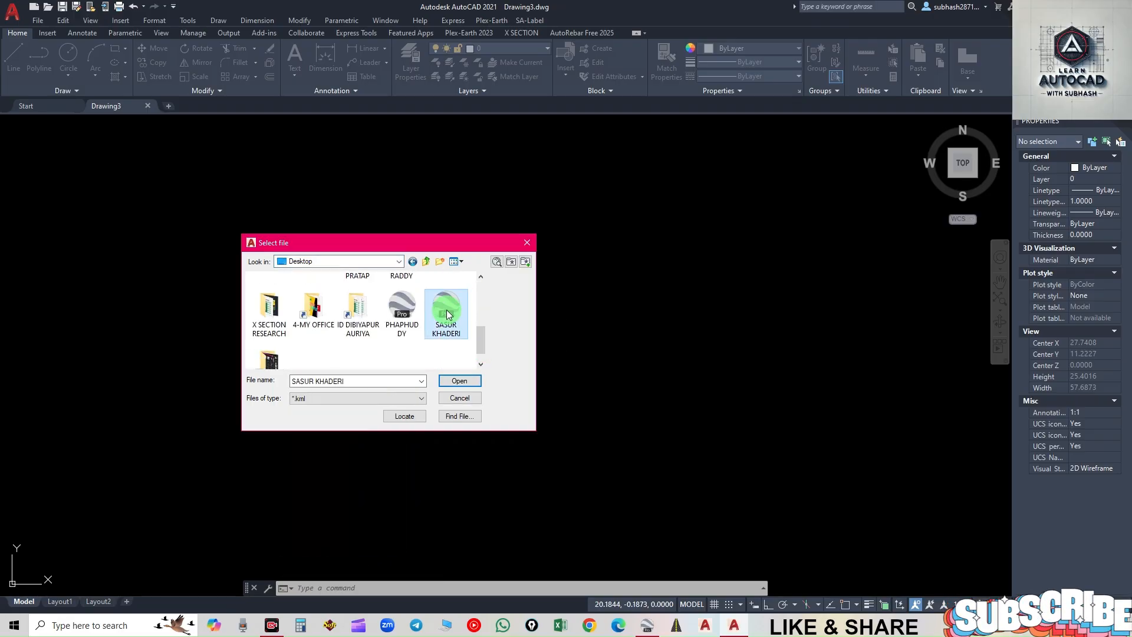
left_click(459, 381)
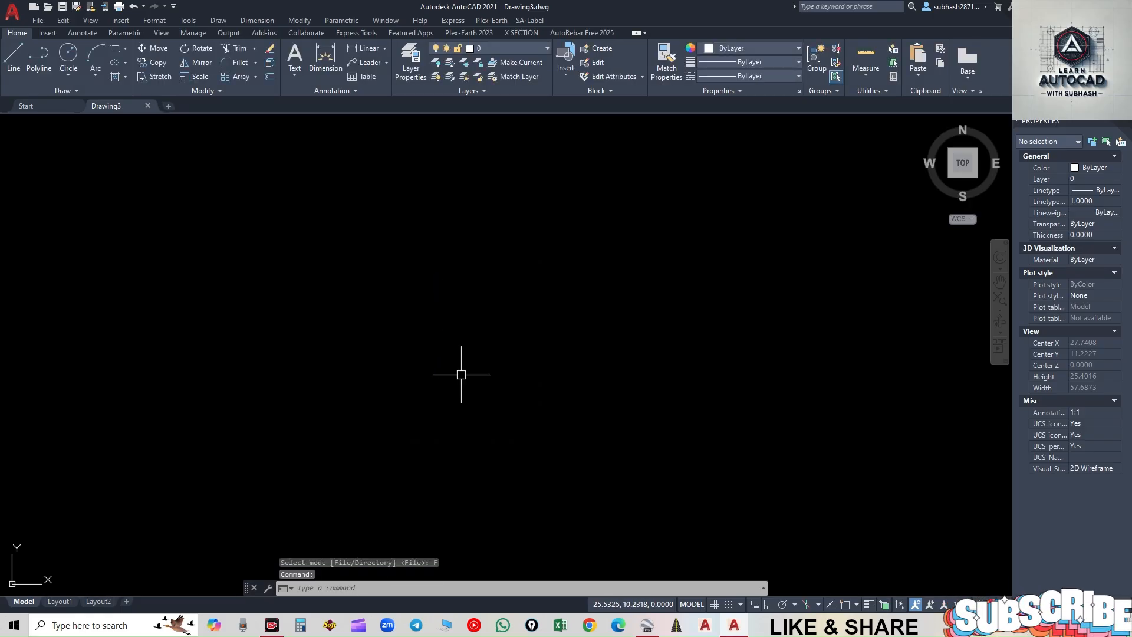
- Zoom to the drawing extents and examine the imported river line and the lake outlines along its upper course
left_click(1001, 301)
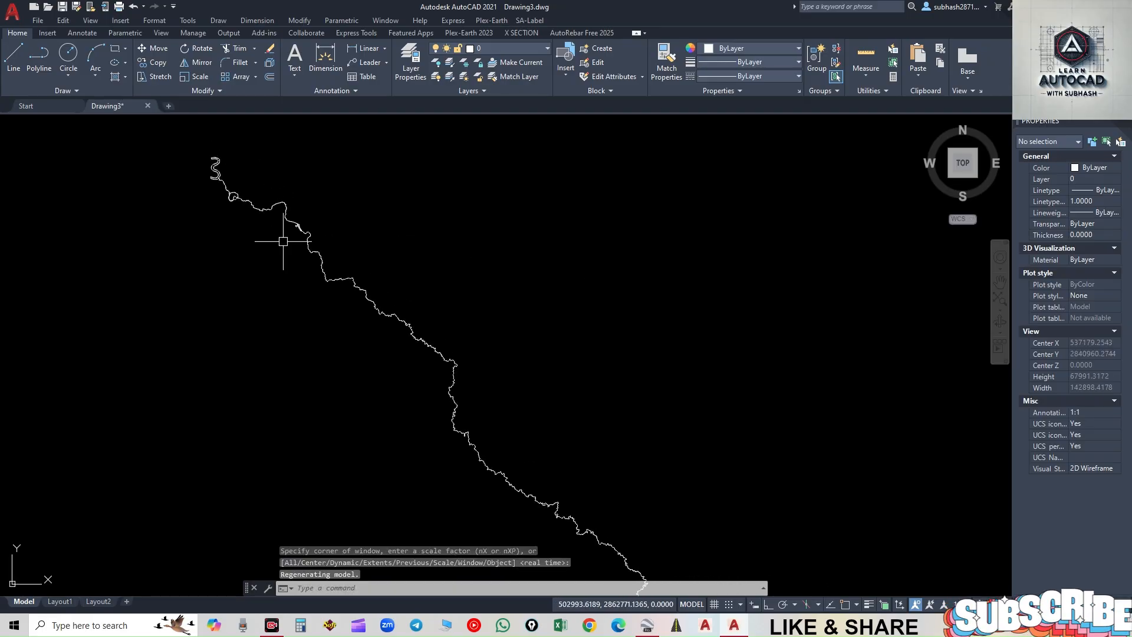
scroll(224, 189, "up", 4)
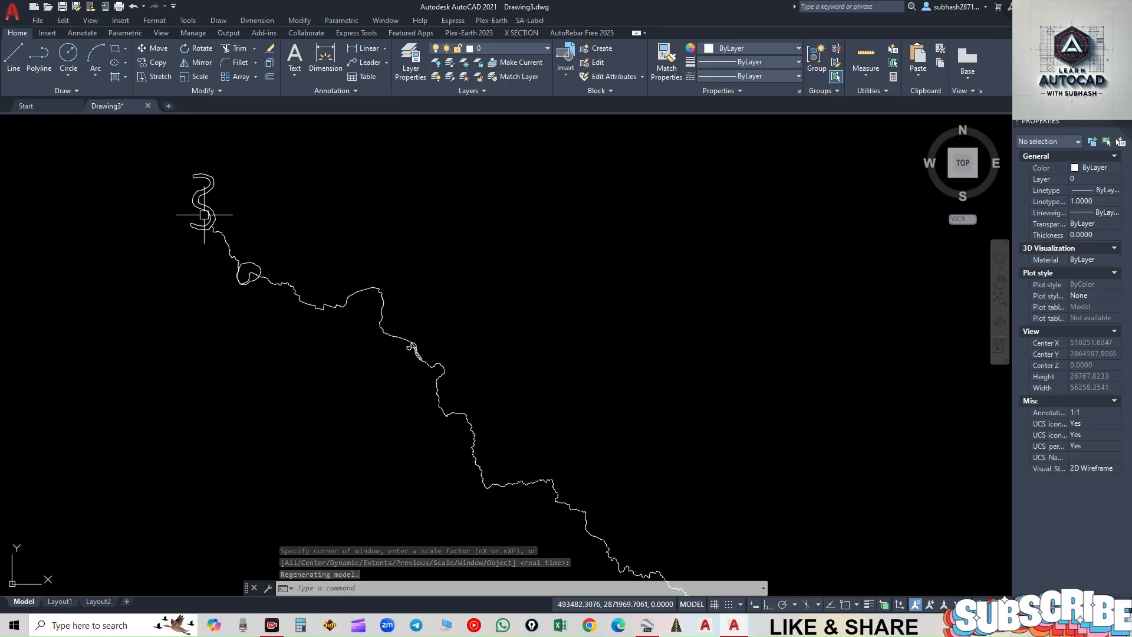
scroll(204, 215, "up", 6)
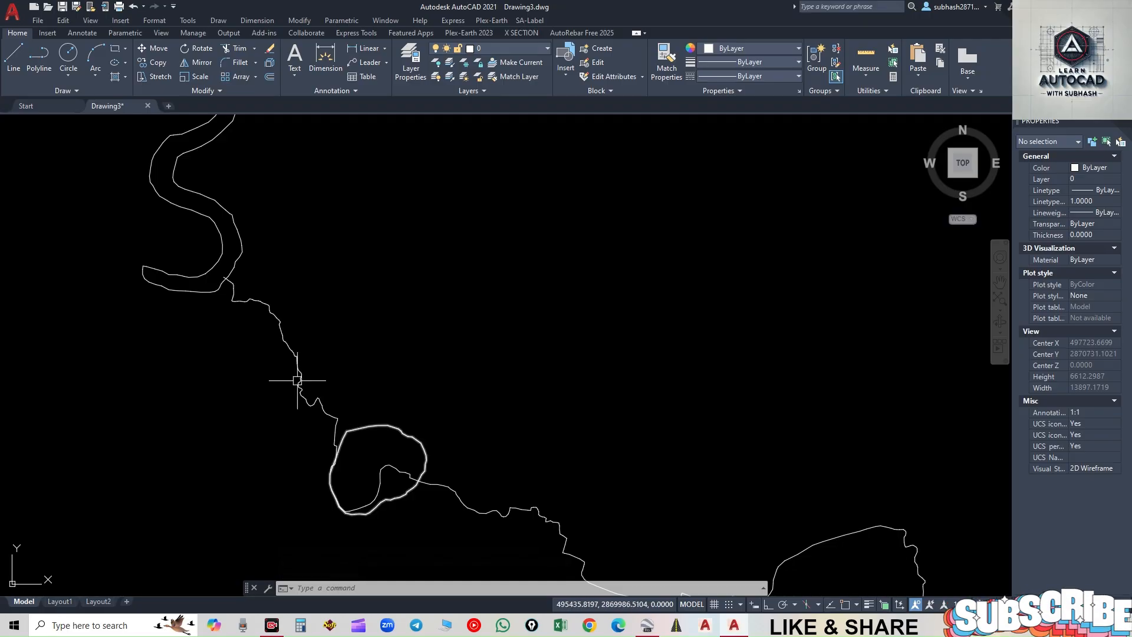
scroll(191, 275, "down", 4)
scroll(360, 381, "up", 4)
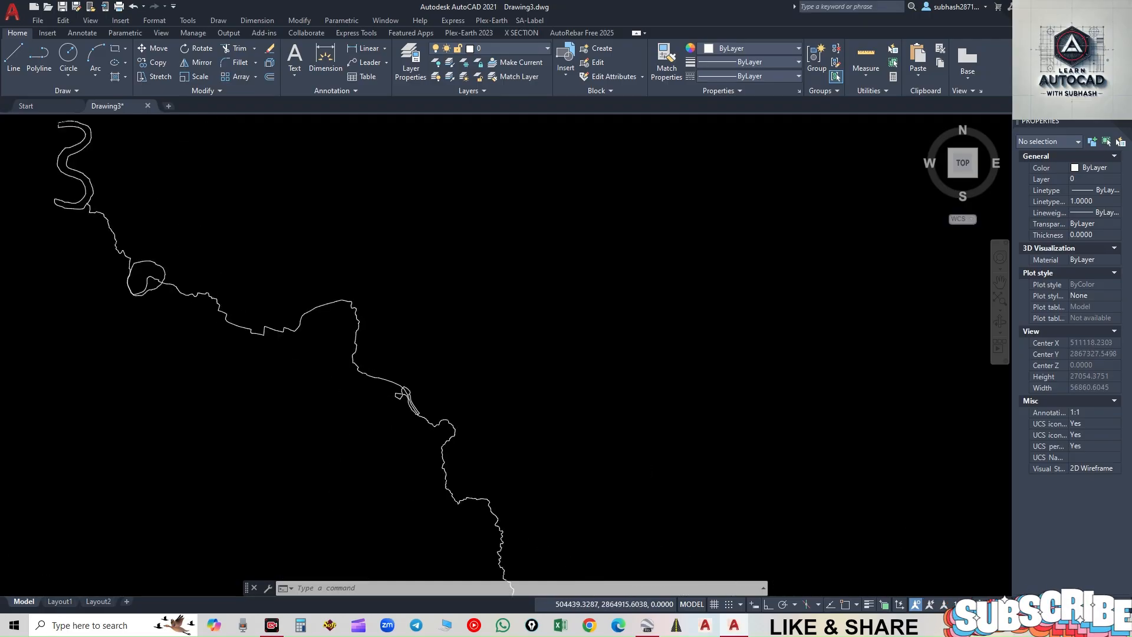
scroll(417, 392, "down", 2)
middle_click_drag(273, 242, 426, 380)
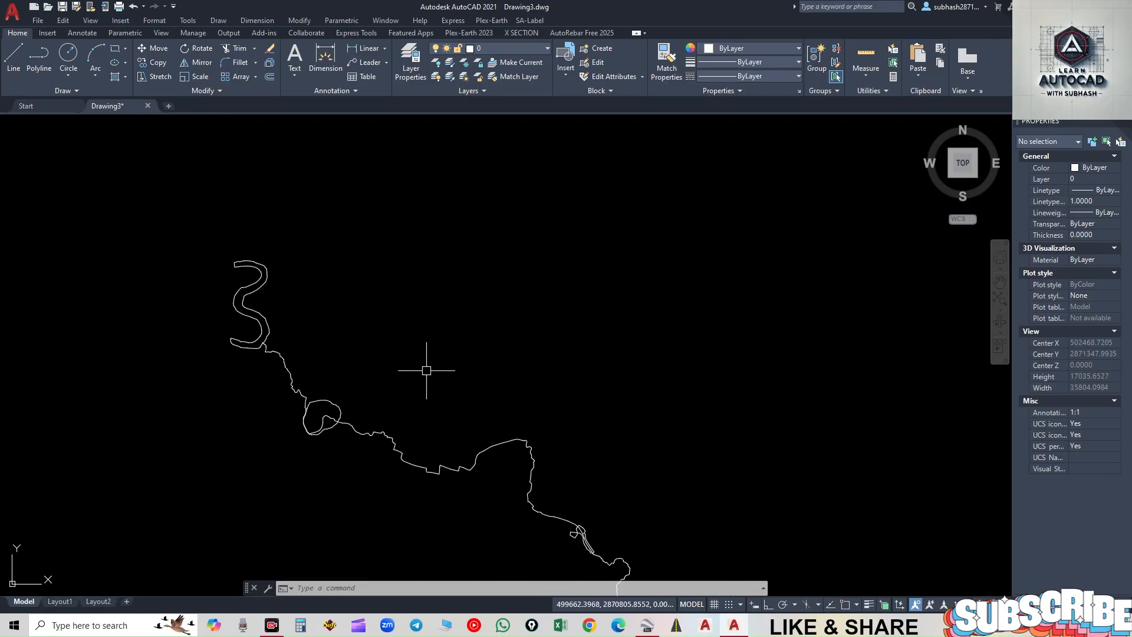
- Change the colour of the S-shaped lake outline at the river's source to Green
scroll(255, 253, "up", 4)
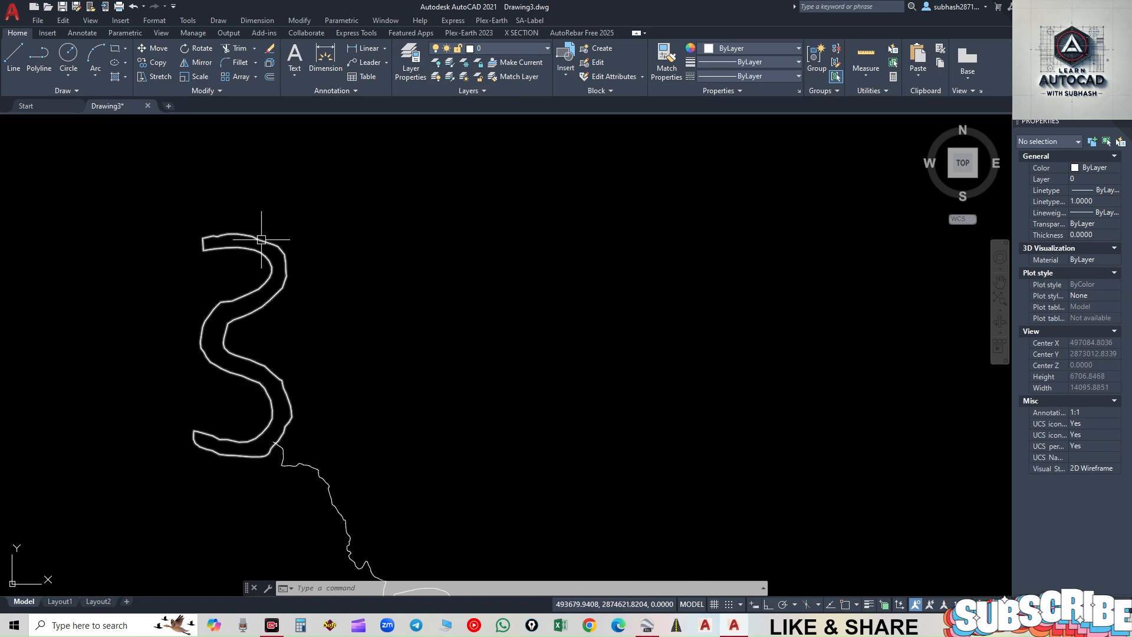
left_click(262, 239)
left_click(734, 51)
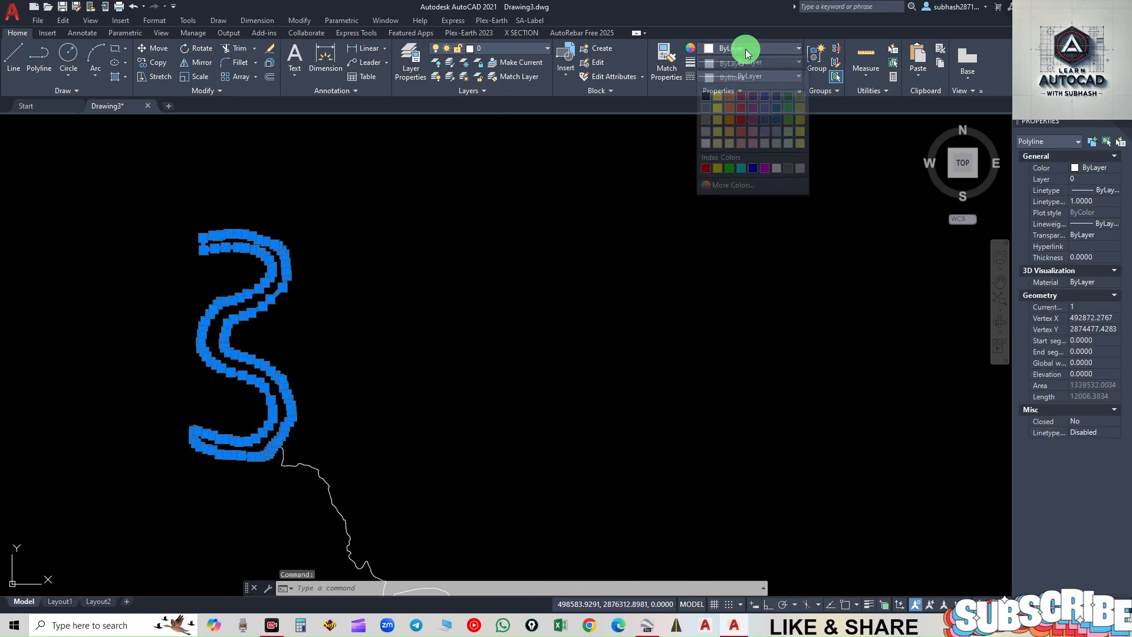
left_click(733, 168)
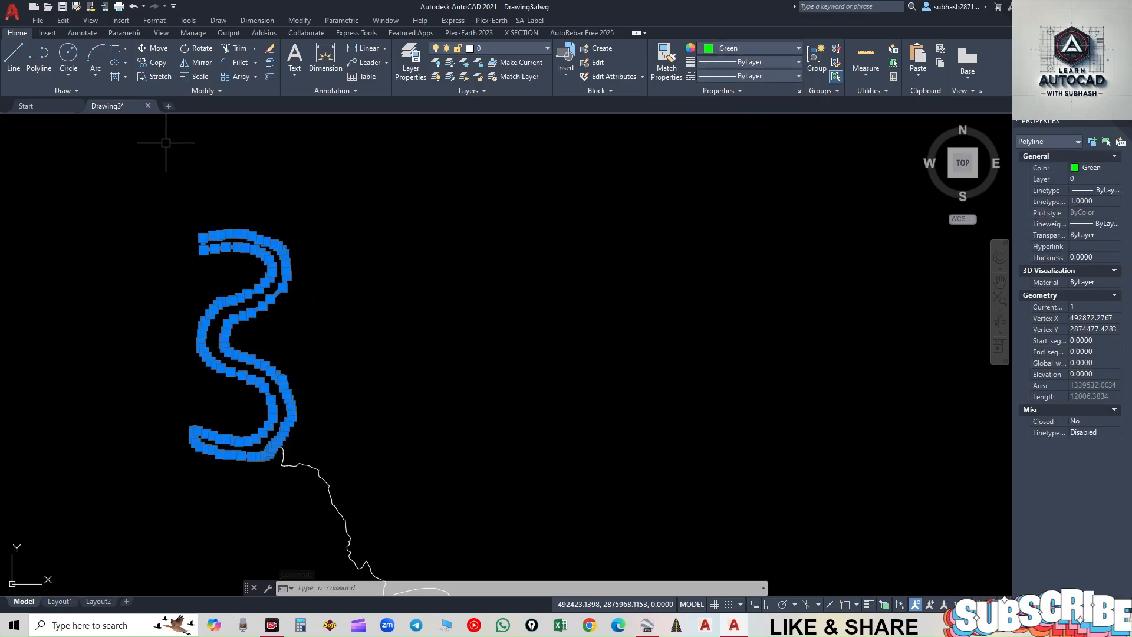
- Fill the S-shaped lake at the river's source with a Solid hatch in Blue
left_click(116, 77)
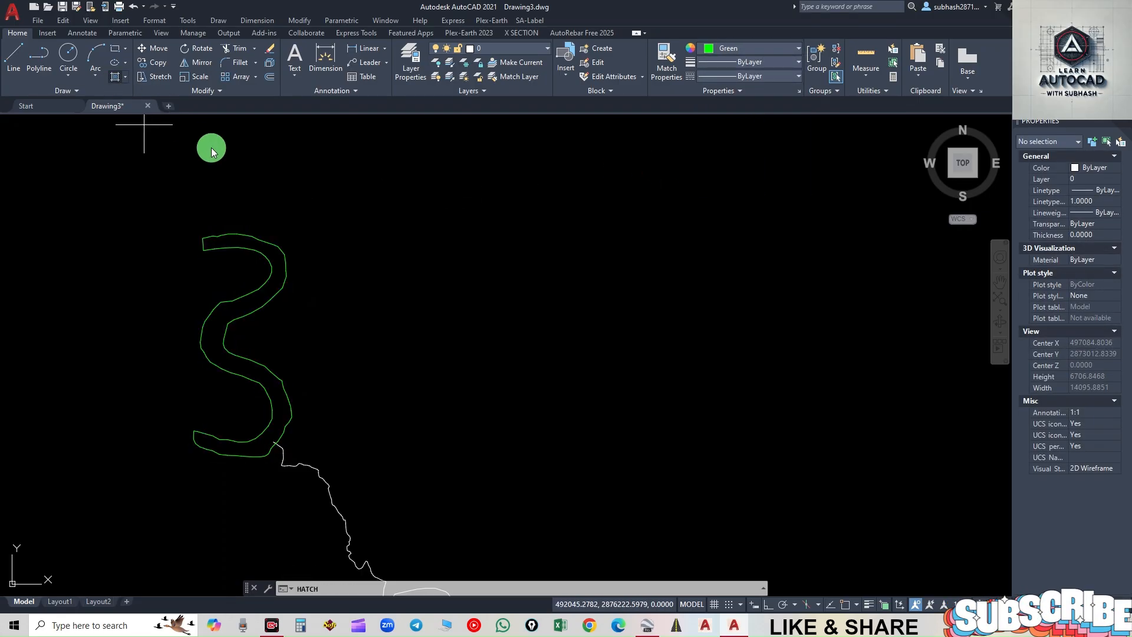
left_click(109, 71)
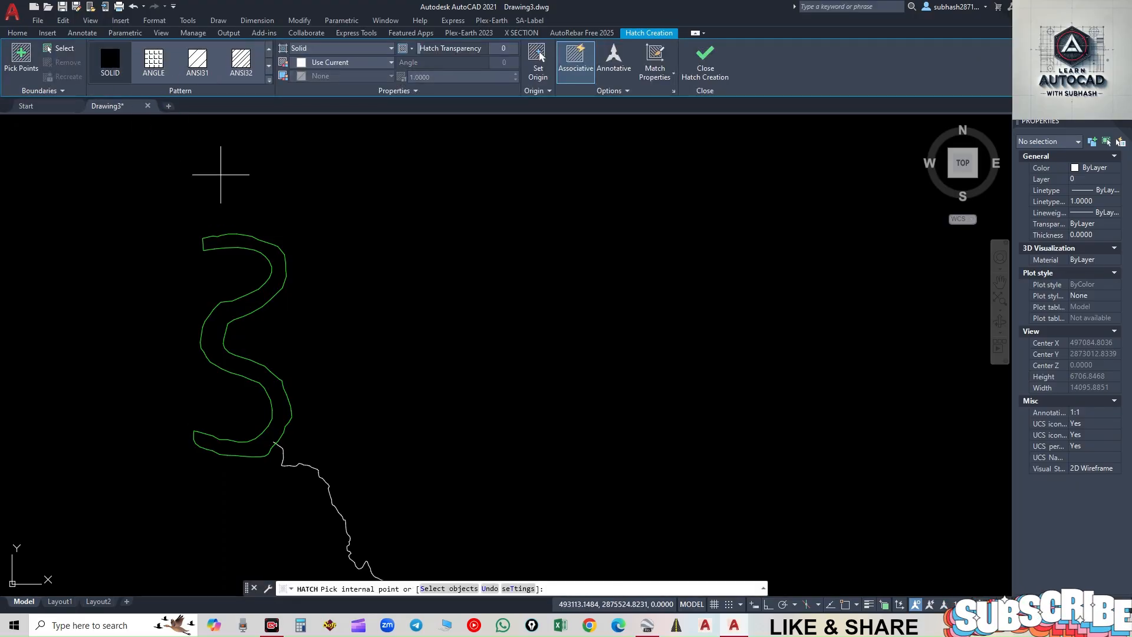
left_click(279, 270)
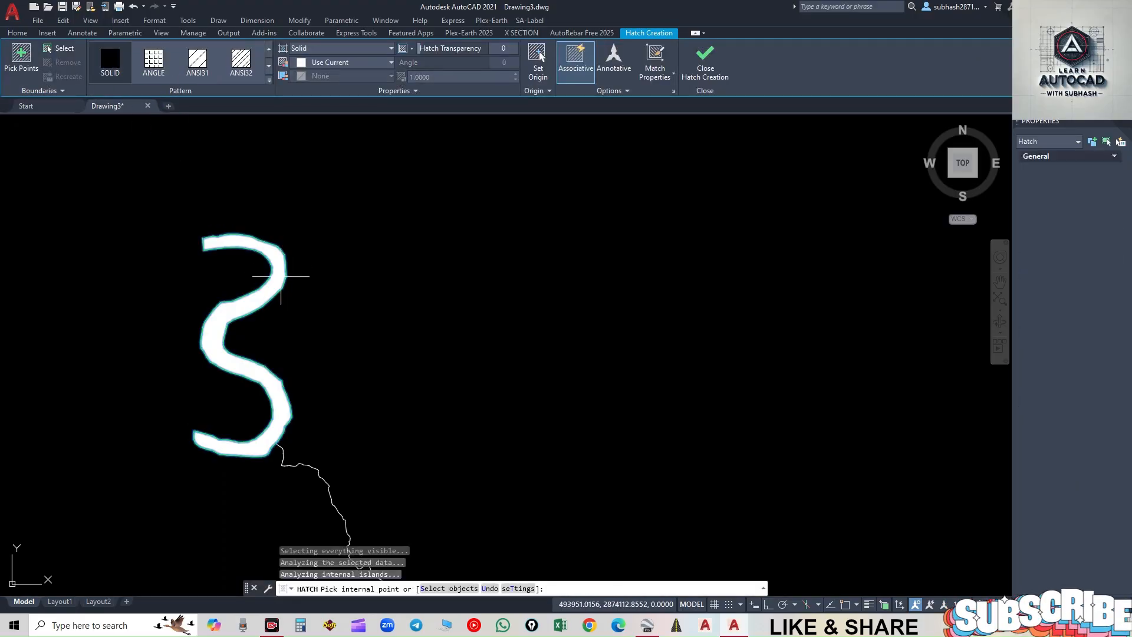
left_click(328, 68)
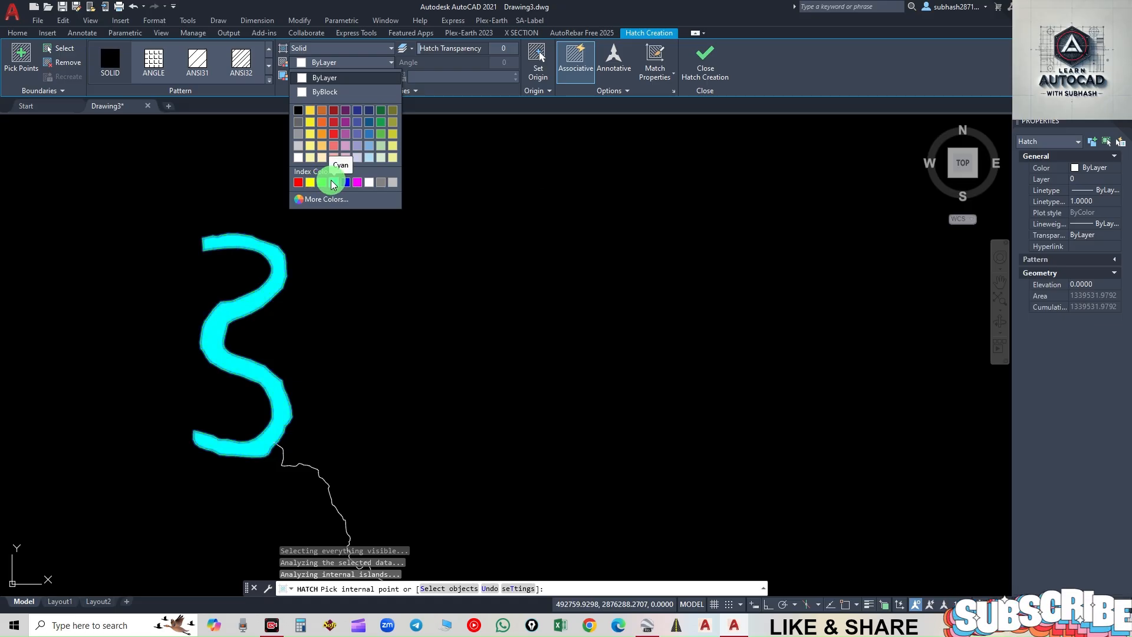
left_click(346, 185)
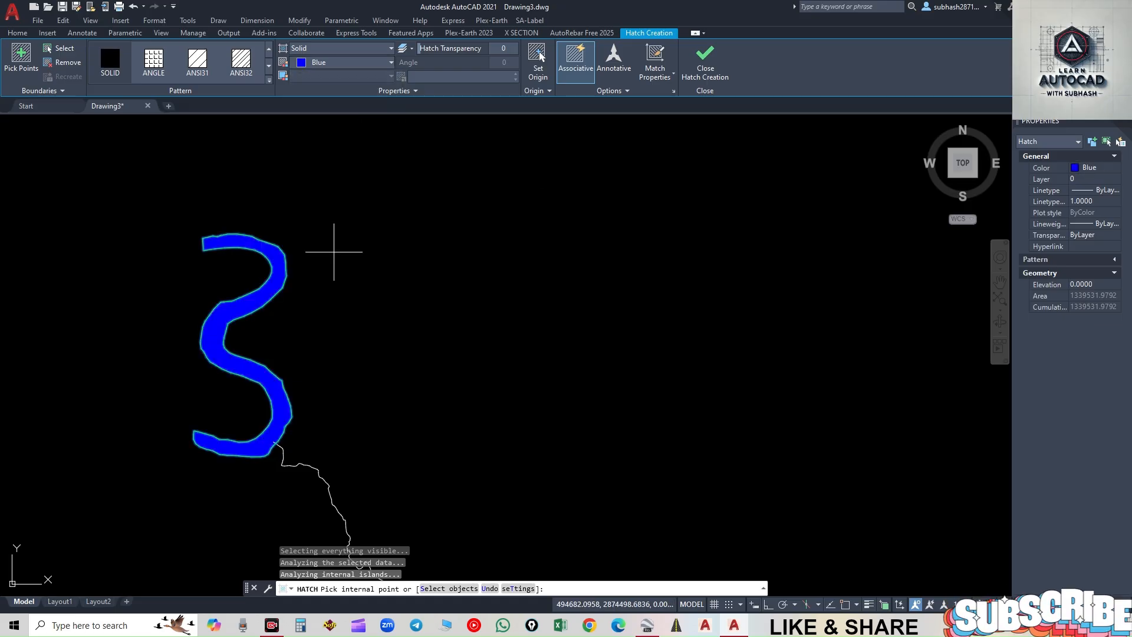
left_click(688, 65)
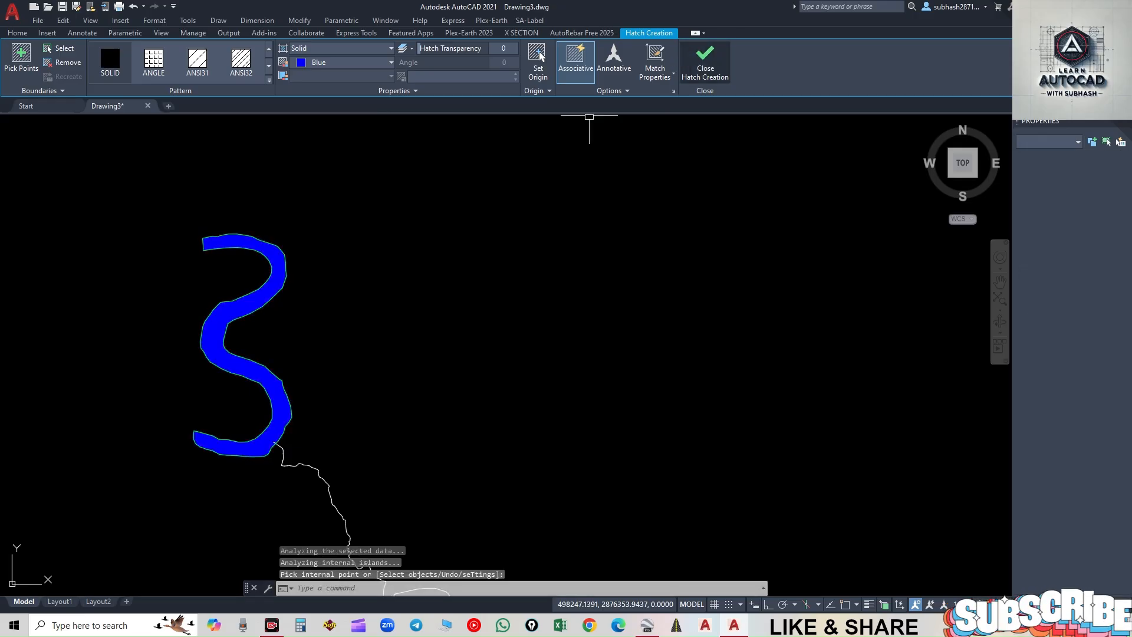
- Hatch the round lake below the source in solid blue, filling the areas on both sides of the river line
middle_click_drag(454, 419, 430, 316)
middle_click_drag(432, 456, 411, 344)
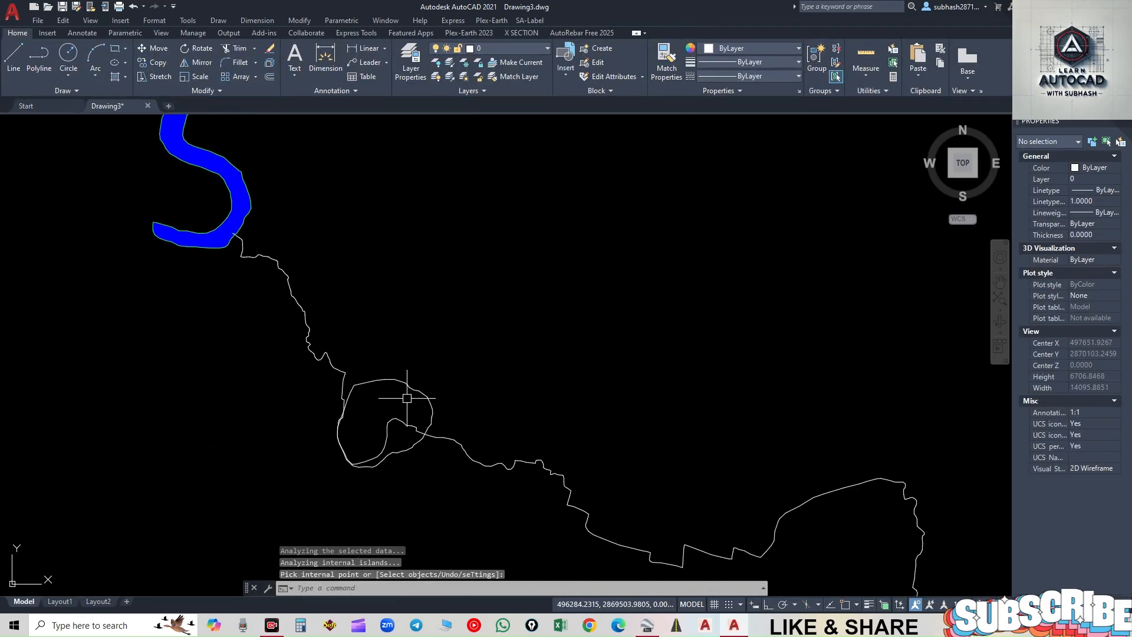
scroll(406, 394, "up", 2)
left_click(120, 84)
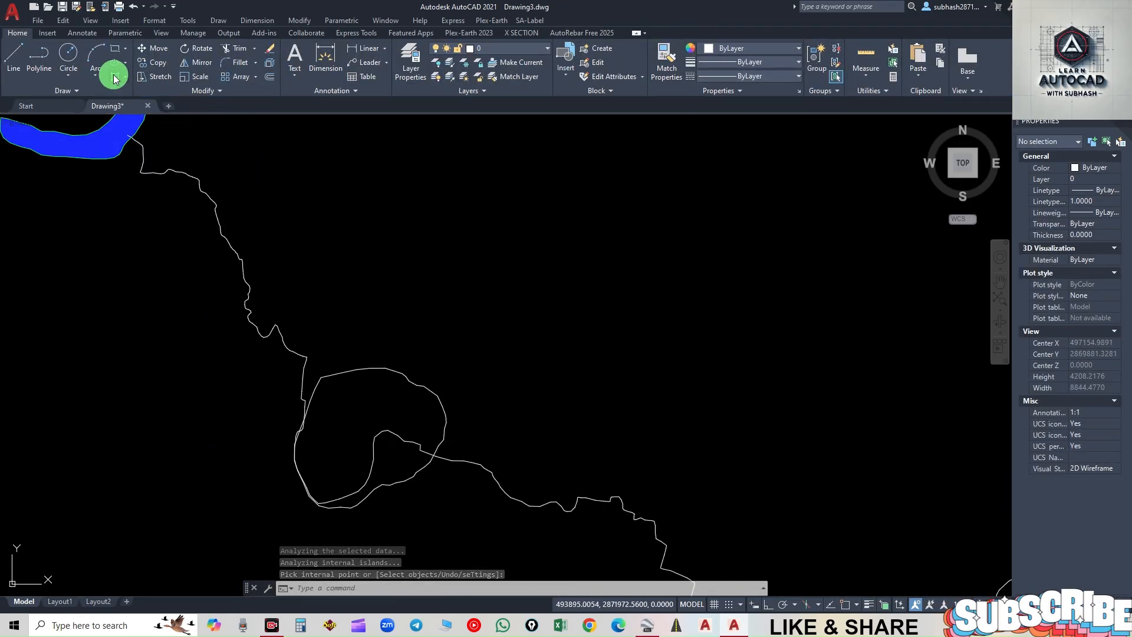
left_click(115, 79)
left_click(350, 391)
left_click(390, 451)
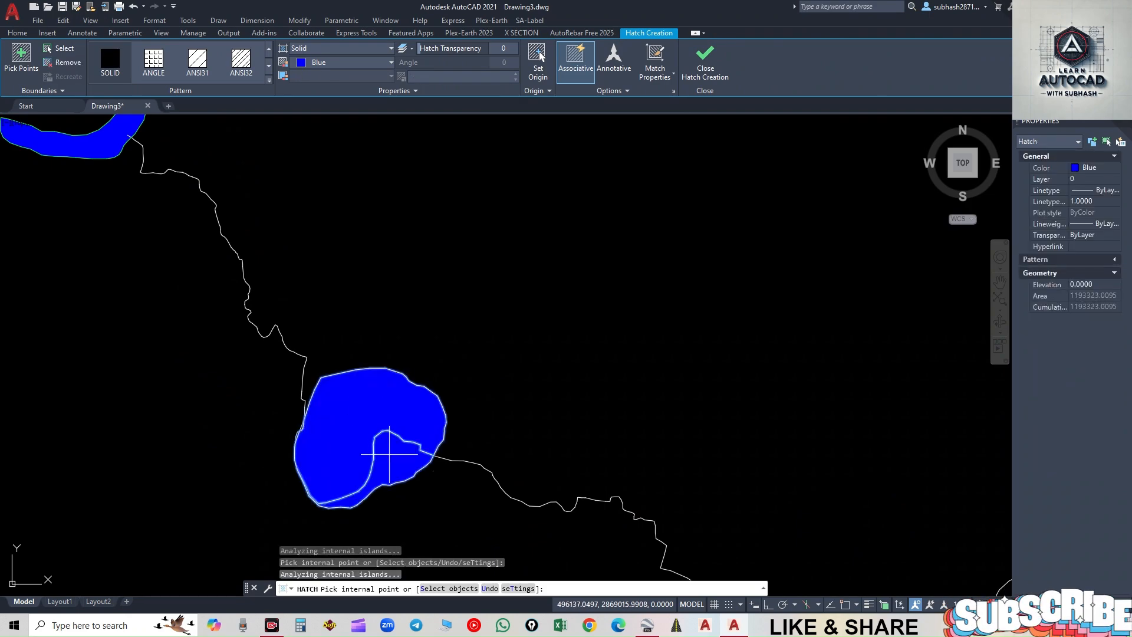
key("Return")
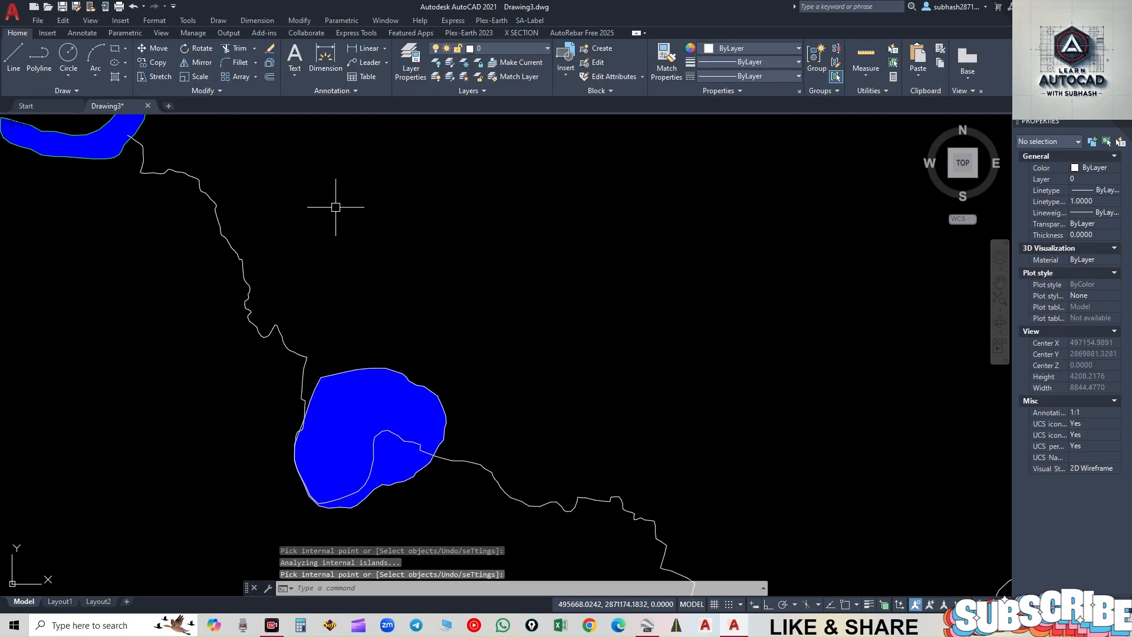
- Hatch the narrow Karmon lake farther downstream in solid blue, filling the areas on both sides of the river line
scroll(330, 207, "down", 5)
middle_click_drag(488, 304, 355, 222)
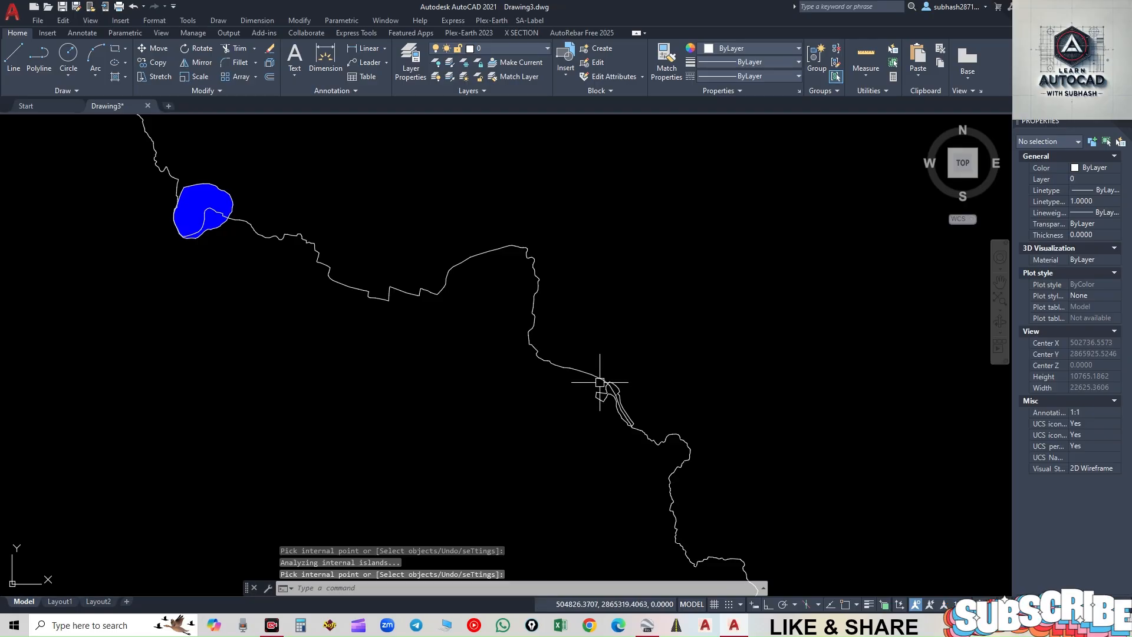
scroll(613, 392, "up", 6)
left_click(115, 77)
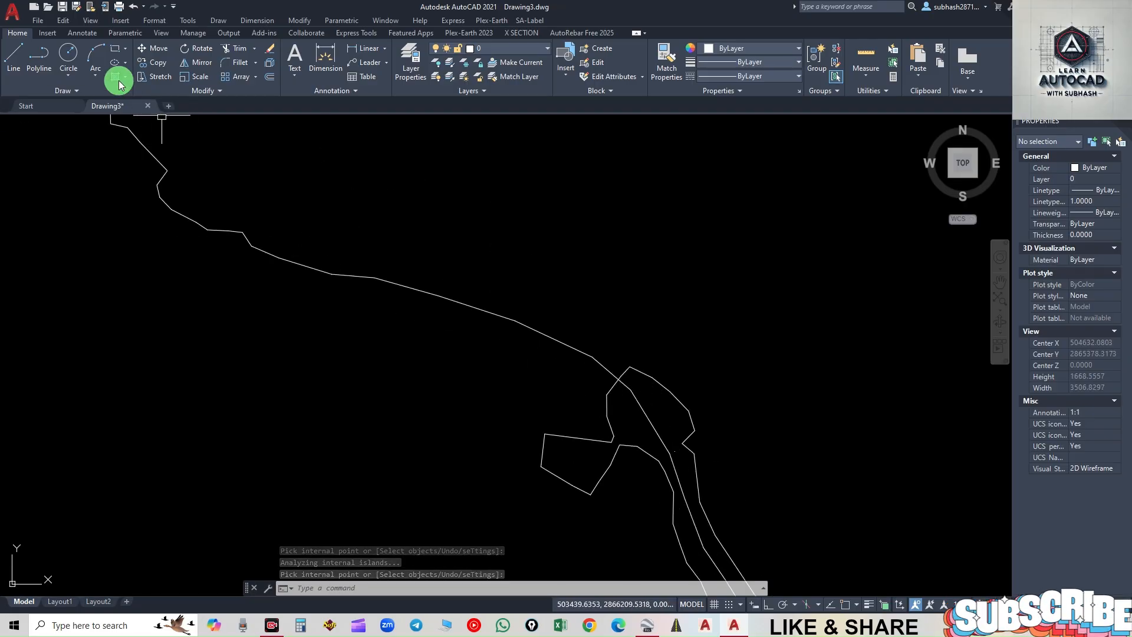
left_click(610, 404)
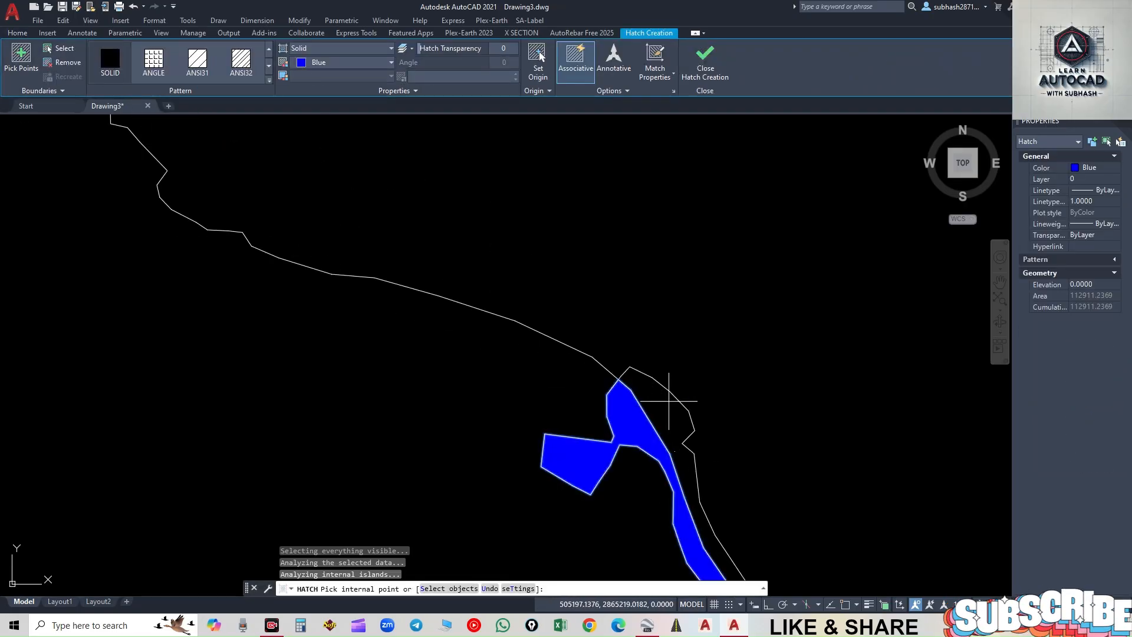
left_click(658, 405)
scroll(473, 340, "down", 2)
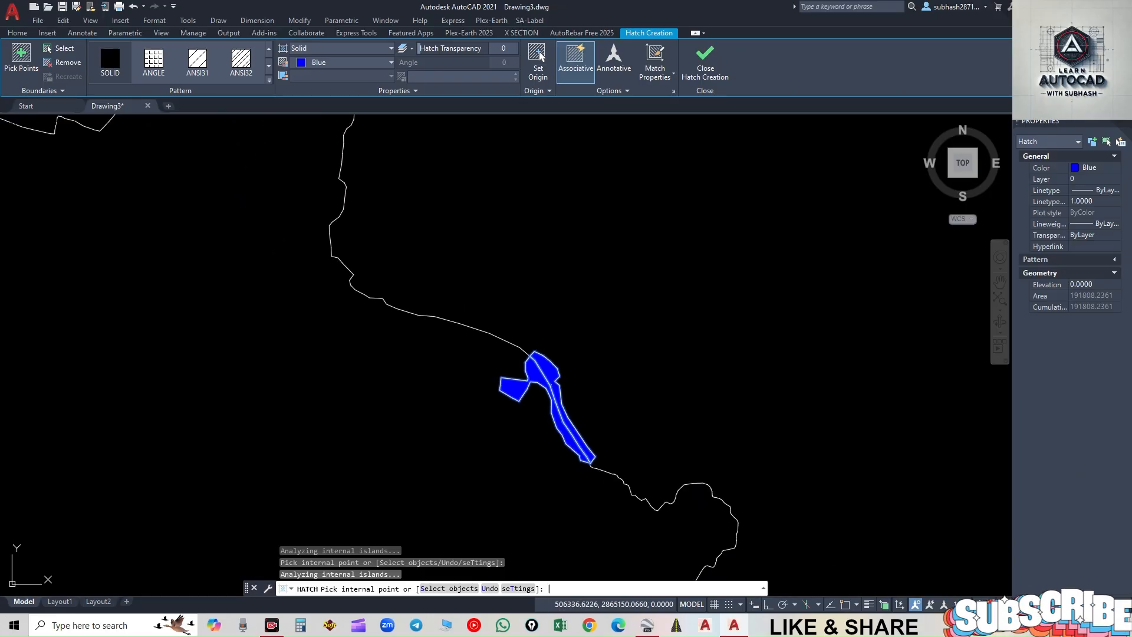
key("Return")
- Switch to Google Earth Pro and toggle FARSI JHEEL, ALAWAL JHEEL and karmon JHEEL off and on to identify each lake
left_click(676, 617)
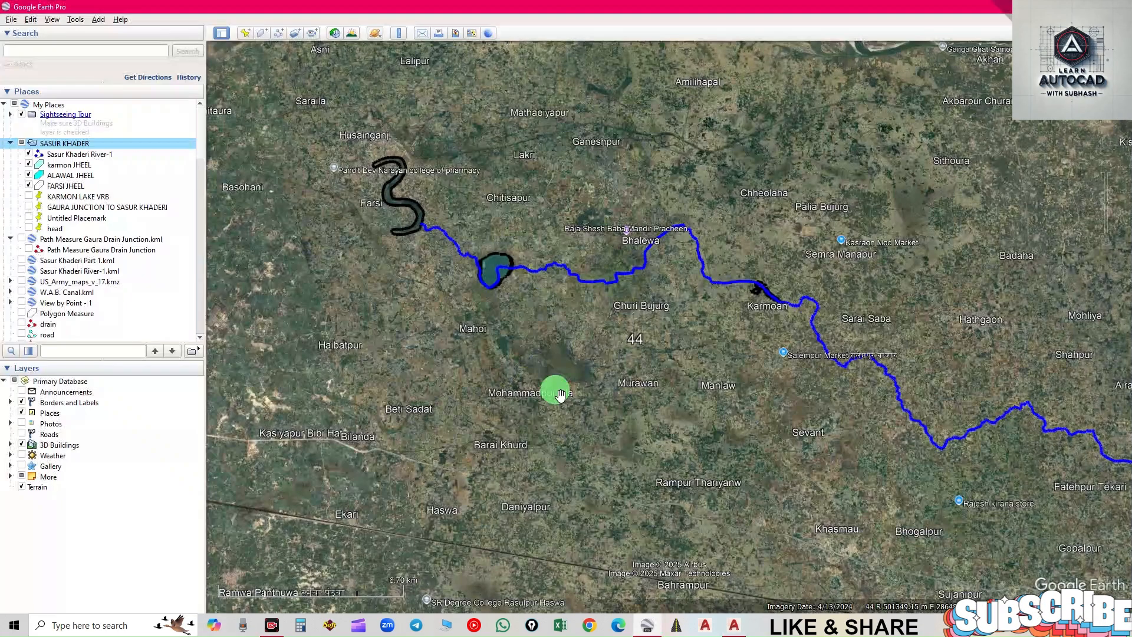
left_click(28, 186)
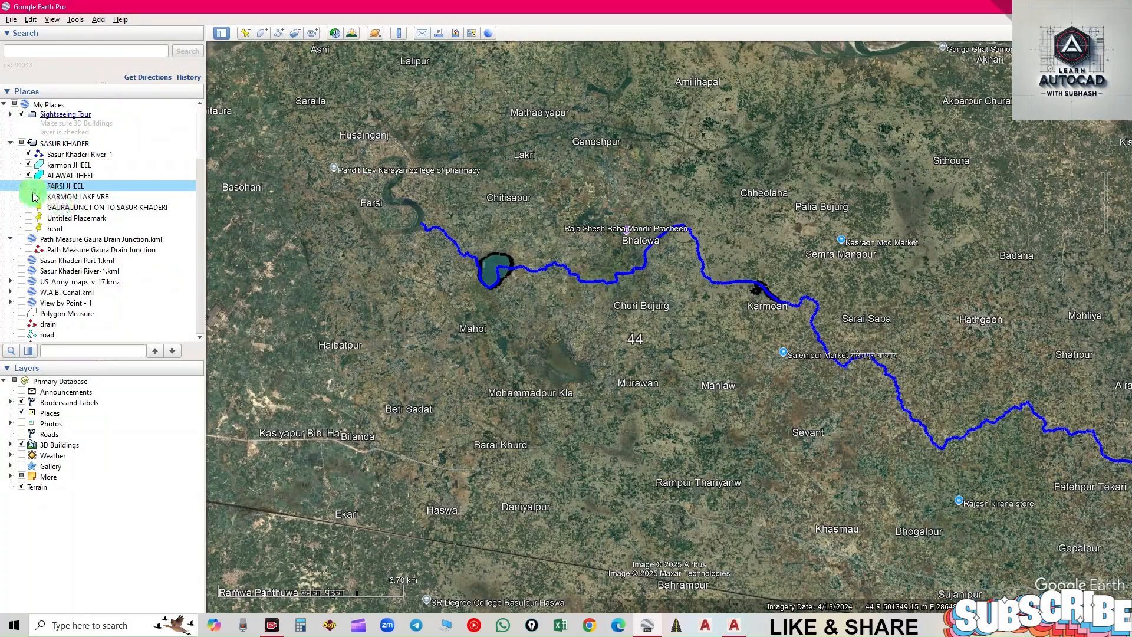
left_click(30, 186)
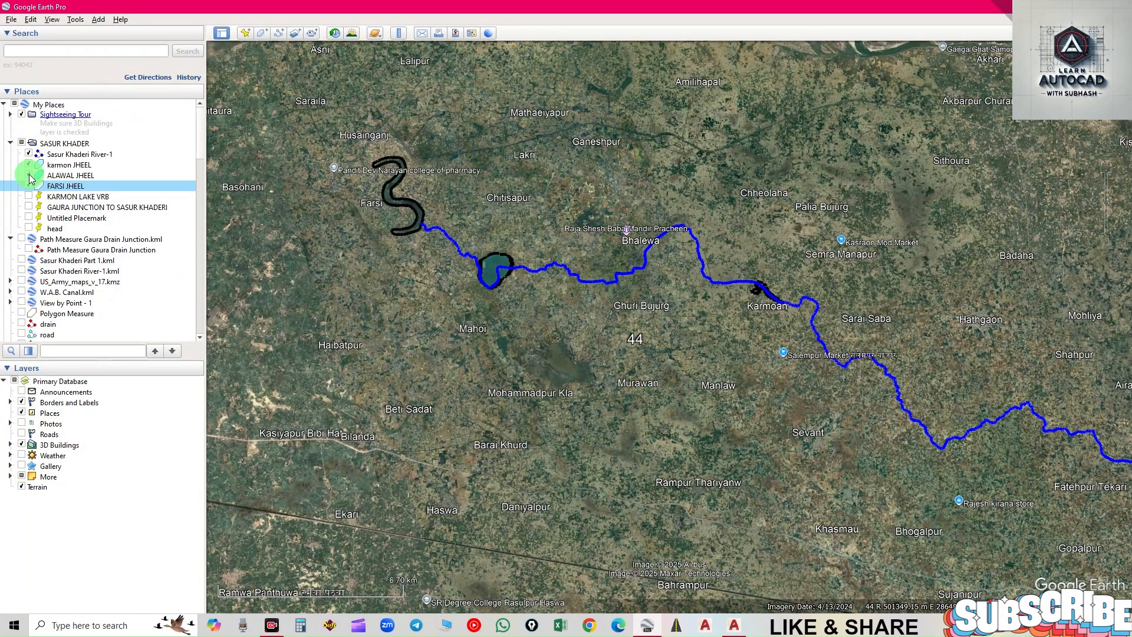
left_click(29, 176)
left_click(28, 176)
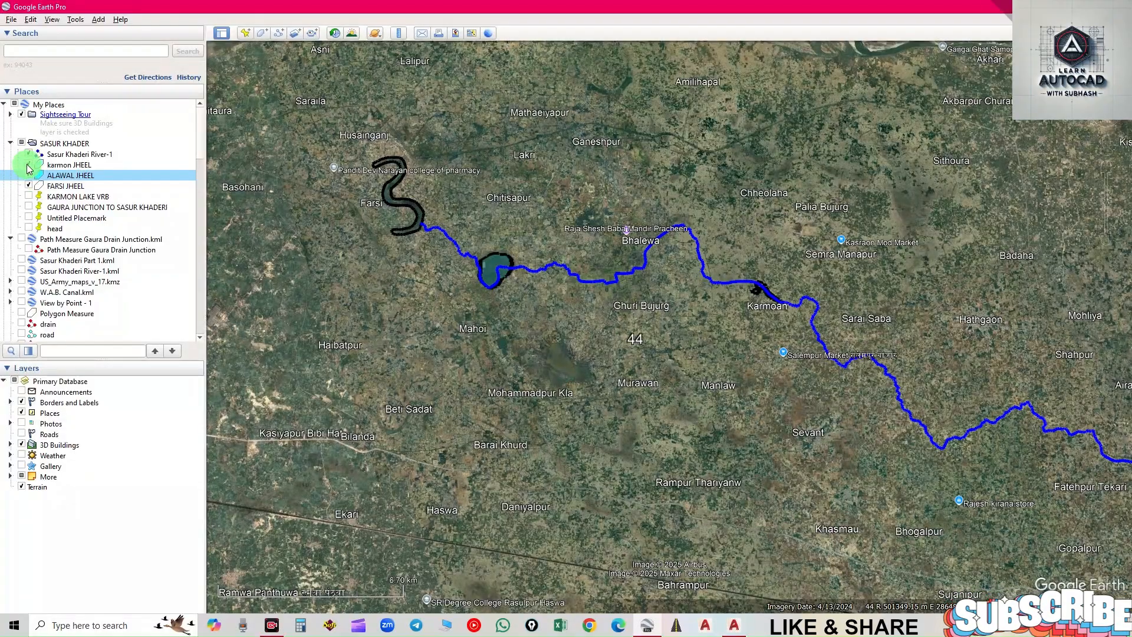
left_click(29, 165)
left_click(28, 165)
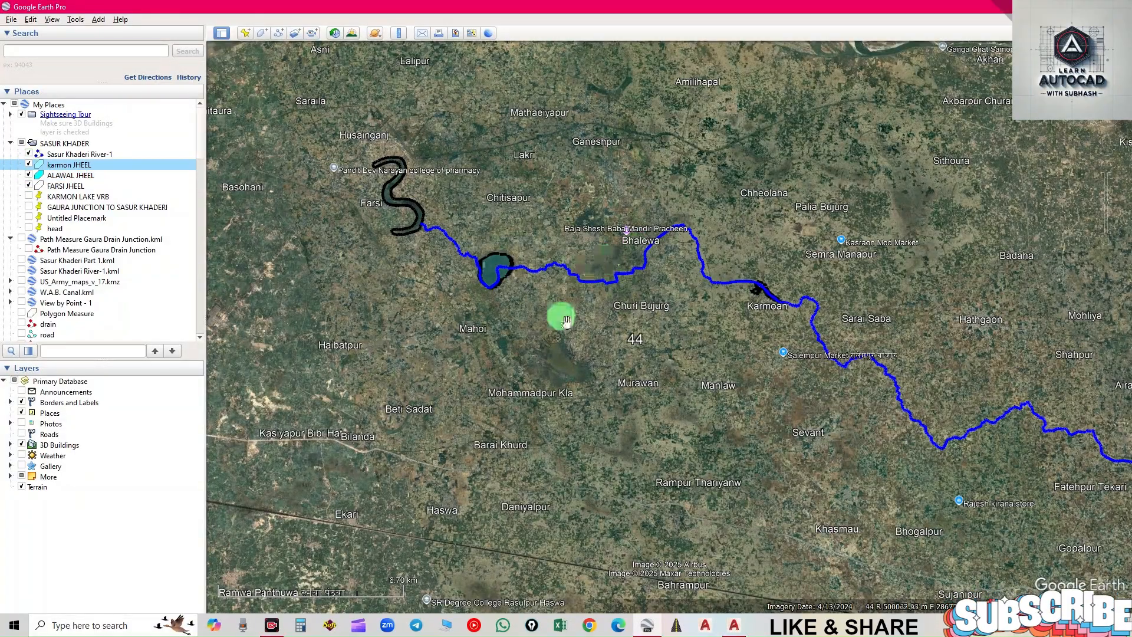
- Return to AutoCAD and examine the hatched lakes and the river line from its source to its downstream end
left_click(734, 625)
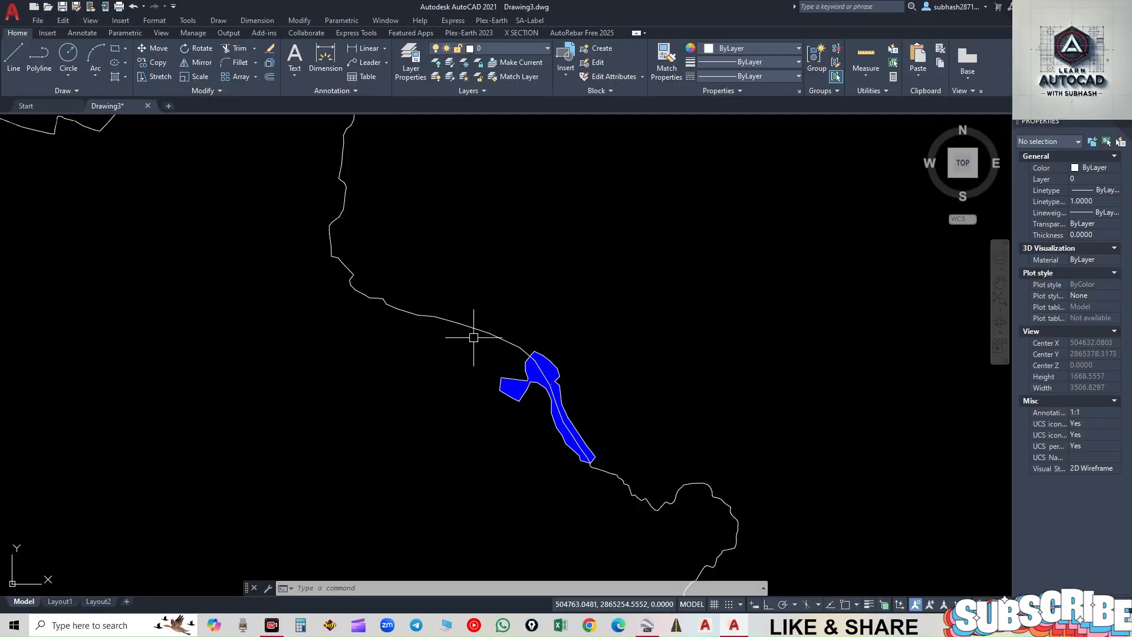
scroll(498, 386, "down", 5)
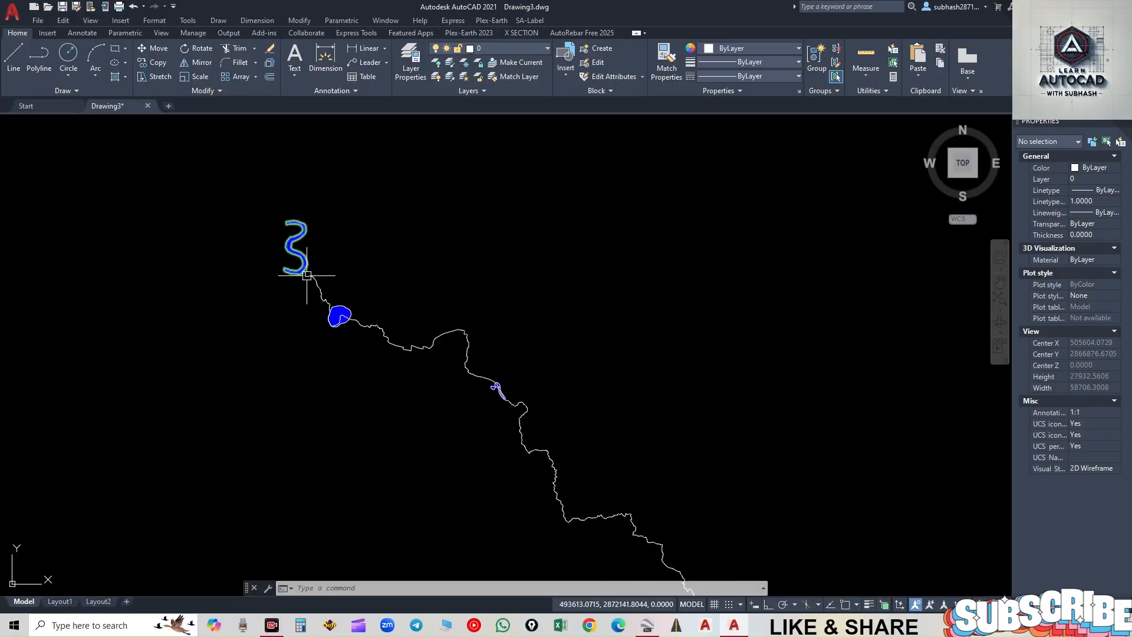
scroll(319, 270, "up", 8)
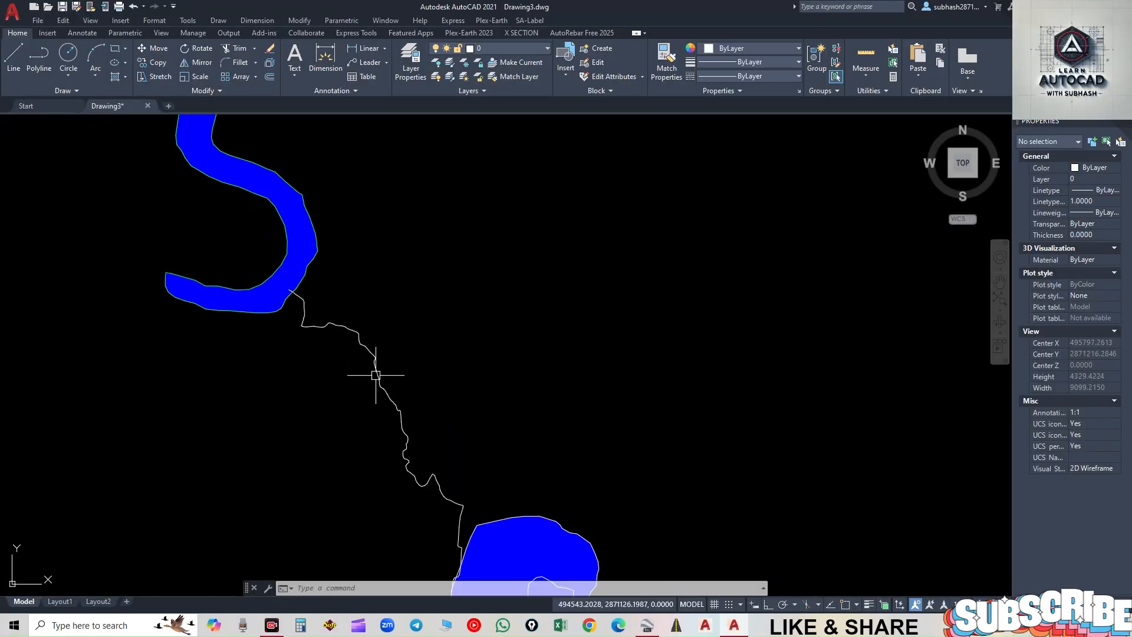
scroll(241, 319, "down", 9)
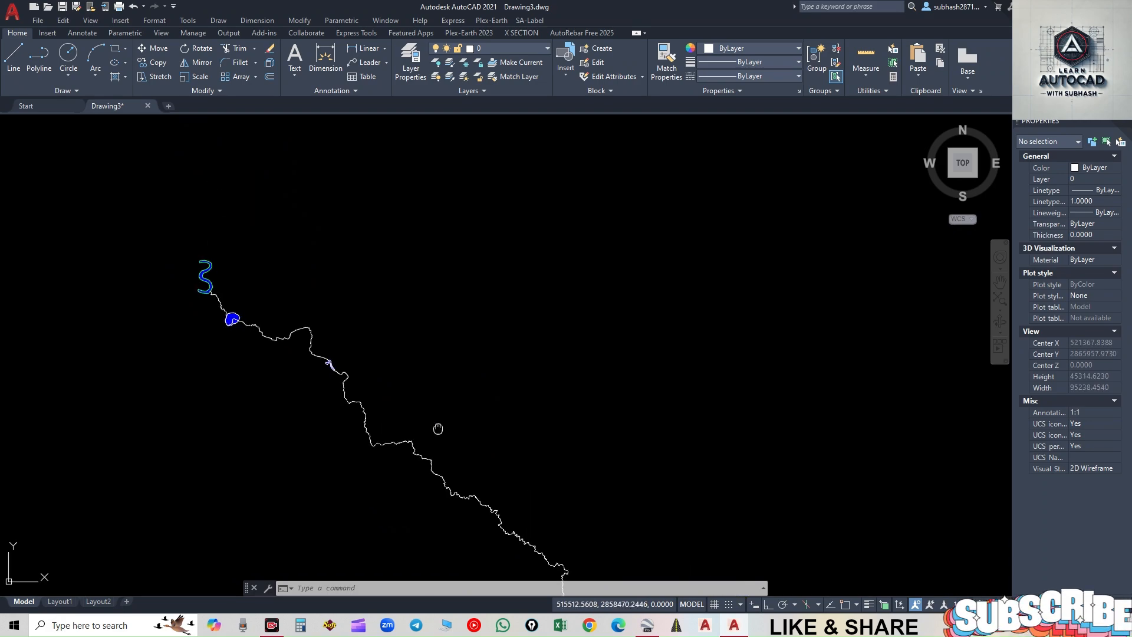
middle_click_drag(435, 425, 417, 244)
middle_click_drag(556, 508, 457, 290)
middle_click_drag(583, 448, 383, 338)
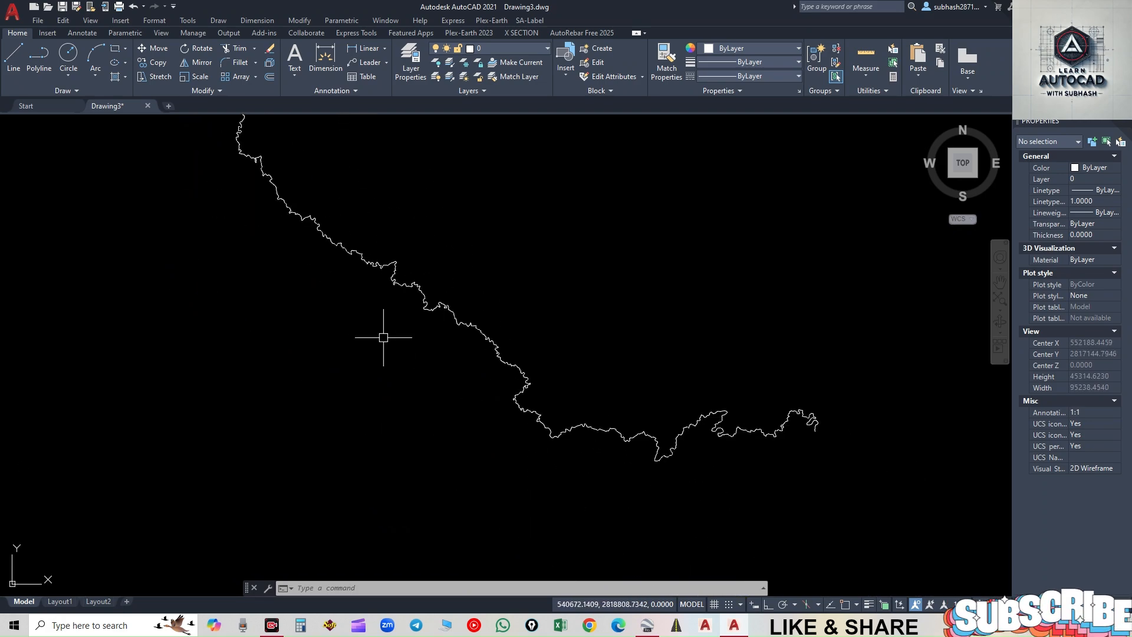
scroll(811, 443, "up", 14)
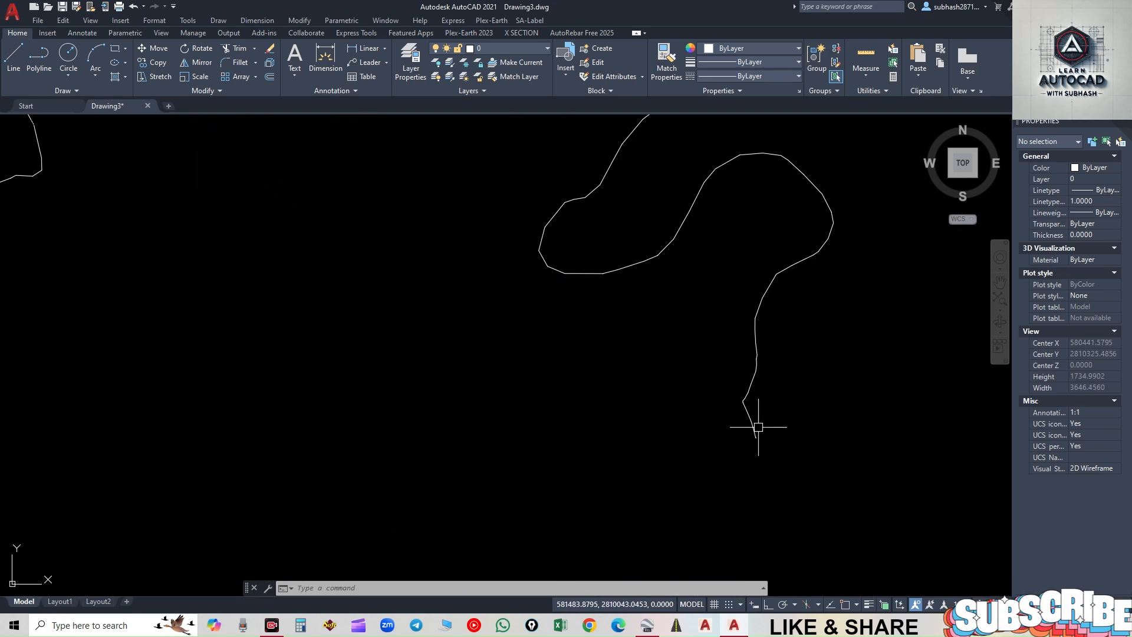
- Check the total length of the river polyline in its properties, and clear the selection
left_click(619, 260)
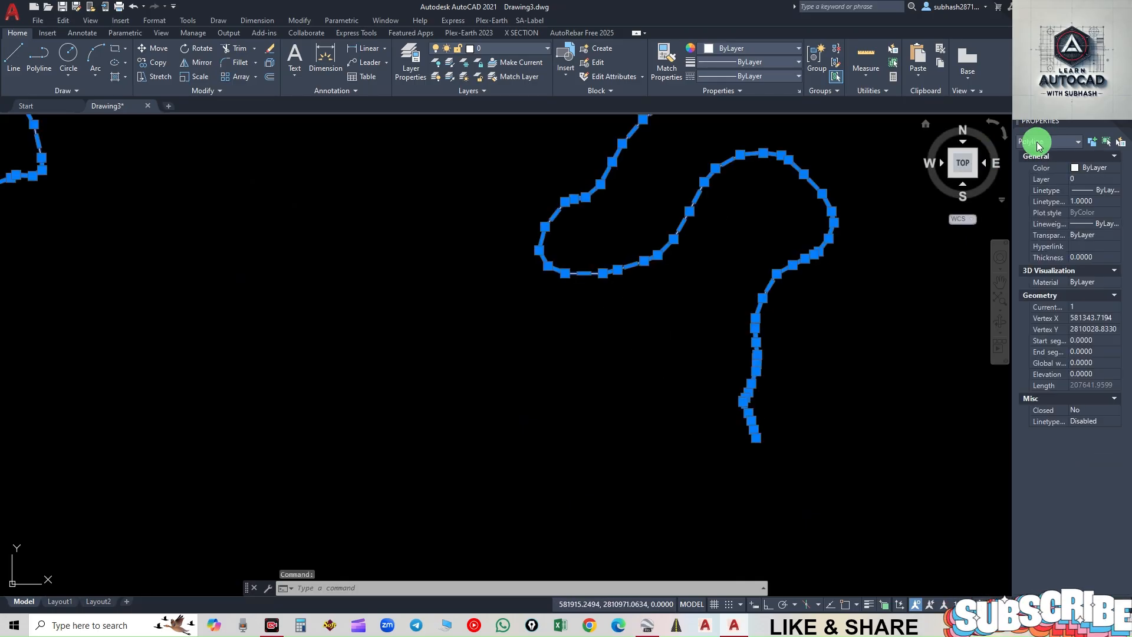
left_click(1081, 389)
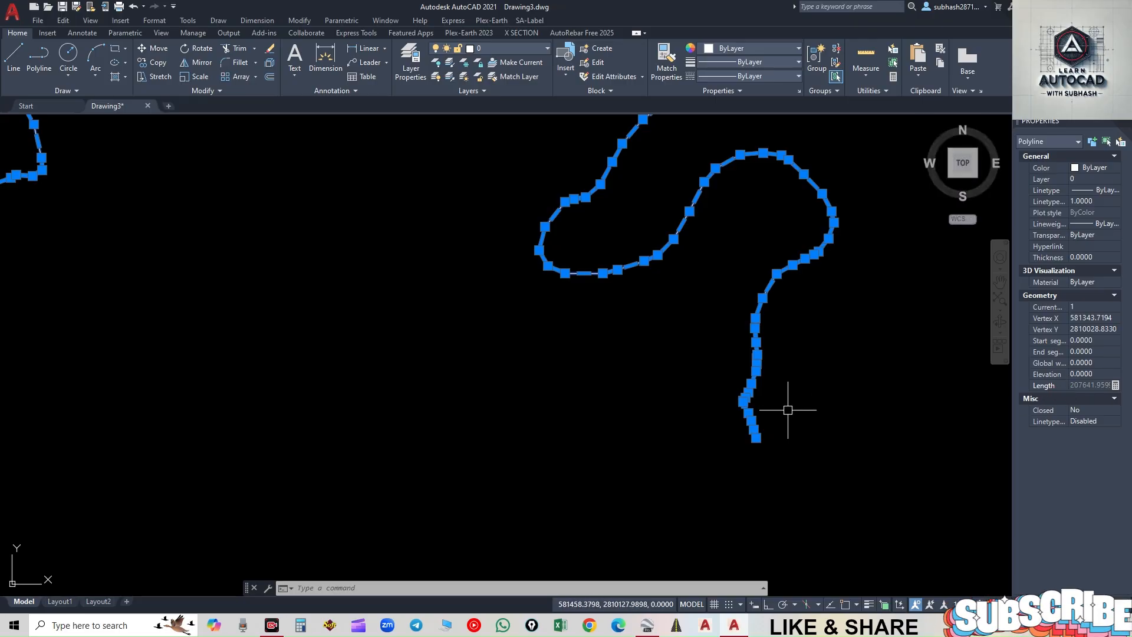
key("Escape")
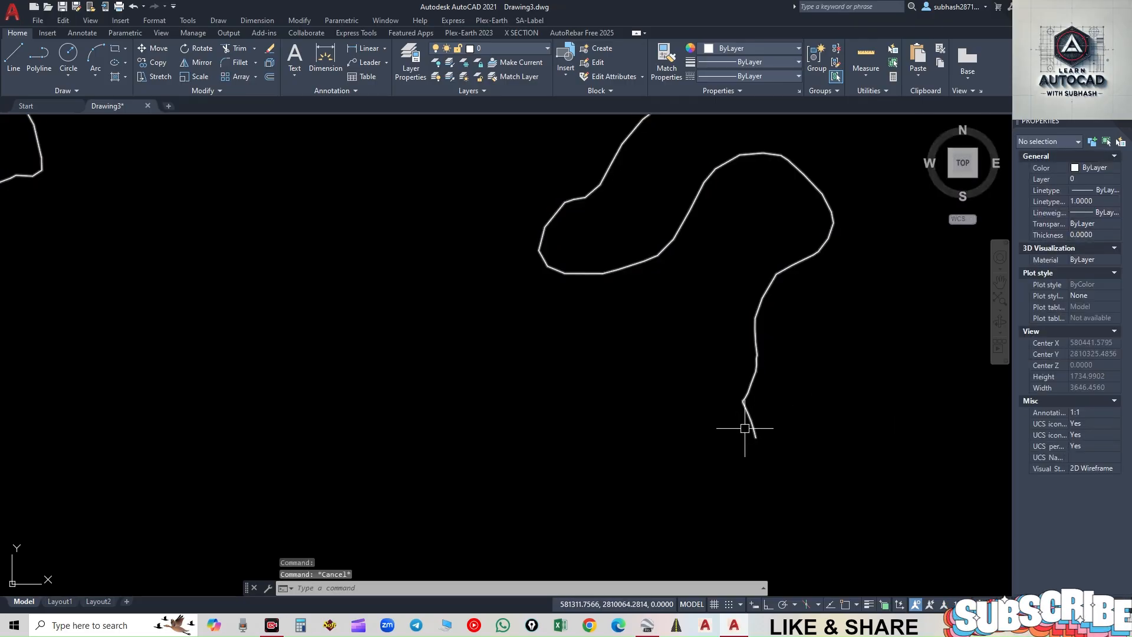
- Launch CadTools, look up its command list and download links on glamsen.se in Chrome, and close the browser
left_click(677, 625)
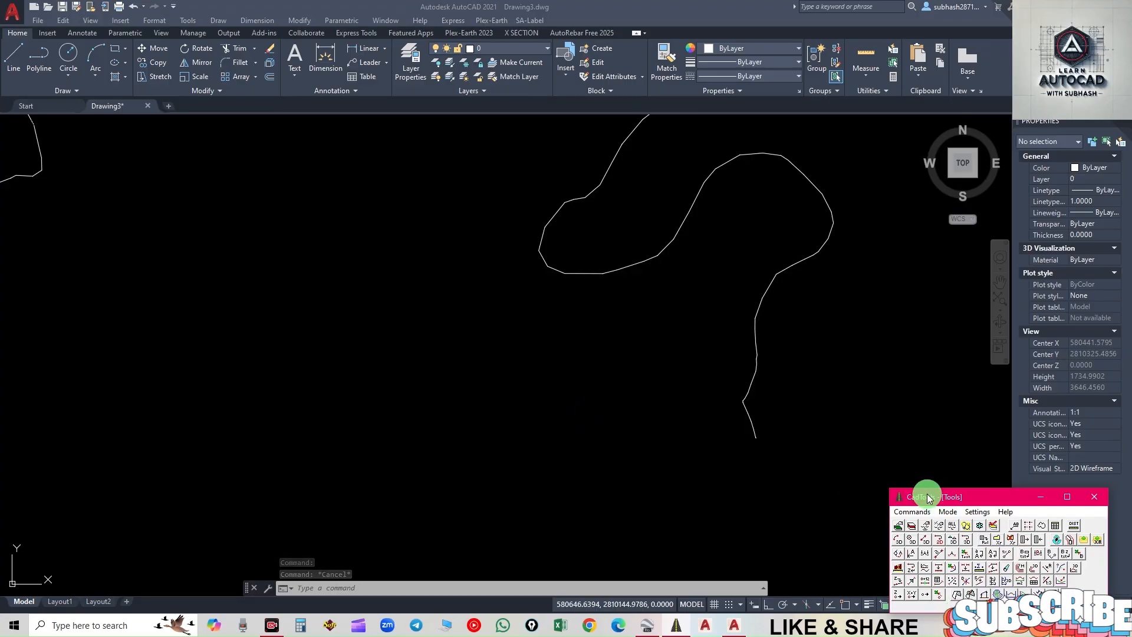
left_click(591, 625)
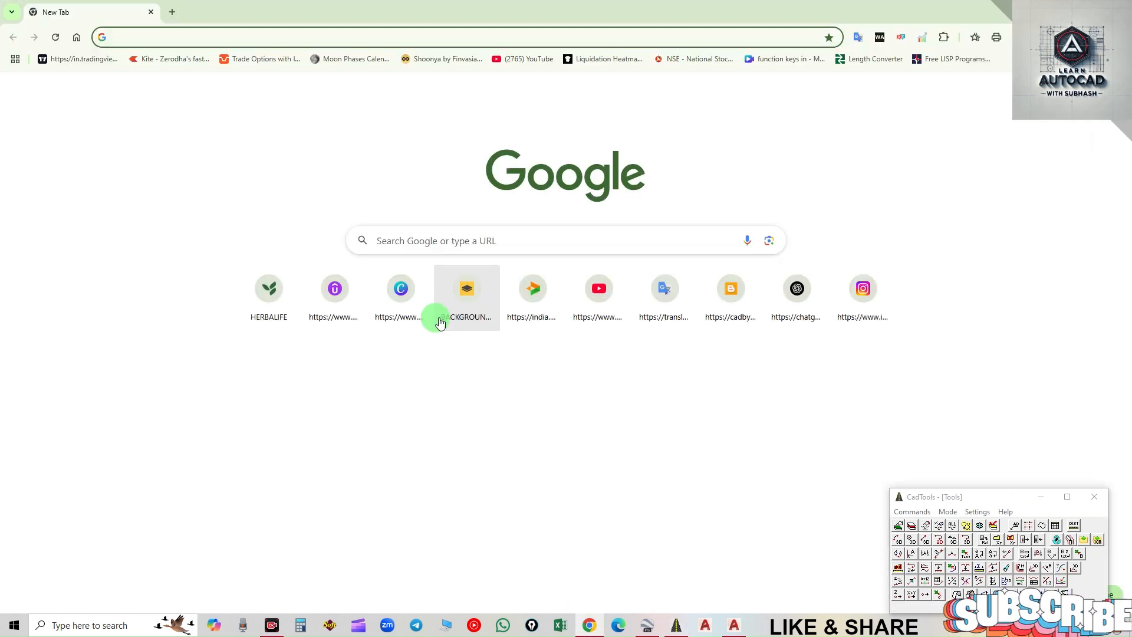
left_click(436, 240)
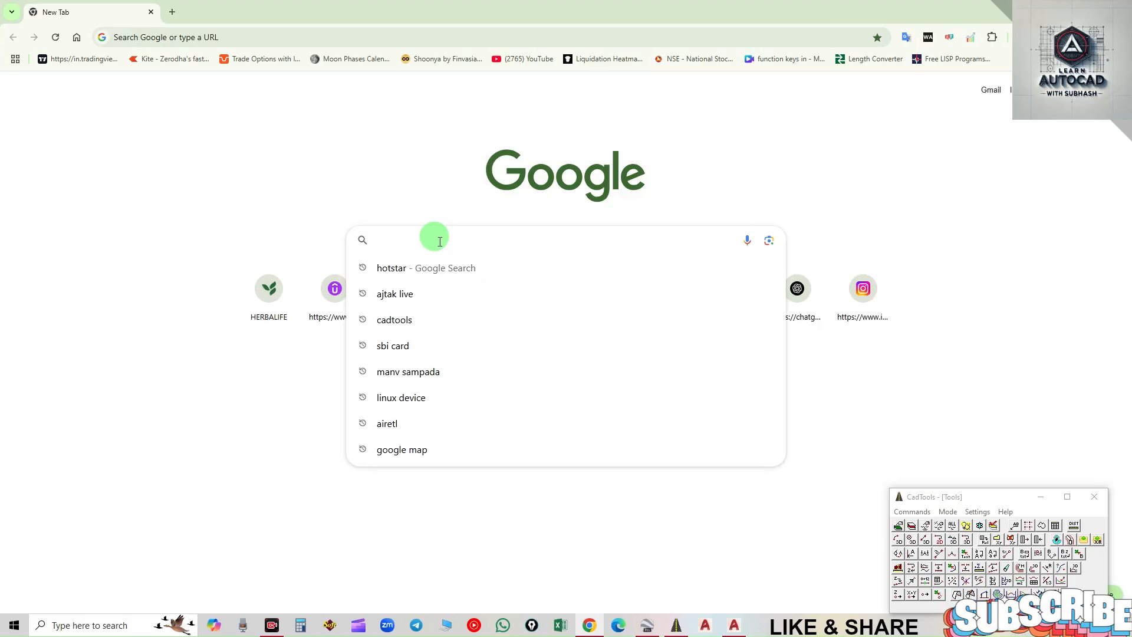
left_click(445, 319)
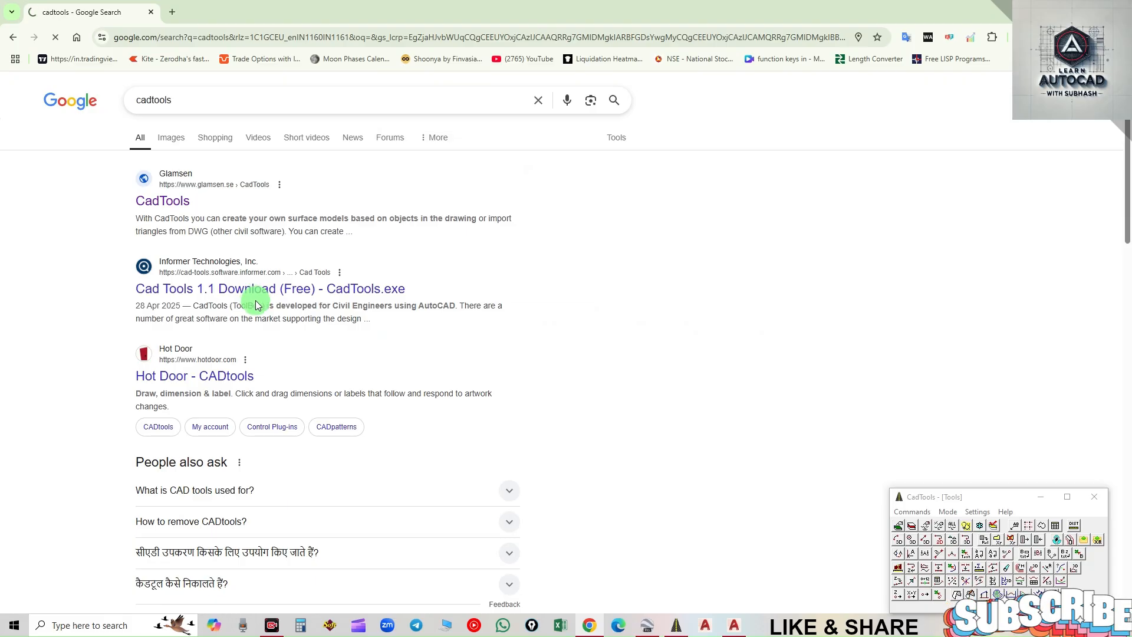
scroll(256, 299, "down", 12)
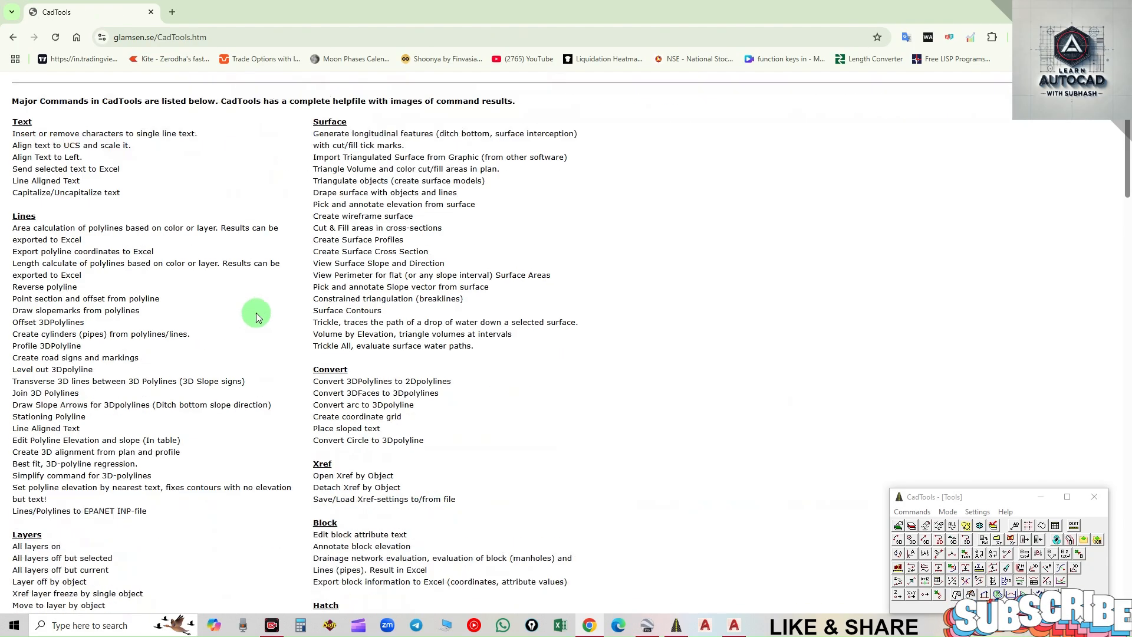
scroll(238, 338, "down", 15)
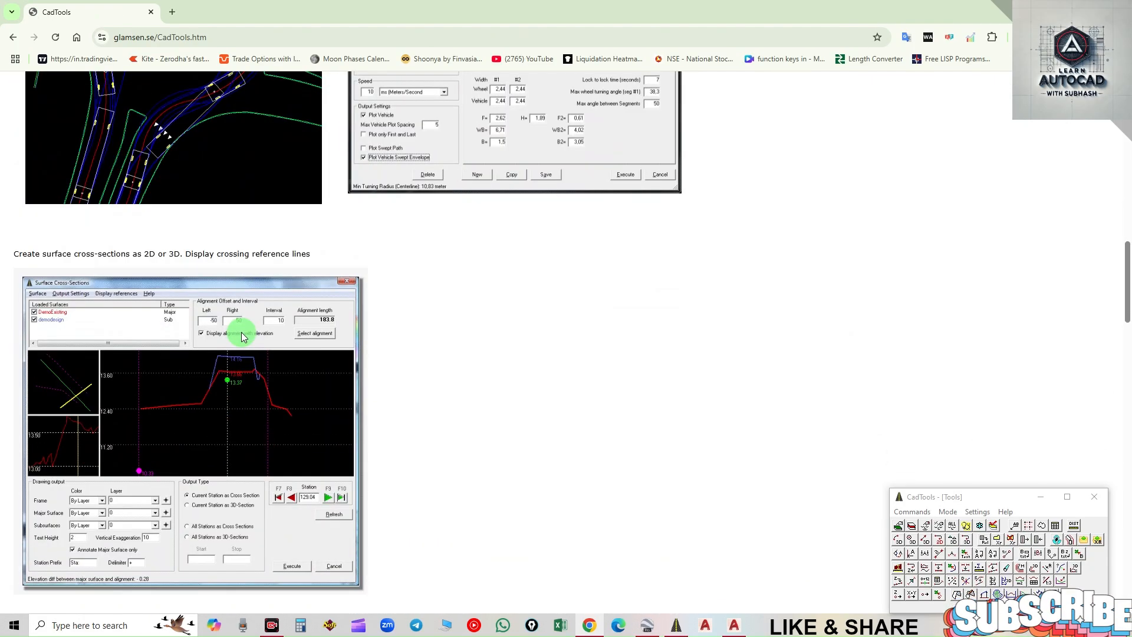
scroll(252, 338, "down", 4)
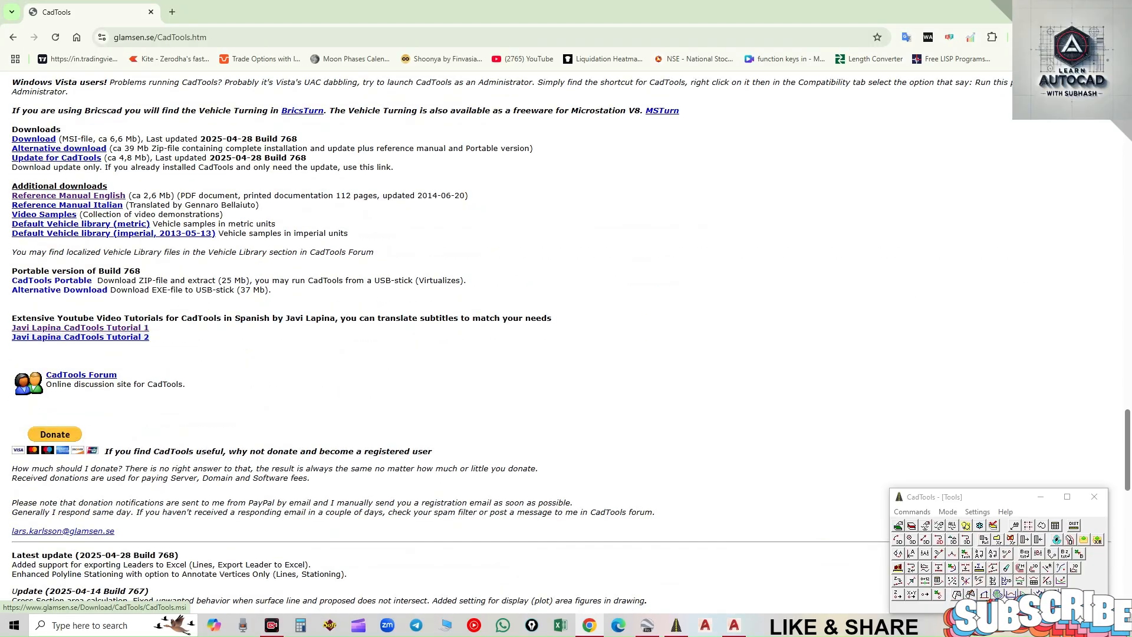
left_click(1117, 10)
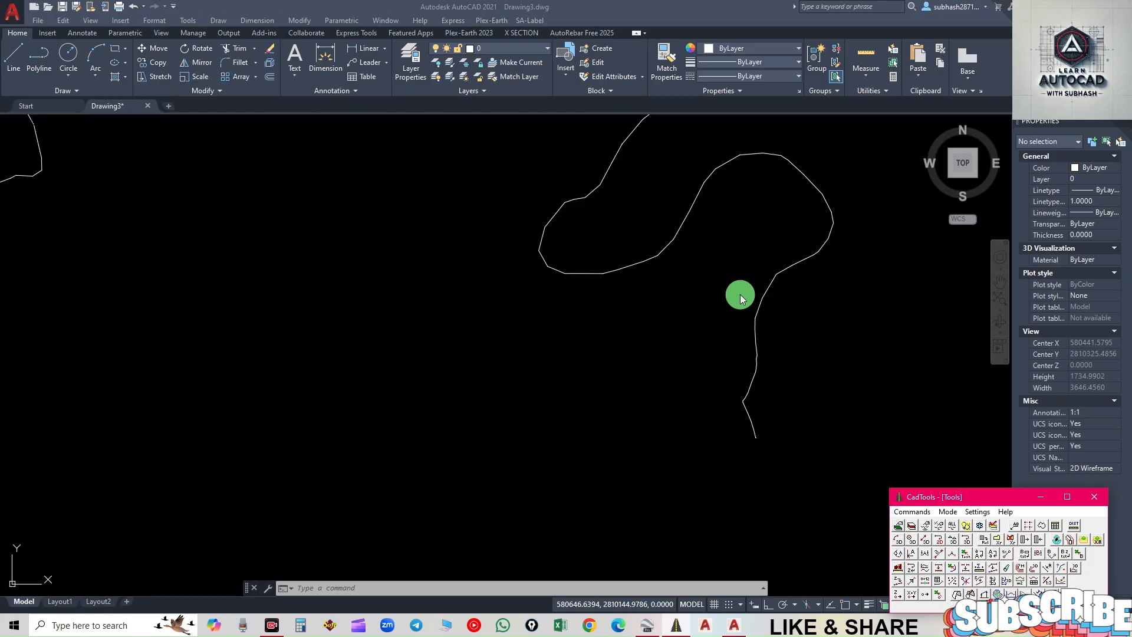
- Open the CadTools polyline Stationing settings and place the dialog clear of the river's downstream end
left_click(817, 402)
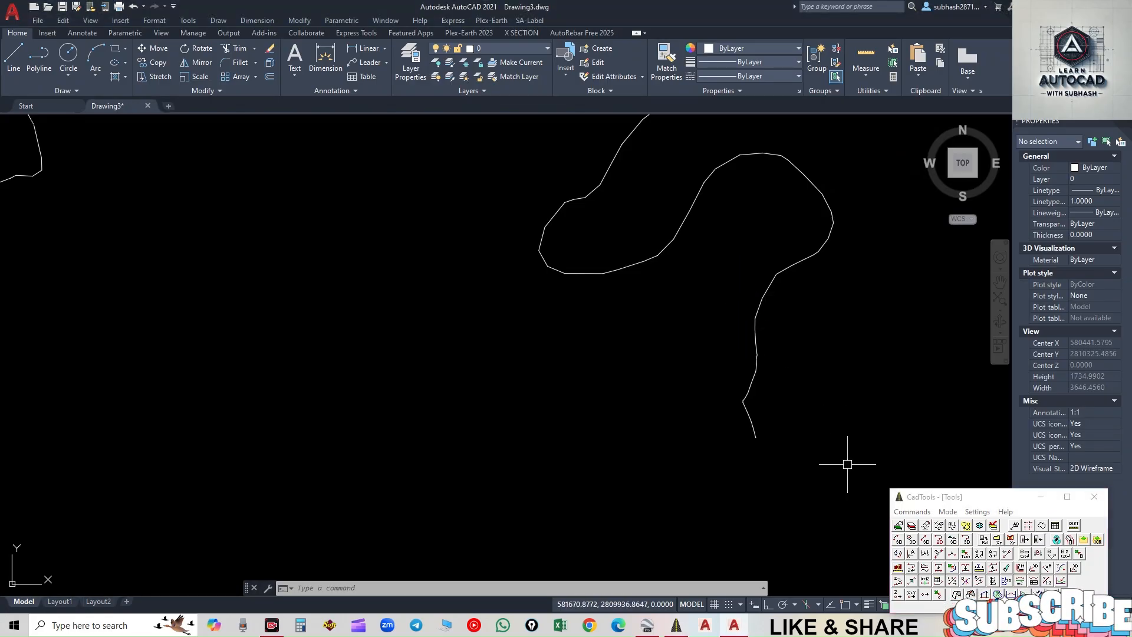
left_click(914, 512)
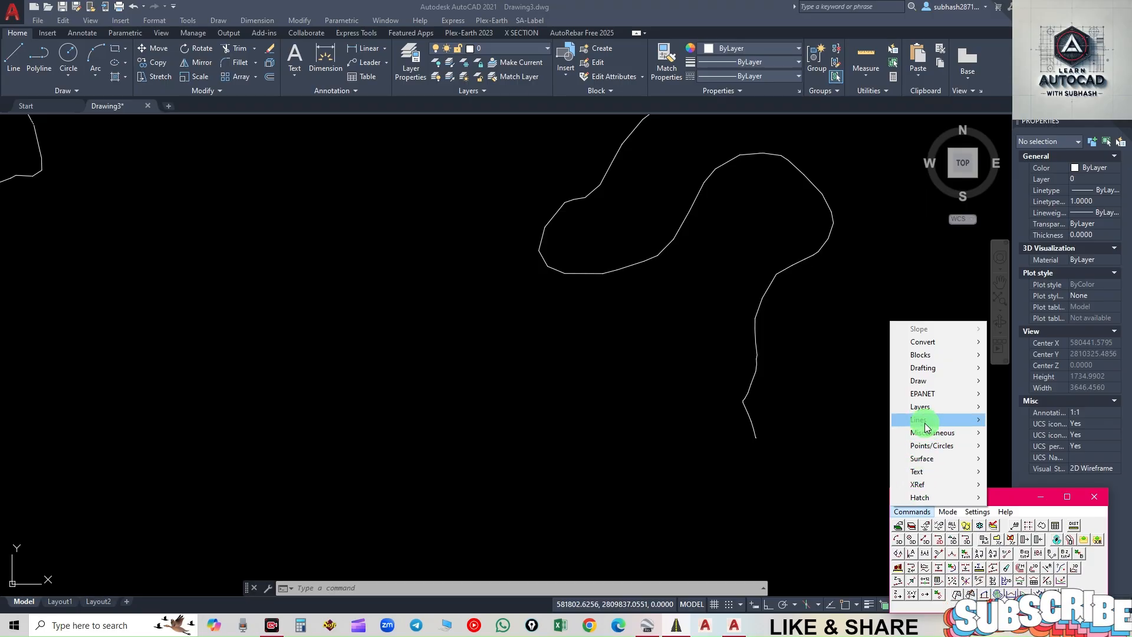
mouse_move(922, 419)
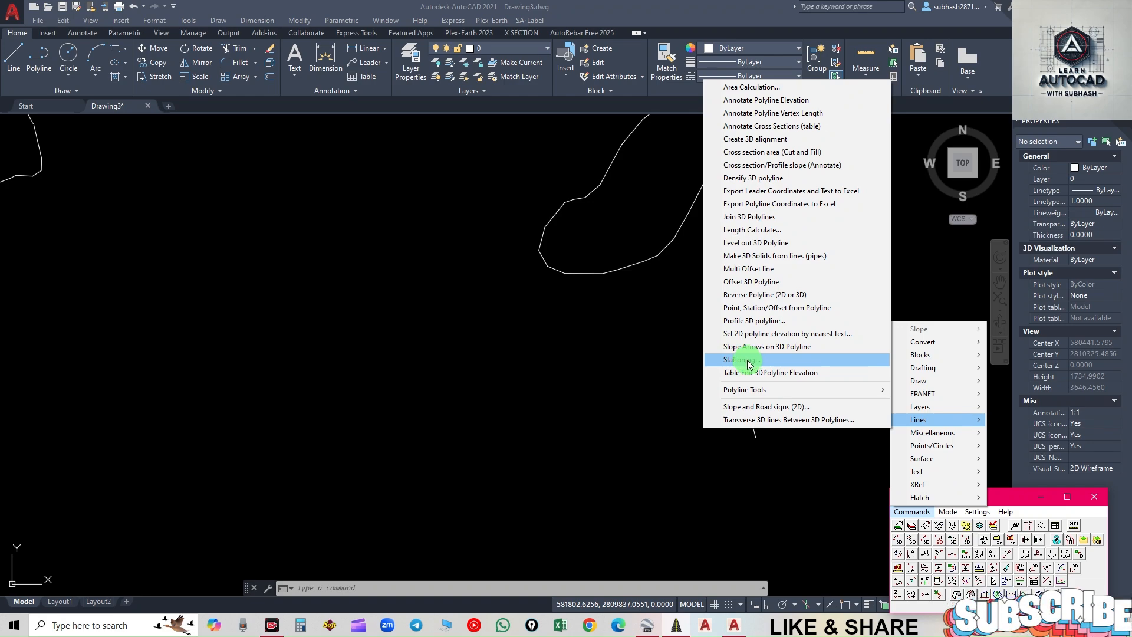
left_click(743, 360)
mouse_move(810, 235)
left_mouse_down()
mouse_move(510, 233)
mouse_move(325, 214)
left_mouse_up()
scroll(675, 348, "down", 8)
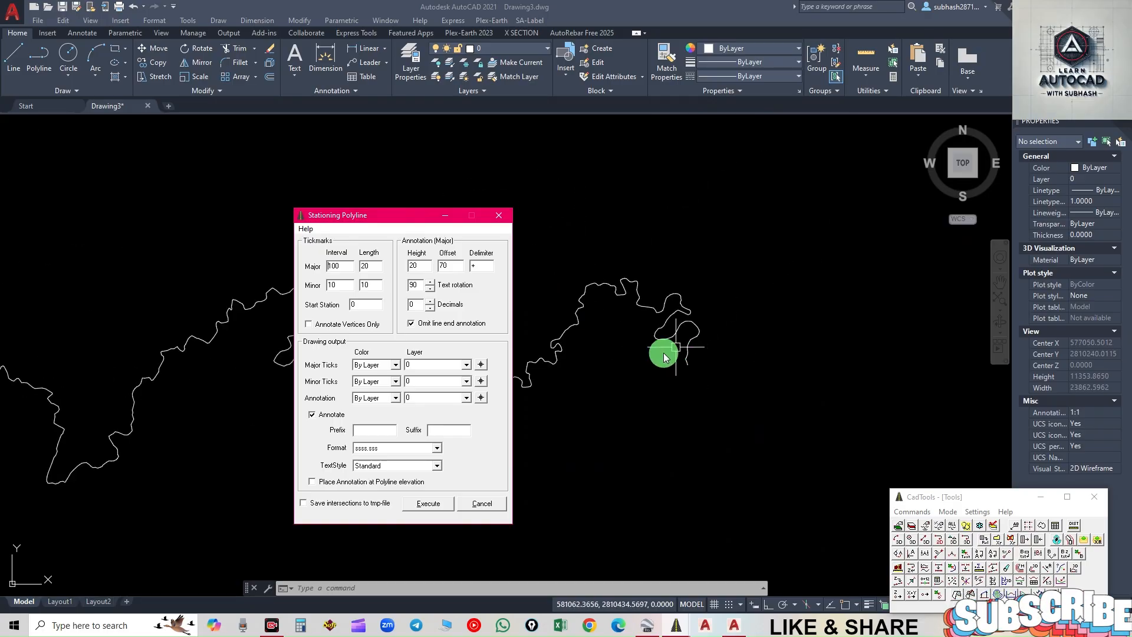
left_click_drag(379, 218, 367, 194)
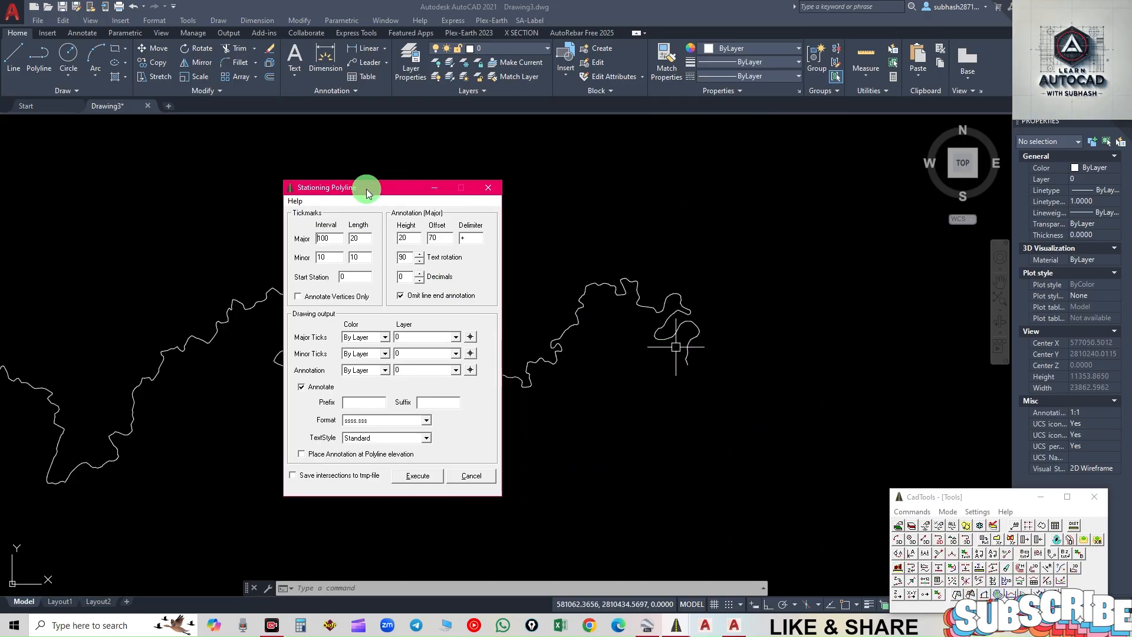
- Set the stationing tick intervals to 200 major and 20 minor, with tick lengths 20 and 10, annotation height 20 and offset 70
left_click(326, 236)
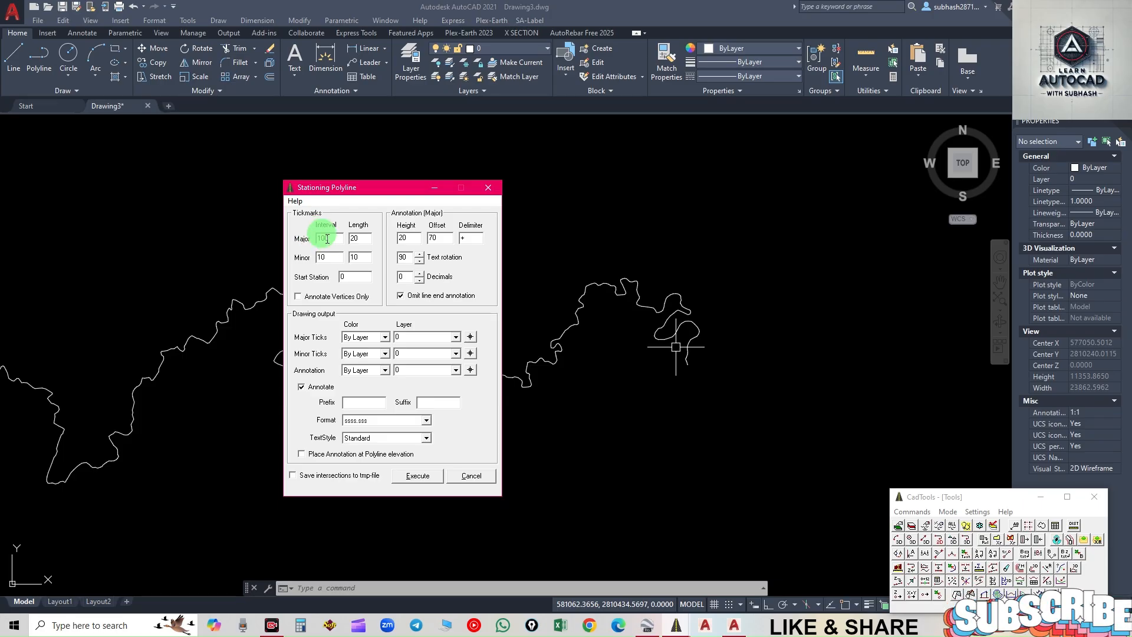
left_click(333, 259)
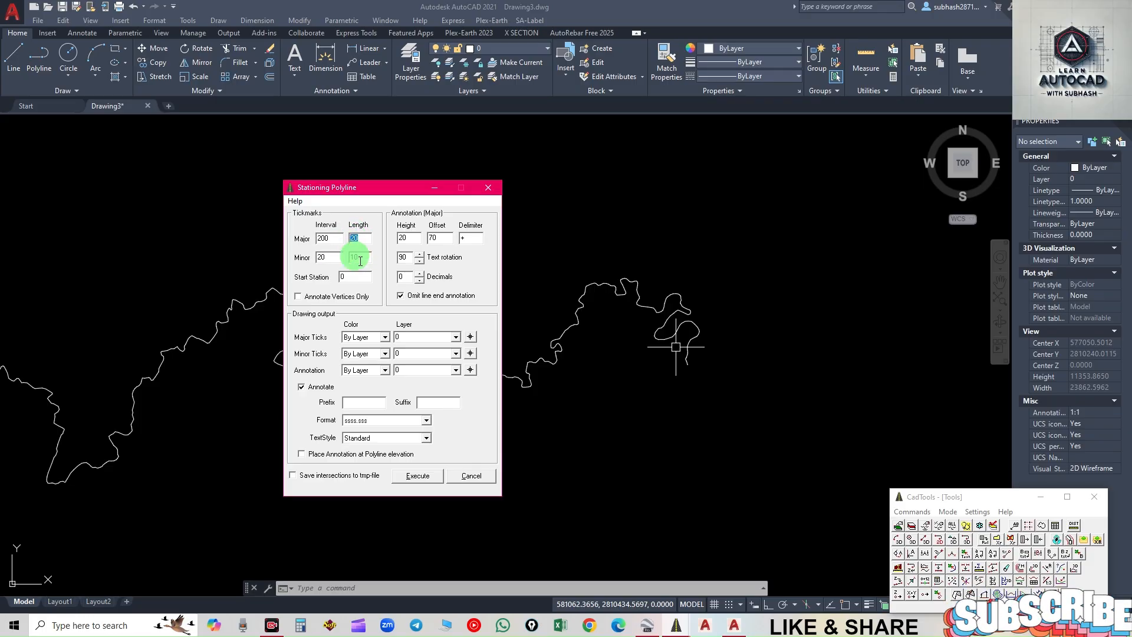
double_click(353, 258)
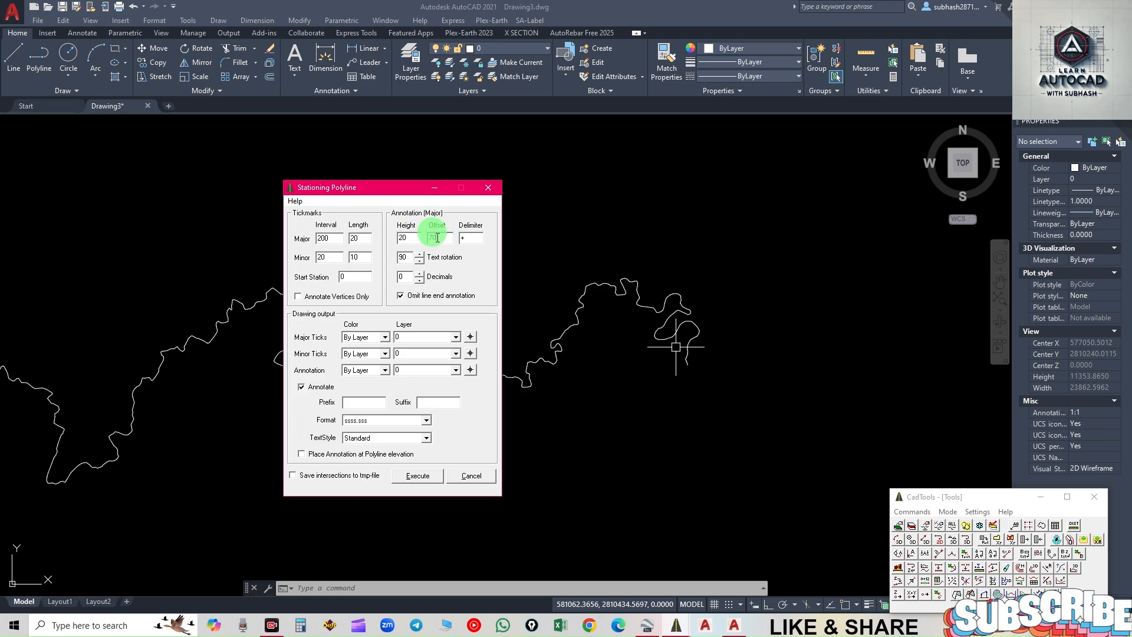
double_click(435, 237)
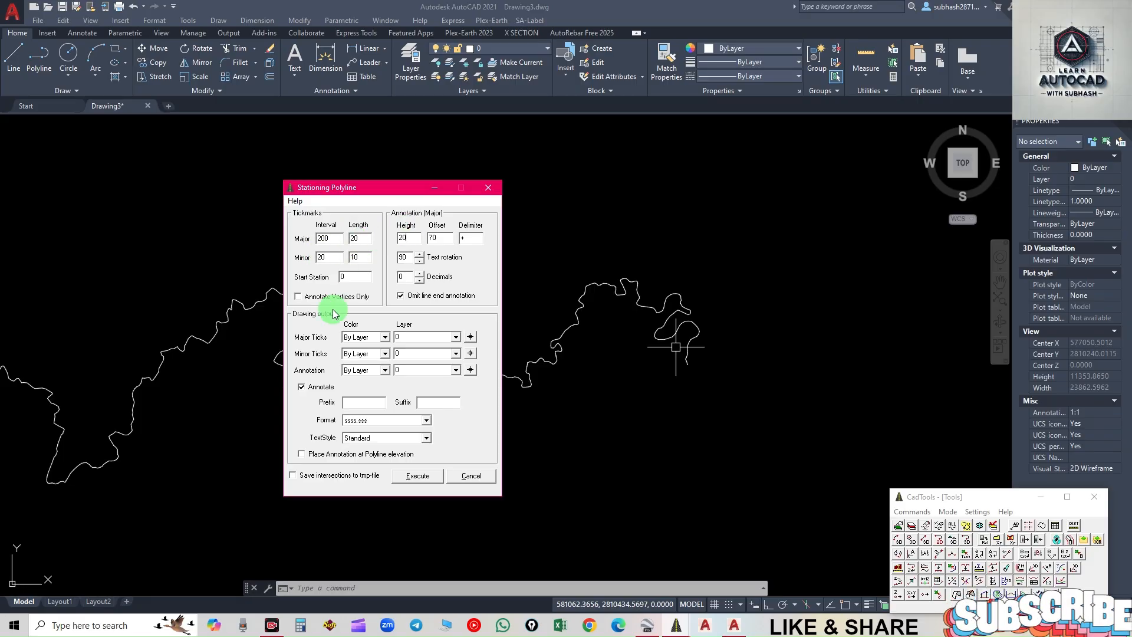
- Try to execute the stationing by picking the river polyline at its downstream end, and dismiss the resulting message
left_click(416, 476)
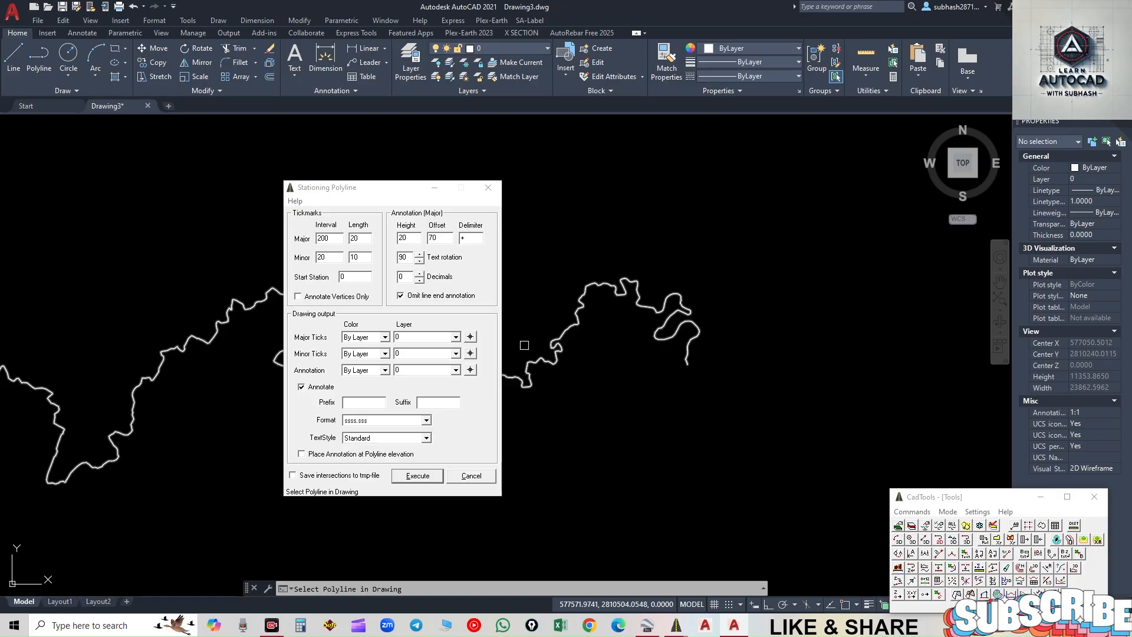
left_click(688, 362)
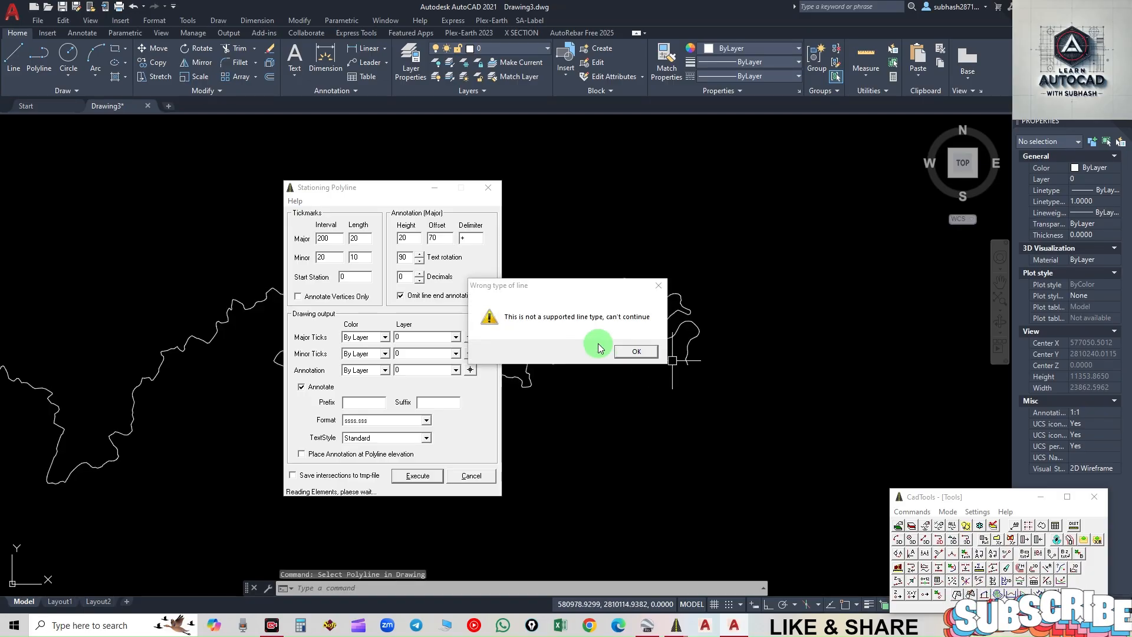
left_click(632, 352)
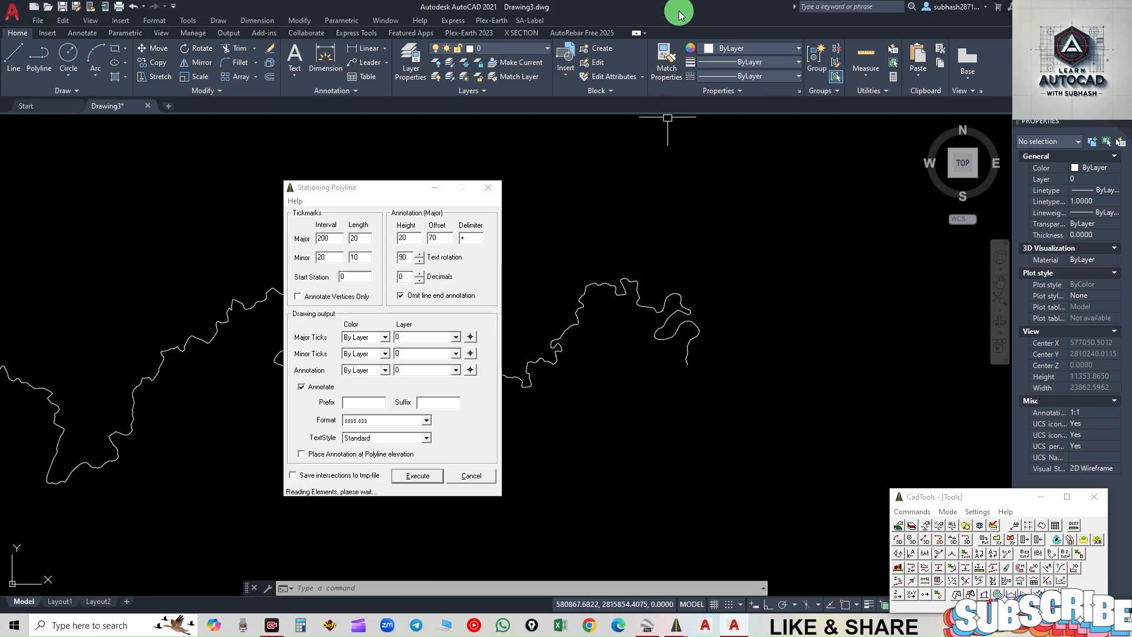
- Execute the polyline stationing on the river, picking the polyline slightly upstream of its end point
left_click(407, 476)
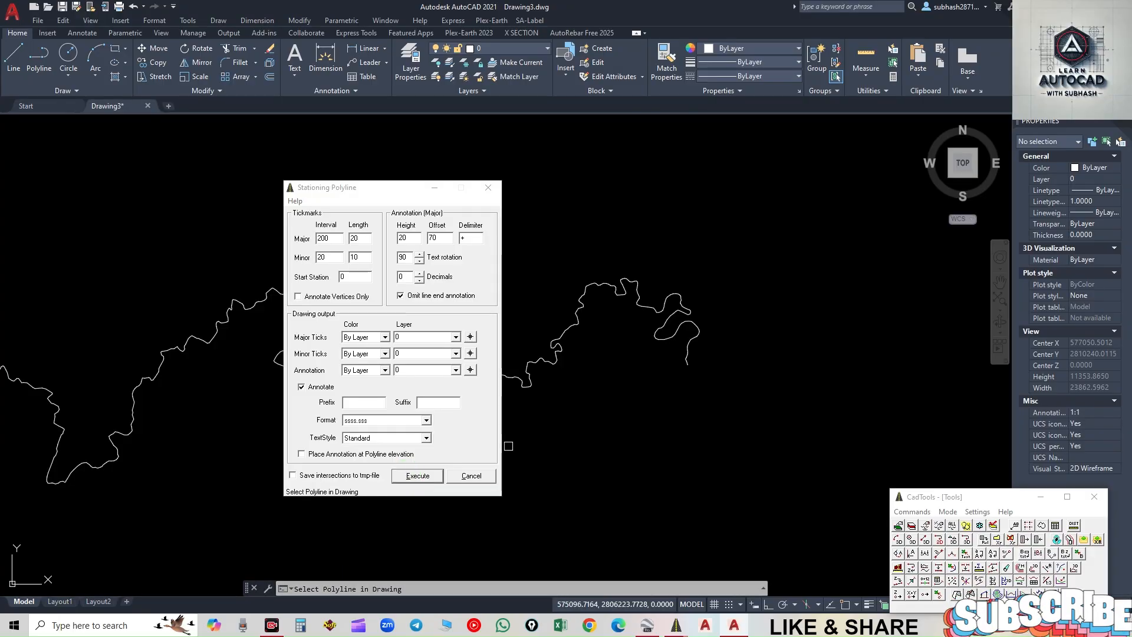
left_click(685, 345)
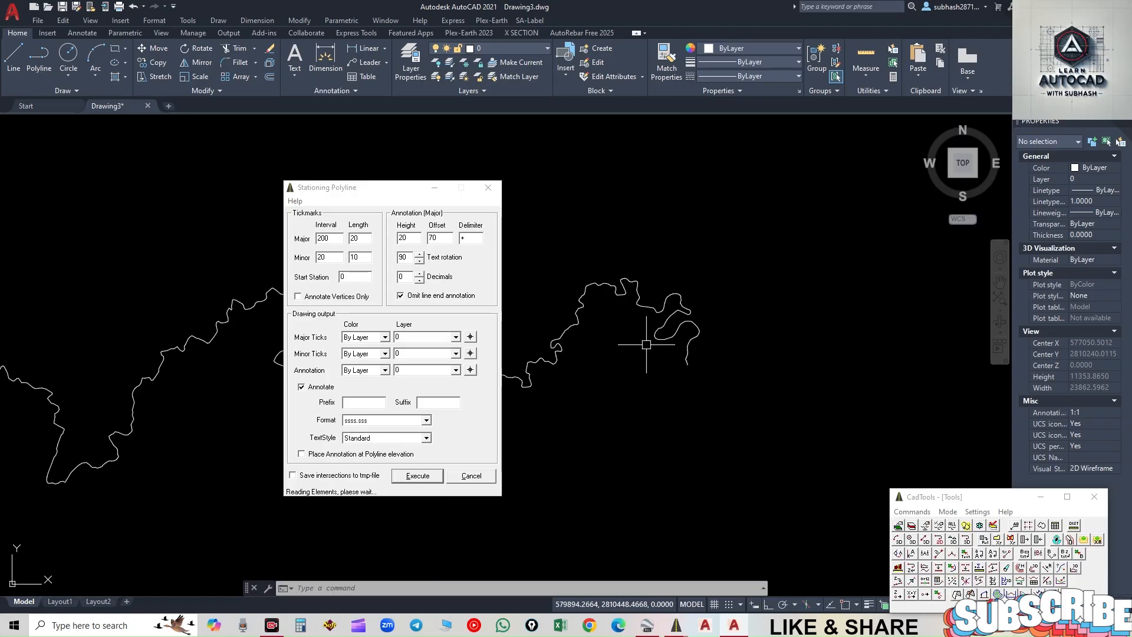
scroll(659, 346, "up", 2)
middle_click_drag(633, 362, 756, 382)
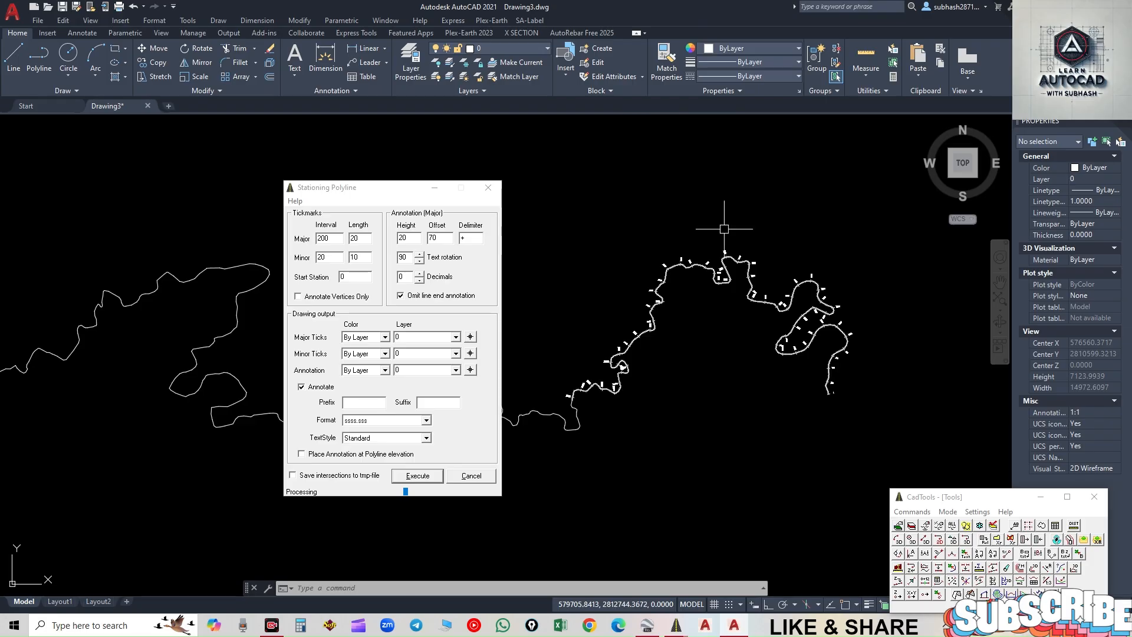
- Examine the tick marks and station labels while the river is processed, moving the Stationing Polyline dialog off the next stretch
scroll(833, 386, "up", 4)
scroll(833, 386, "up", 2)
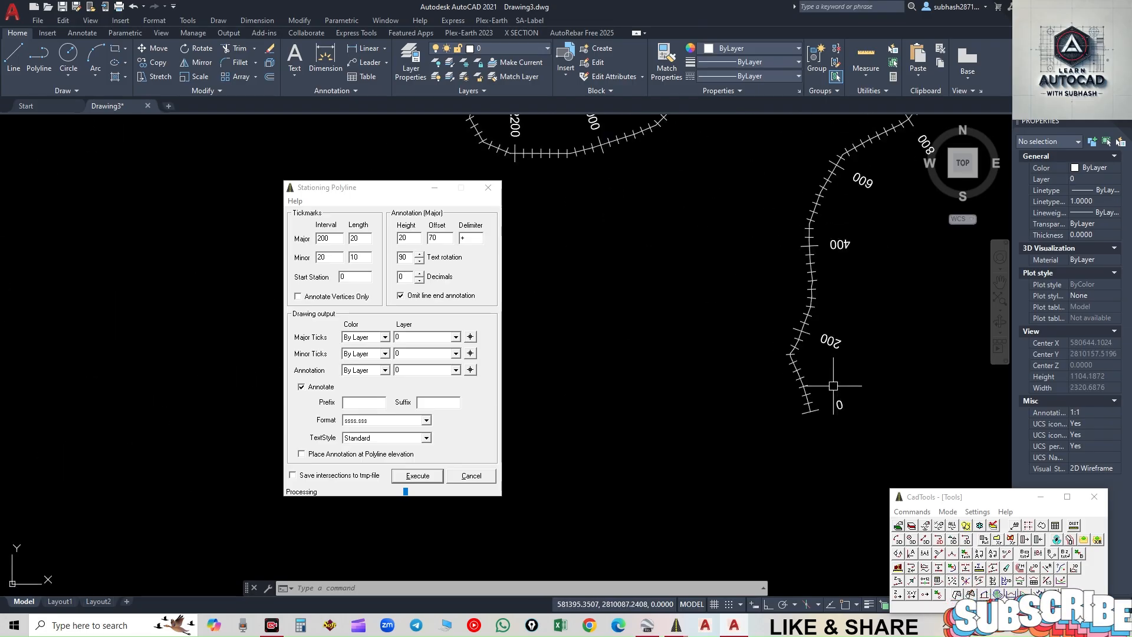
scroll(842, 342, "up", 1)
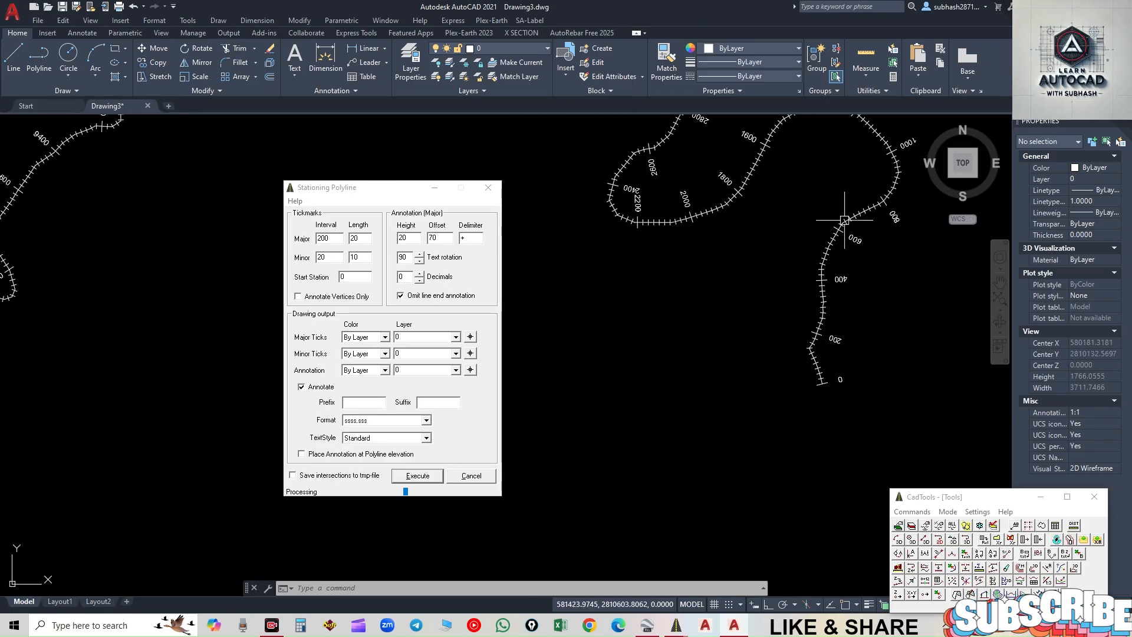
scroll(839, 217, "up", 1)
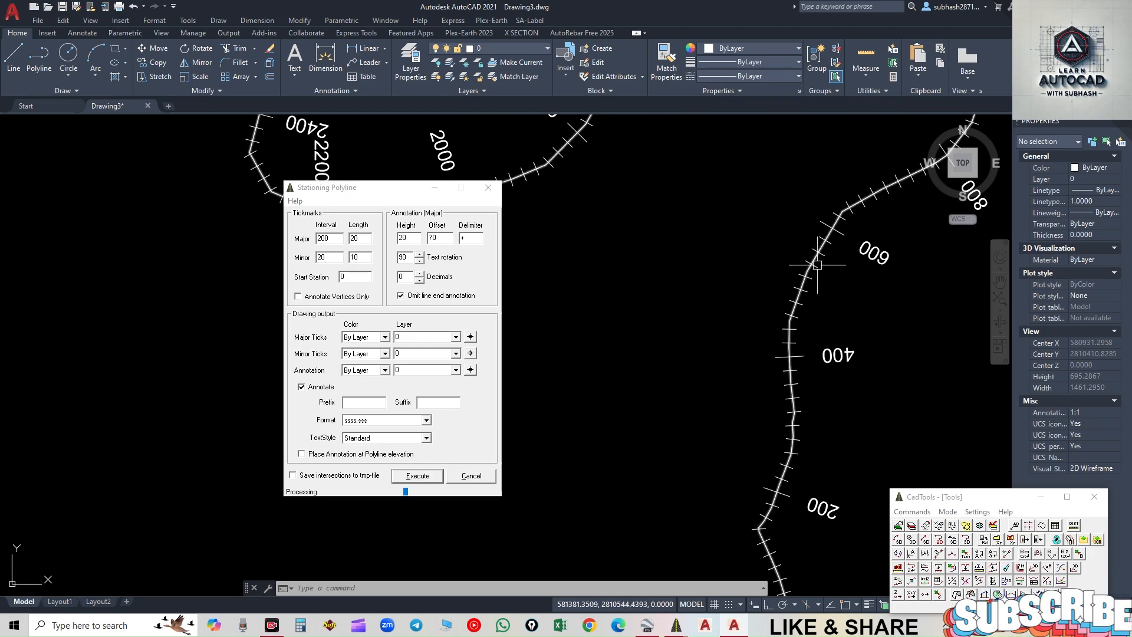
scroll(857, 310, "down", 7)
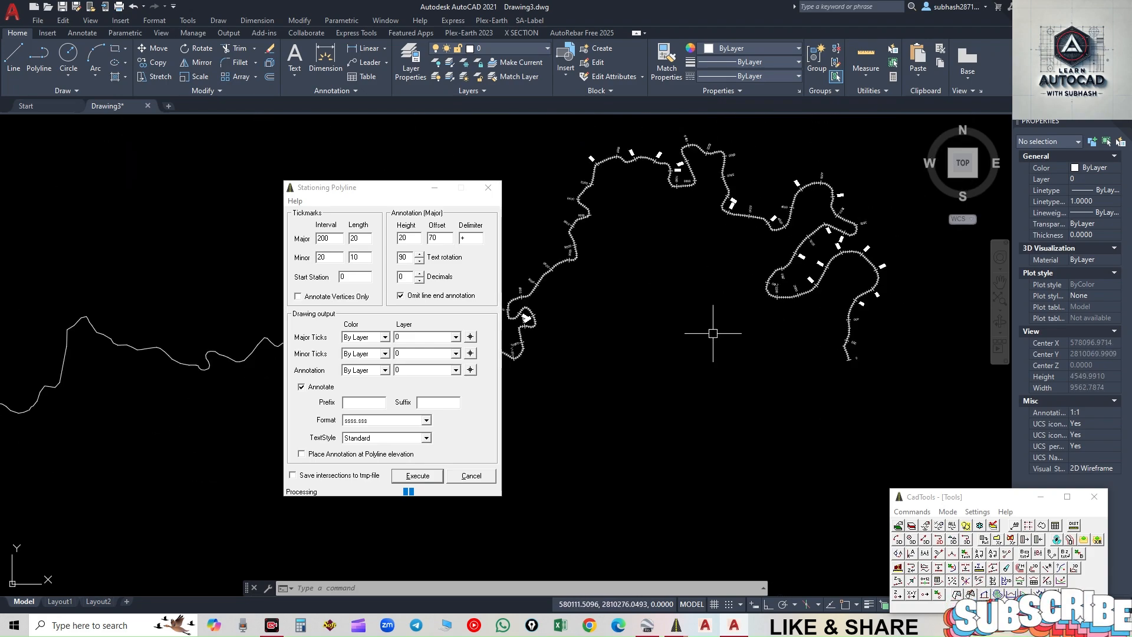
left_click_drag(405, 189, 723, 251)
scroll(331, 383, "up", 3)
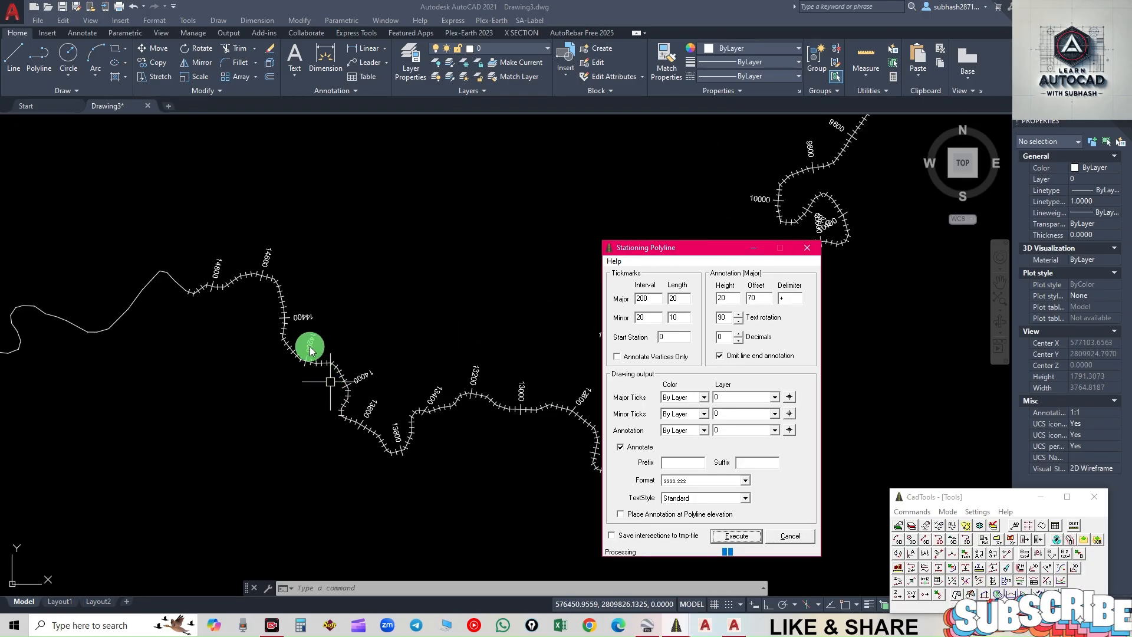
scroll(401, 299, "down", 2)
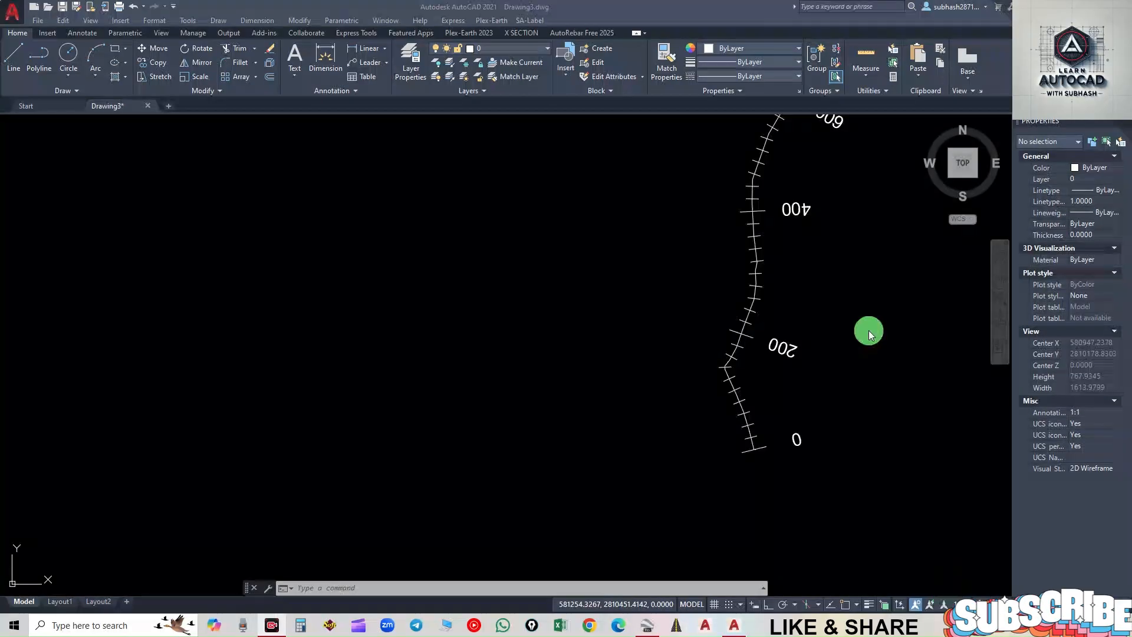
- Inspect the finished major and minor ticks and the station labels from station 0 along the river's downstream bends
scroll(825, 356, "down", 3)
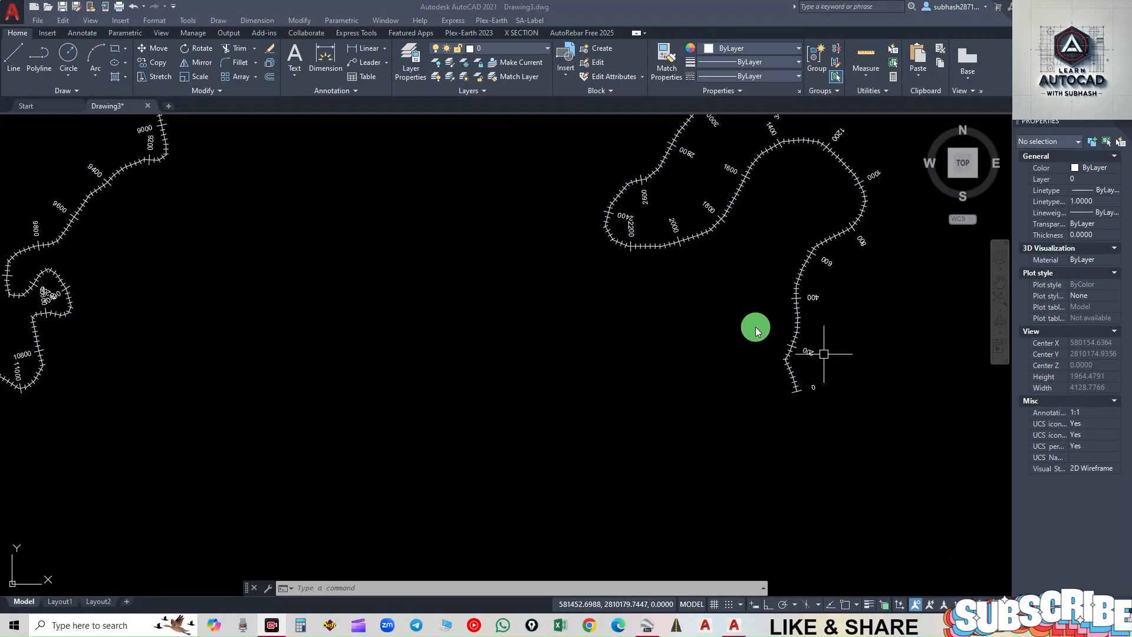
left_click(746, 387)
middle_click_drag(744, 333, 737, 439)
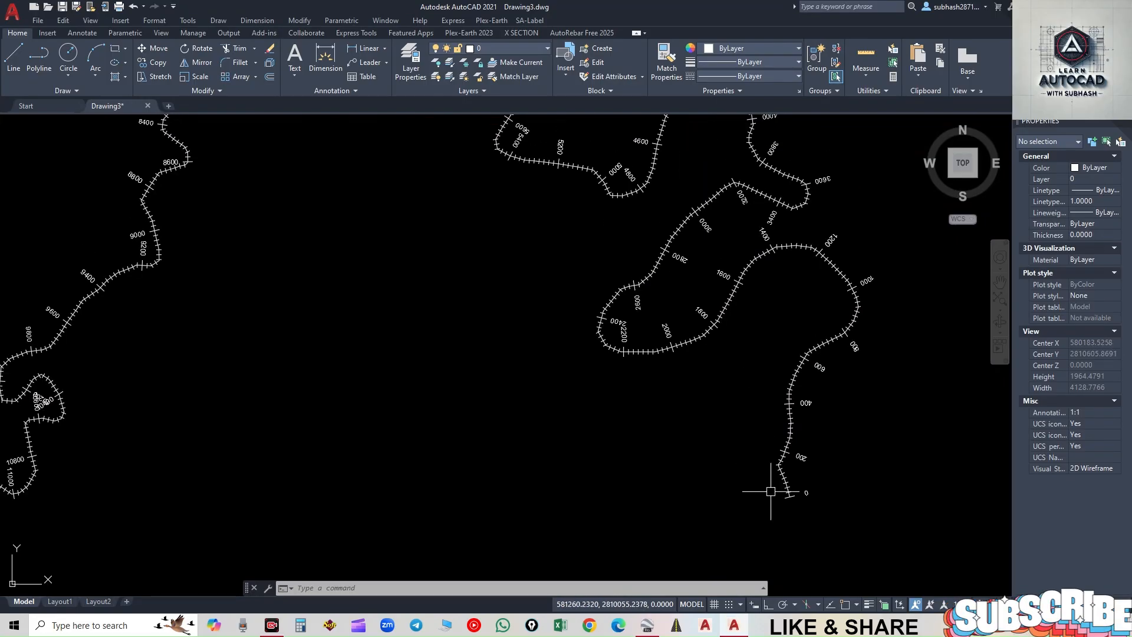
scroll(791, 497, "up", 4)
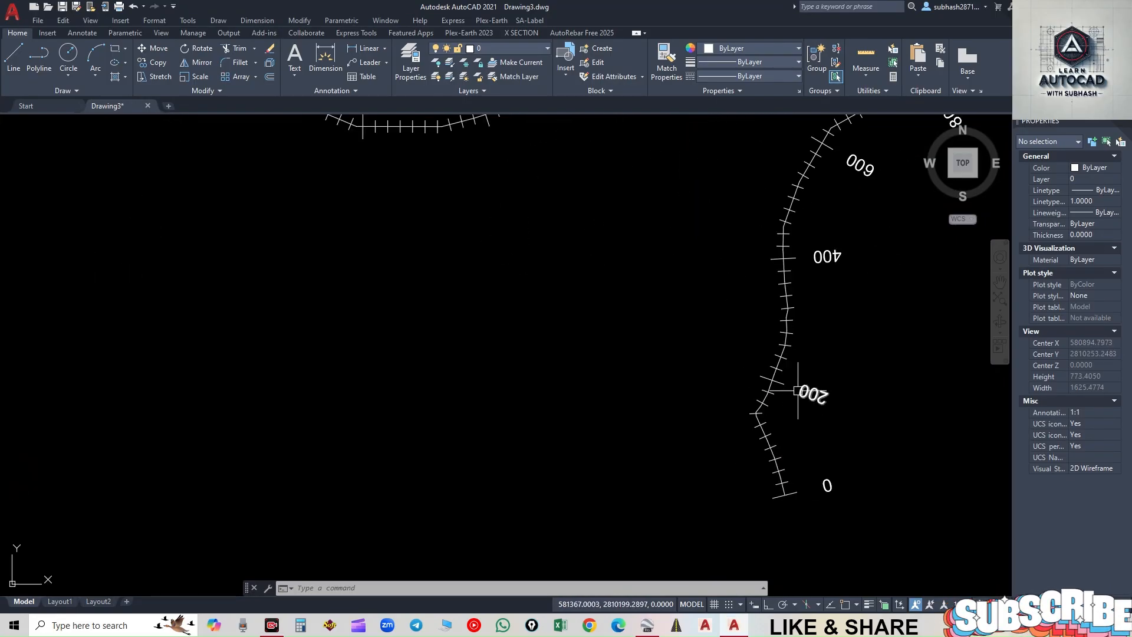
scroll(793, 491, "up", 2)
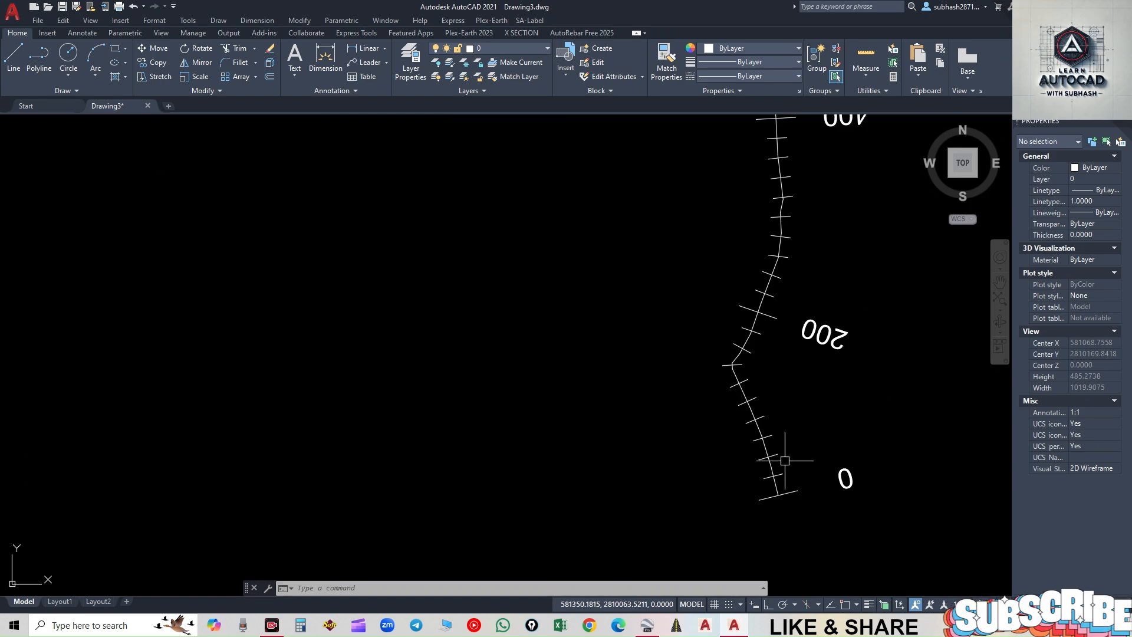
scroll(749, 354, "down", 2)
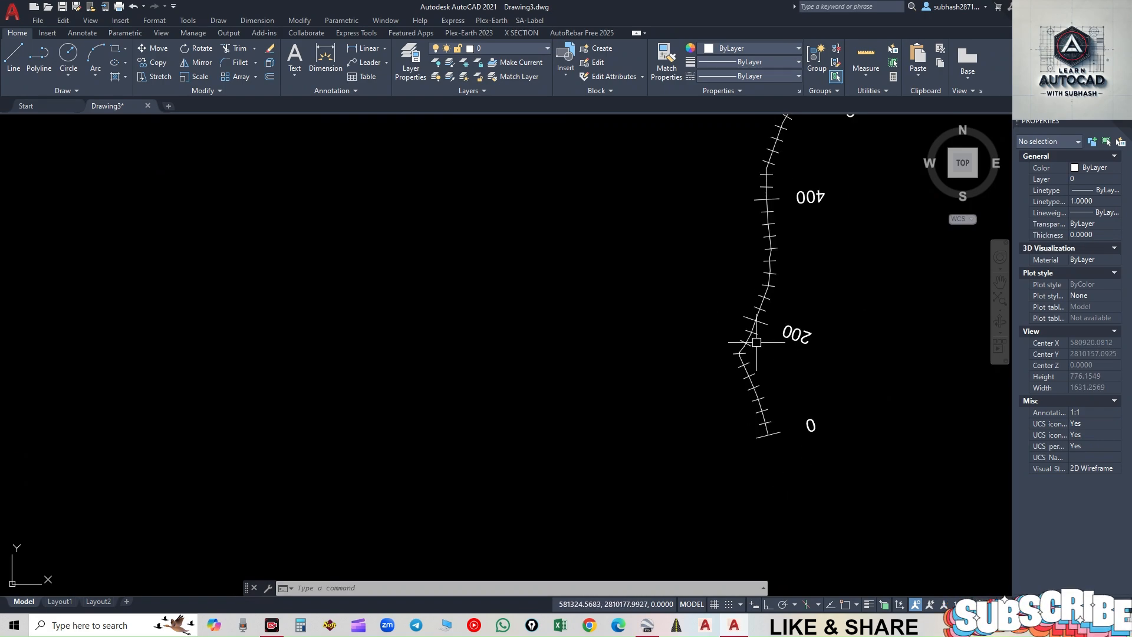
middle_click_drag(718, 283, 753, 401)
scroll(736, 302, "down", 2)
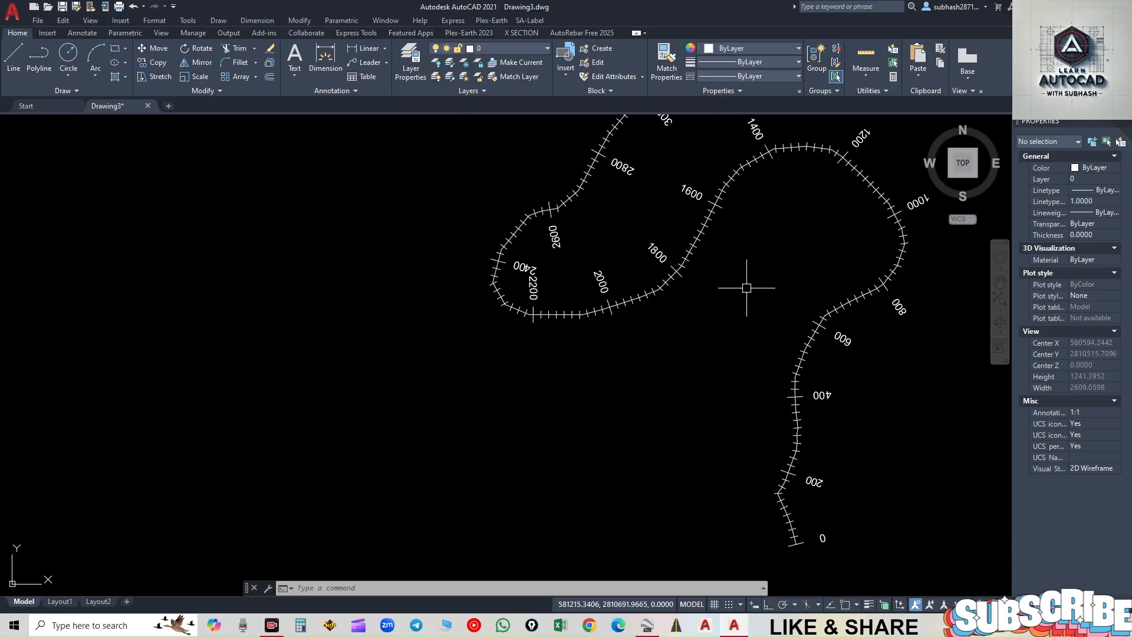
middle_click_drag(749, 285, 765, 385)
mouse_move(665, 256)
middle_mouse_down()
mouse_move(781, 359)
mouse_move(790, 386)
middle_mouse_up()
scroll(792, 381, "down", 2)
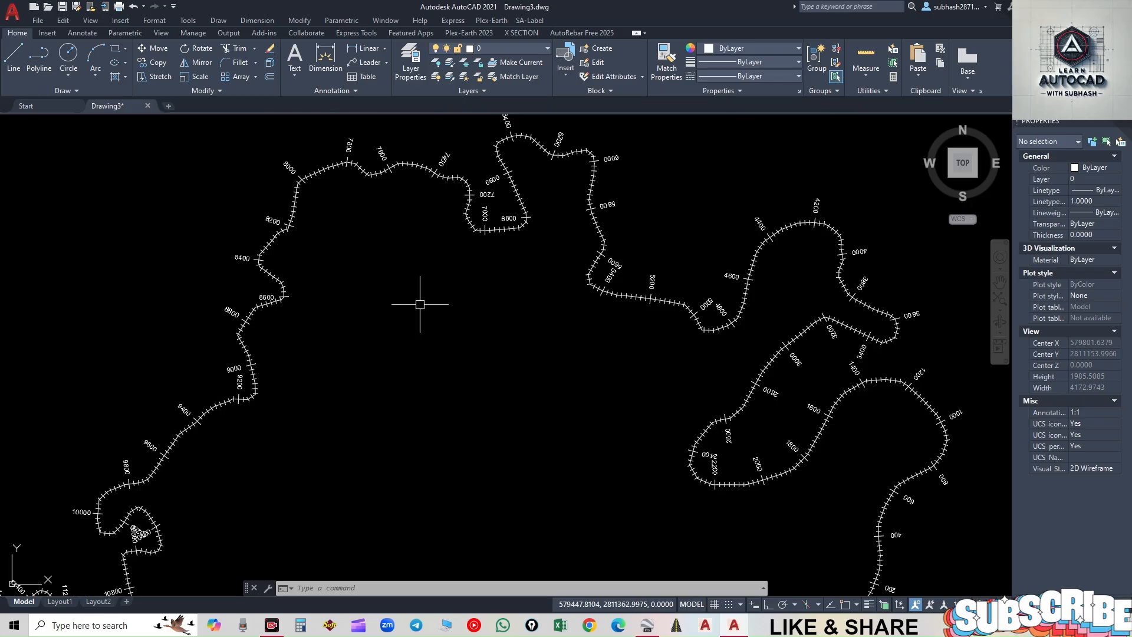
scroll(534, 363, "down", 8)
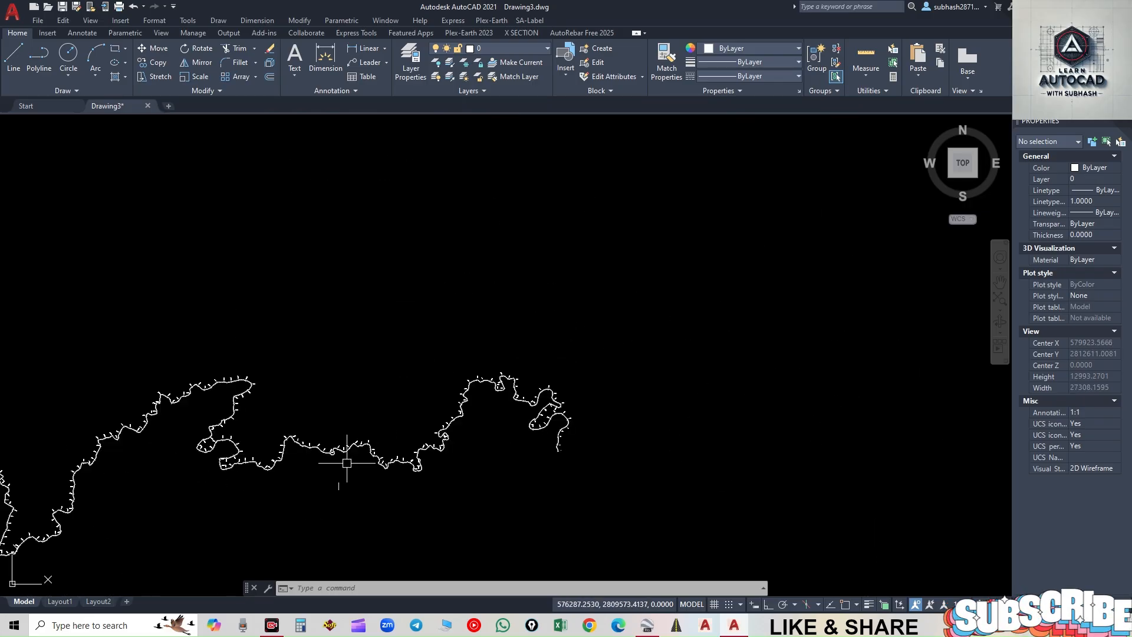
- Follow the river to its upstream end at the serpentine lake and examine the final station label and end ticks
scroll(330, 349, "down", 6)
middle_click_drag(233, 292, 767, 453)
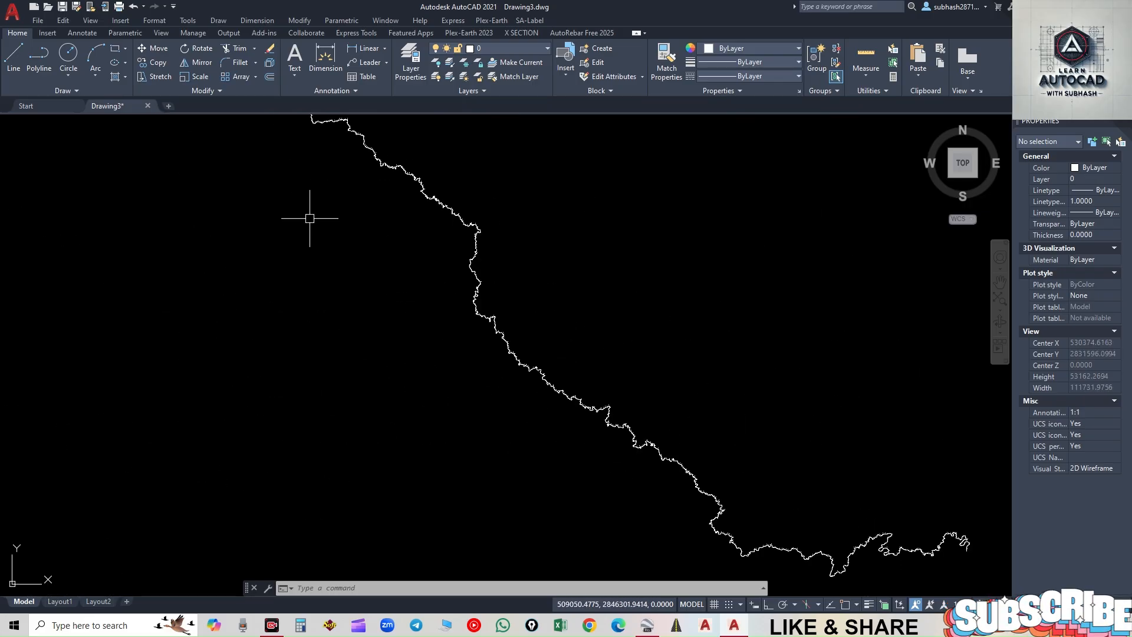
middle_click_drag(313, 221, 613, 476)
scroll(466, 222, "up", 12)
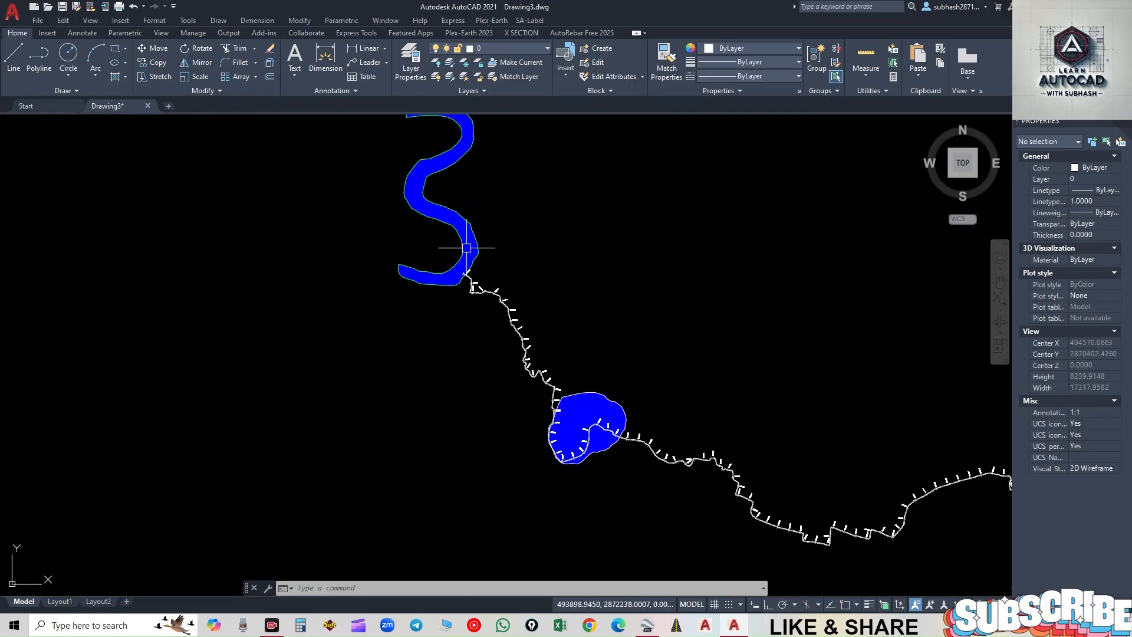
scroll(470, 261, "up", 9)
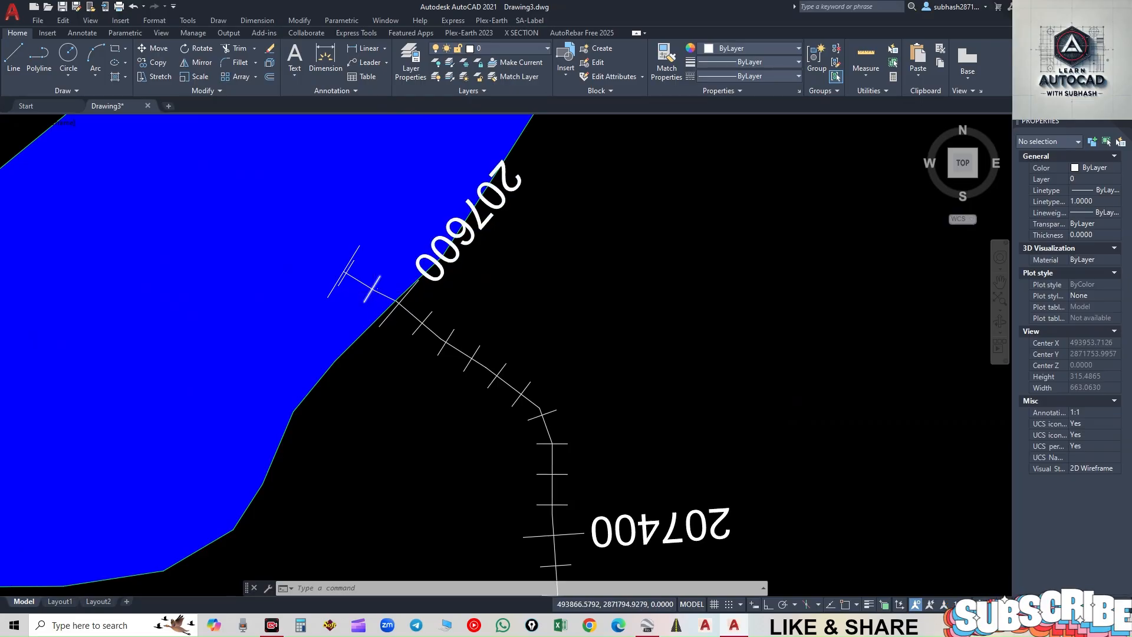
scroll(369, 294, "up", 4)
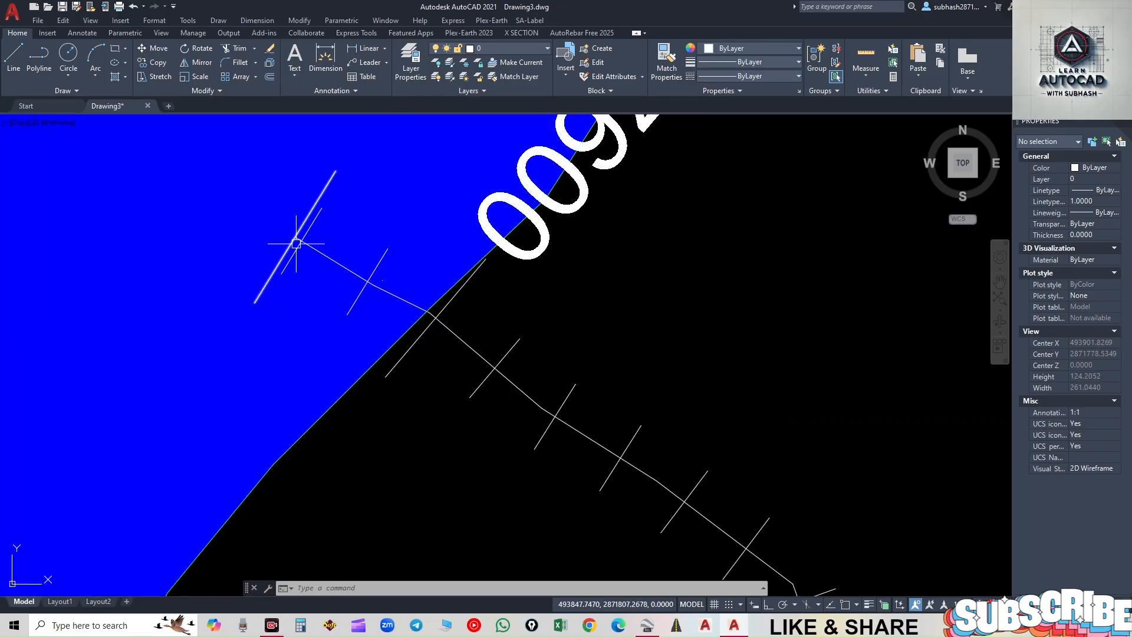
scroll(368, 318, "down", 4)
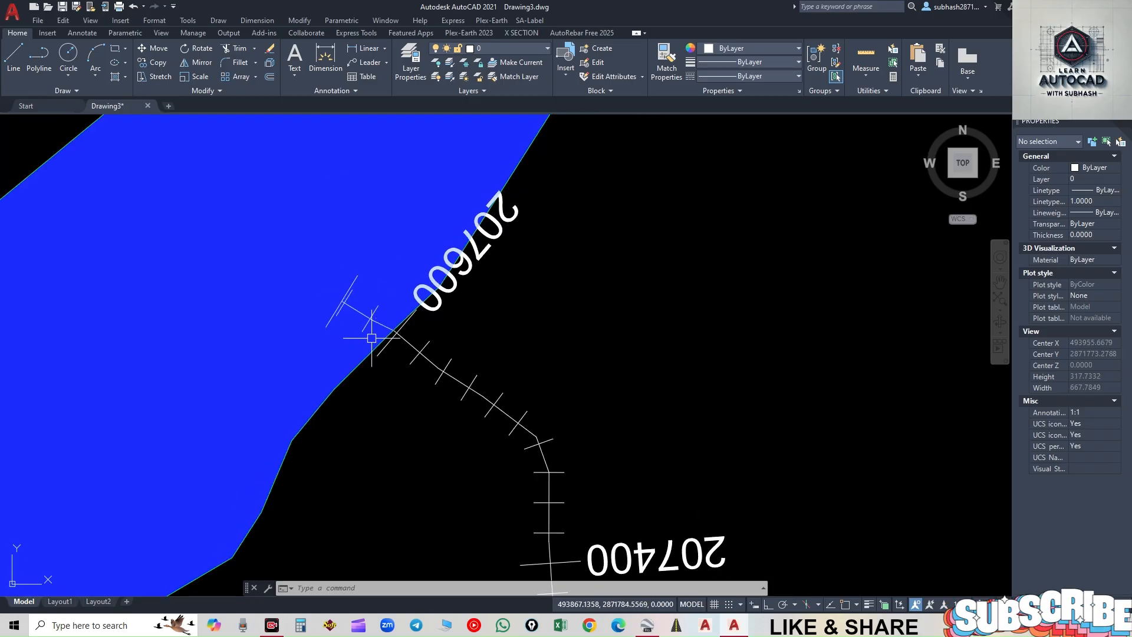
- Review the station labels on the river stretch between the two blue lakes and the whole serpentine lake
scroll(444, 328, "down", 6)
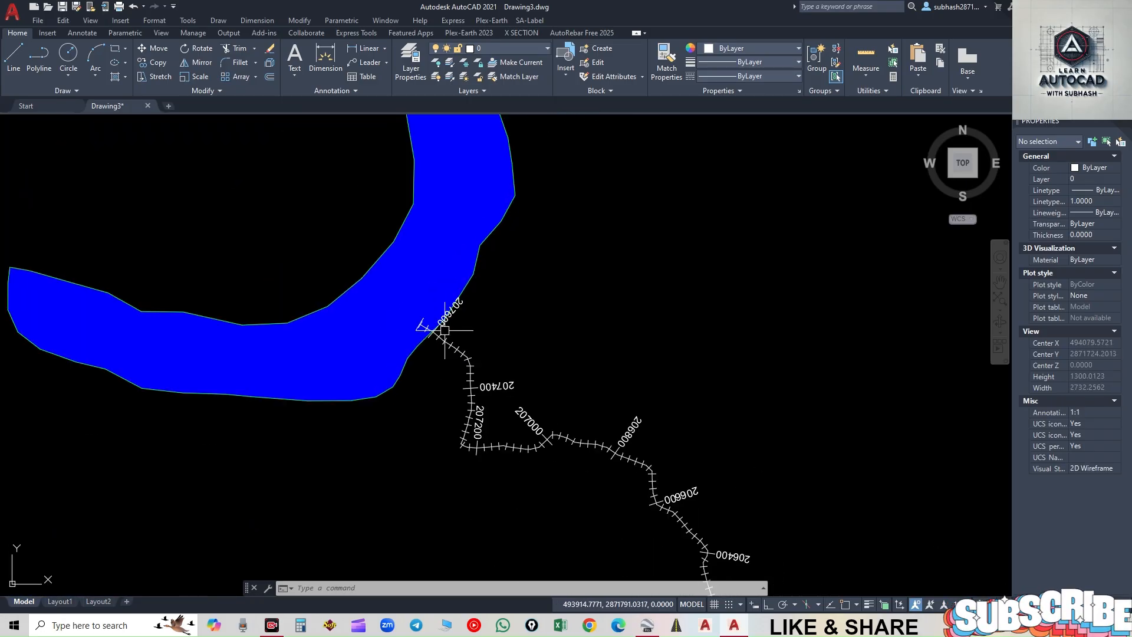
scroll(439, 329, "down", 4)
mouse_move(493, 324)
middle_mouse_down()
mouse_move(468, 304)
mouse_move(404, 192)
middle_mouse_up()
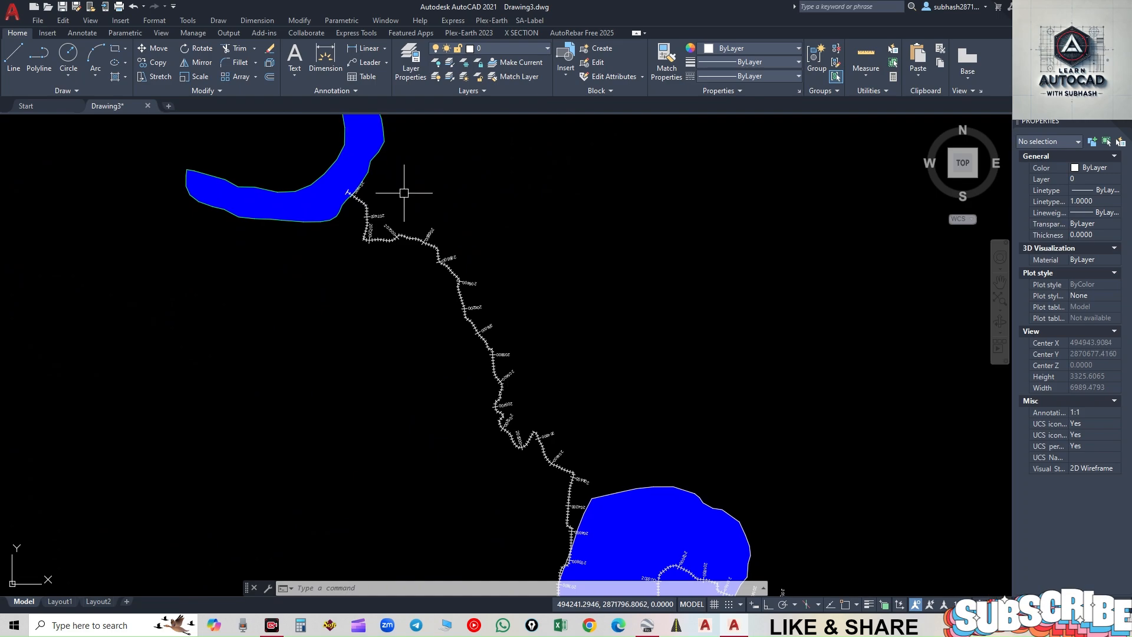
scroll(460, 319, "down", 2)
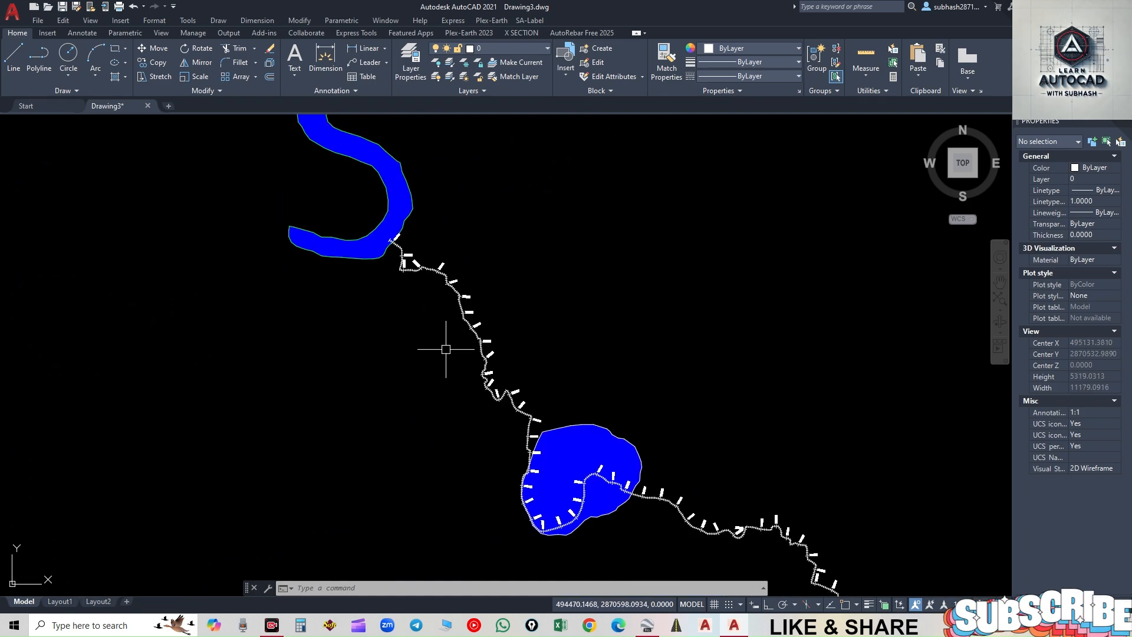
middle_click_drag(446, 349, 390, 307)
scroll(404, 260, "up", 12)
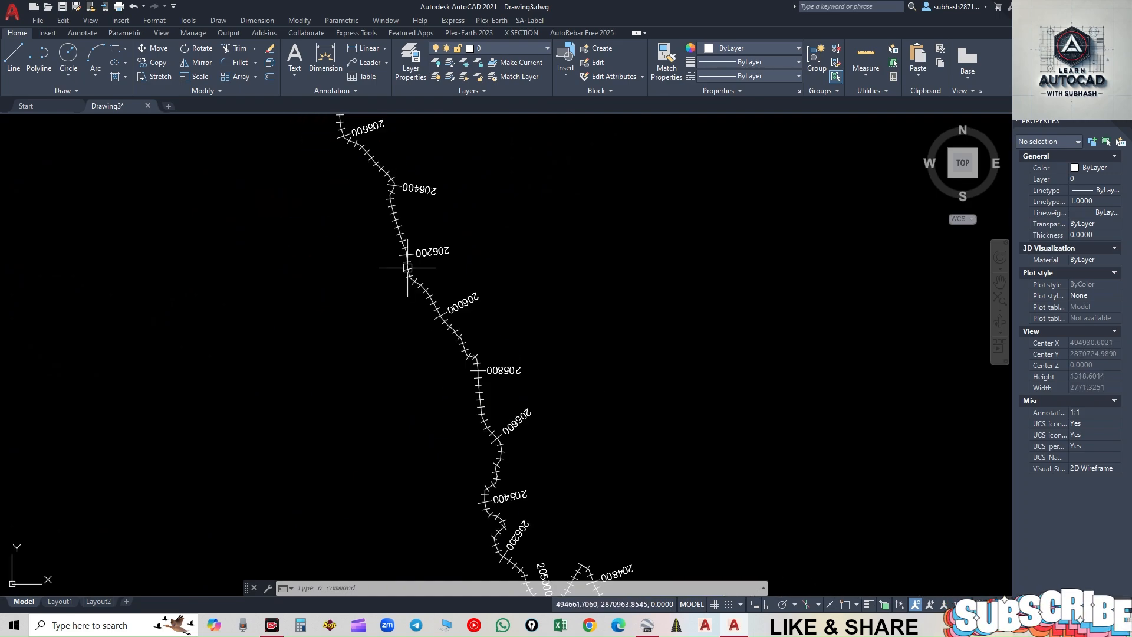
scroll(531, 316, "down", 12)
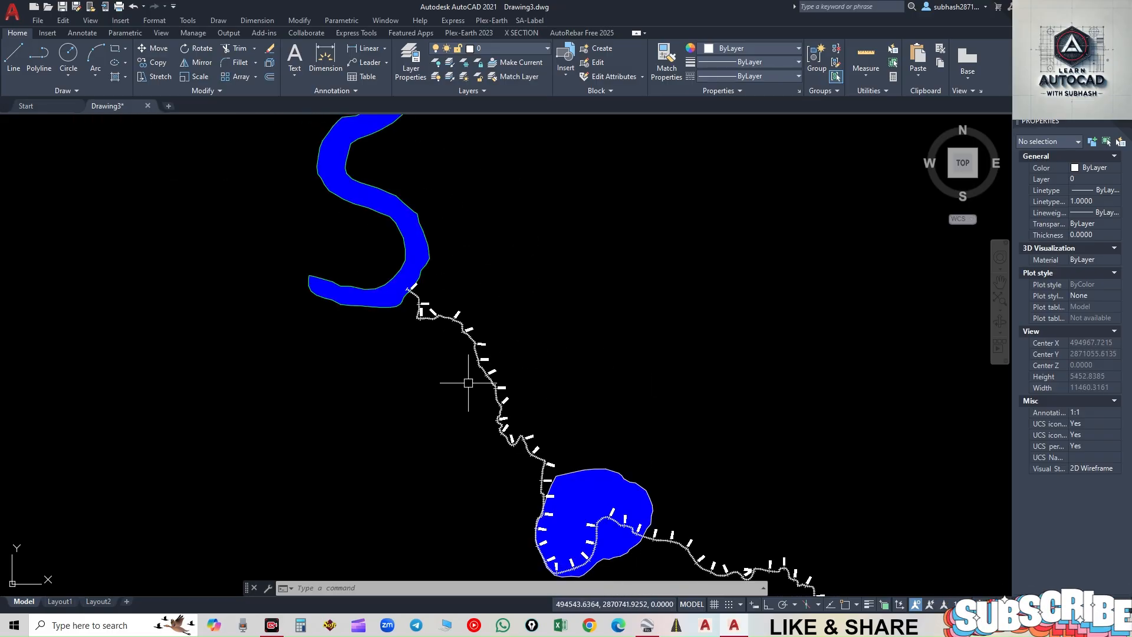
middle_click_drag(451, 354, 463, 467)
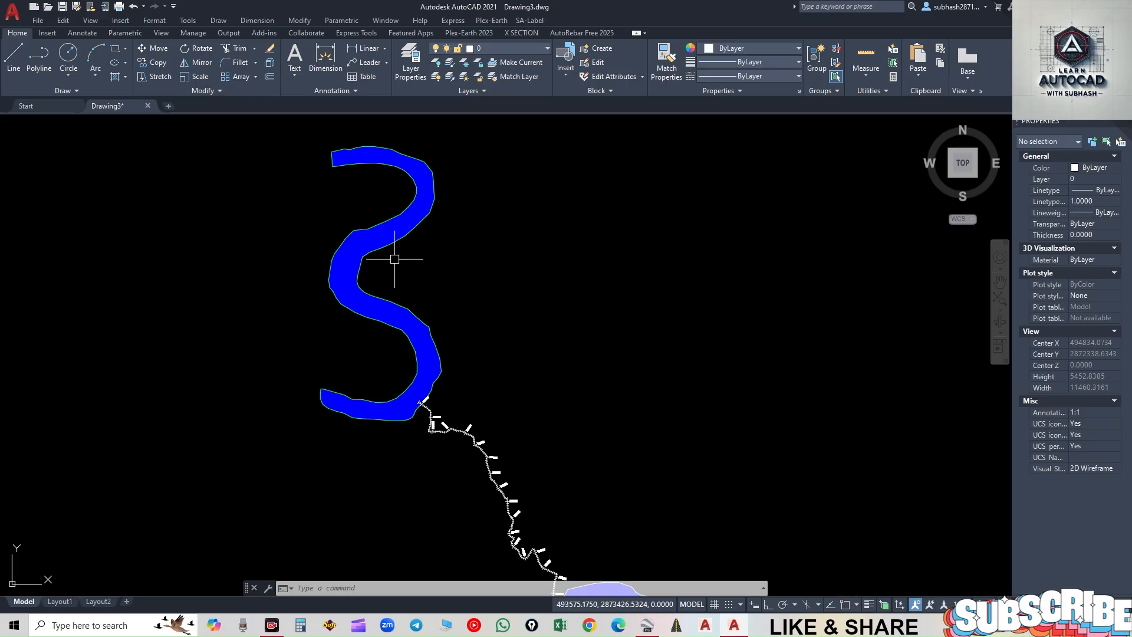
scroll(375, 230, "up", 2)
middle_click_drag(435, 282, 426, 306)
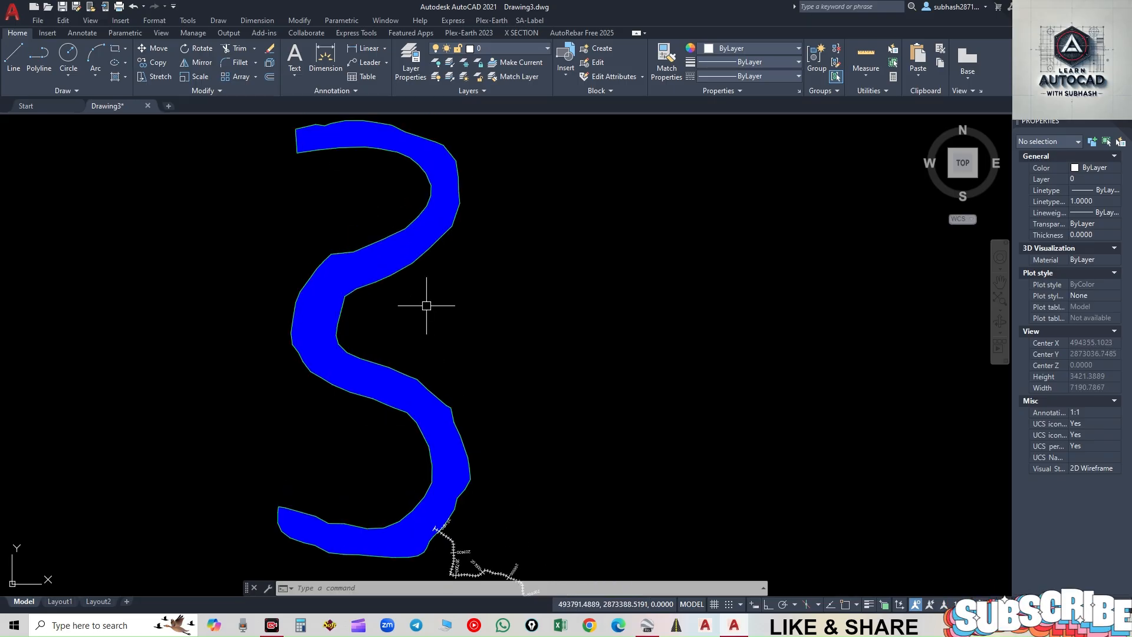
scroll(428, 294, "down", 2)
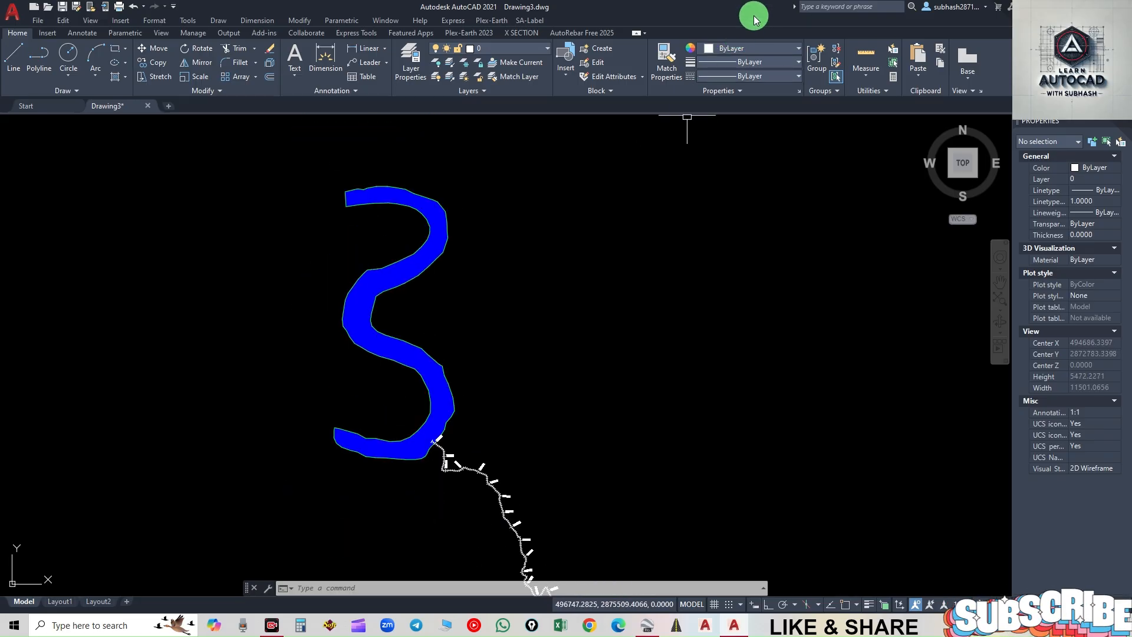
- Add the single-line text FARSI JHEEL inside the serpentine lake's middle bend, with height 40 and rotation 0
left_click(294, 75)
left_click(306, 120)
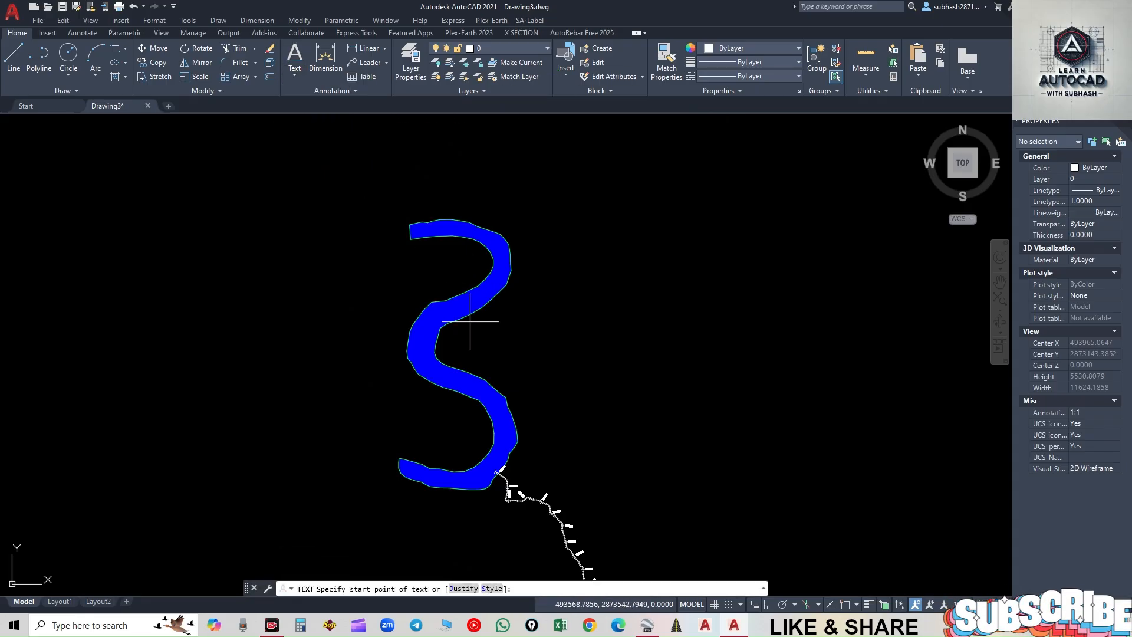
scroll(455, 344, "up", 2)
left_click(446, 348)
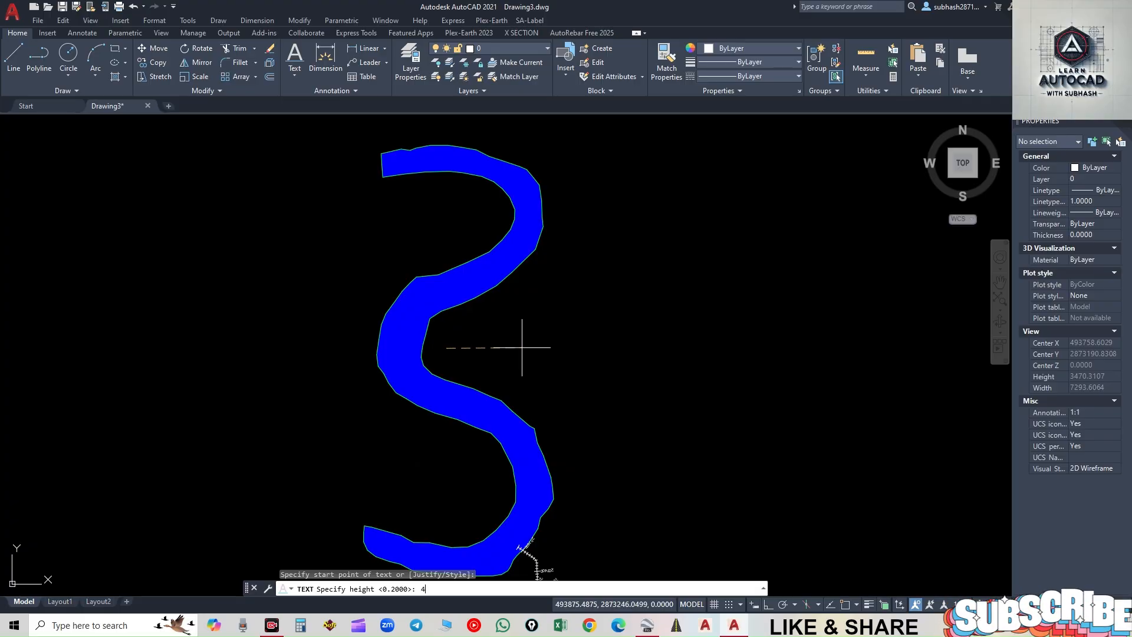
key("Return")
left_click(522, 348)
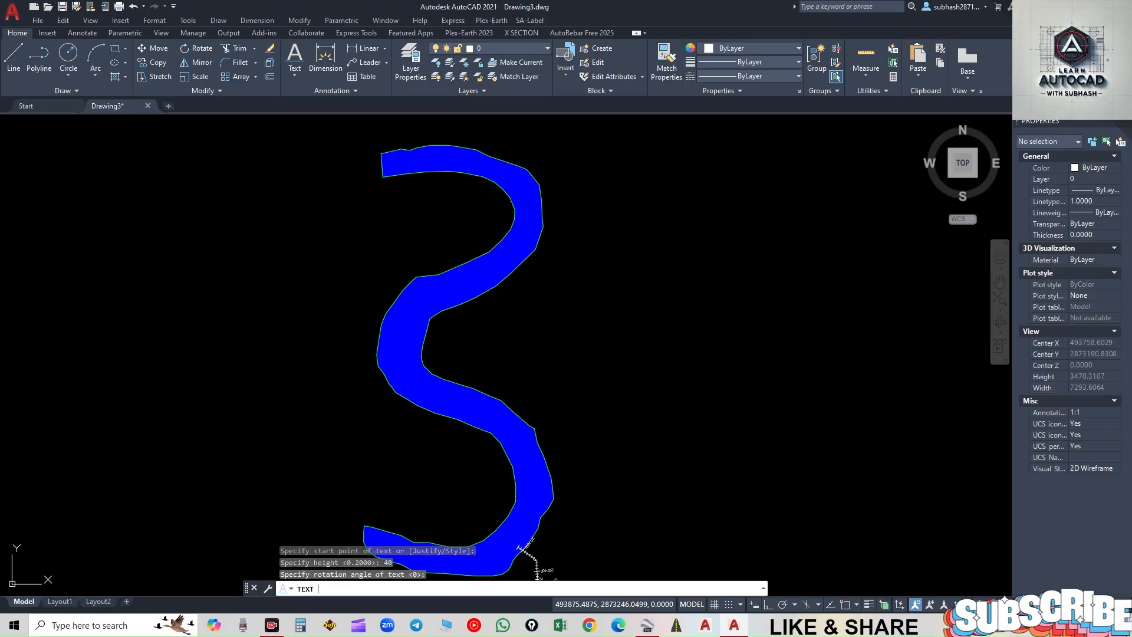
type("FAR")
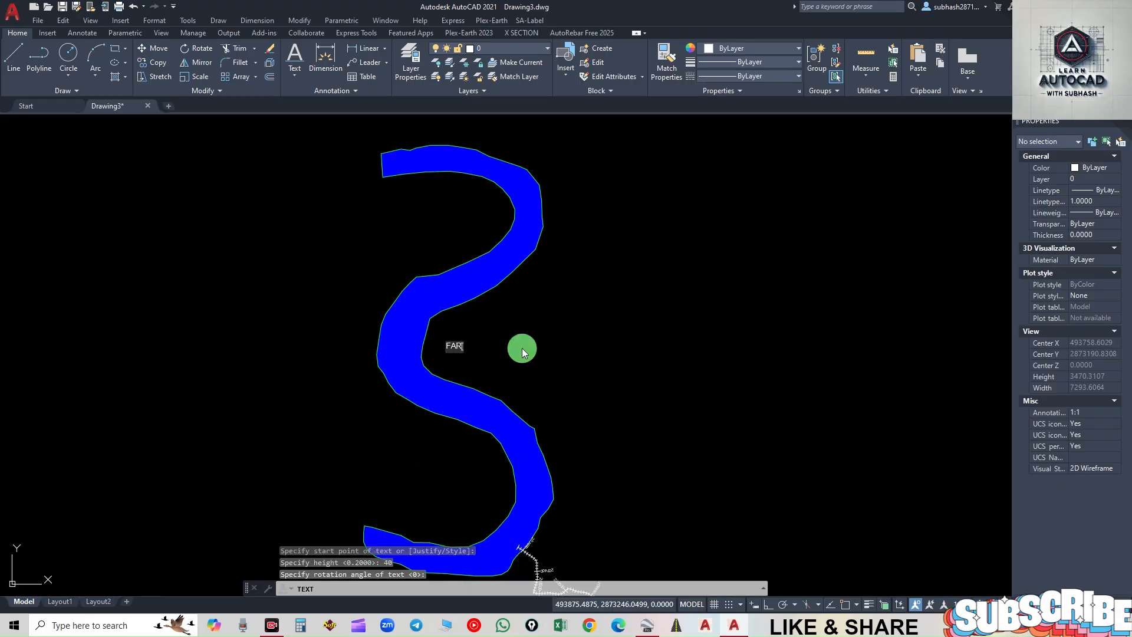
type("SI JHE")
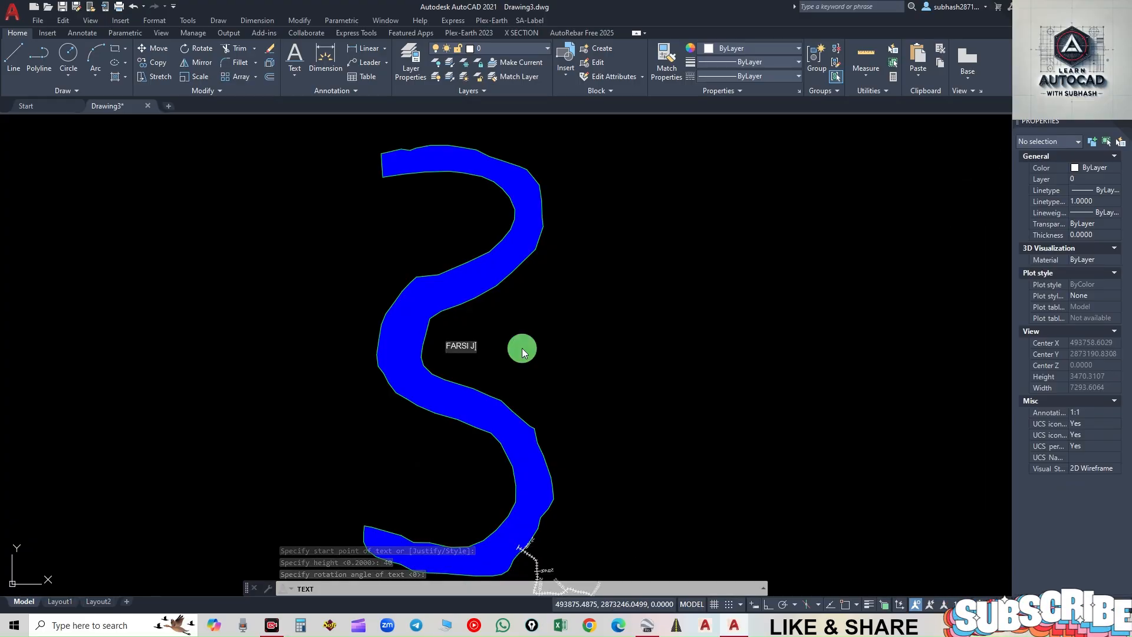
key("Return")
key("Return")
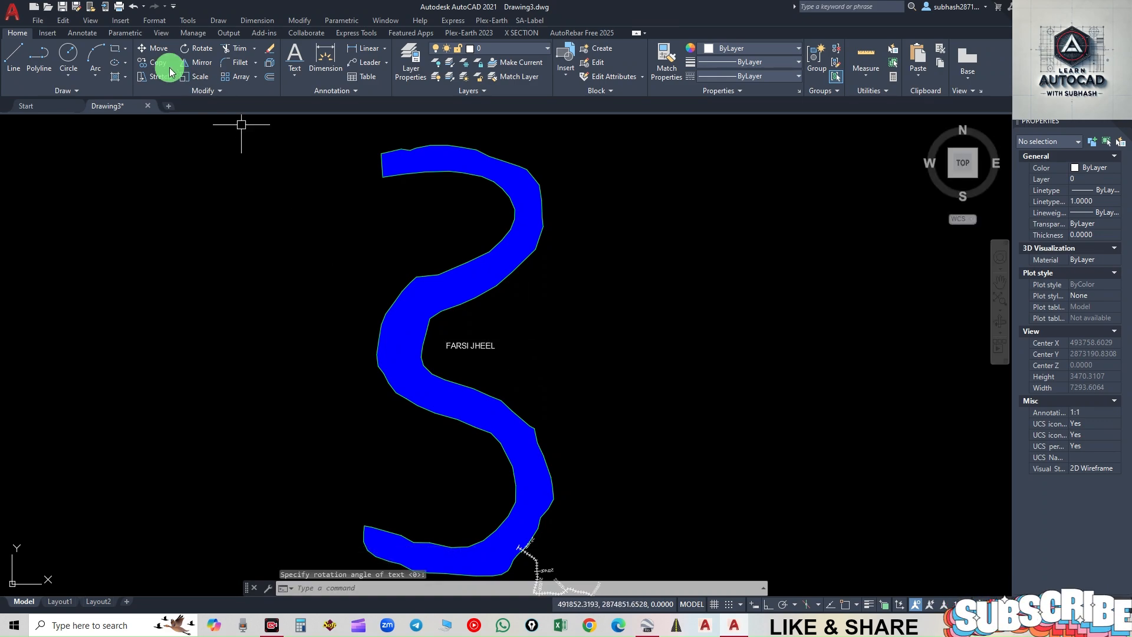
- Move the FARSI JHEEL label slightly west, closer to the inner edge of the serpentine lake's middle bend
left_click(157, 52)
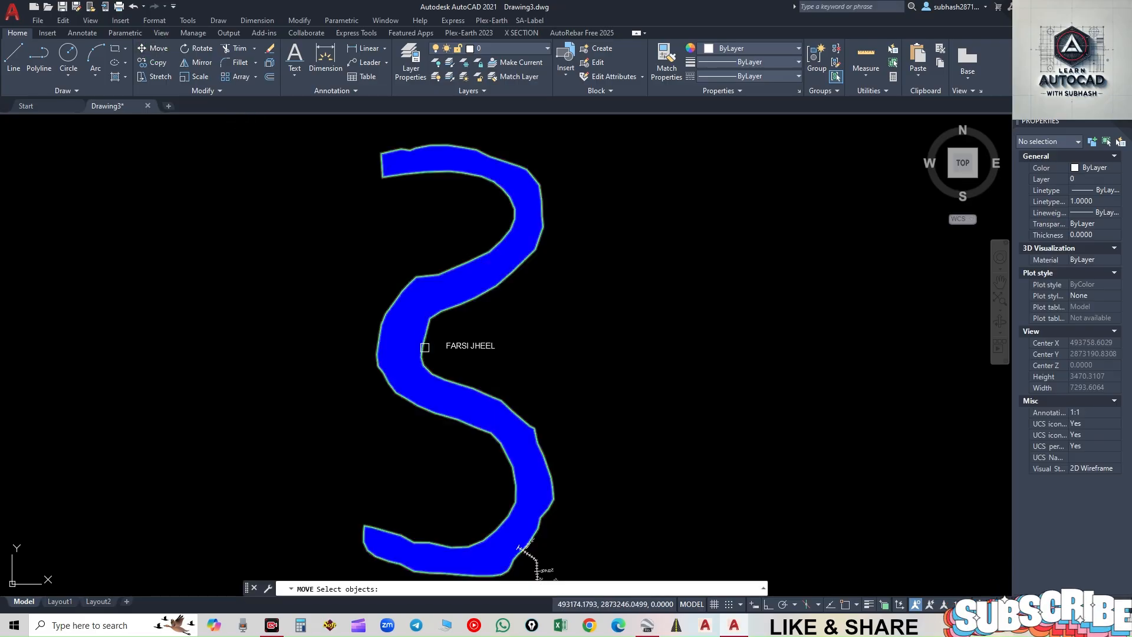
scroll(427, 350, "up", 2)
left_click(475, 346)
key("Return")
left_click(479, 341)
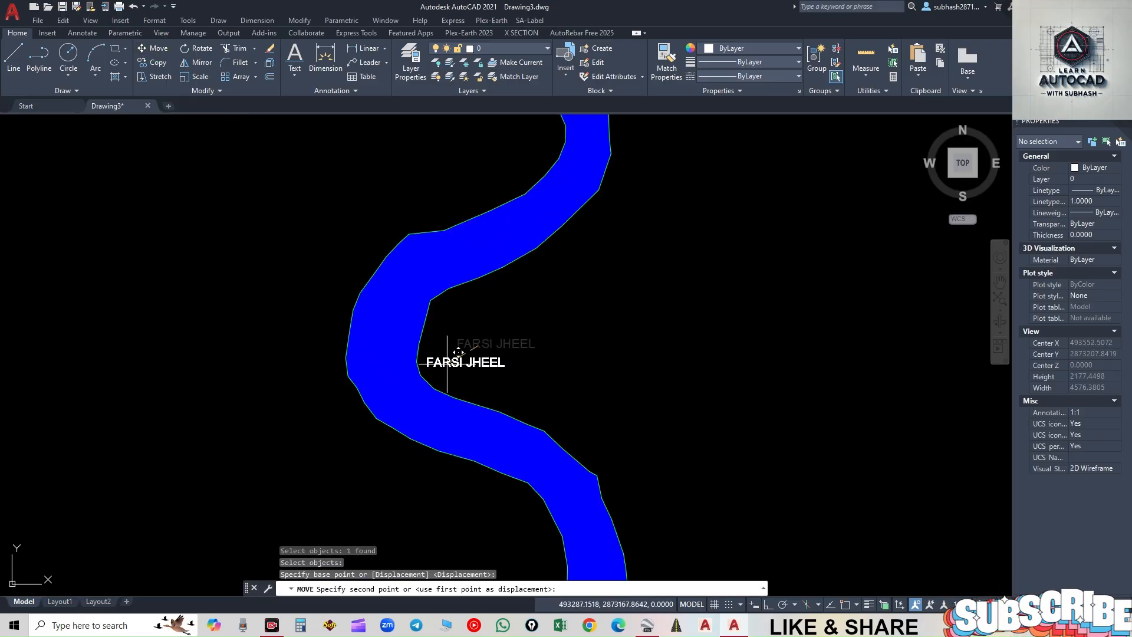
left_click(453, 342)
- Switch to Google Earth Pro, identify the round lake downstream of the serpentine lake, and return to AutoCAD
scroll(295, 309, "down", 5)
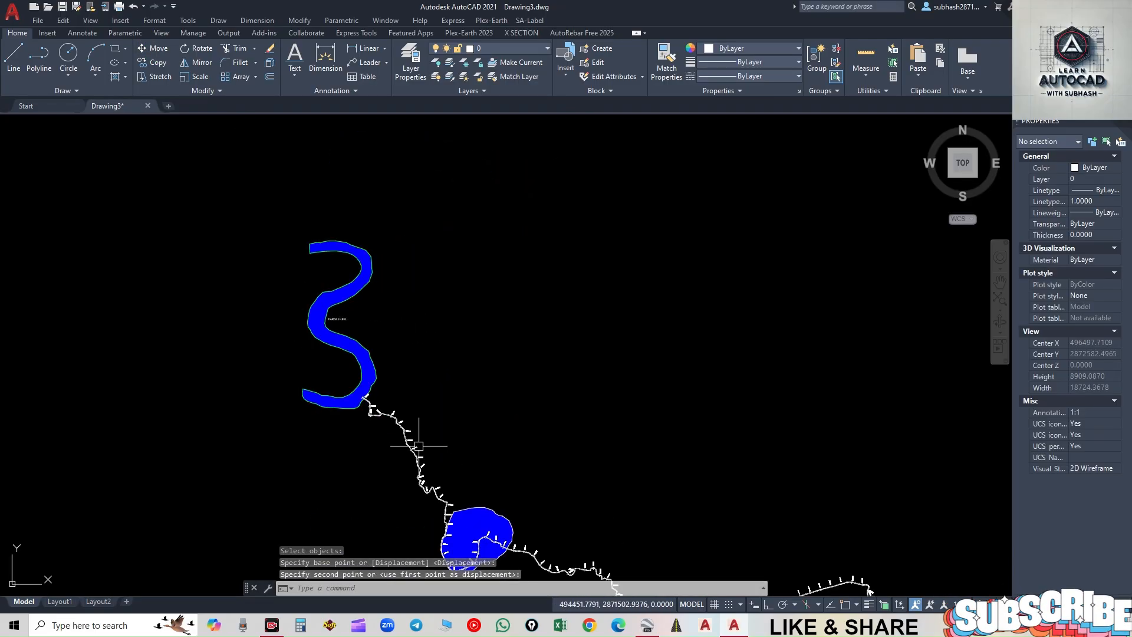
middle_click_drag(476, 525, 486, 408)
scroll(494, 421, "up", 4)
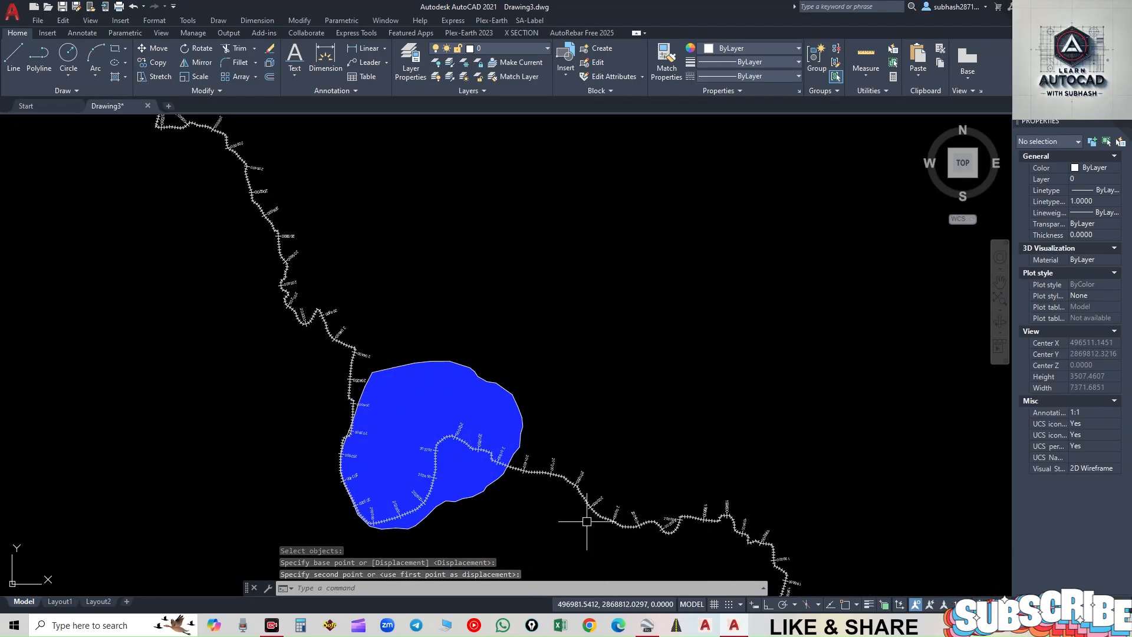
left_click(648, 625)
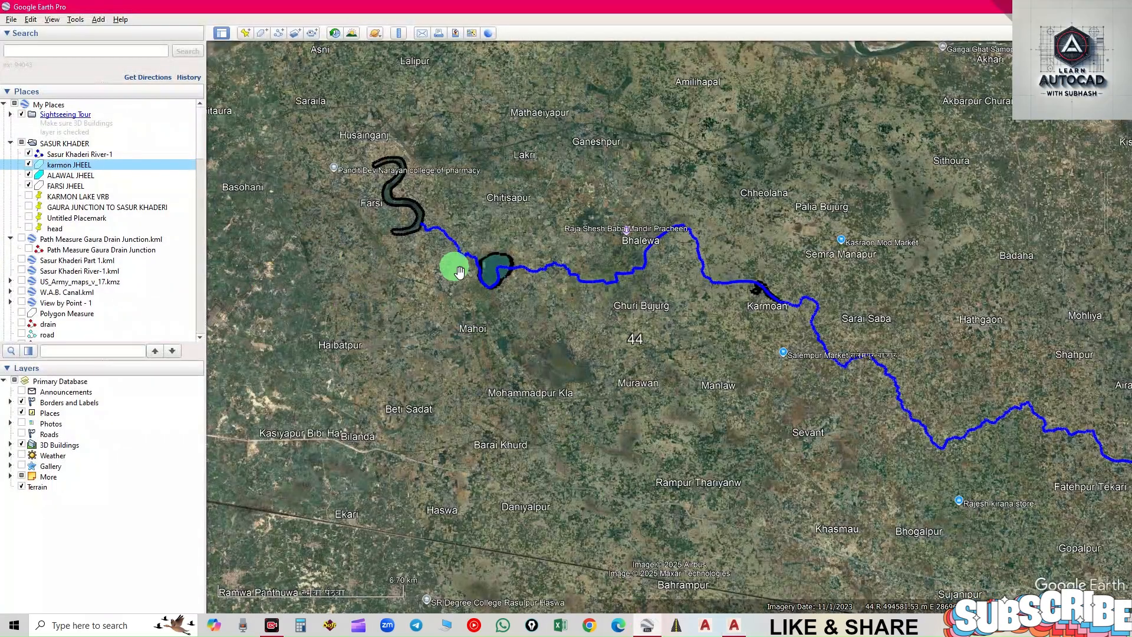
left_click(490, 255)
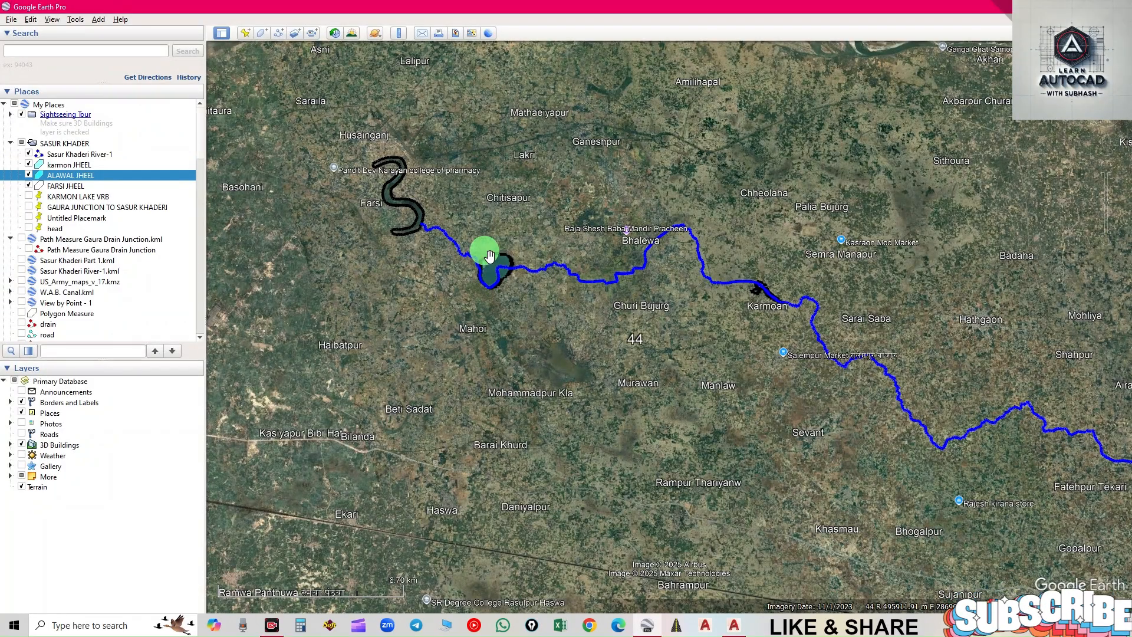
left_click(734, 625)
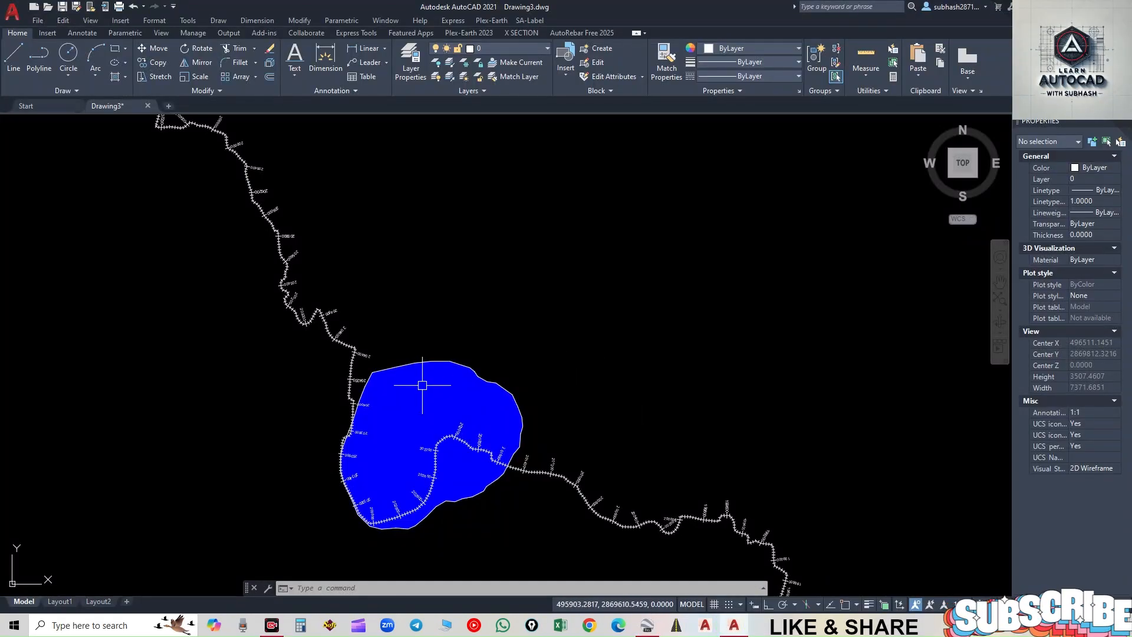
- Add the single-line text ALAWAL JHEEL just above the round lake, with height 40 and rotation 0
middle_click_drag(422, 385, 425, 330)
left_click(295, 56)
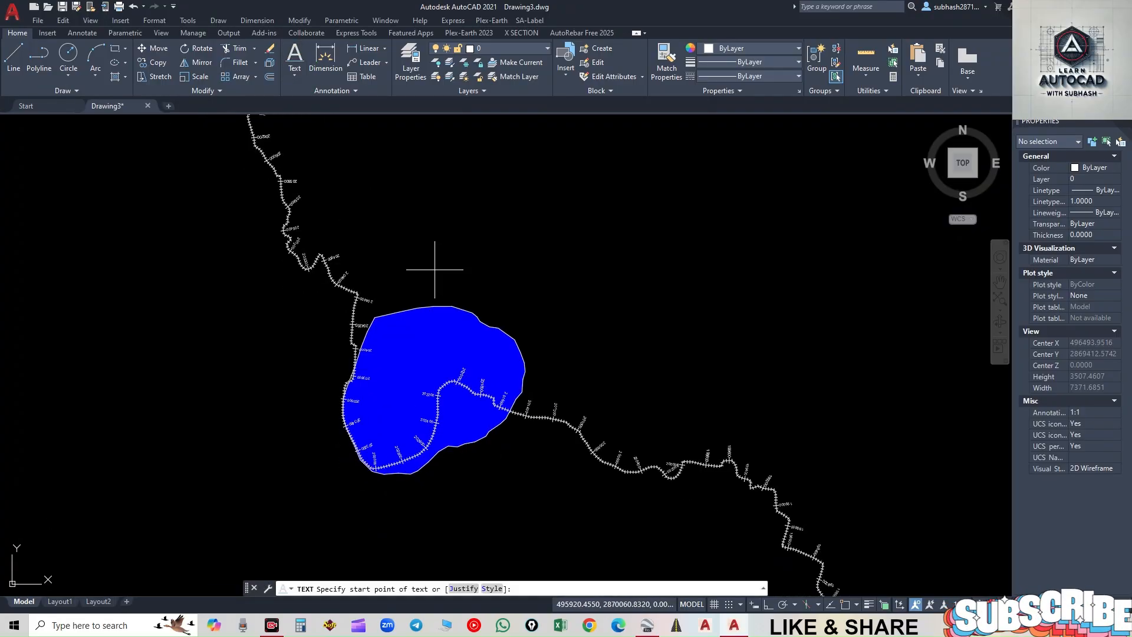
left_click(441, 297)
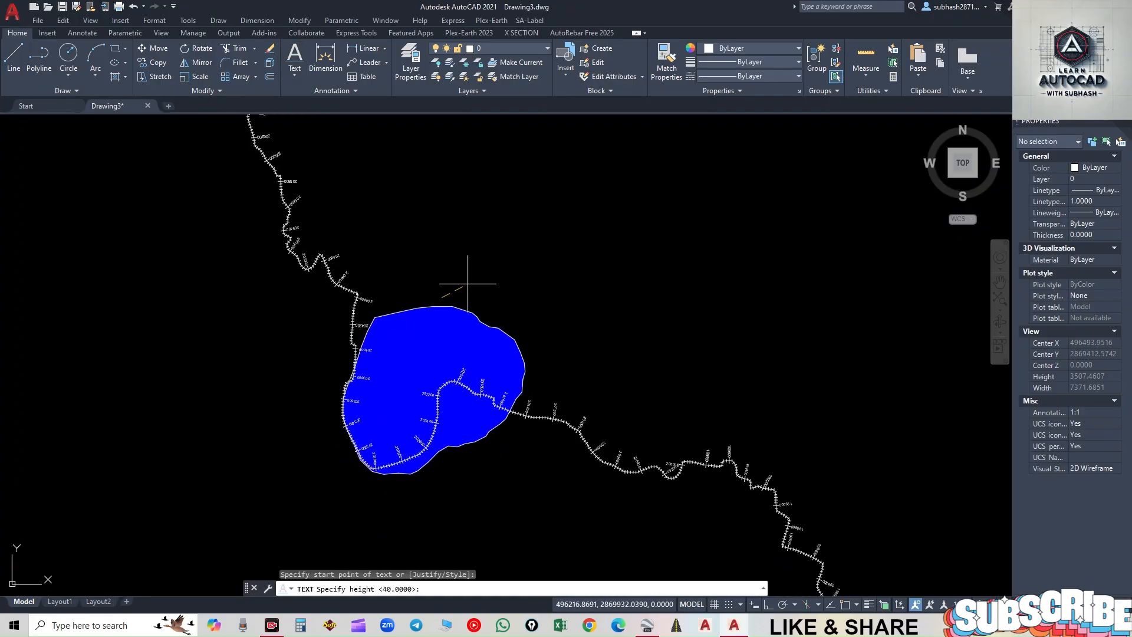
key("Return")
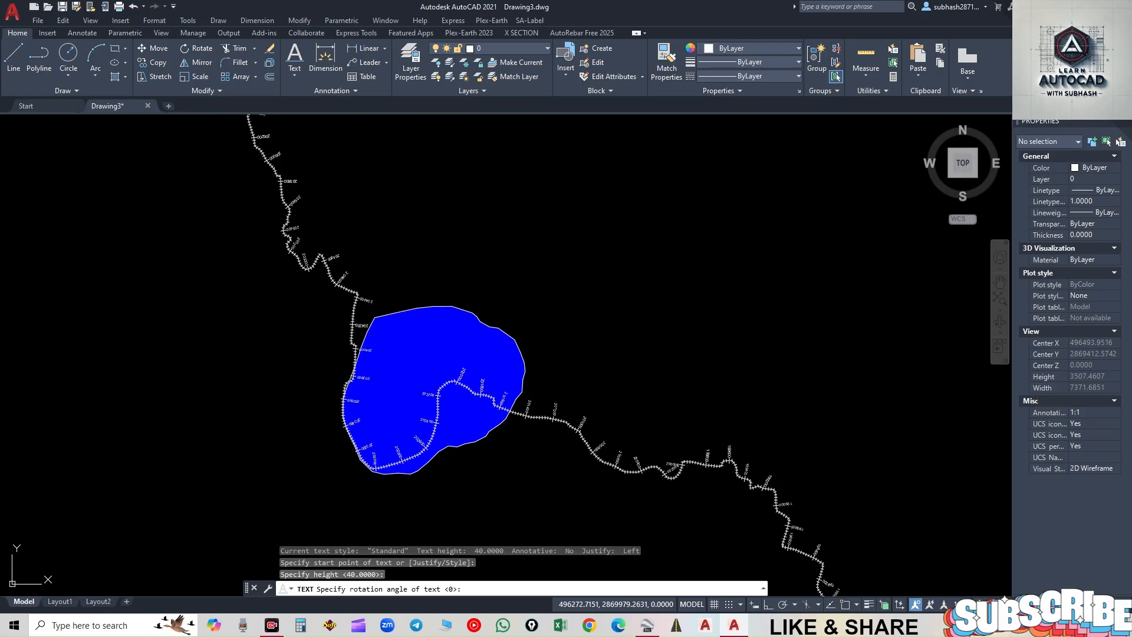
right_click(478, 282)
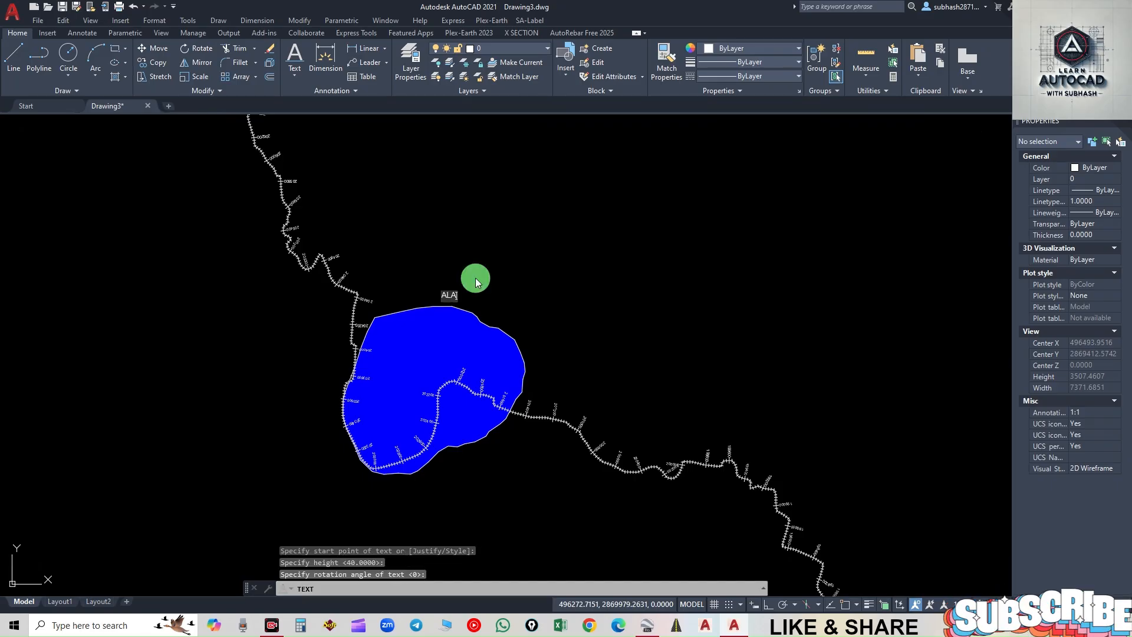
type("ALAWAL ")
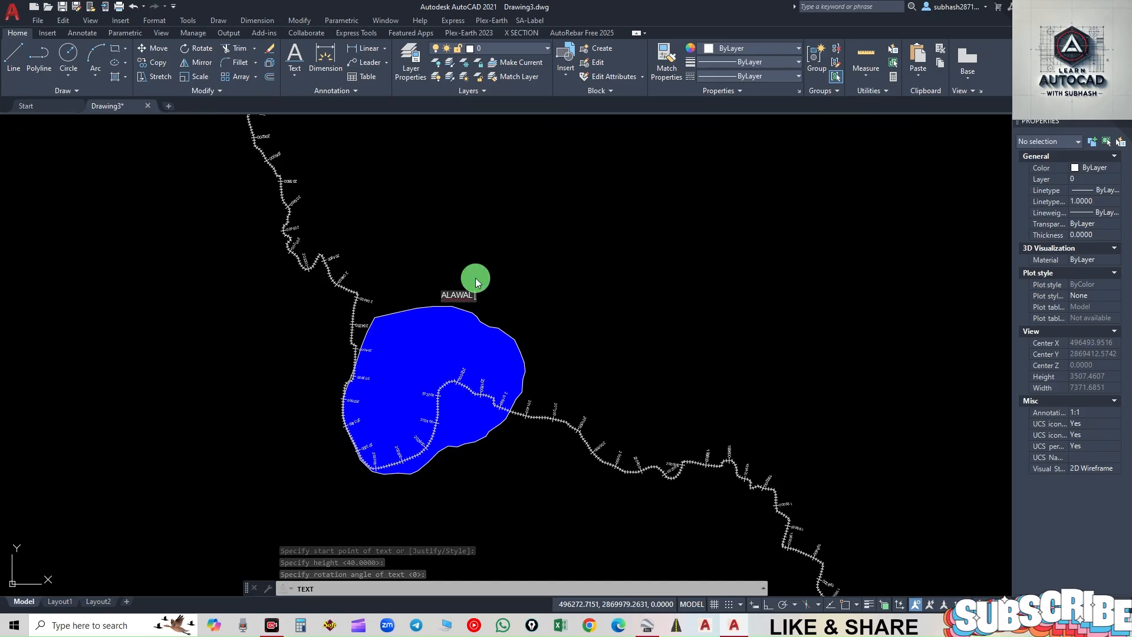
type("JHEEL")
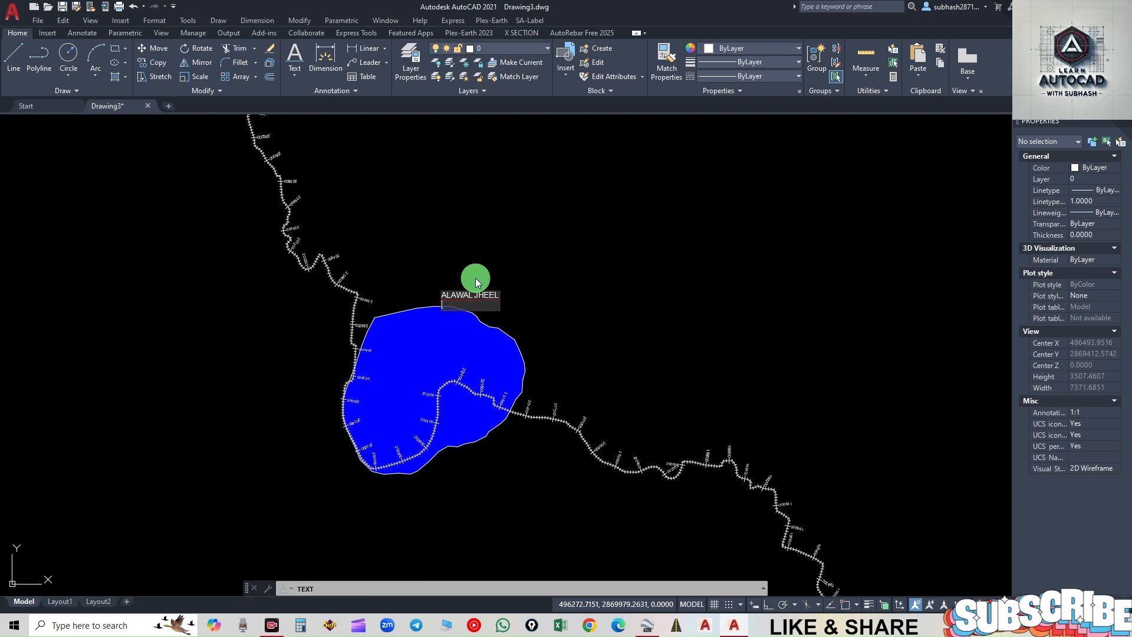
key("Return")
key("Return")
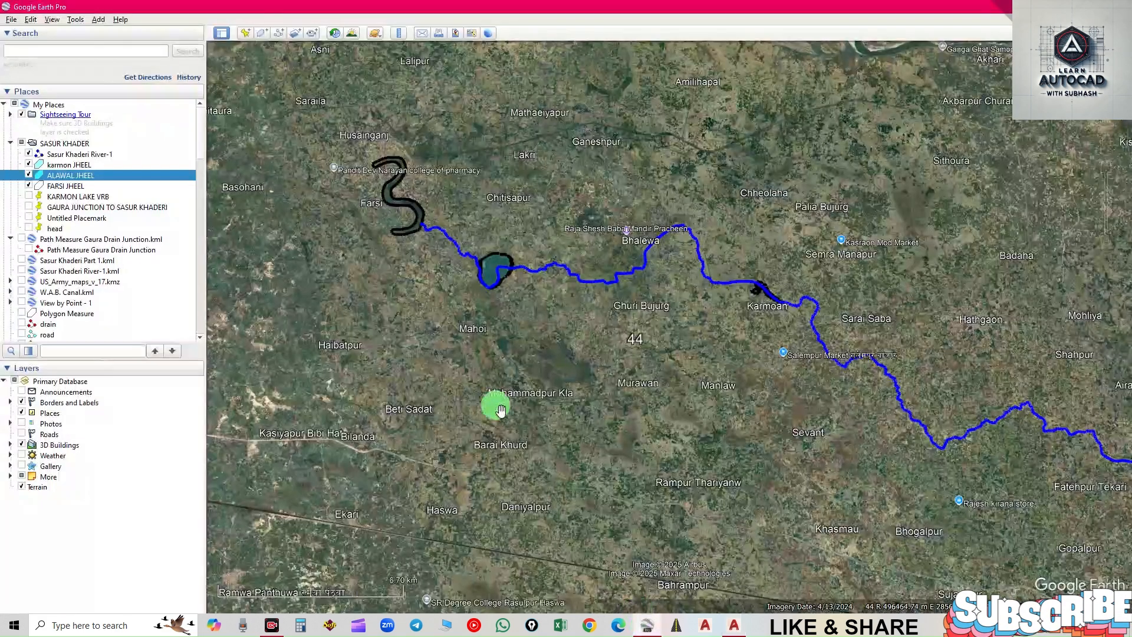
- Check the name of the third, narrow lake in Google Earth Pro and return to the AutoCAD drawing
left_click(647, 625)
left_click(90, 182)
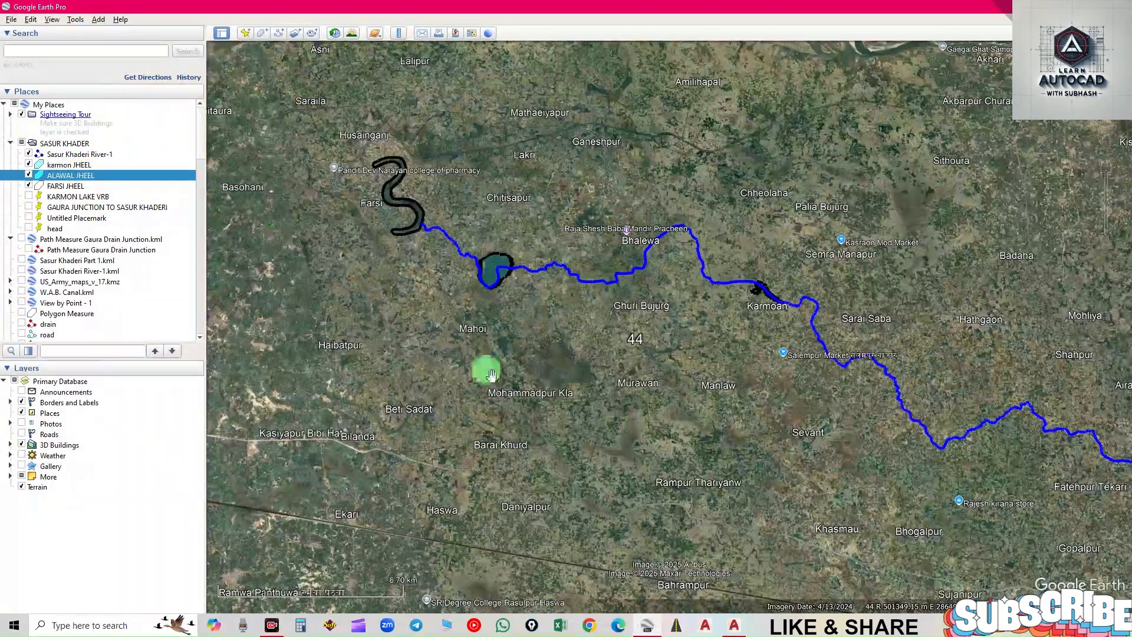
left_click(732, 626)
- Add the single-line text KARMON JHEEL along the narrow lake's east side, with height 40 and the rotation picked parallel to the lake
scroll(324, 286, "down", 4)
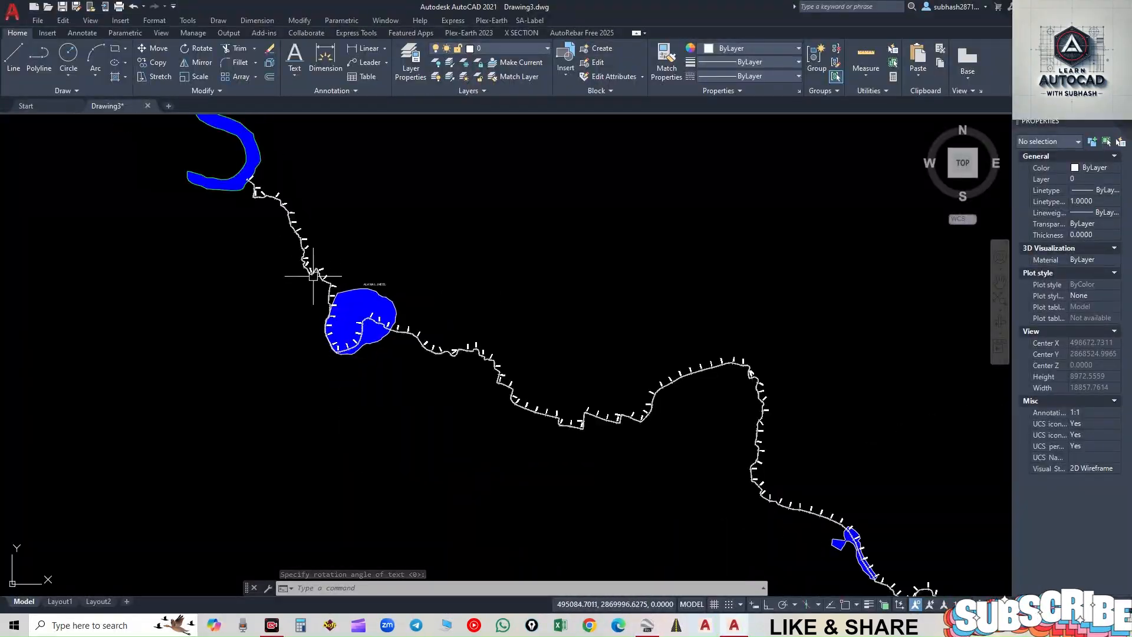
middle_click_drag(619, 455, 492, 337)
scroll(734, 462, "up", 6)
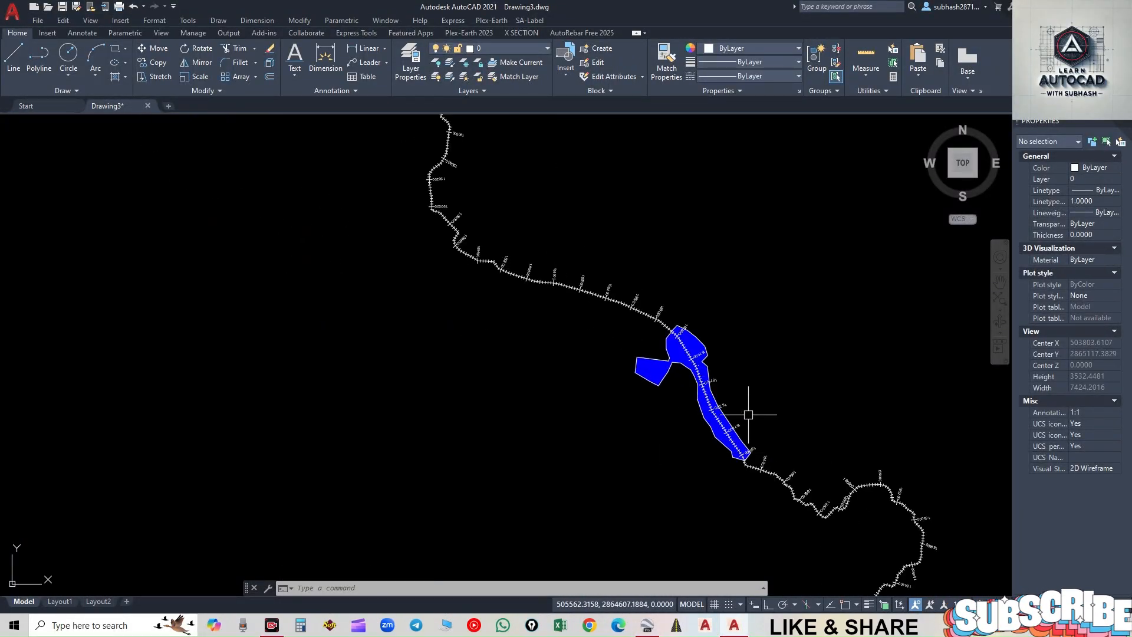
left_click(352, 71)
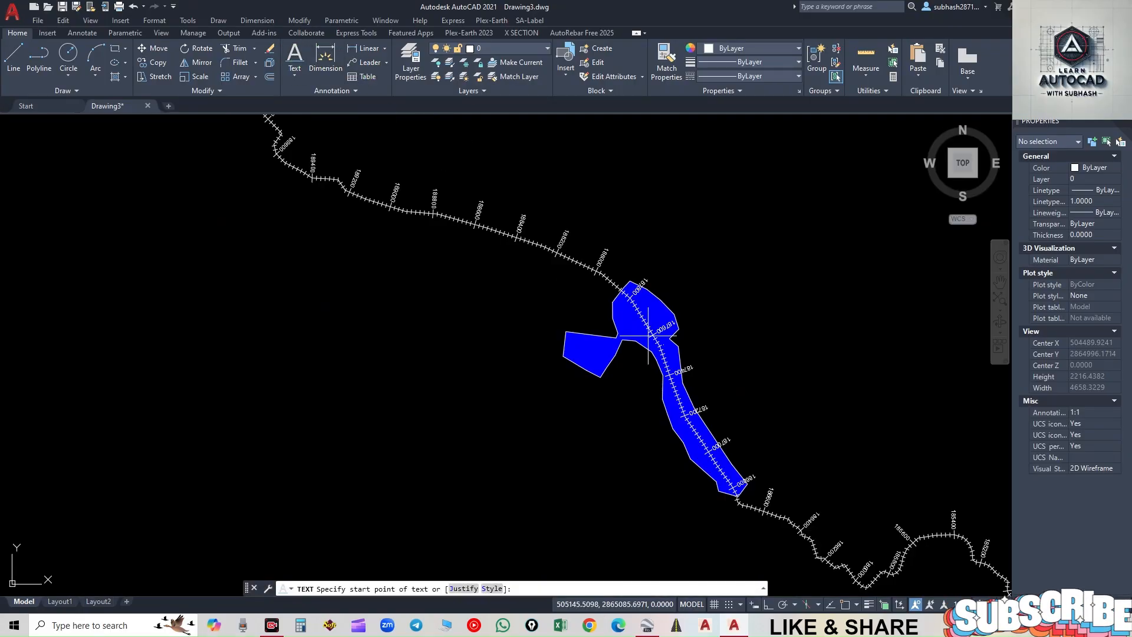
left_click(698, 352)
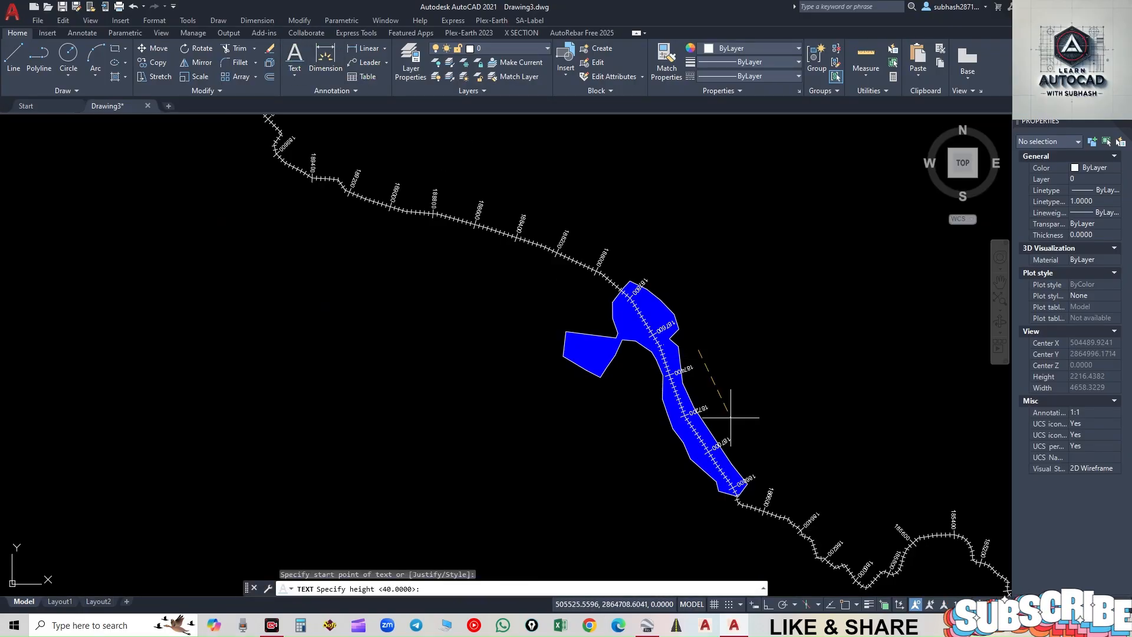
key("Return")
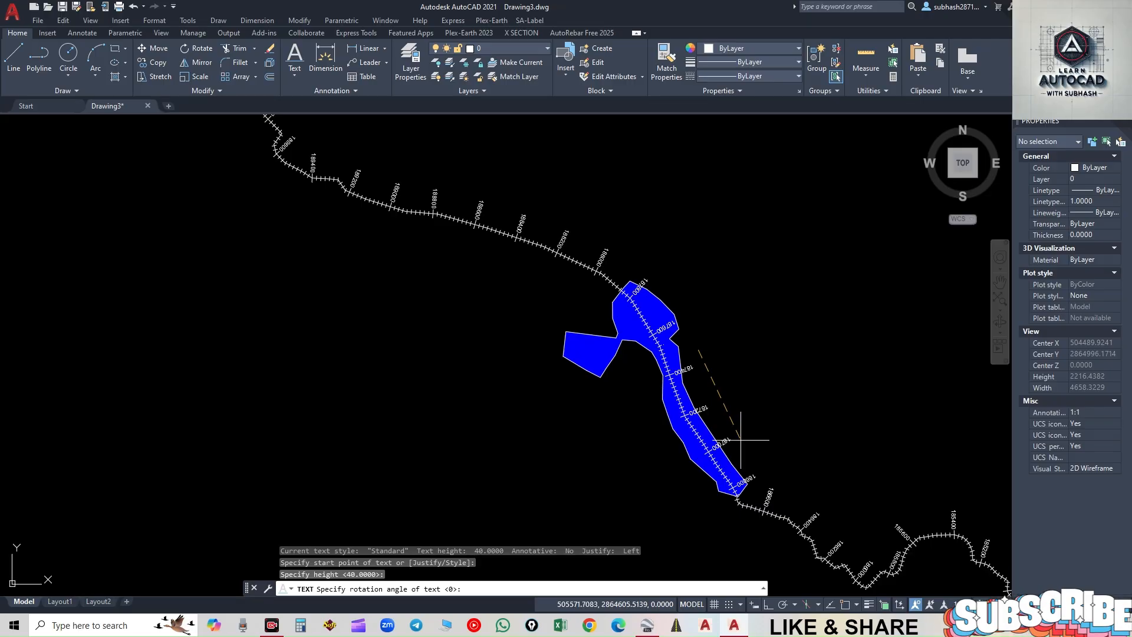
key("Return")
type("KA")
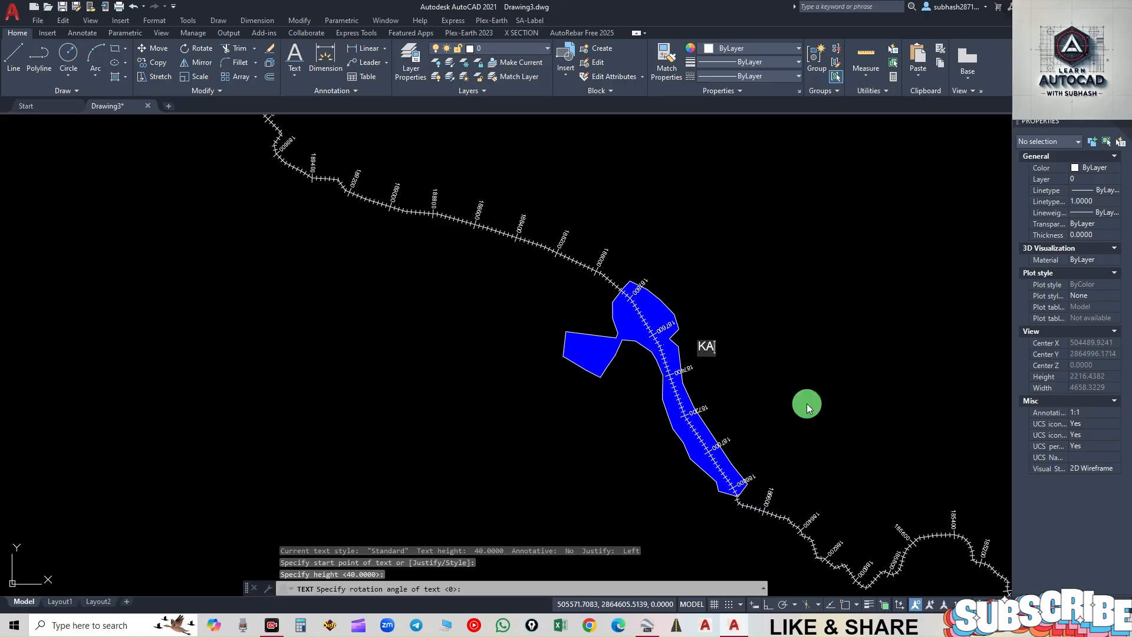
type("RMON J")
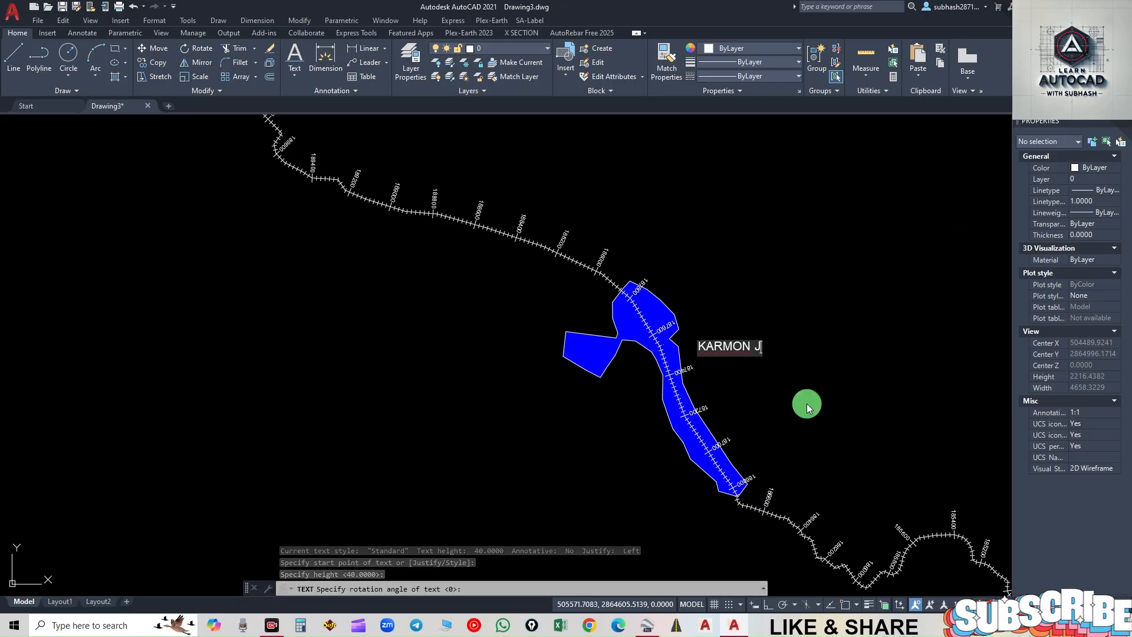
type("HEEL")
key("Return")
key("Return")
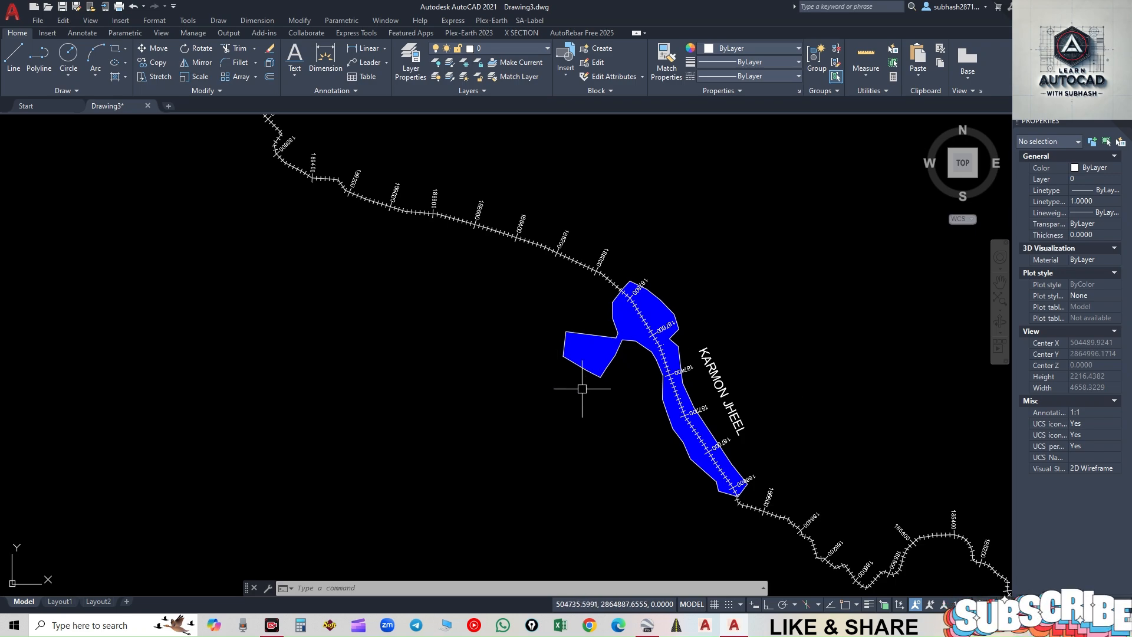
- Add the single-line text SASURKHADERI RIVER NO 1 beside the river upstream of ALAWAL JHEEL, with height 20 and the rotation picked parallel to the river
scroll(587, 383, "down", 10)
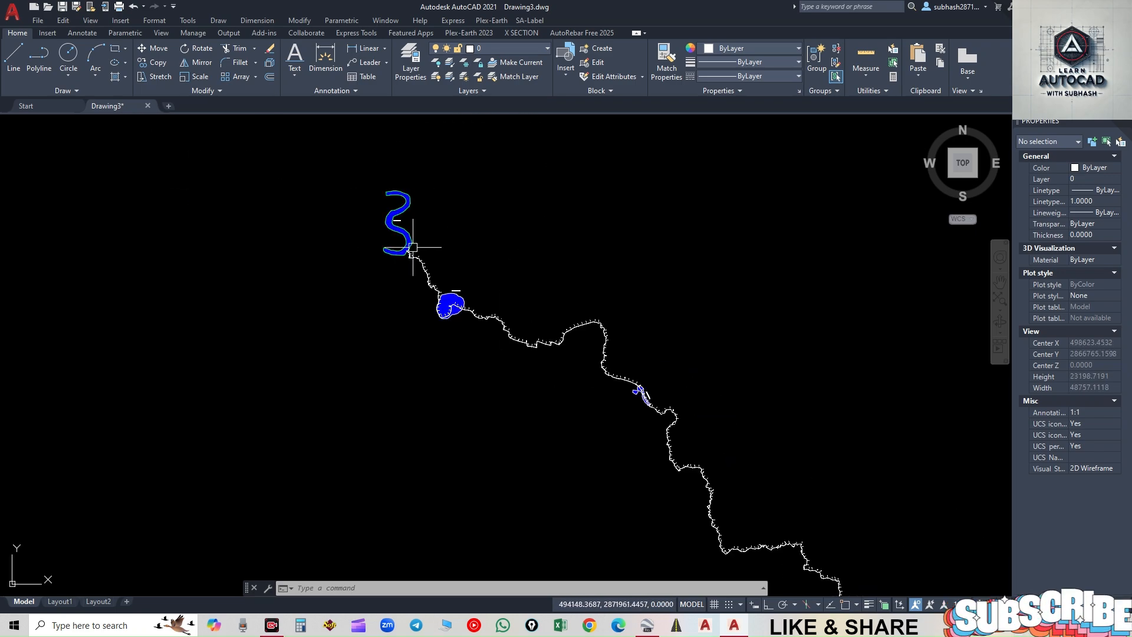
scroll(433, 251, "up", 3)
scroll(448, 289, "up", 3)
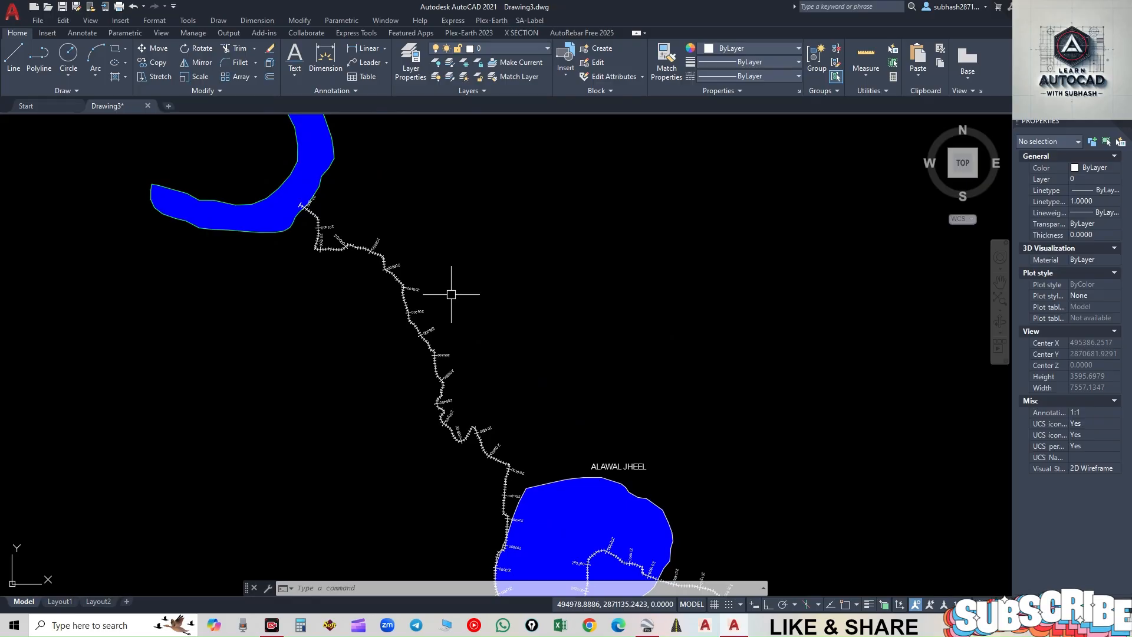
scroll(439, 277, "up", 2)
scroll(435, 274, "up", 2)
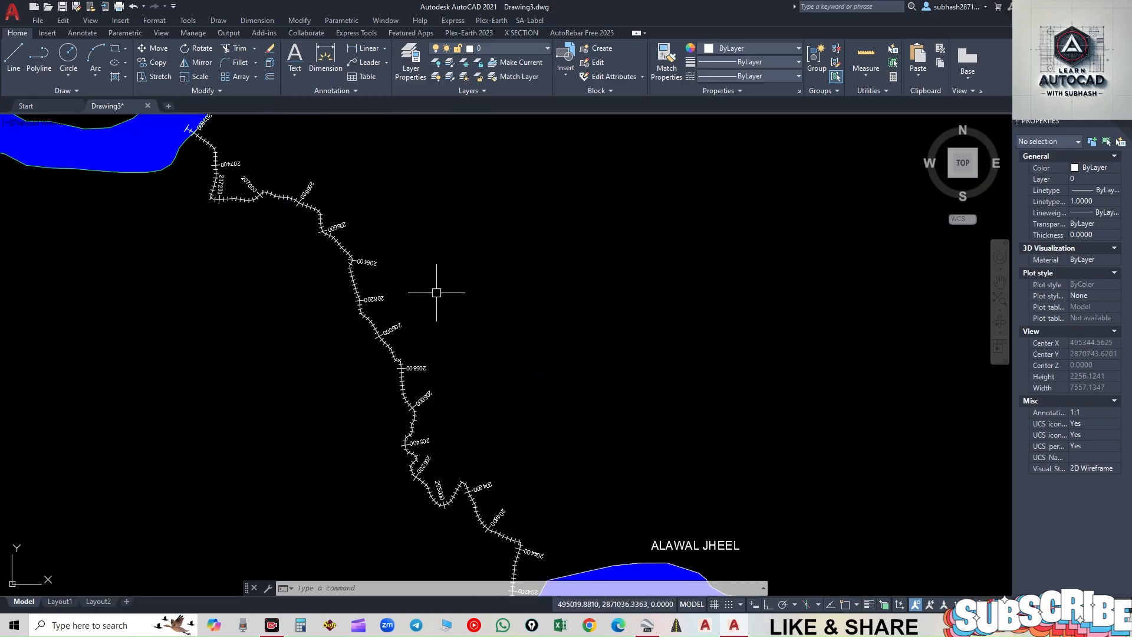
left_click(291, 77)
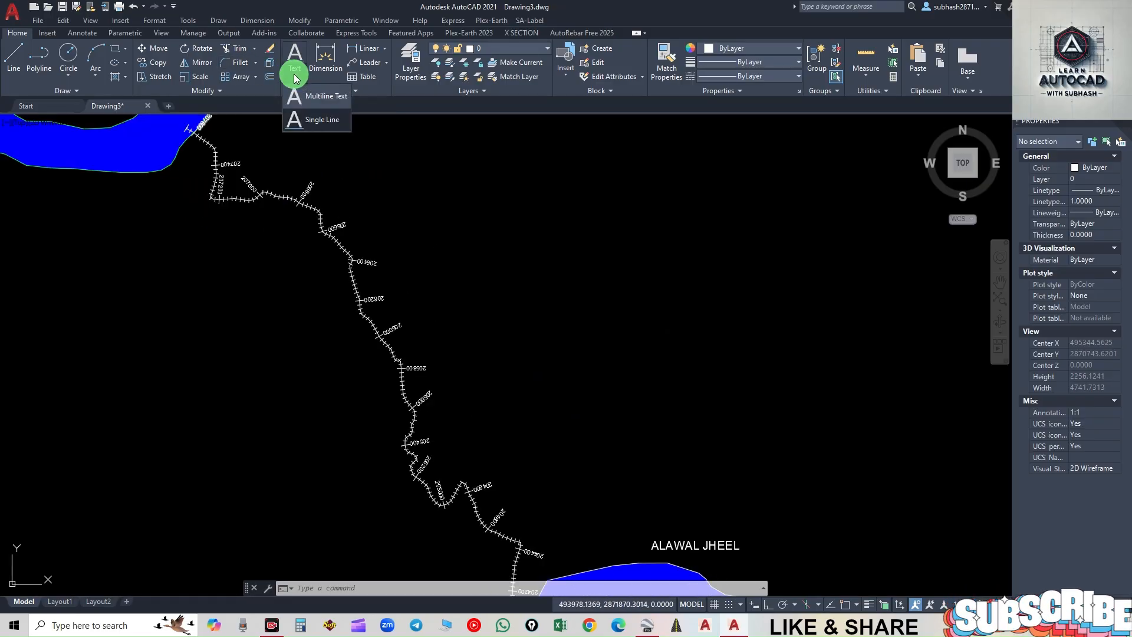
left_click(306, 117)
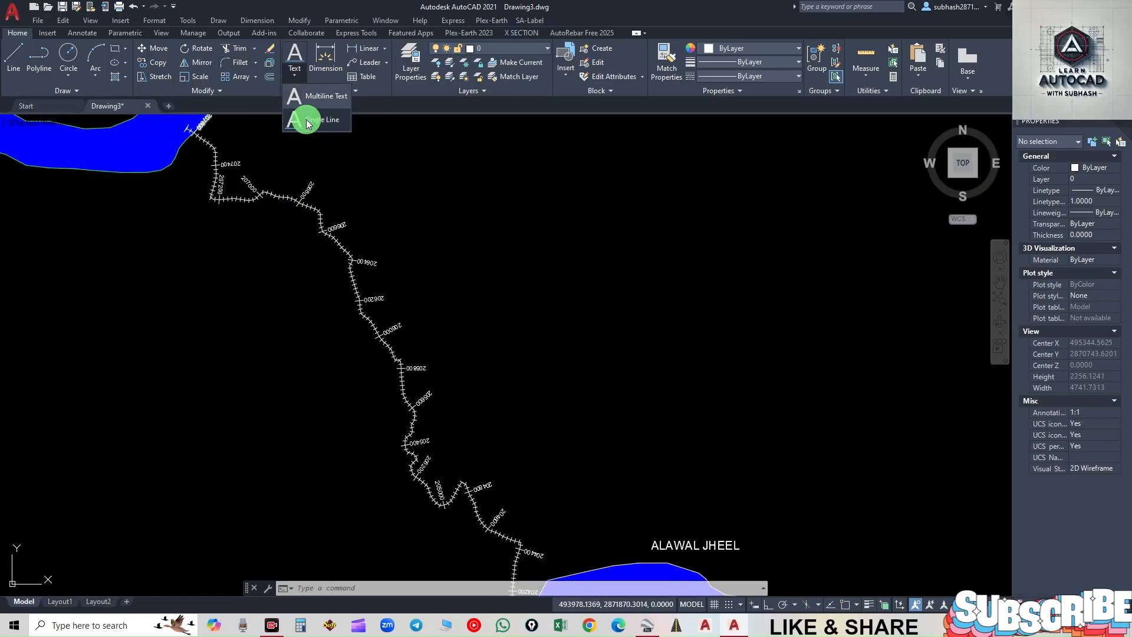
left_click(389, 250)
type("20")
key("Return")
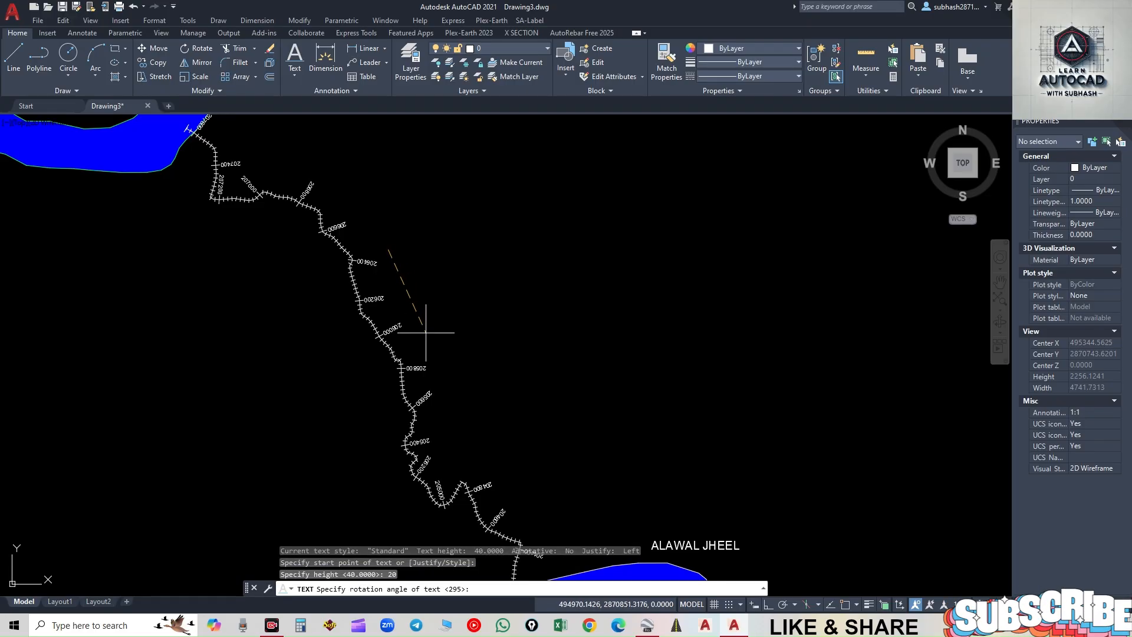
left_click(584, 319)
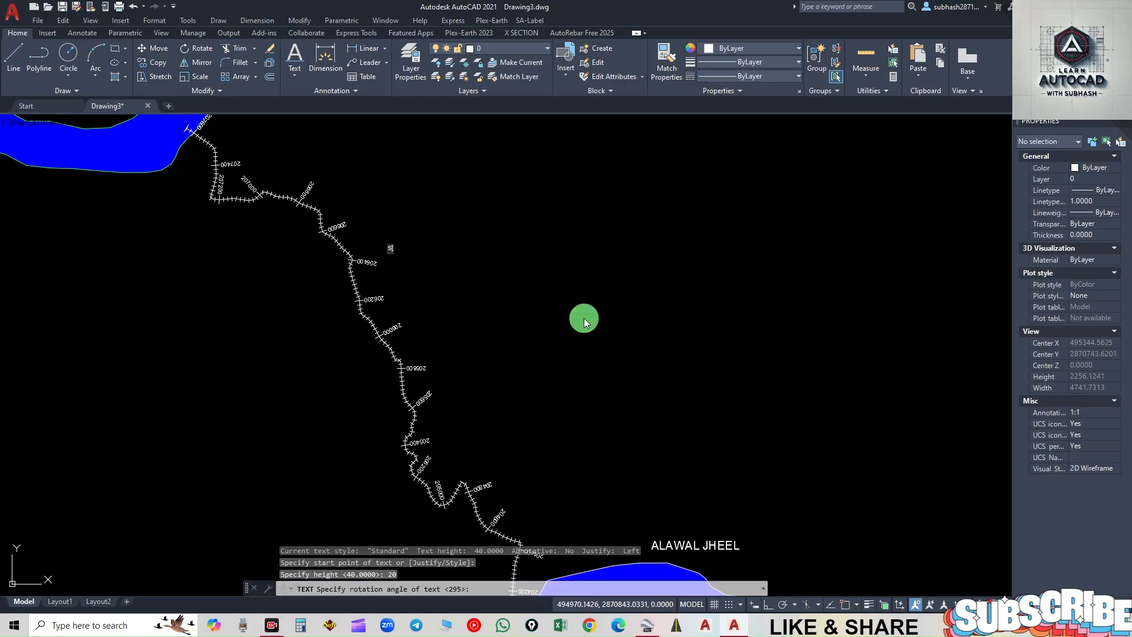
type("SASUR")
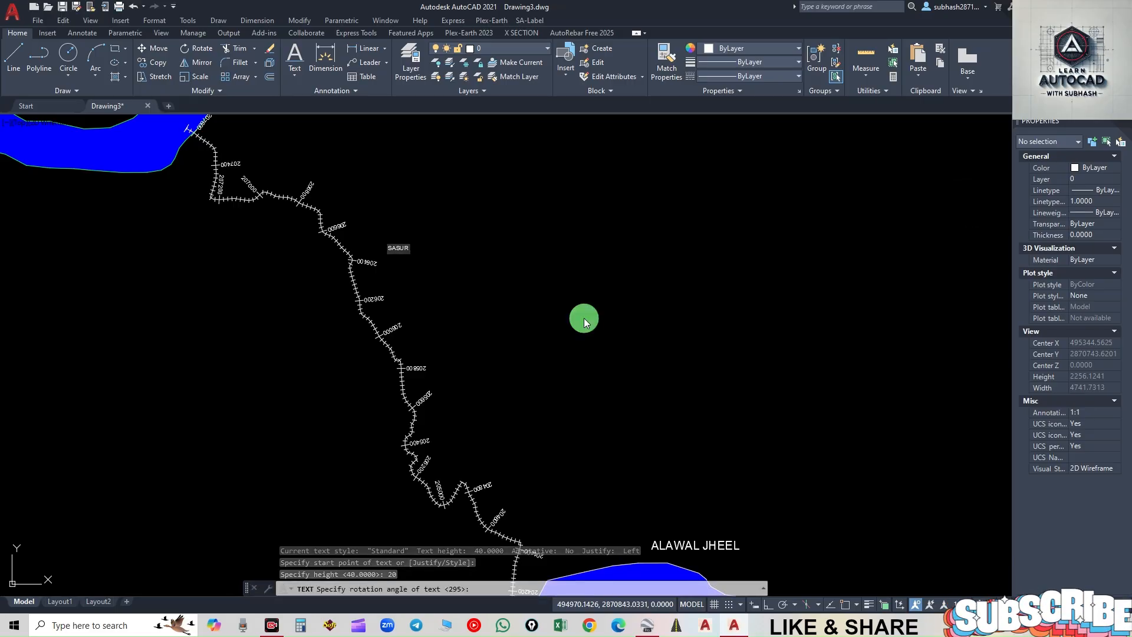
type("KH")
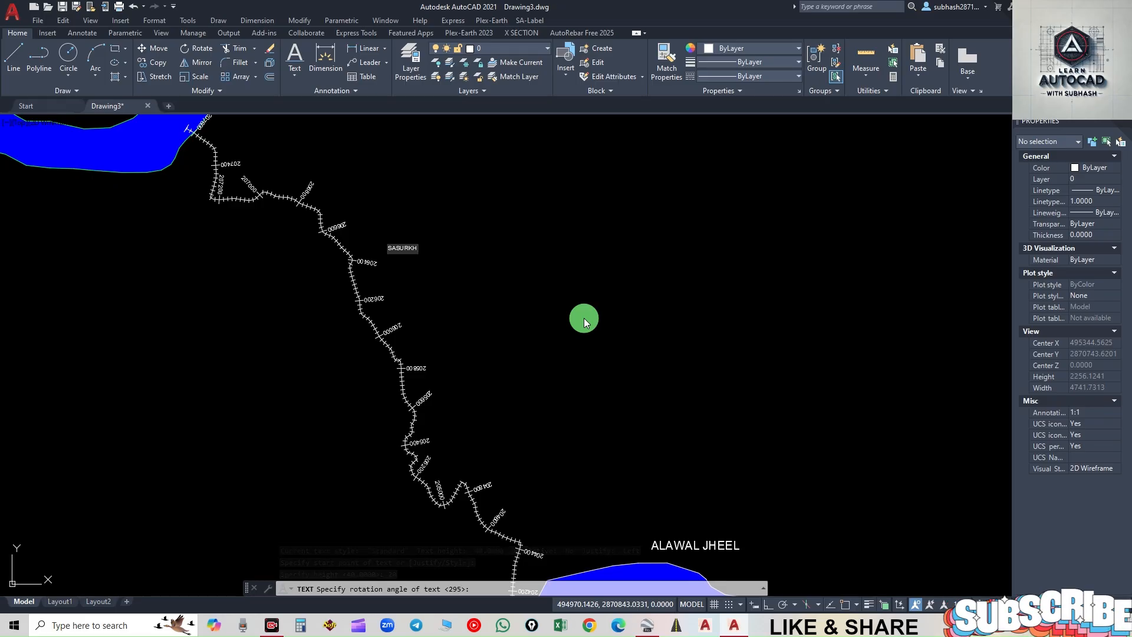
type("ADERI RIVER N")
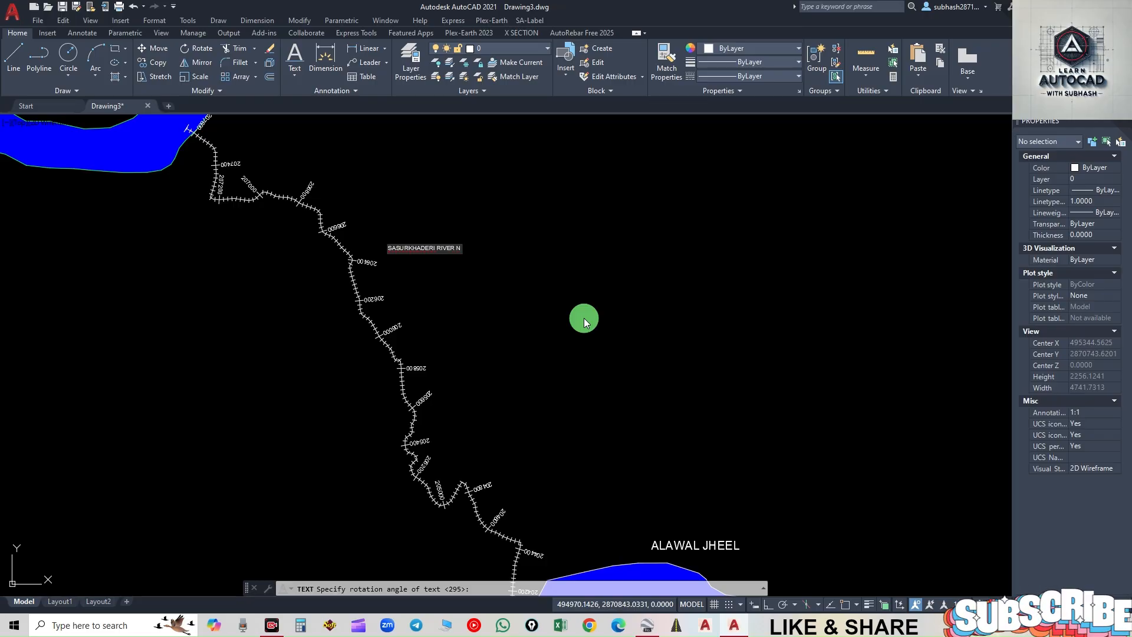
key("Return")
key("Return")
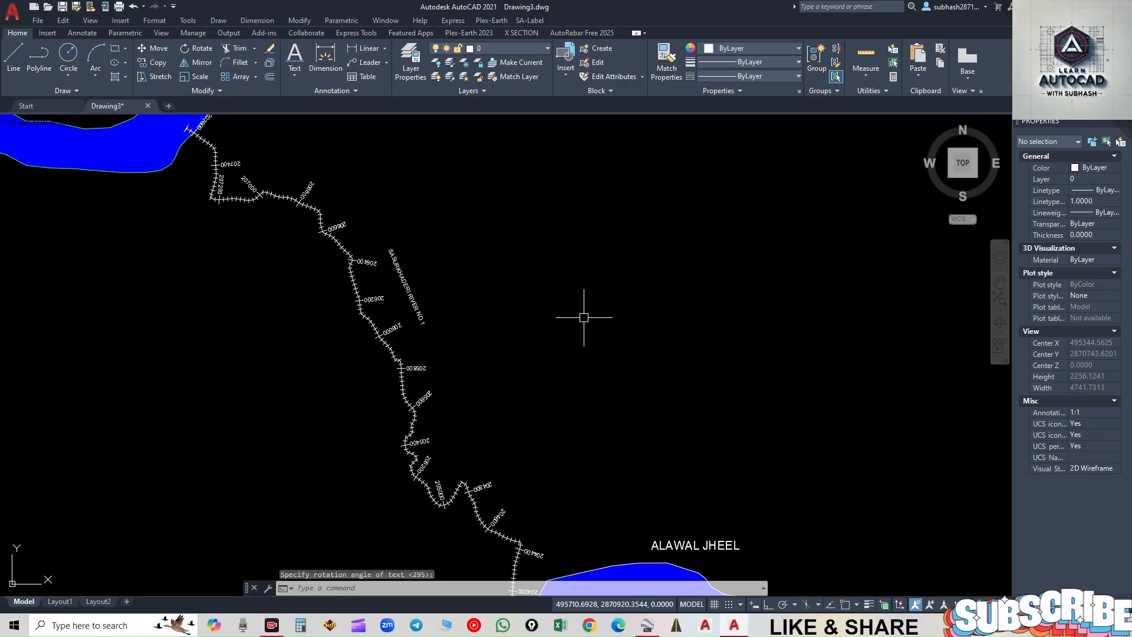
- Copy the SASURKHADERI RIVER NO 1 label to two spots beside the river, one between ALAWAL JHEEL and KARMON JHEEL and one past KARMON JHEEL
scroll(428, 277, "up", 4)
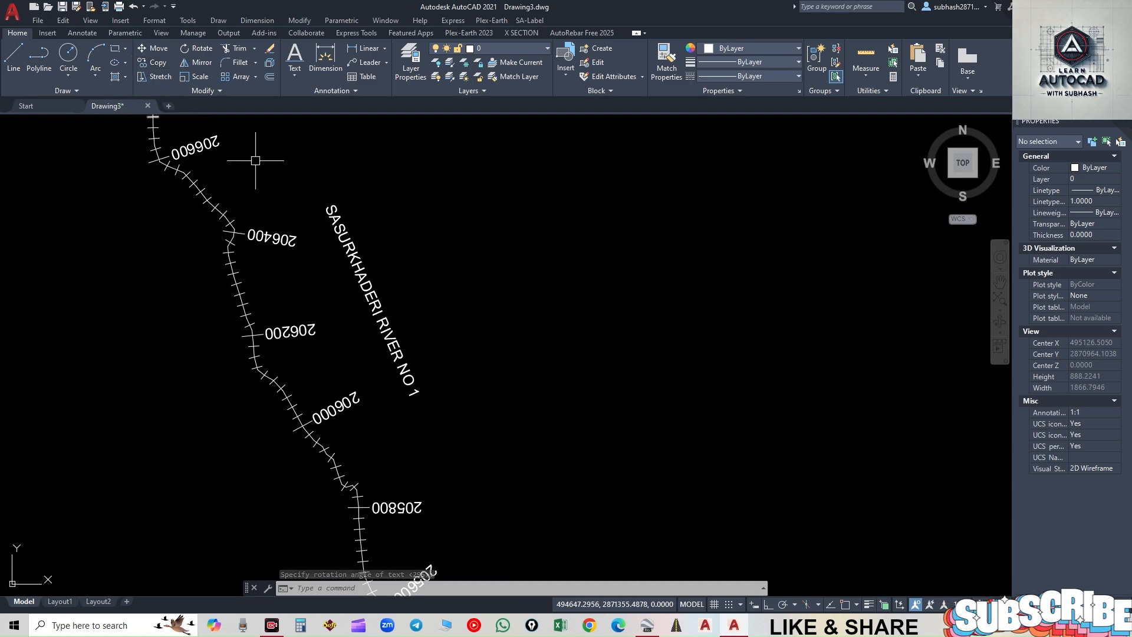
left_click(195, 63)
left_click(160, 68)
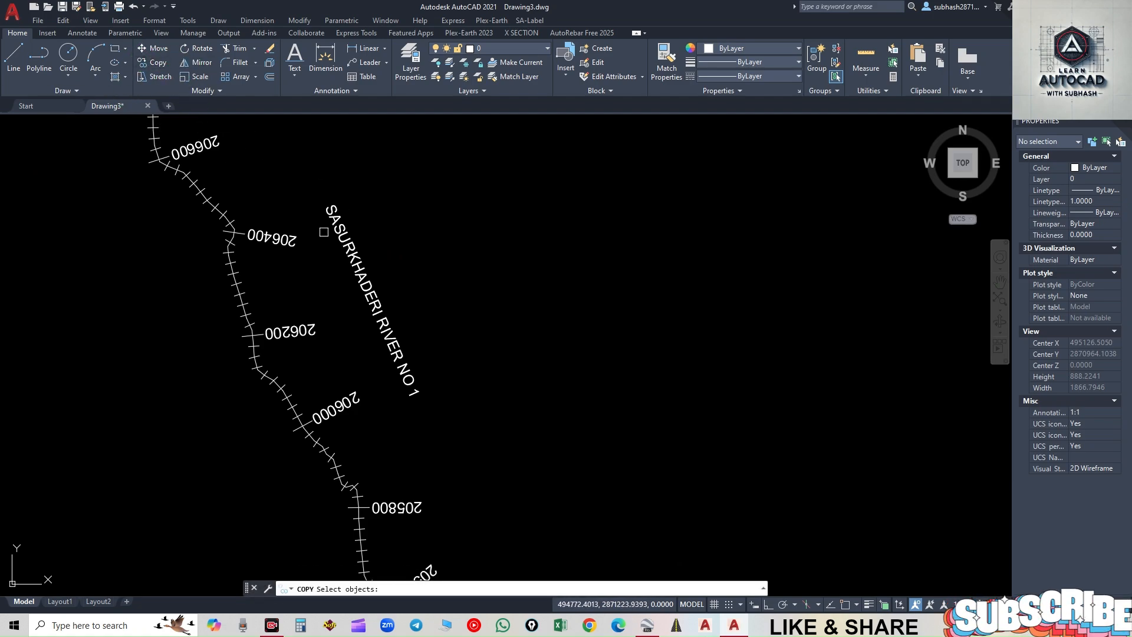
left_click(336, 233)
key("Return")
left_click(317, 193)
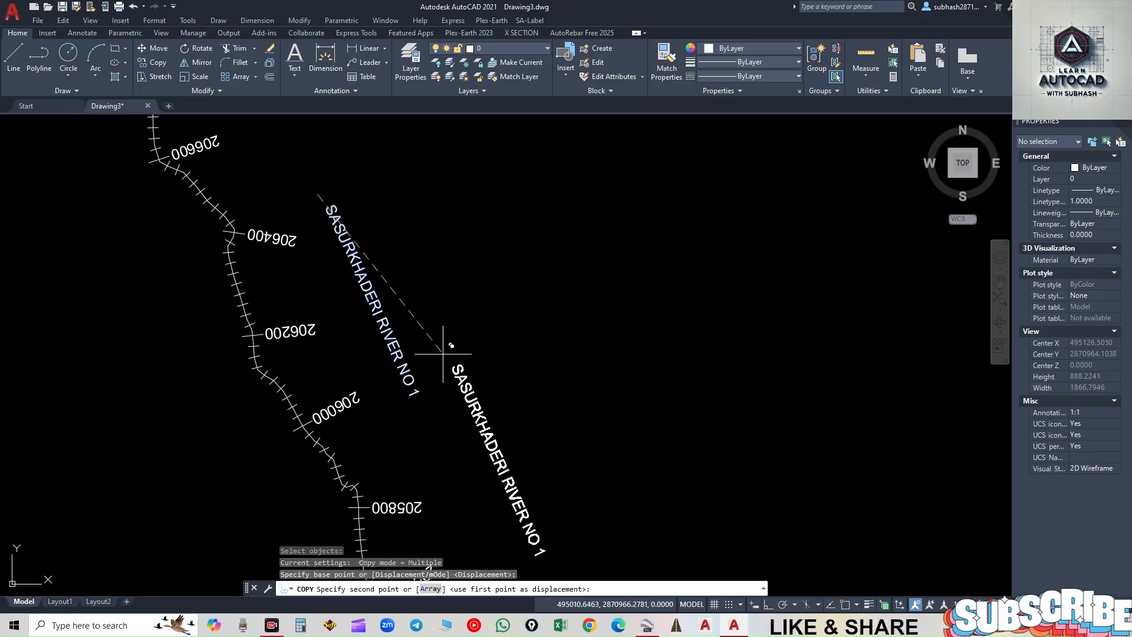
scroll(266, 236, "down", 4)
mouse_move(631, 382)
middle_mouse_down()
mouse_move(566, 316)
mouse_move(420, 265)
middle_mouse_up()
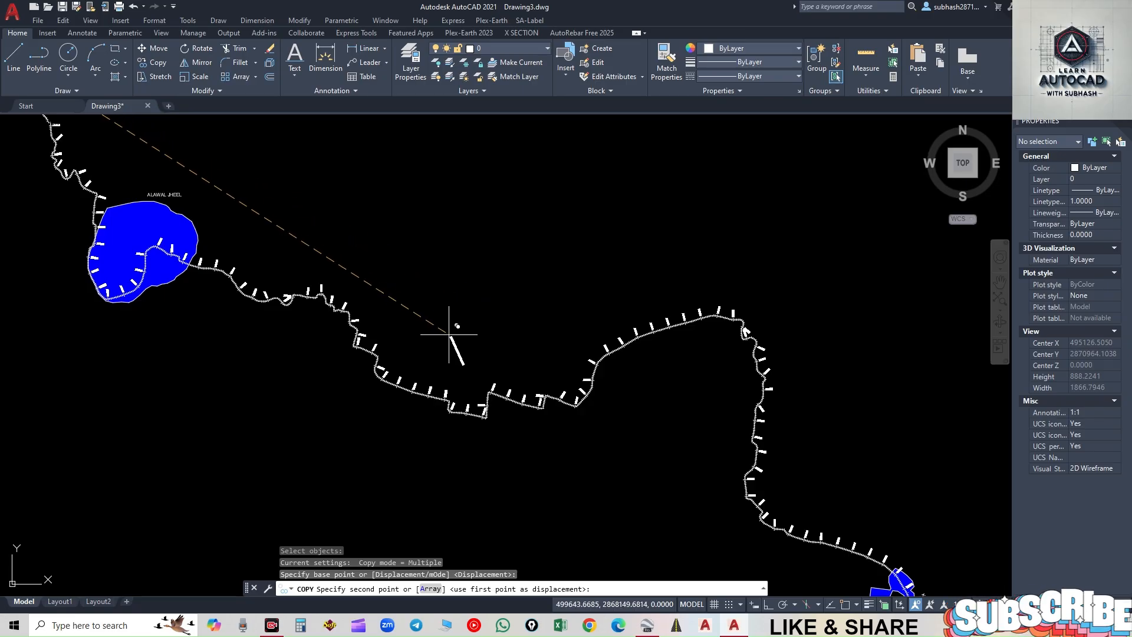
left_click(429, 347)
scroll(506, 283, "down", 2)
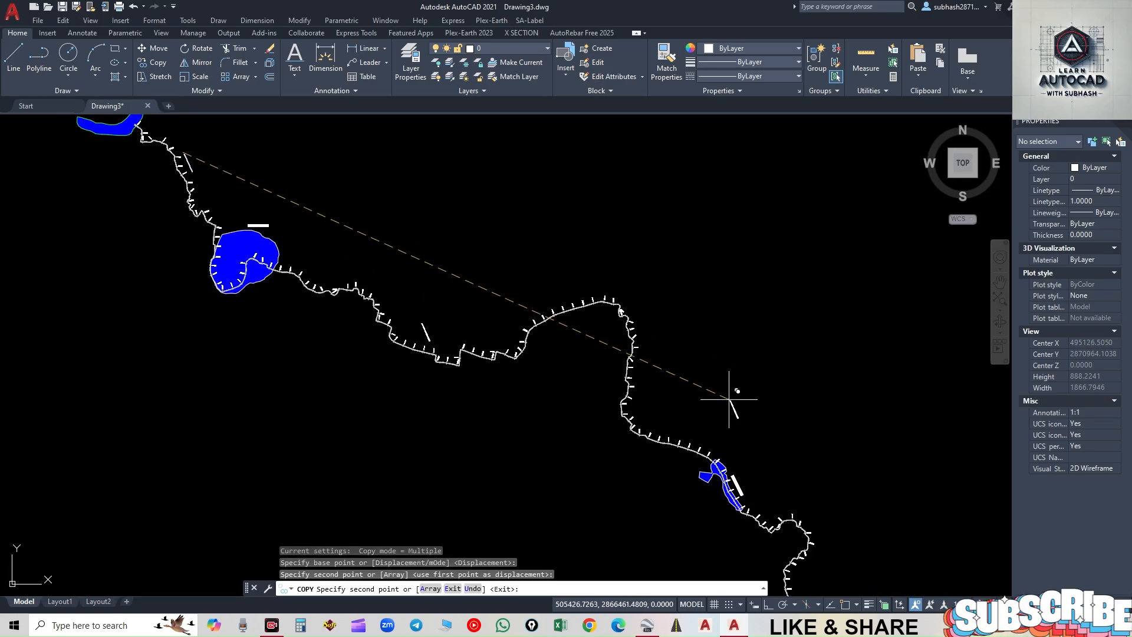
middle_click_drag(729, 399, 578, 214)
left_click(634, 397)
- Place further copies of the river label at intervals along the remaining river towards its eastern end and finish copying
scroll(457, 321, "down", 3)
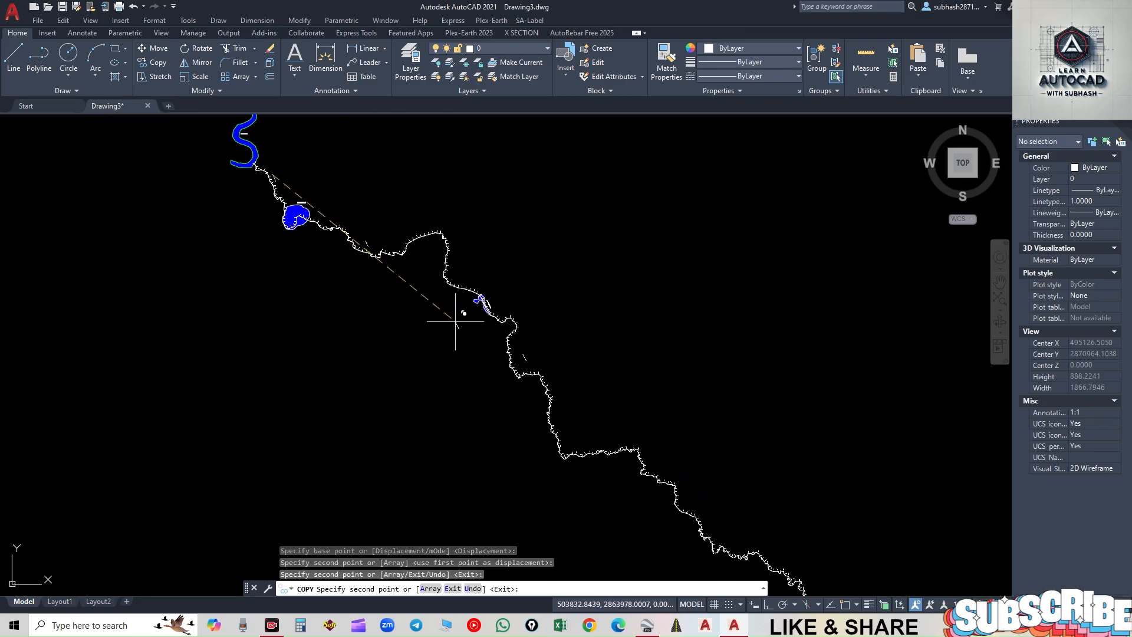
middle_click_drag(642, 409, 464, 175)
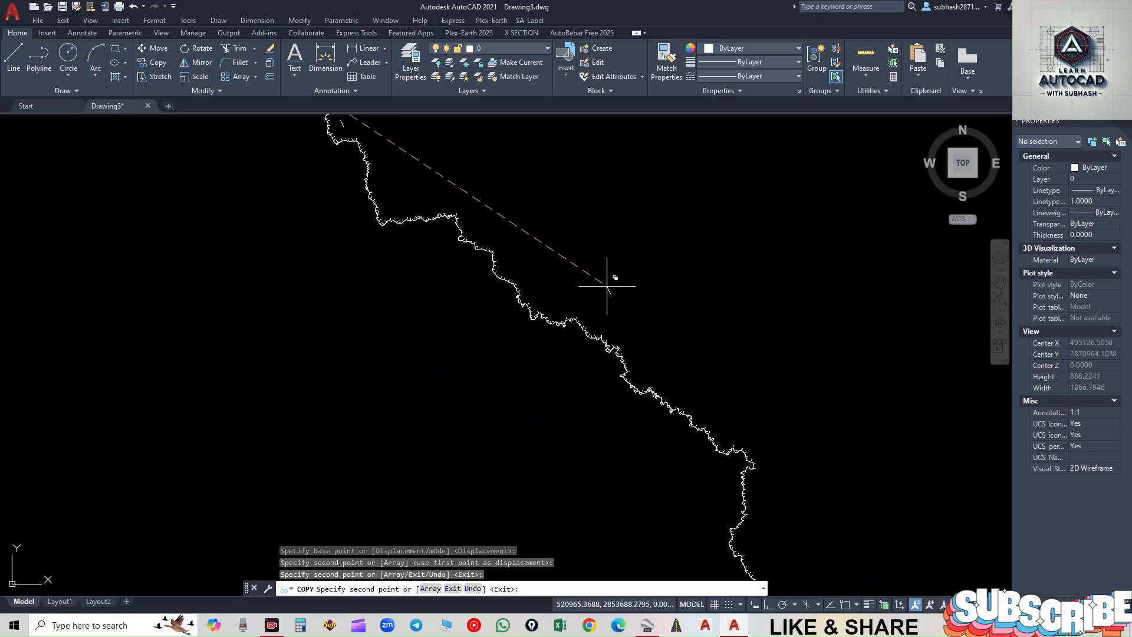
left_click(681, 391)
mouse_move(566, 401)
middle_mouse_down()
mouse_move(405, 144)
mouse_move(407, 110)
middle_mouse_up()
left_click(664, 411)
middle_click_drag(543, 401, 287, 122)
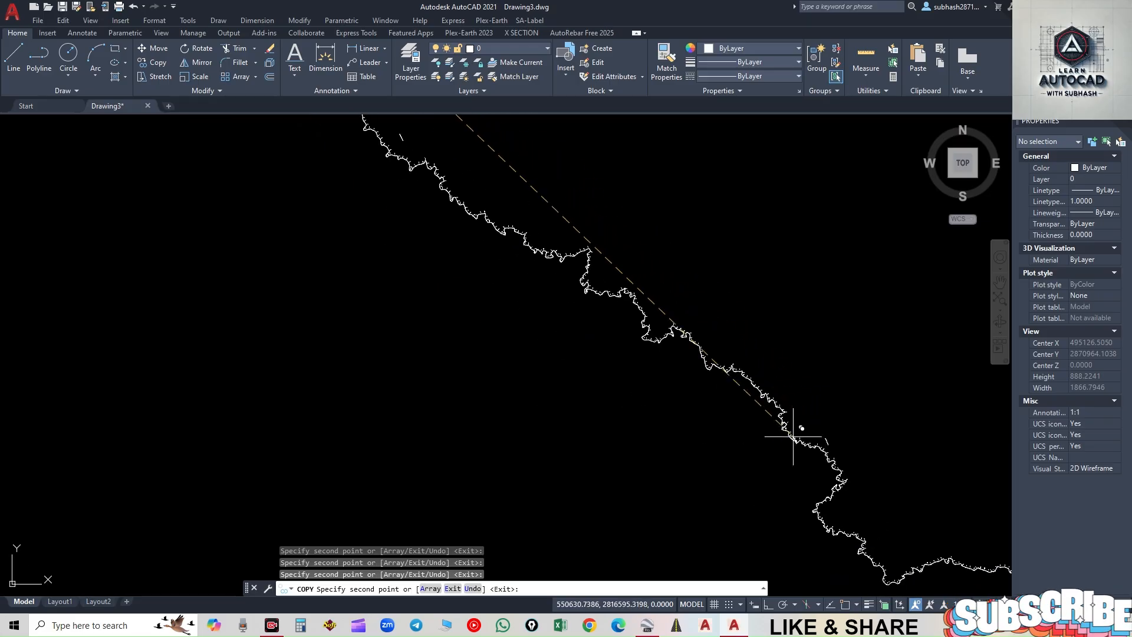
middle_click_drag(713, 433, 279, 190)
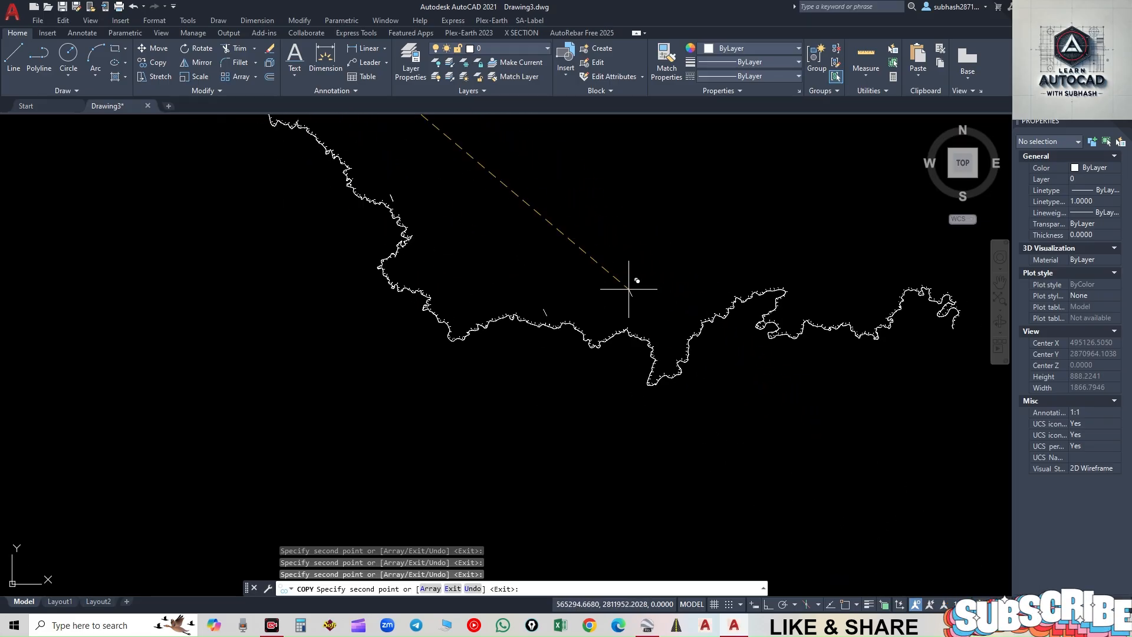
middle_click_drag(627, 290, 318, 296)
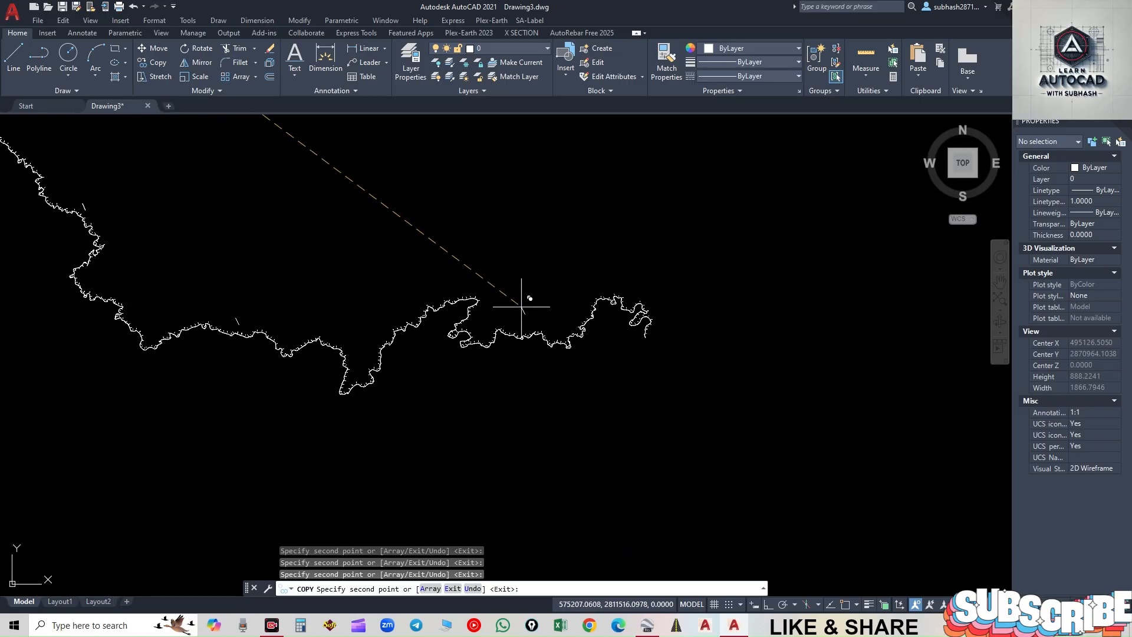
left_click(545, 279)
key("Return")
- Align the easternmost river label with two point pairs so it lies nearly horizontal just above chainage 15000, without scaling
scroll(541, 277, "up", 5)
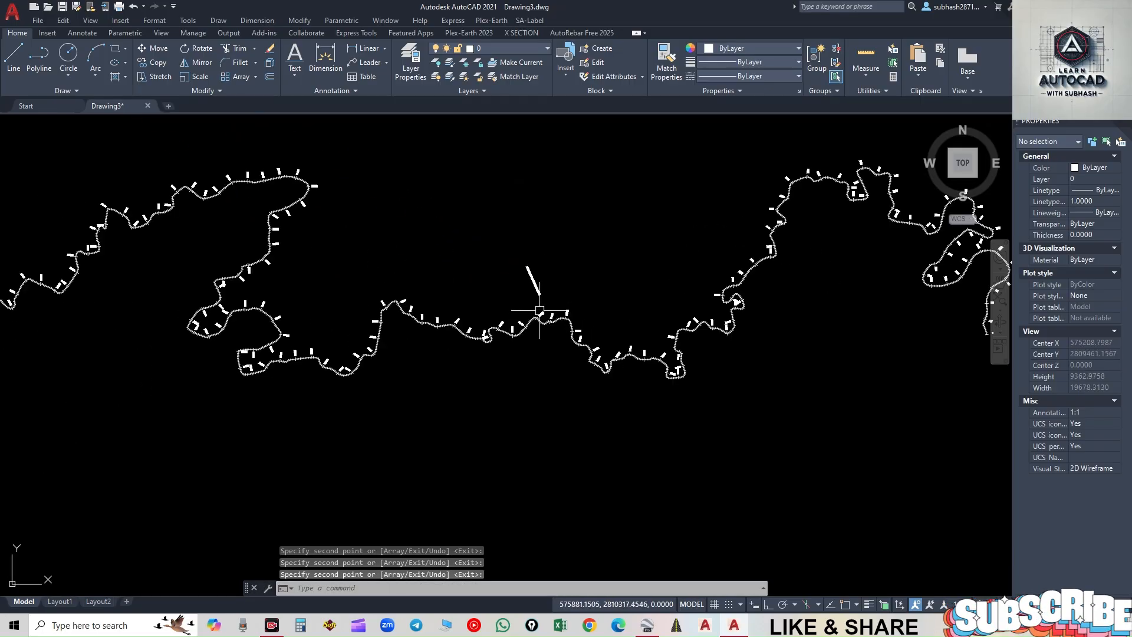
scroll(537, 276, "up", 2)
middle_click_drag(502, 226, 491, 252)
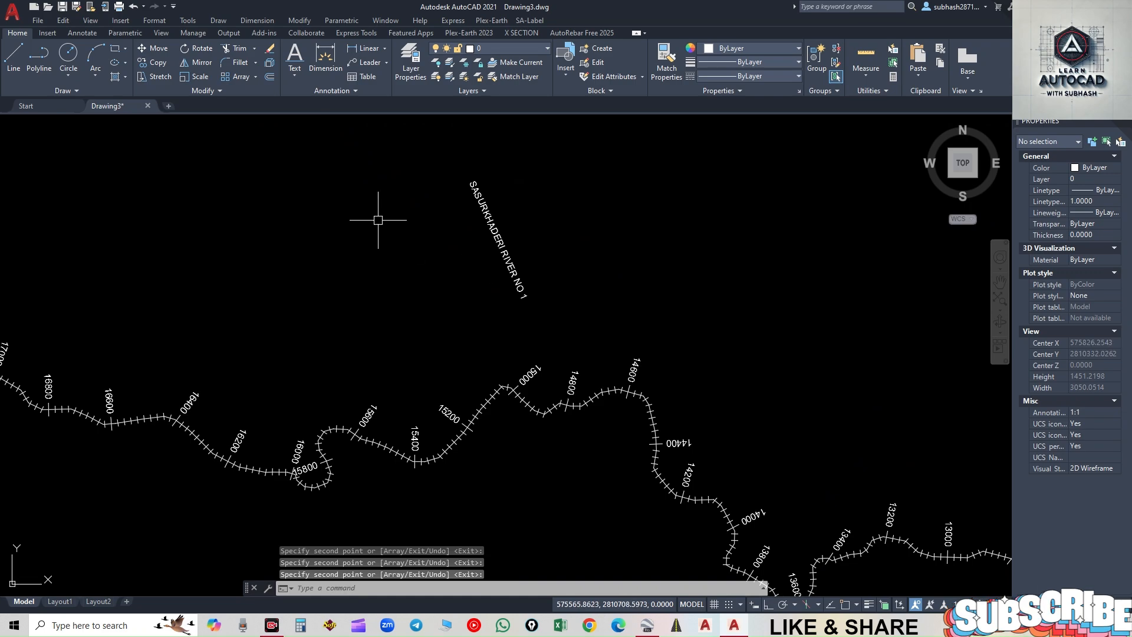
left_click(182, 92)
left_click(172, 117)
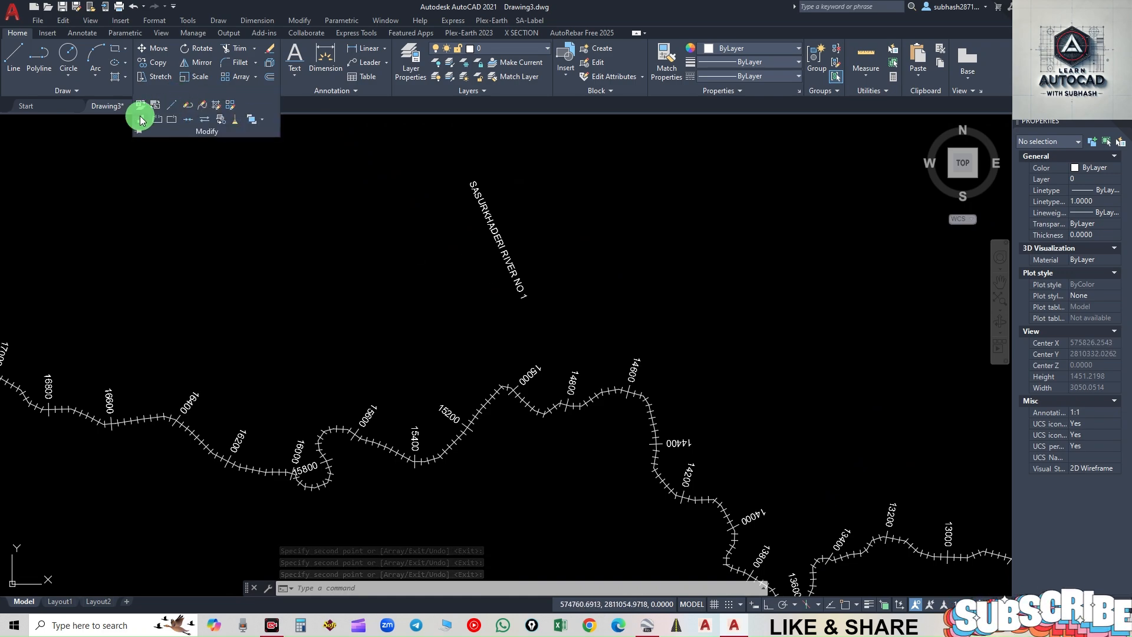
left_click(489, 209)
key("Return")
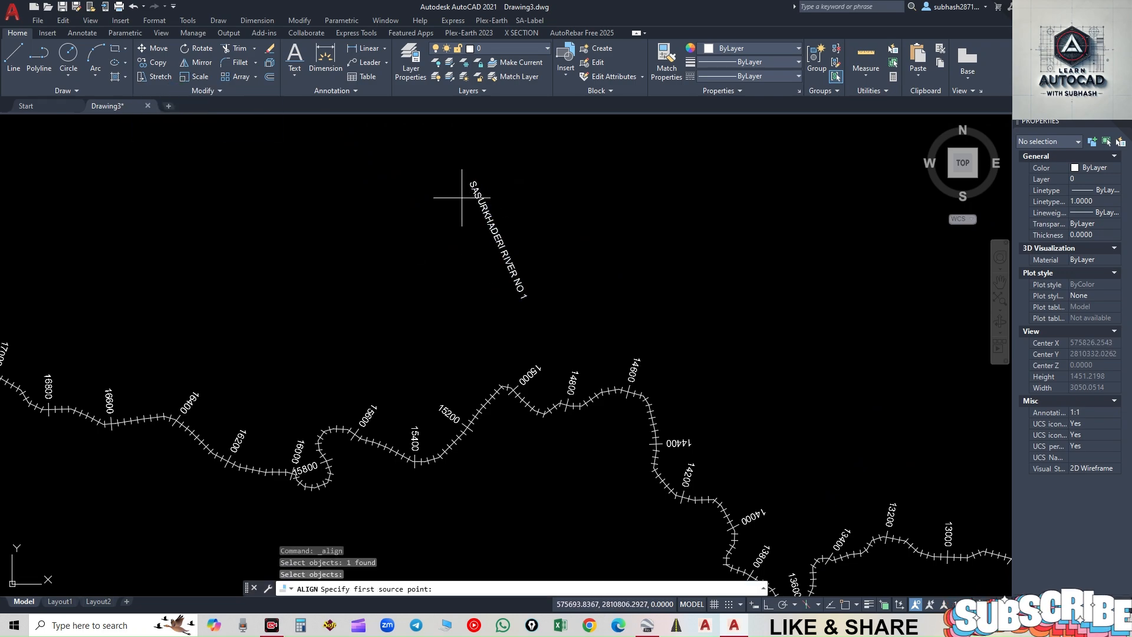
left_click(465, 189)
left_click(445, 363)
left_click(522, 306)
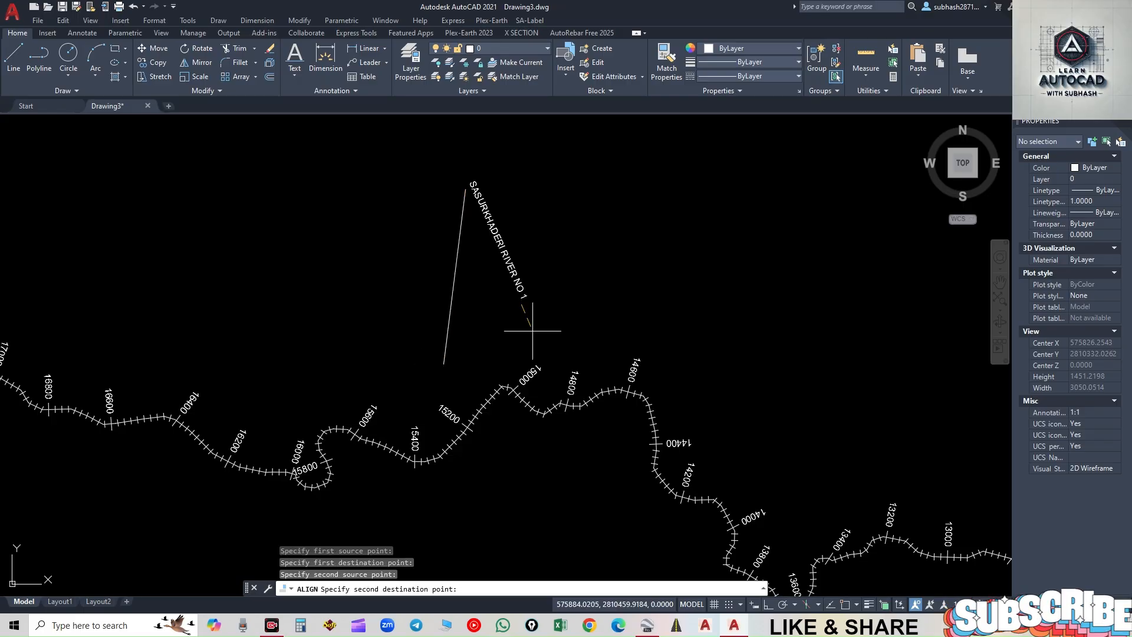
left_click(537, 355)
key("Return")
key("Return")
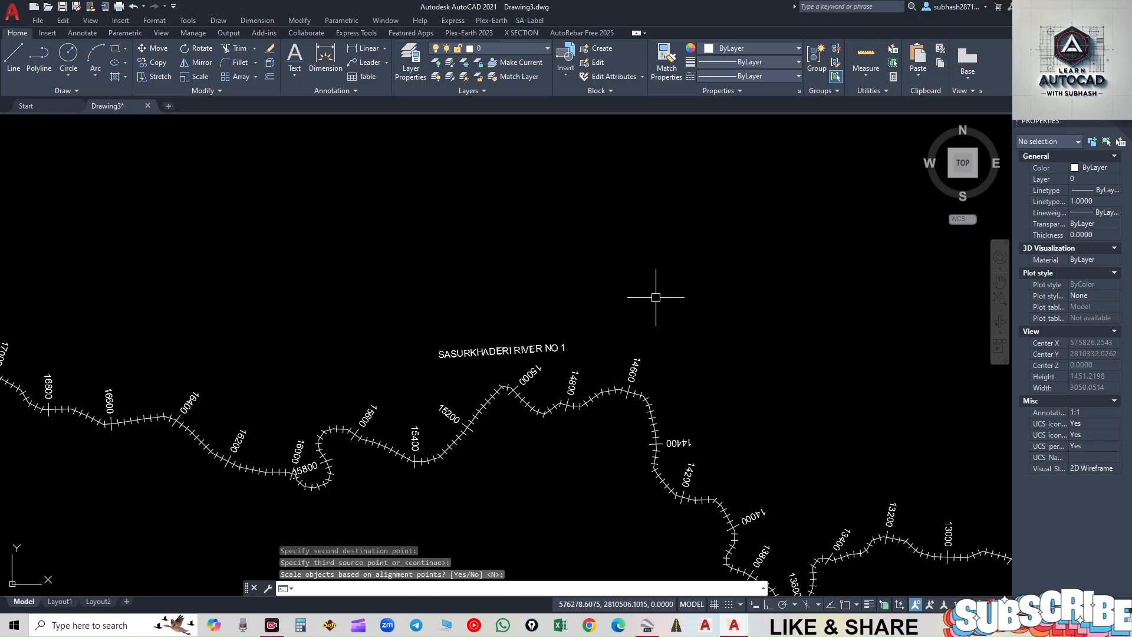
- Align the next river label upstream with two point pairs so it runs along the river just above chainages 47000 to 46600, without scaling
scroll(687, 281, "down", 1)
scroll(648, 300, "down", 2)
middle_click_drag(270, 265, 551, 342)
middle_click_drag(309, 300, 758, 240)
scroll(404, 356, "down", 2)
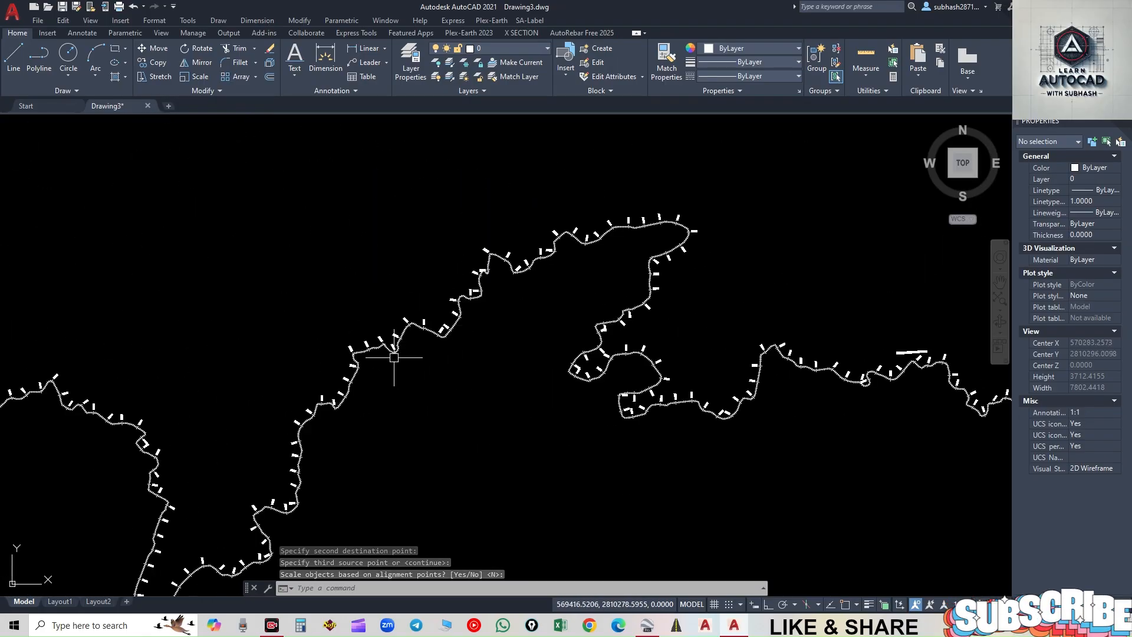
middle_click_drag(318, 400, 499, 249)
middle_click_drag(240, 273, 501, 322)
scroll(217, 197, "up", 4)
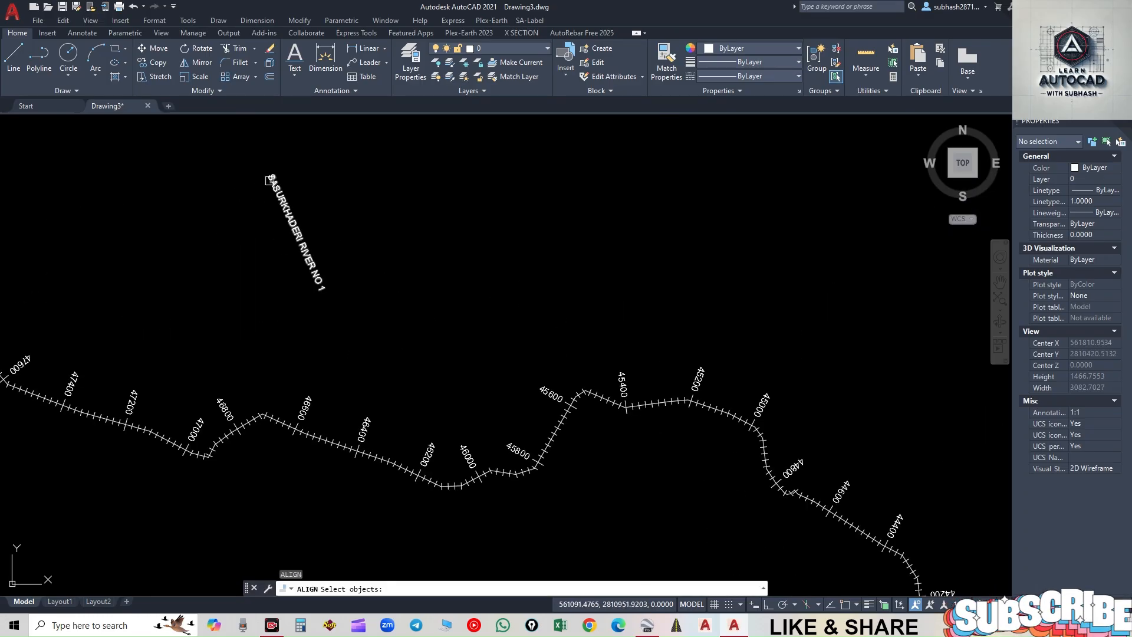
left_click(263, 182)
key("Return")
left_click(264, 179)
left_click(174, 370)
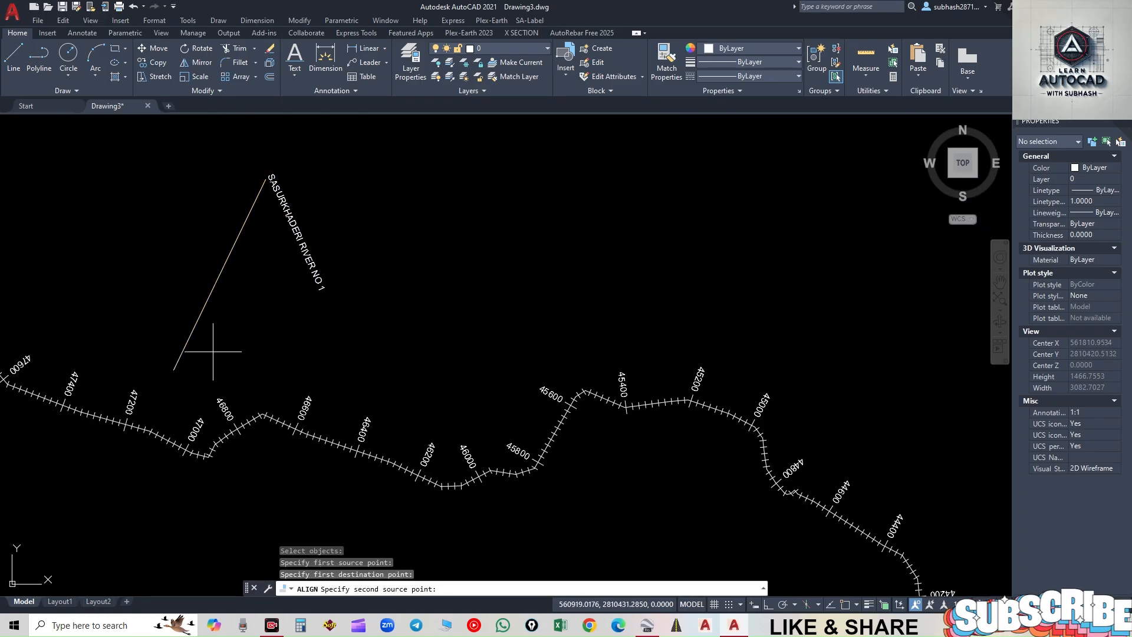
left_click(309, 294)
left_click(312, 384)
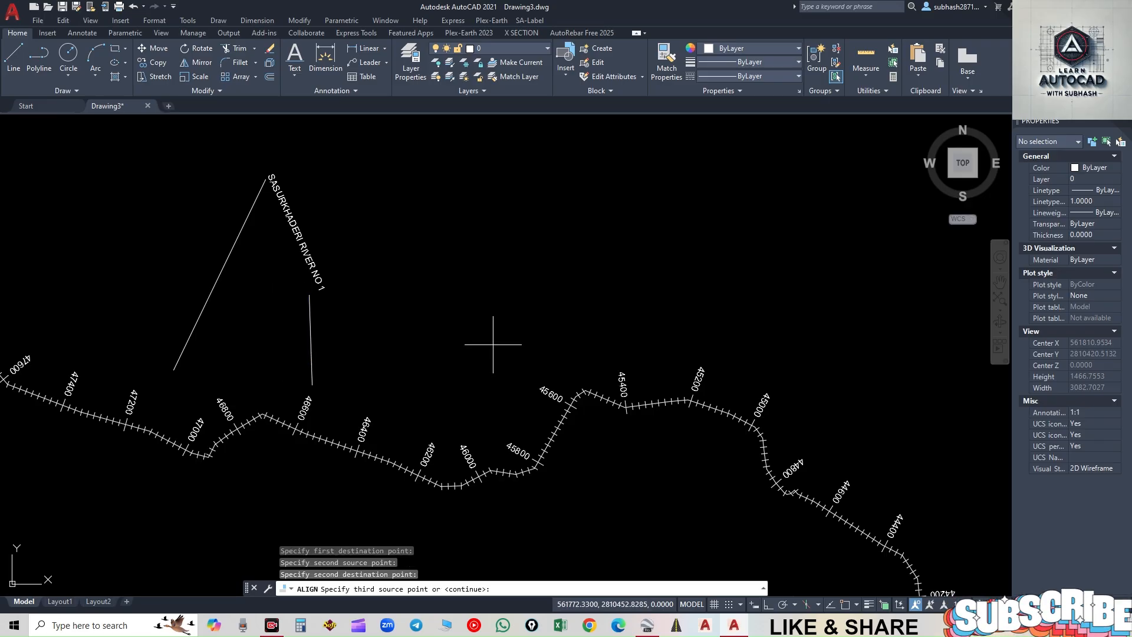
key("Return")
key("Return")
- Align the next river label upstream with two point pairs so it slopes along the river above chainages 67800 to 67400, without scaling
scroll(493, 345, "down", 4)
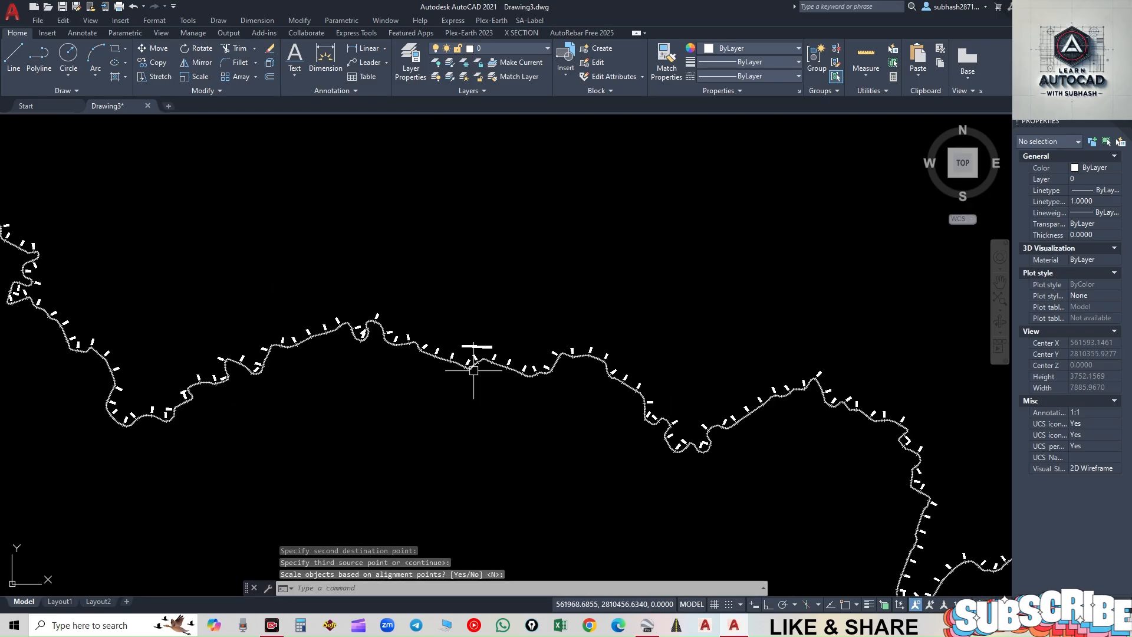
middle_click_drag(240, 344, 534, 371)
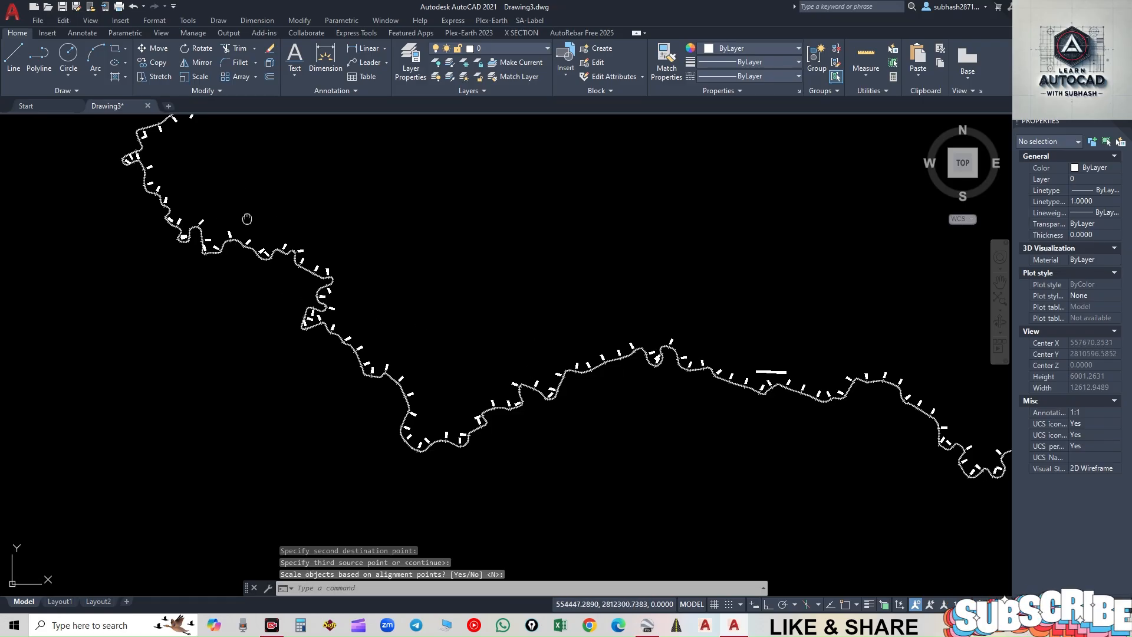
middle_click_drag(247, 219, 398, 367)
middle_click_drag(312, 142, 390, 320)
middle_click_drag(376, 236, 402, 312)
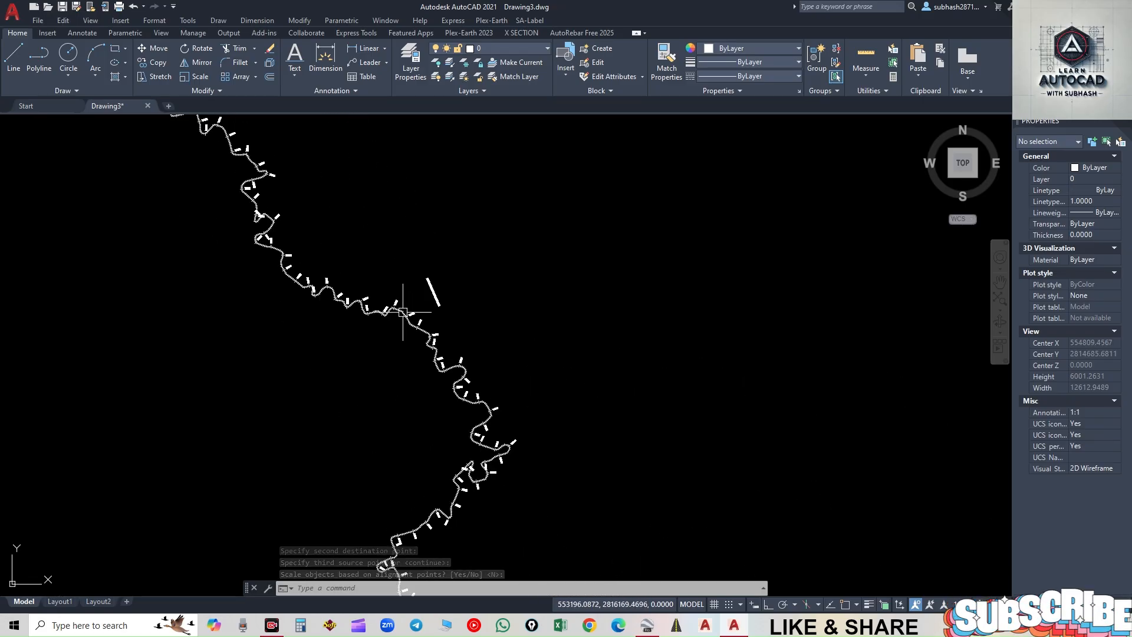
scroll(430, 283, "up", 6)
key("Return")
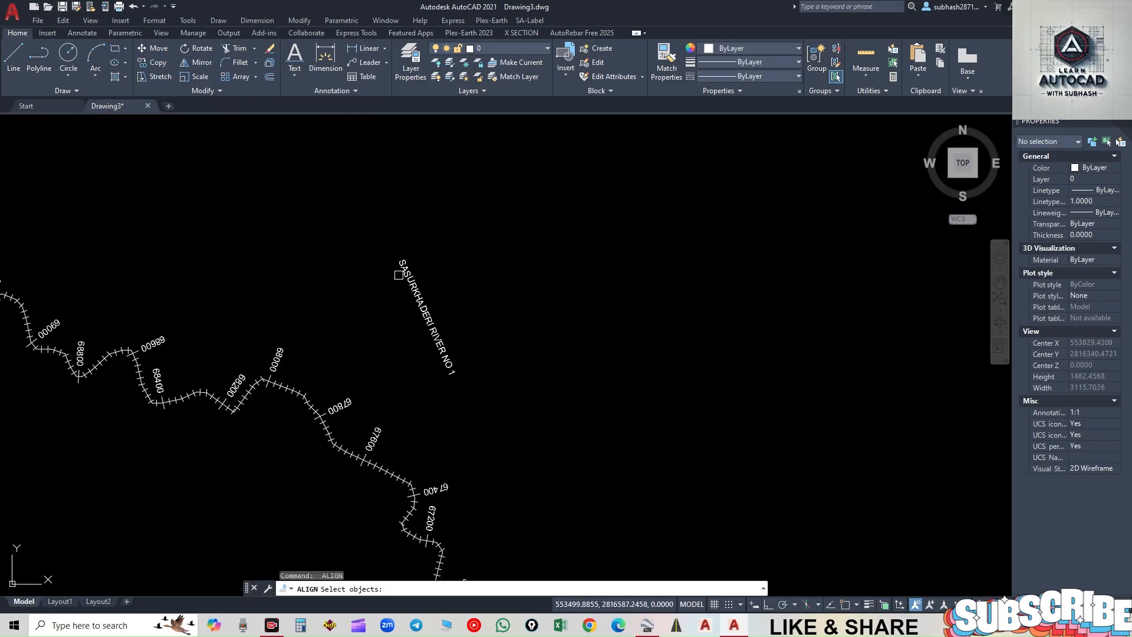
left_click(398, 275)
key("Return")
left_click(392, 269)
left_click(323, 363)
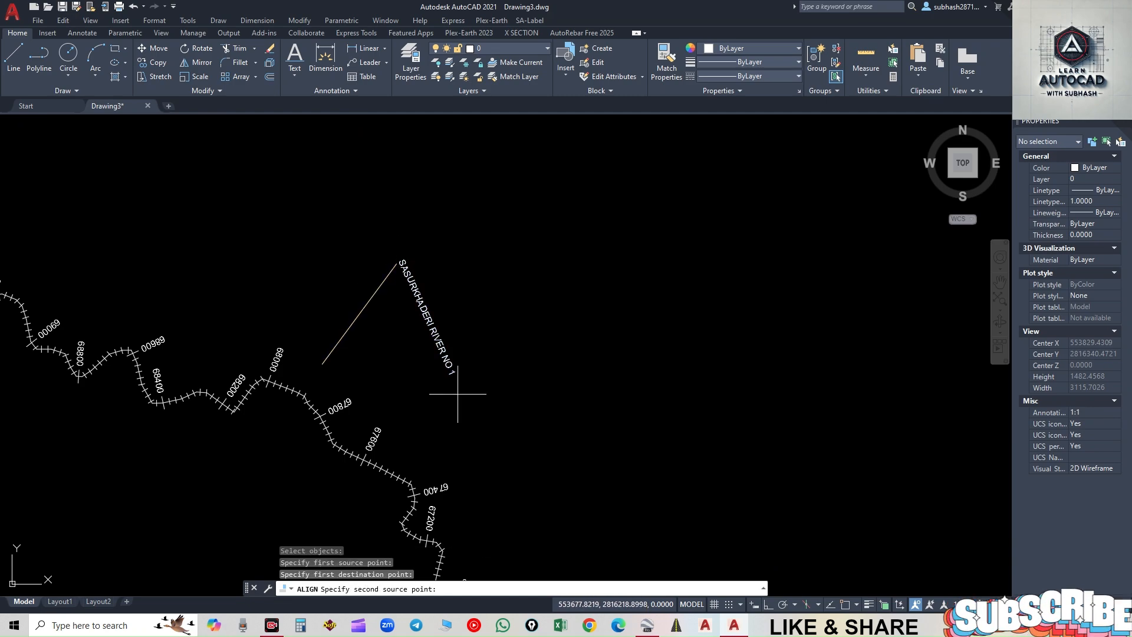
left_click(448, 384)
left_click(407, 426)
key("Return")
key("Return")
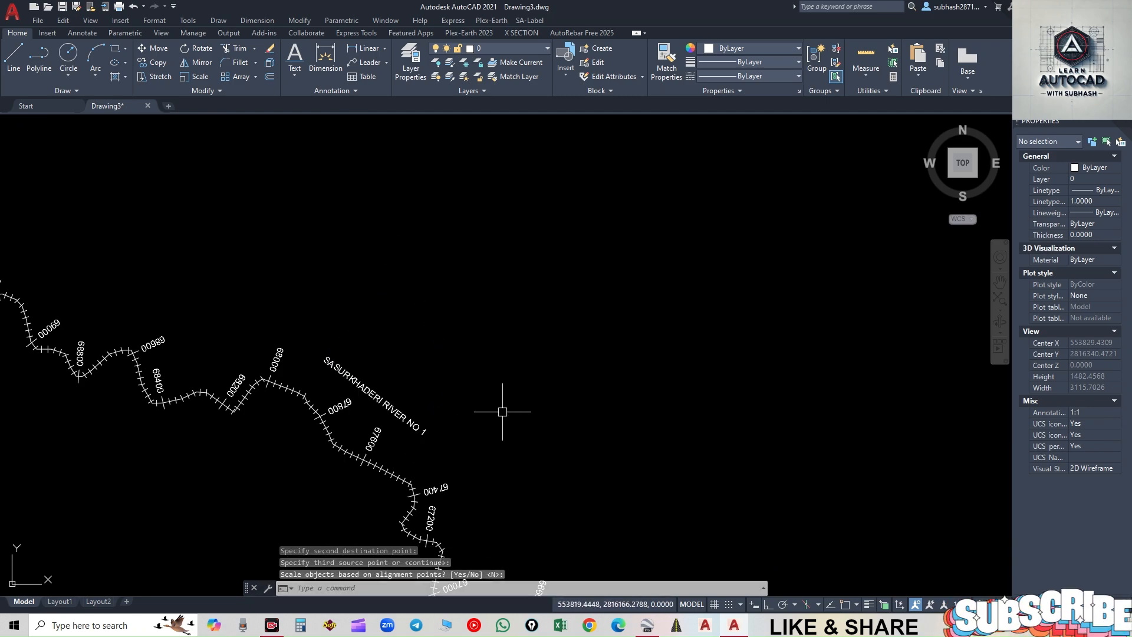
- Align the following river label upstream with two point pairs so it slopes along the river above chainages 114000 to 113000, without scaling
scroll(533, 405, "down", 4)
middle_click_drag(405, 293, 543, 415)
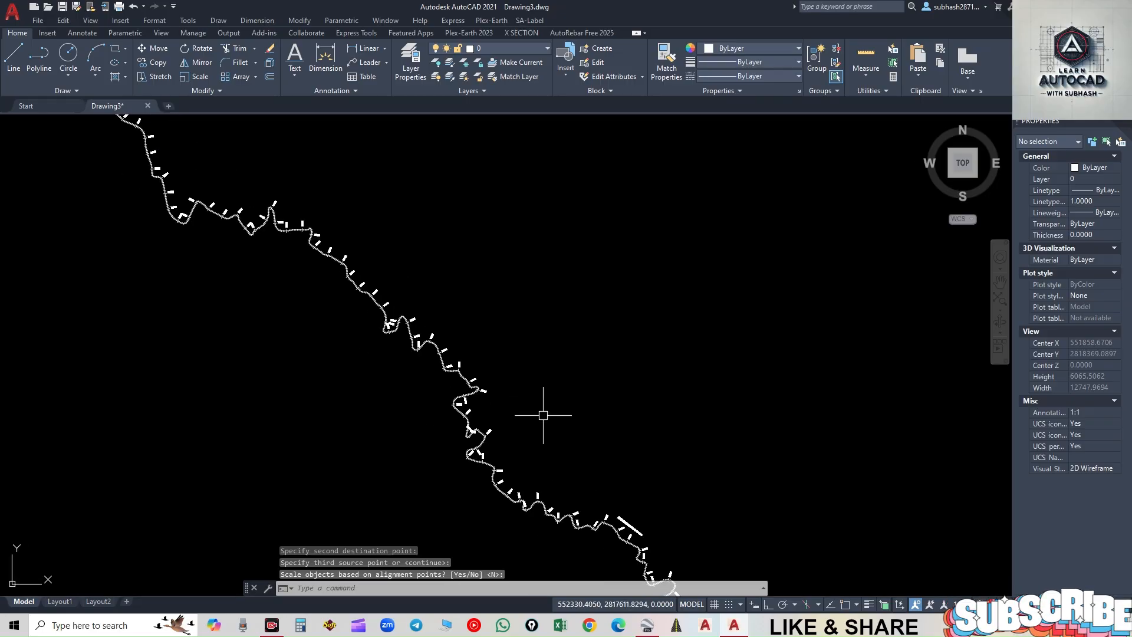
mouse_move(366, 256)
middle_mouse_down()
mouse_move(534, 387)
mouse_move(486, 334)
mouse_move(569, 396)
mouse_move(466, 342)
mouse_move(571, 405)
middle_mouse_up()
middle_click_drag(273, 248, 566, 430)
middle_click_drag(284, 270, 501, 396)
middle_click_drag(336, 253, 540, 373)
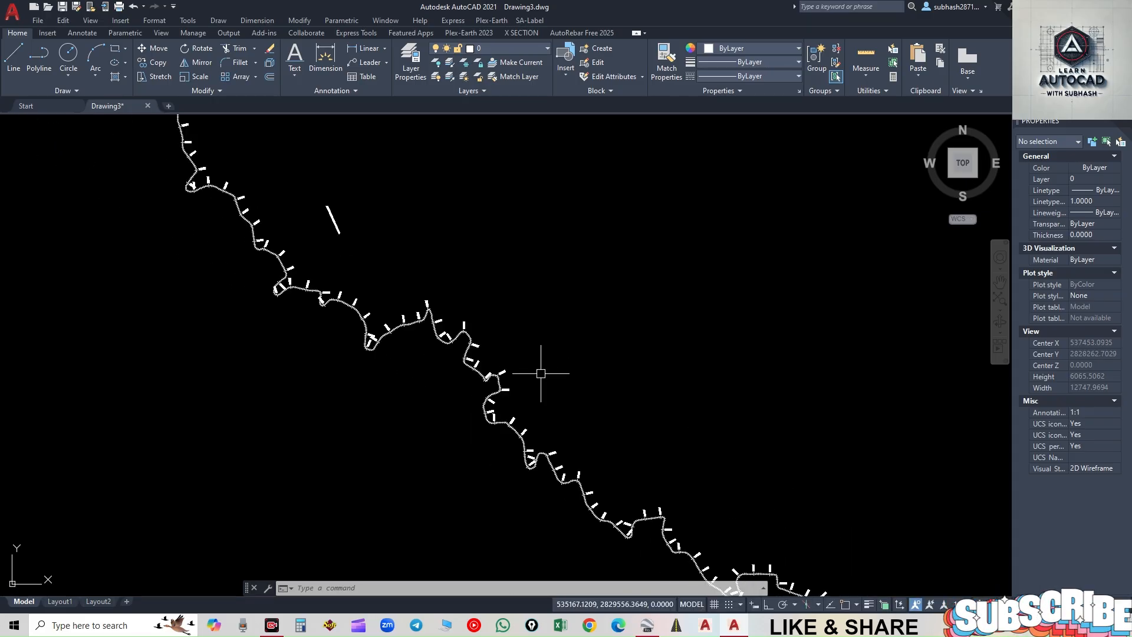
middle_click_drag(300, 243, 391, 299)
scroll(365, 294, "up", 4)
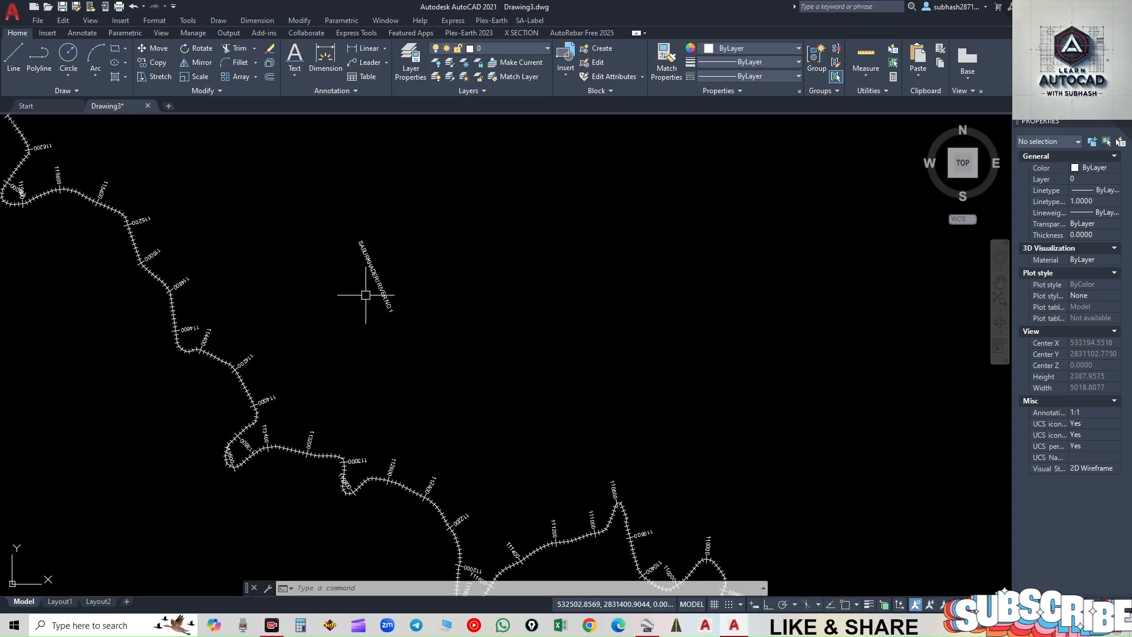
type("al")
key("Return")
left_click(361, 245)
key("Return")
left_click(353, 242)
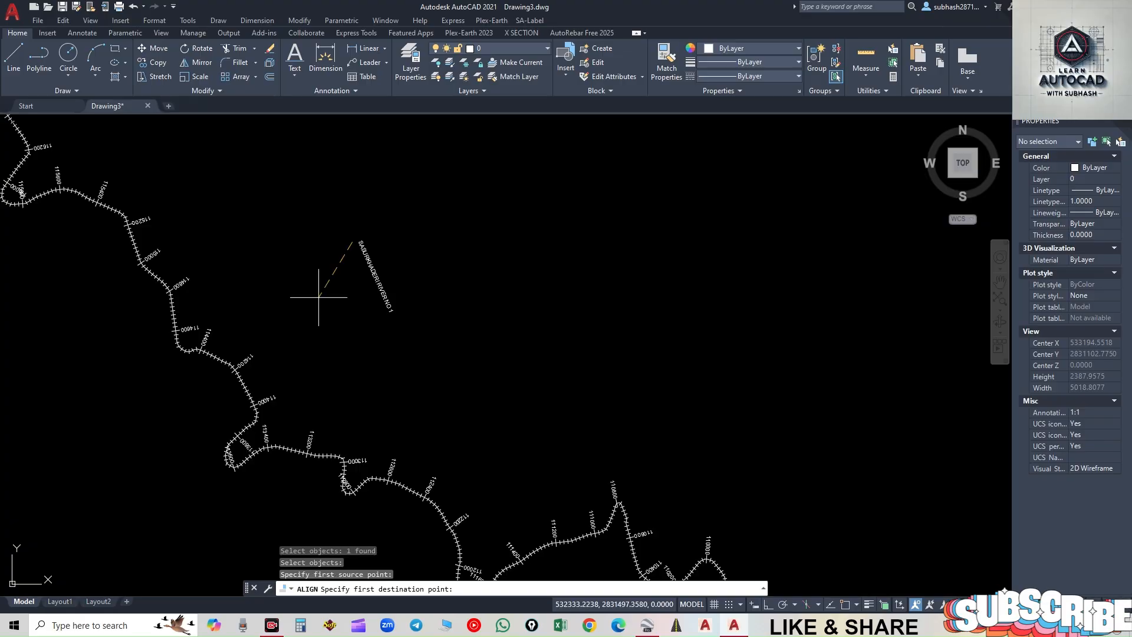
left_click(290, 367)
left_click(378, 313)
left_click(407, 407)
key("Return")
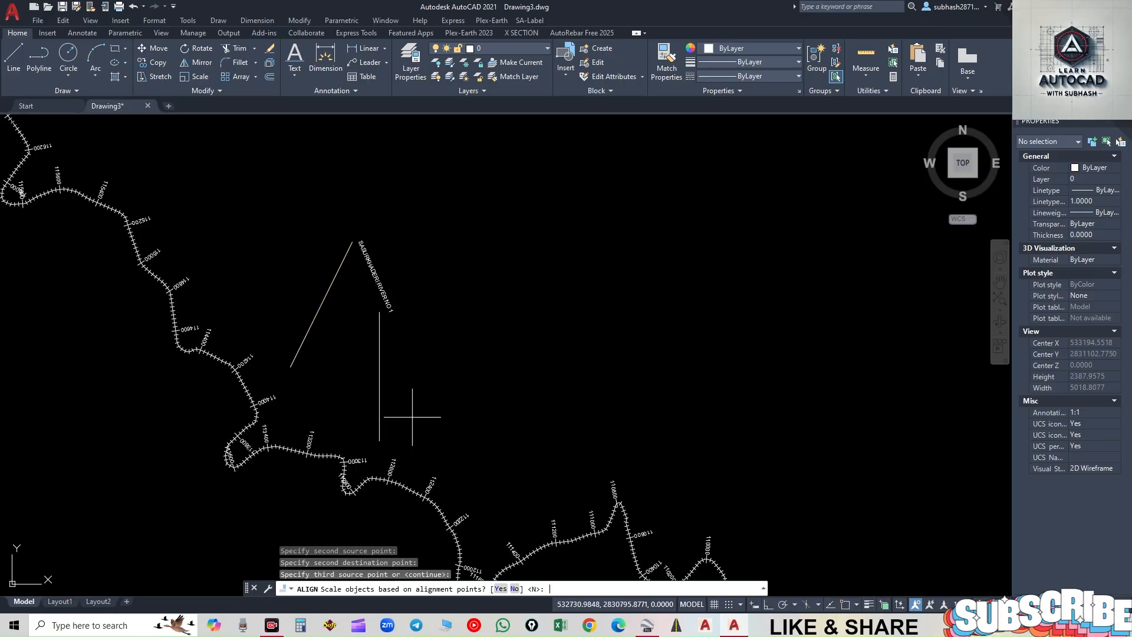
key("Return")
- Align the next upstream river label with two point pairs so it slopes along the river above chainages 145800 to 145600, without scaling
scroll(475, 402, "down", 4)
middle_click_drag(325, 243, 477, 419)
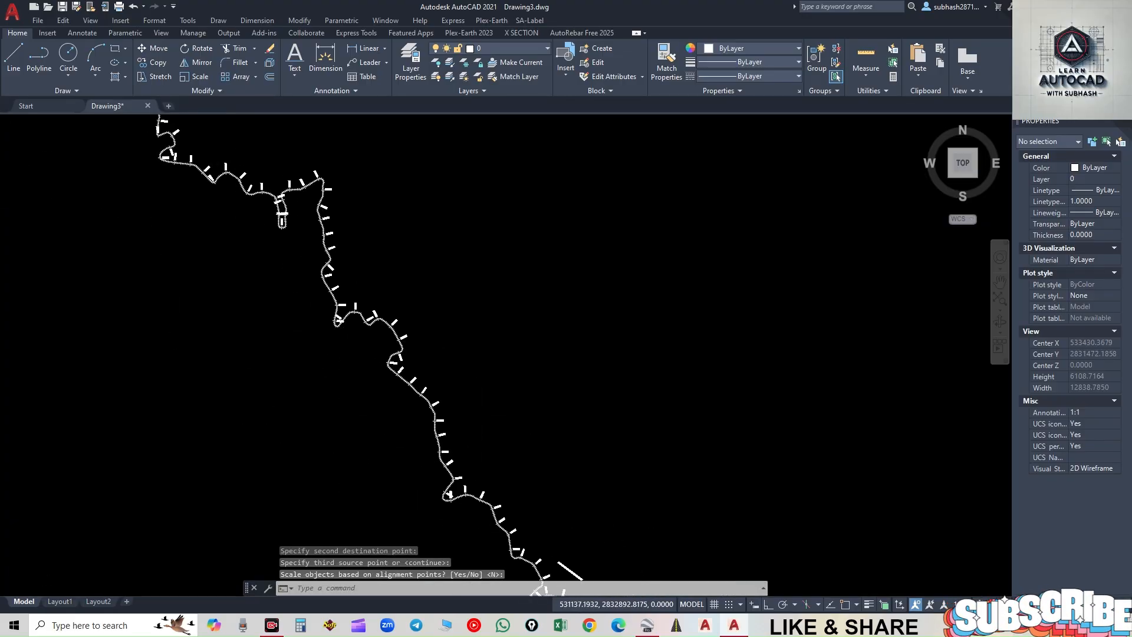
middle_click_drag(335, 241, 513, 409)
mouse_move(383, 241)
middle_mouse_down()
mouse_move(442, 374)
mouse_move(386, 232)
mouse_move(446, 304)
middle_mouse_up()
middle_click_drag(427, 267, 424, 448)
middle_click_drag(420, 247, 434, 477)
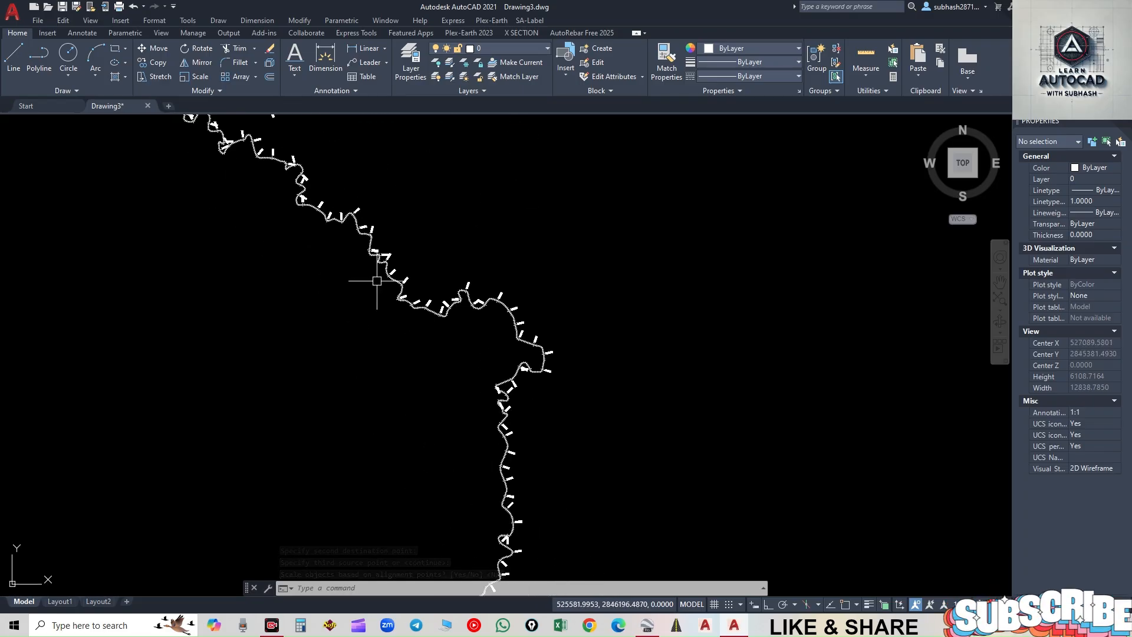
middle_click_drag(367, 257, 479, 407)
scroll(348, 263, "up", 6)
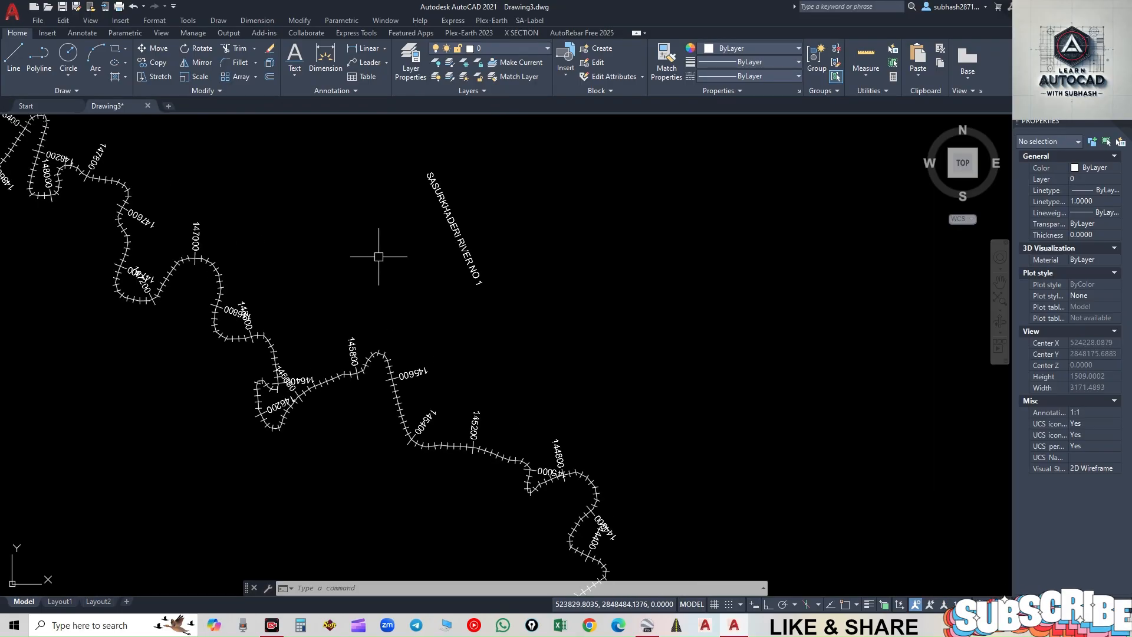
type("align")
key("Return")
left_click(437, 180)
key("Return")
left_click(422, 175)
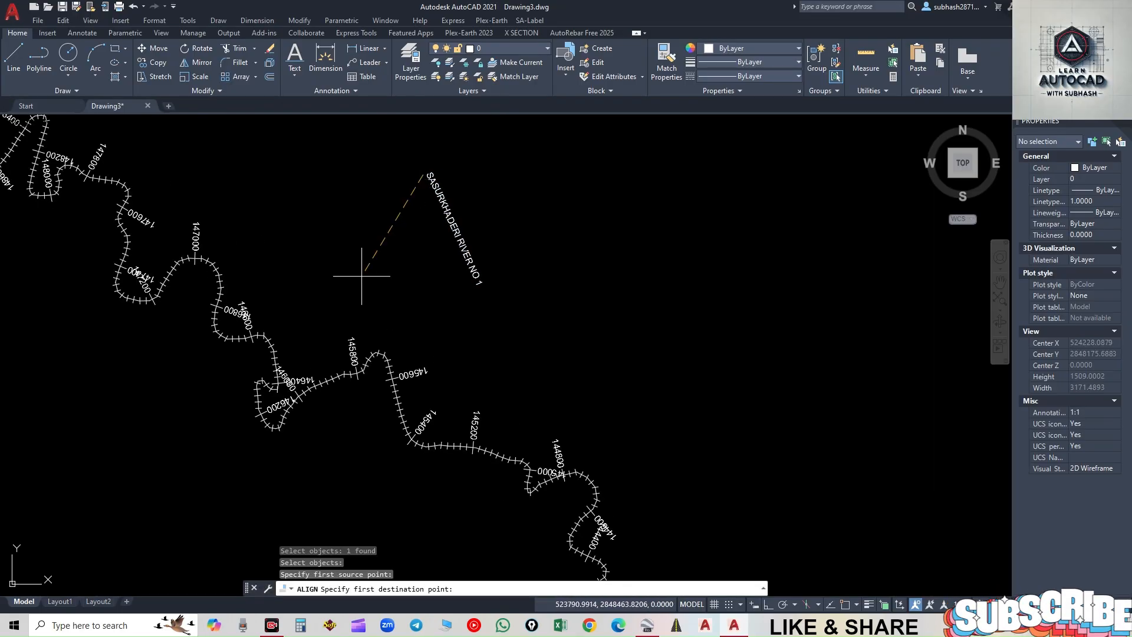
left_click(352, 300)
left_click(471, 287)
left_click(446, 373)
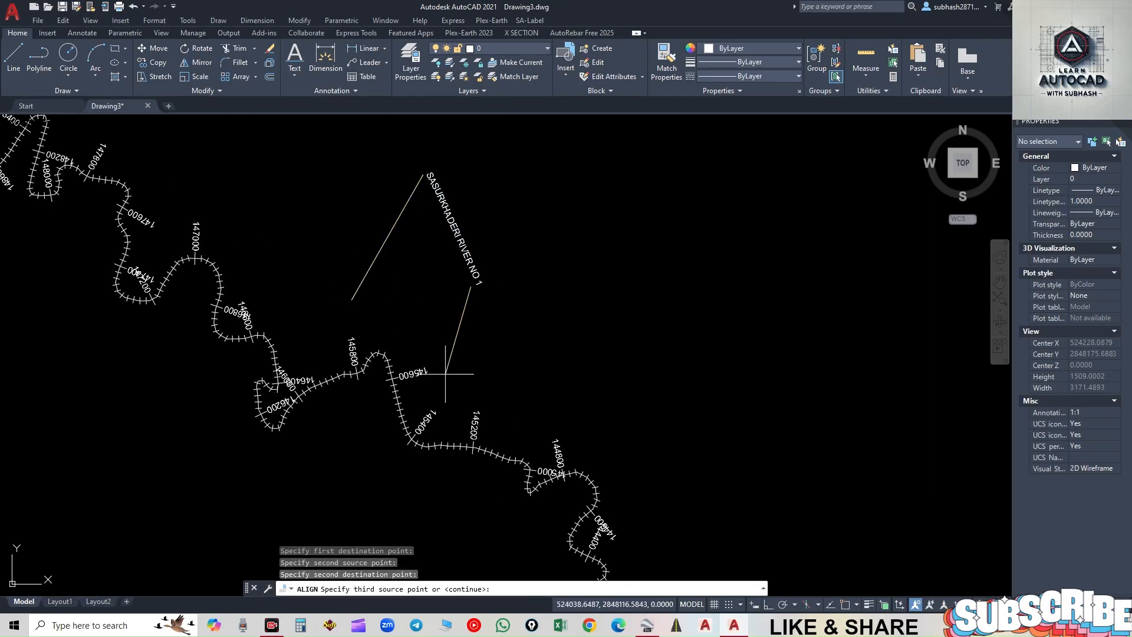
key("Return")
key("Return")
- Align the river label downstream of KARMON JHEEL with two point pairs so it runs steeply beside chainages 182800 to 182200, without scaling
scroll(497, 346, "down", 5)
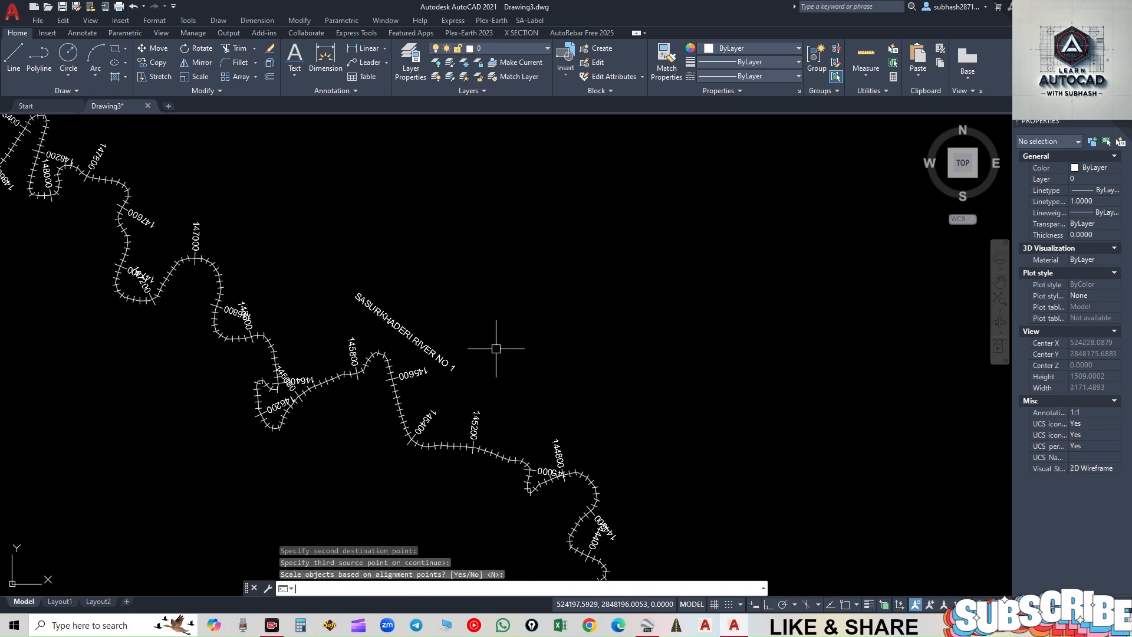
scroll(379, 283, "down", 2)
middle_click_drag(495, 402, 497, 406)
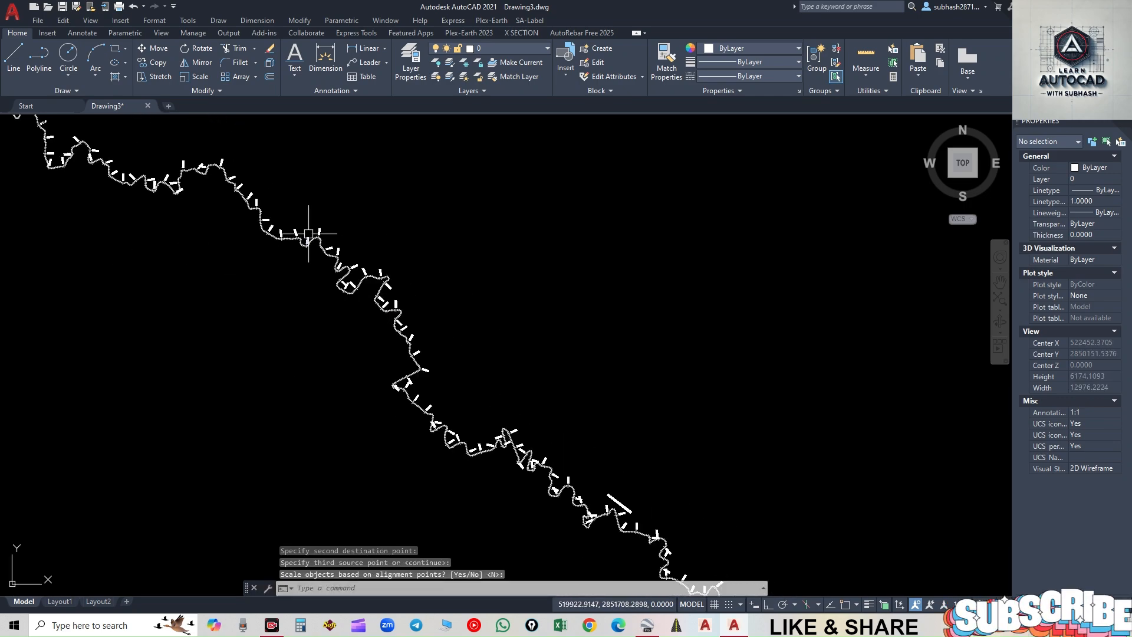
middle_click_drag(296, 225, 491, 380)
middle_click_drag(357, 243, 504, 419)
scroll(348, 236, "up", 4)
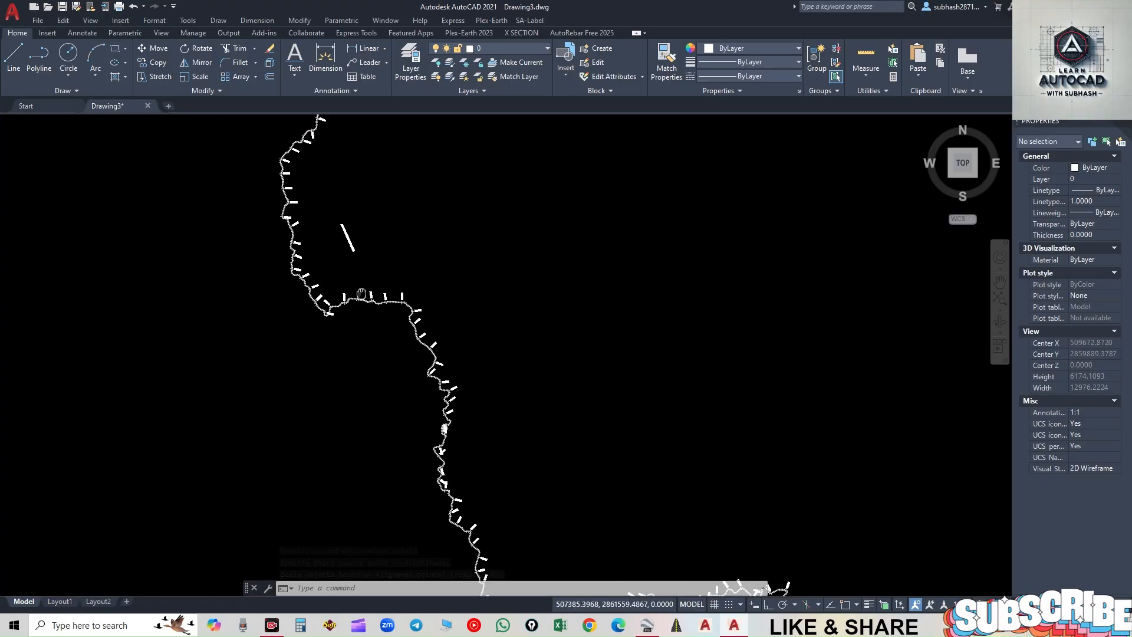
key("Return")
left_click(358, 220)
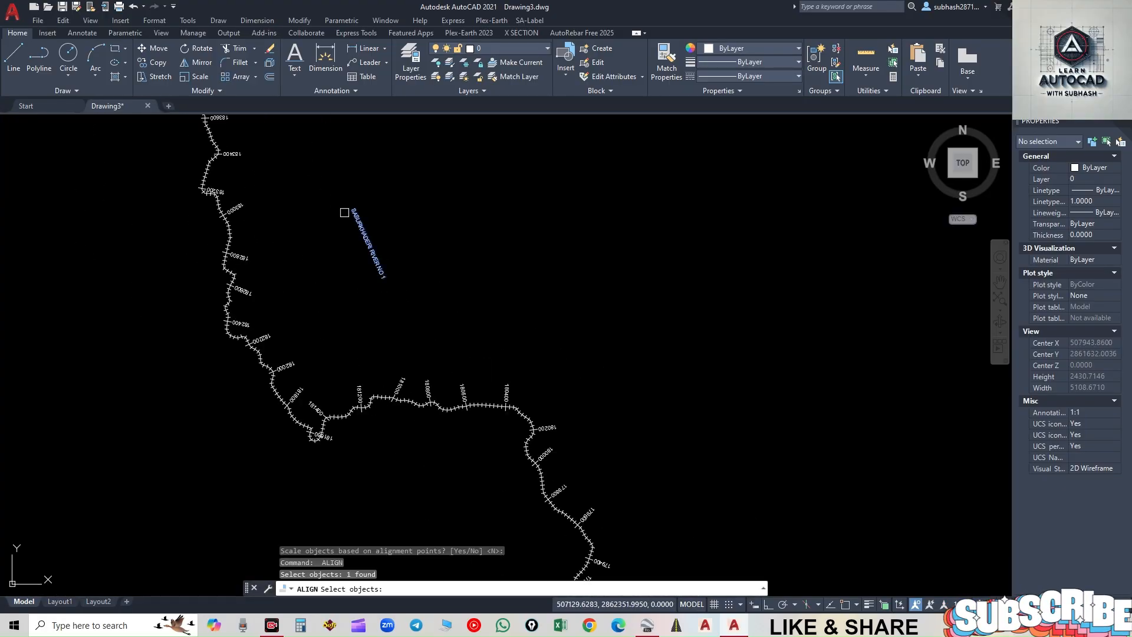
key("Return")
left_click(346, 210)
left_click(273, 259)
left_click(372, 282)
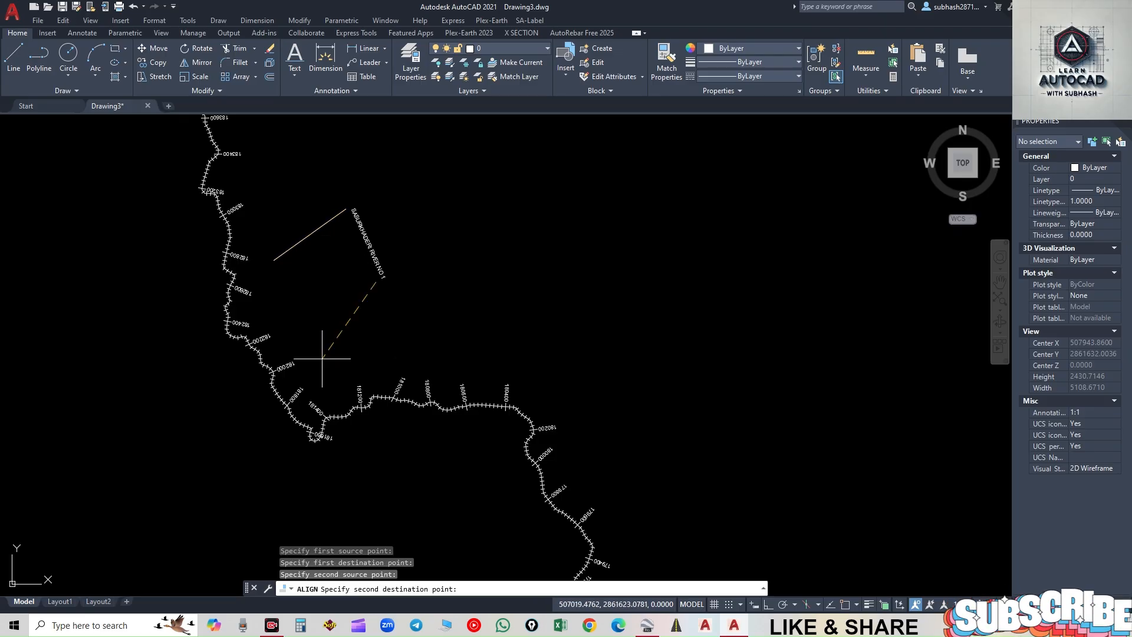
left_click(316, 366)
key("Return")
key("Return")
- Align the river label upstream of KARMON JHEEL with two point pairs so it runs along the river above chainages 197600 to 197400, without scaling
scroll(320, 298, "down", 2)
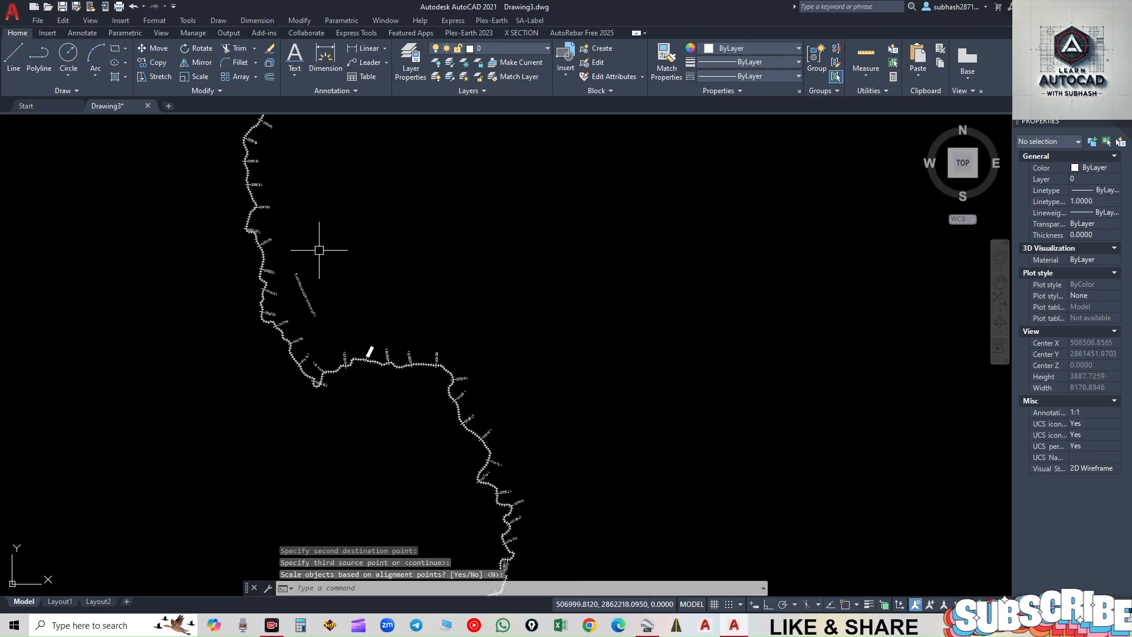
middle_click_drag(319, 249, 470, 450)
middle_click_drag(251, 201, 395, 345)
middle_click_drag(357, 294, 407, 343)
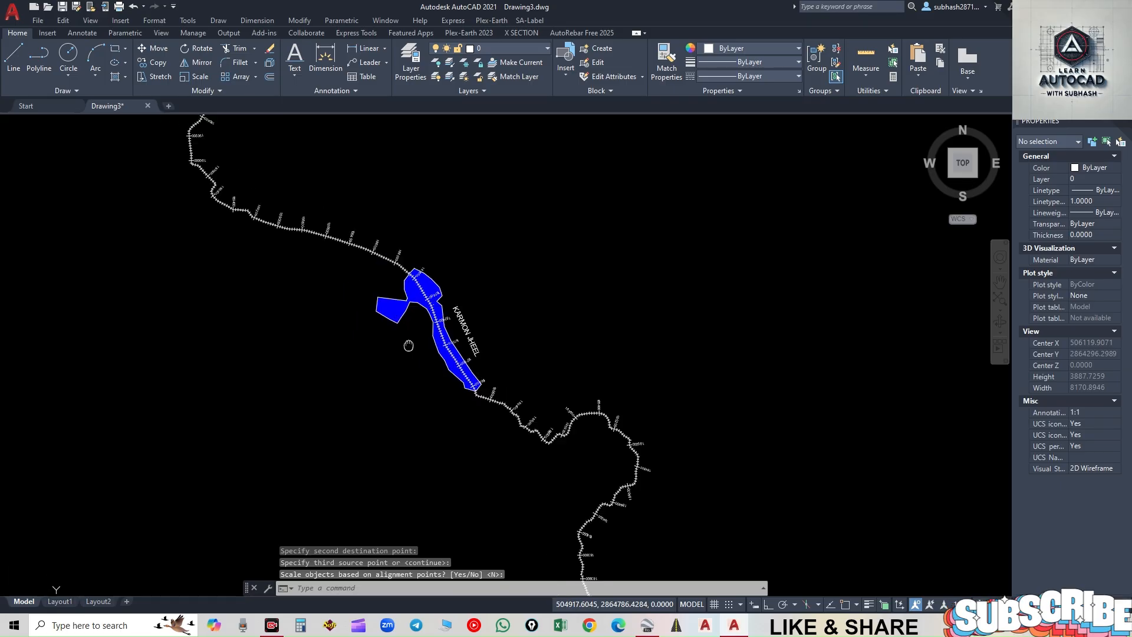
middle_click_drag(293, 171, 486, 400)
mouse_move(374, 256)
middle_mouse_down()
mouse_move(539, 344)
mouse_move(608, 352)
middle_mouse_up()
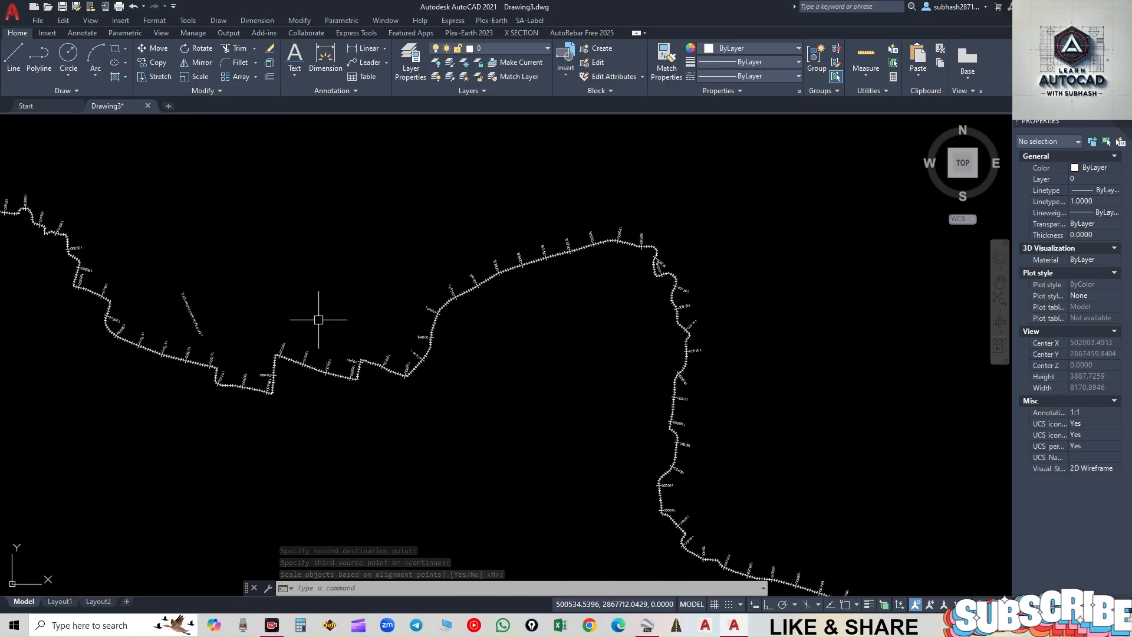
middle_click_drag(318, 319, 462, 348)
scroll(329, 355, "up", 4)
scroll(329, 322, "up", 2)
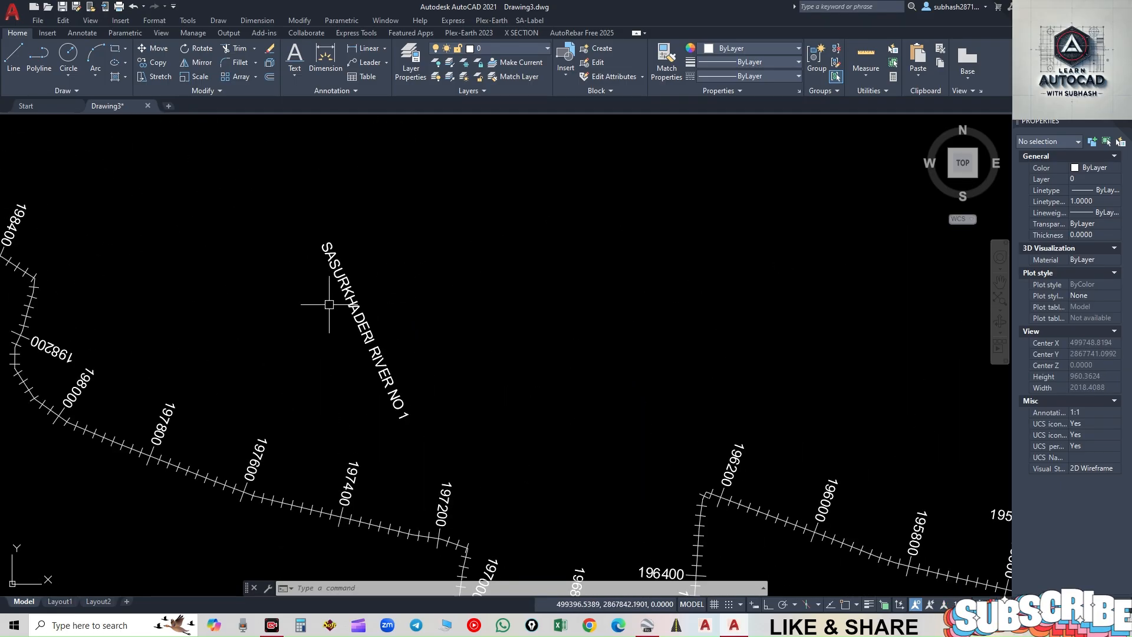
key("space")
left_click(324, 259)
key("space")
left_click(316, 249)
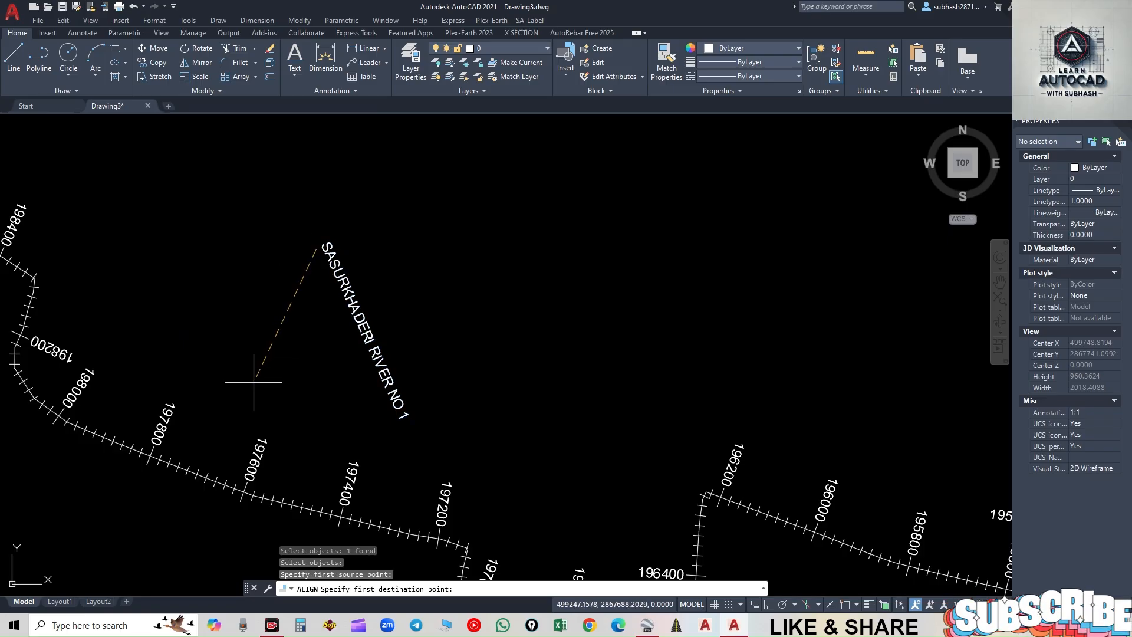
left_click(253, 382)
left_click(395, 426)
left_click(395, 449)
key("Return")
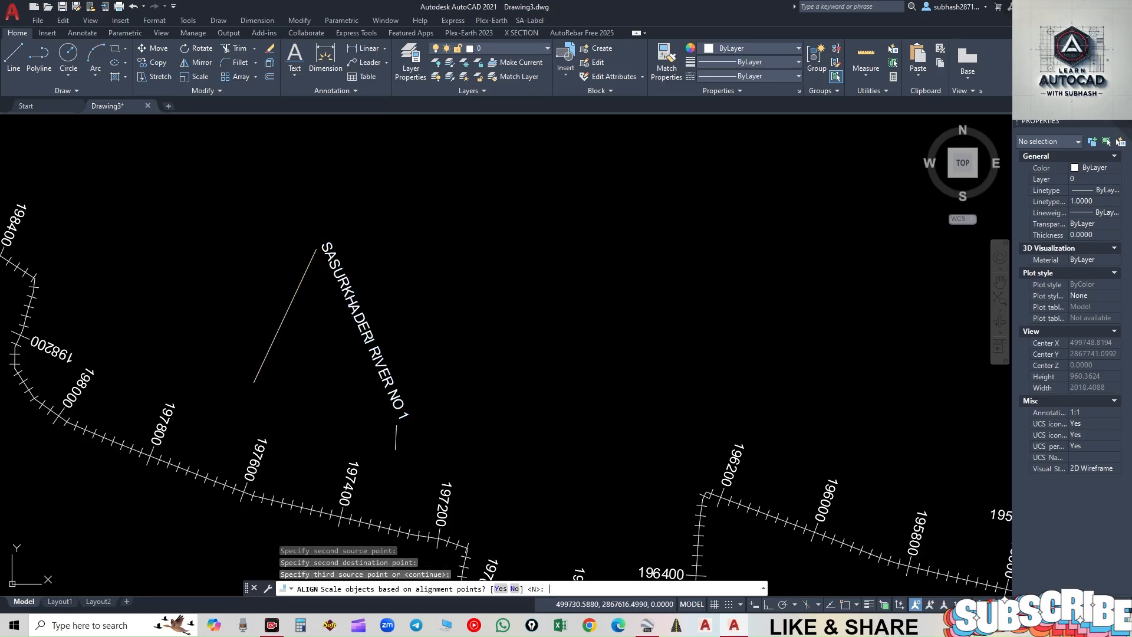
key("Return")
- Review the labelled river and lakes in the drawing, compare them with the original features in Google Earth Pro, and return to AutoCAD
scroll(500, 412, "down", 5)
middle_click_drag(314, 296, 458, 420)
scroll(192, 344, "down", 2)
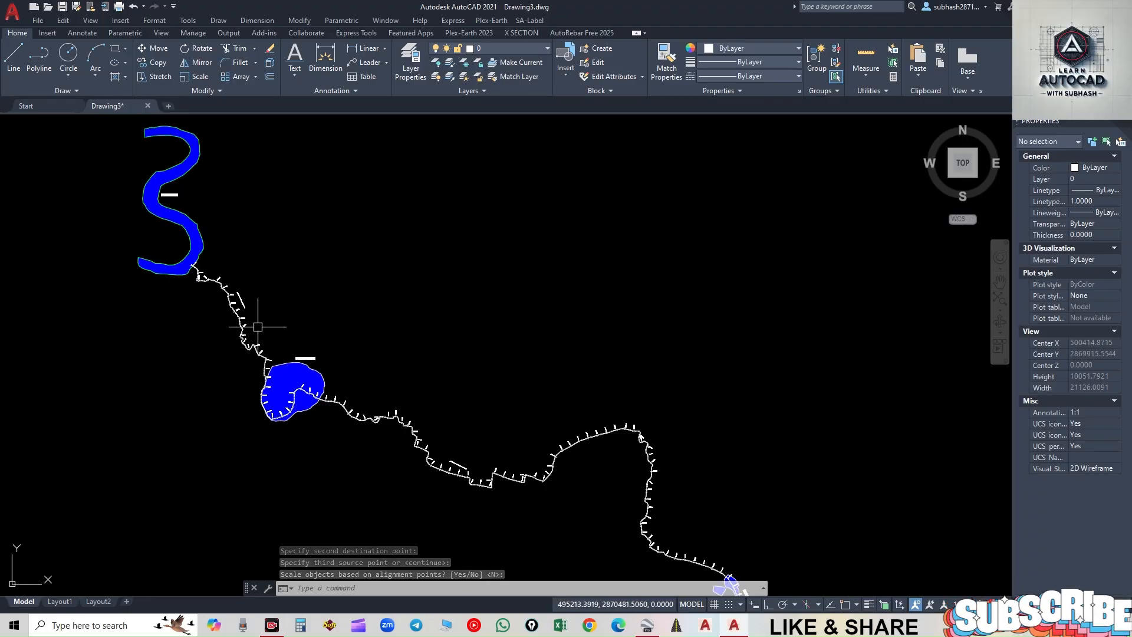
scroll(237, 316, "down", 4)
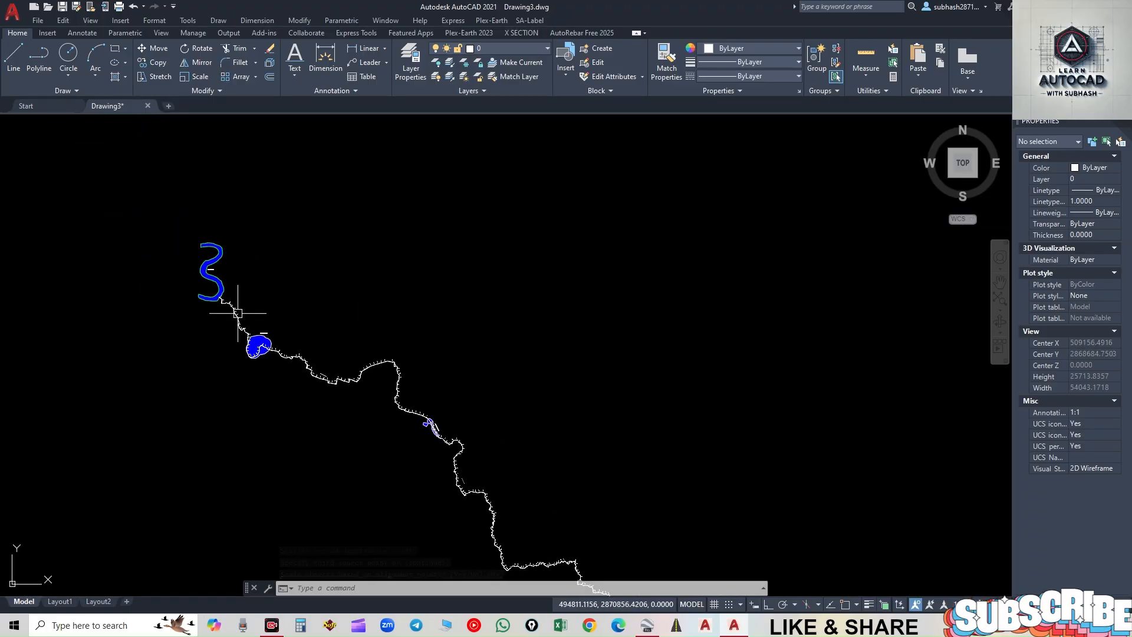
middle_click_drag(238, 313, 178, 183)
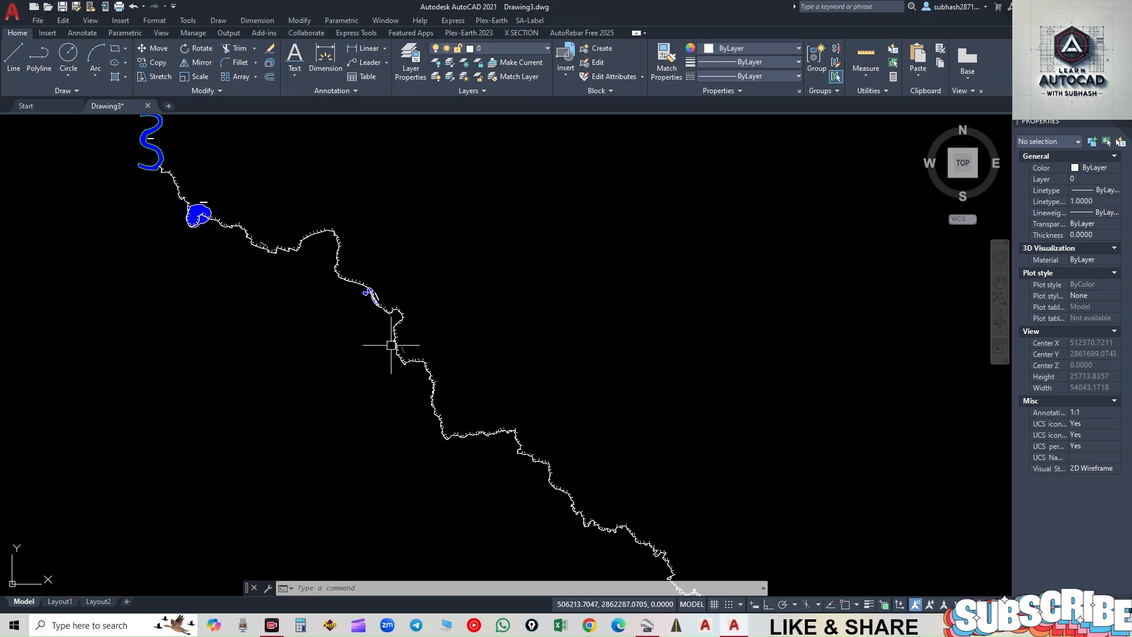
scroll(391, 345, "up", 4)
left_click(643, 628)
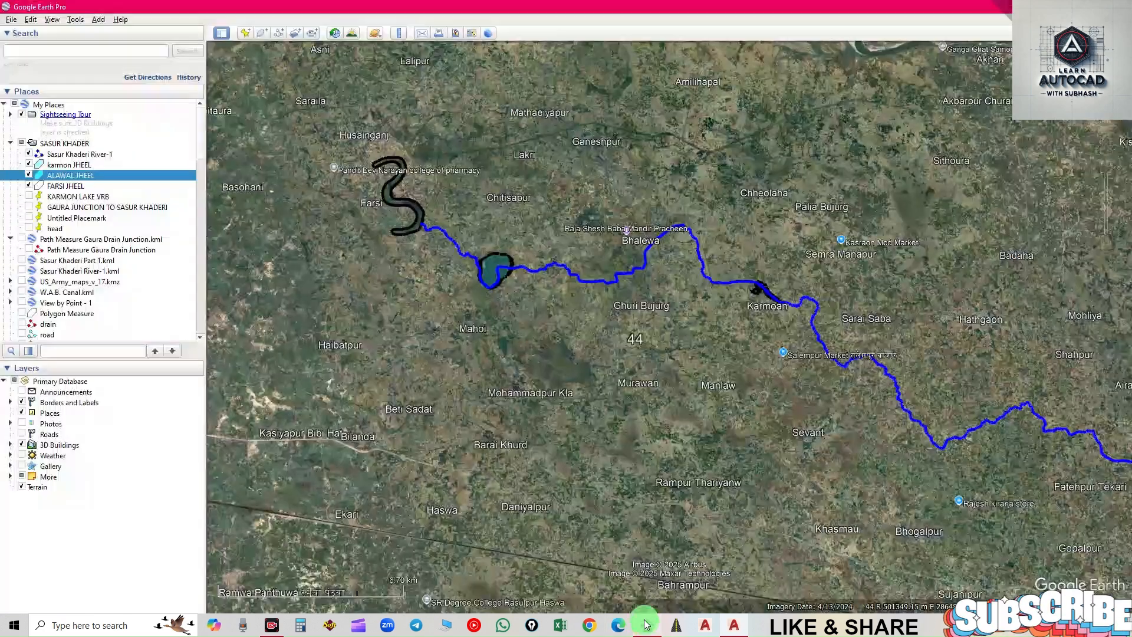
scroll(428, 227, "up", 3)
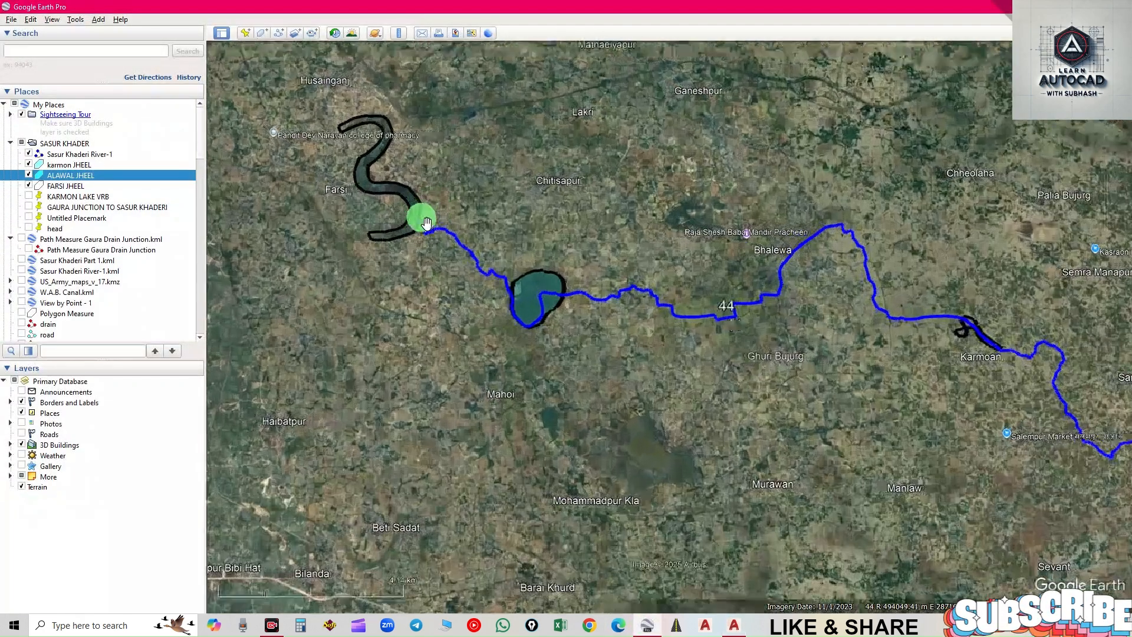
scroll(400, 303, "down", 3)
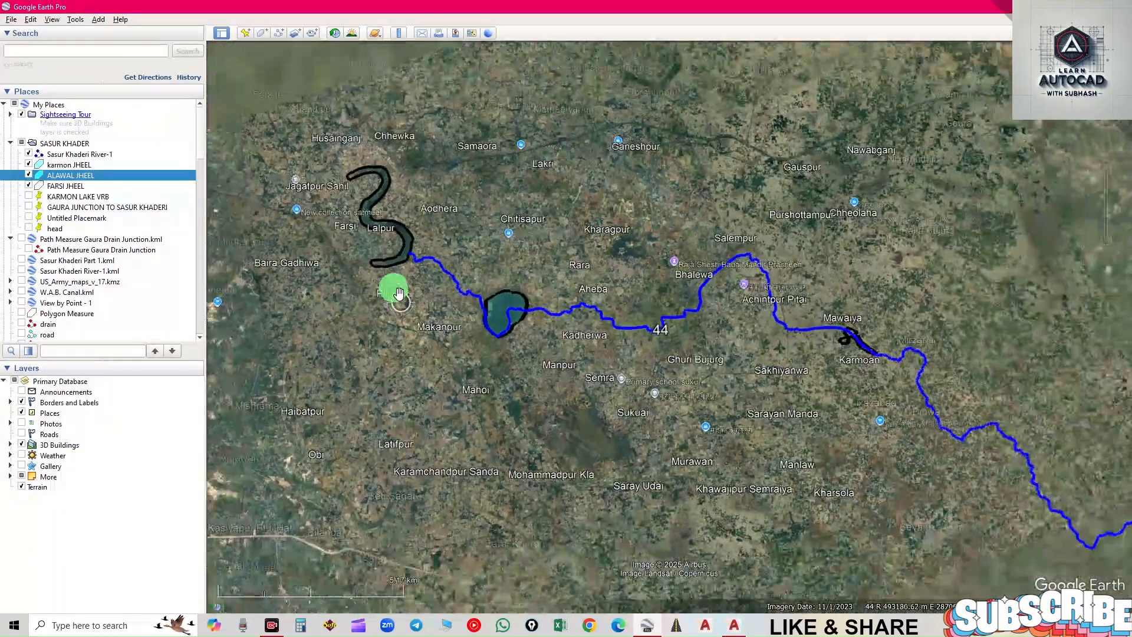
left_click(734, 625)
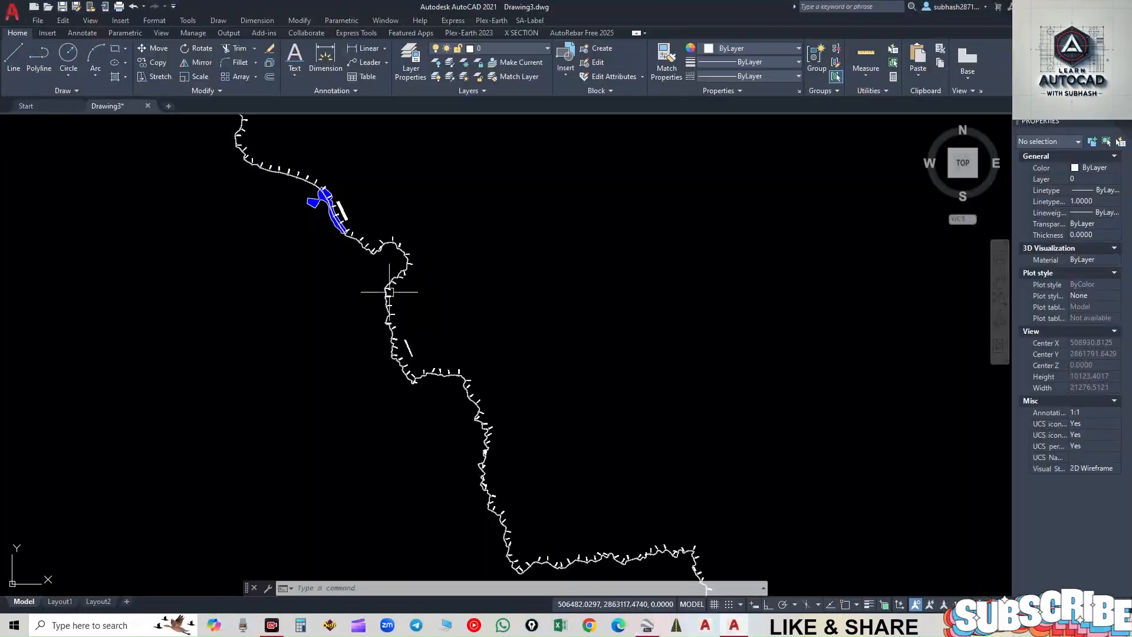
scroll(289, 235, "down", 5)
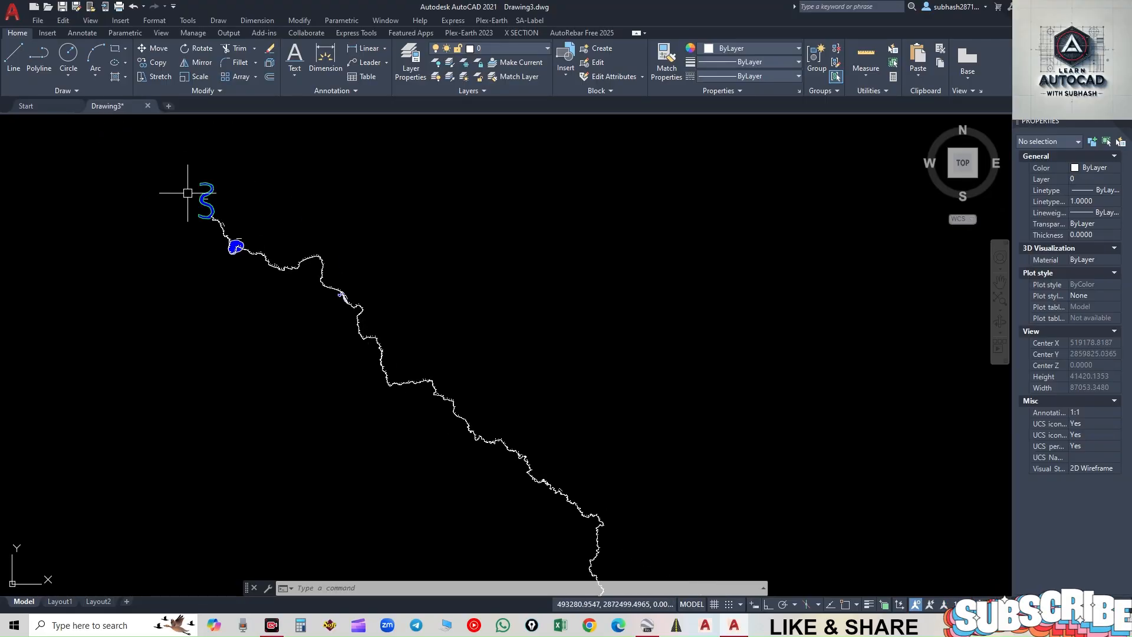
- Place the single-line text OUTFALL below the river's downstream end at chainage 0, about 82 high and rotated about 29 degrees
middle_click_drag(457, 396, 362, 185)
middle_click_drag(525, 430, 374, 222)
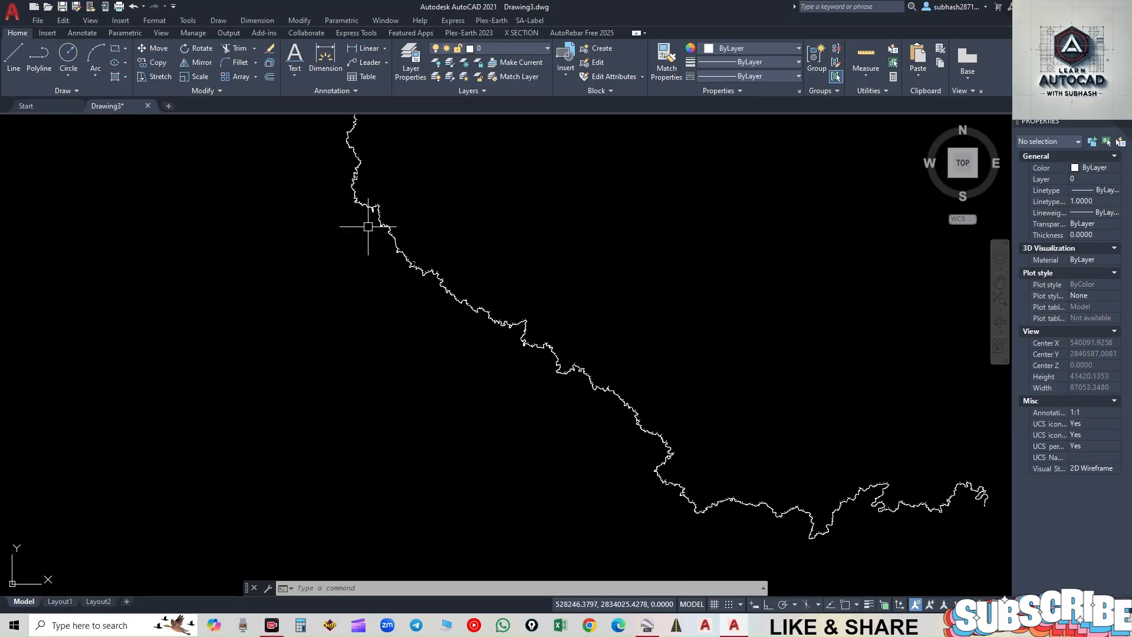
middle_click_drag(706, 508, 517, 426)
scroll(607, 374, "up", 10)
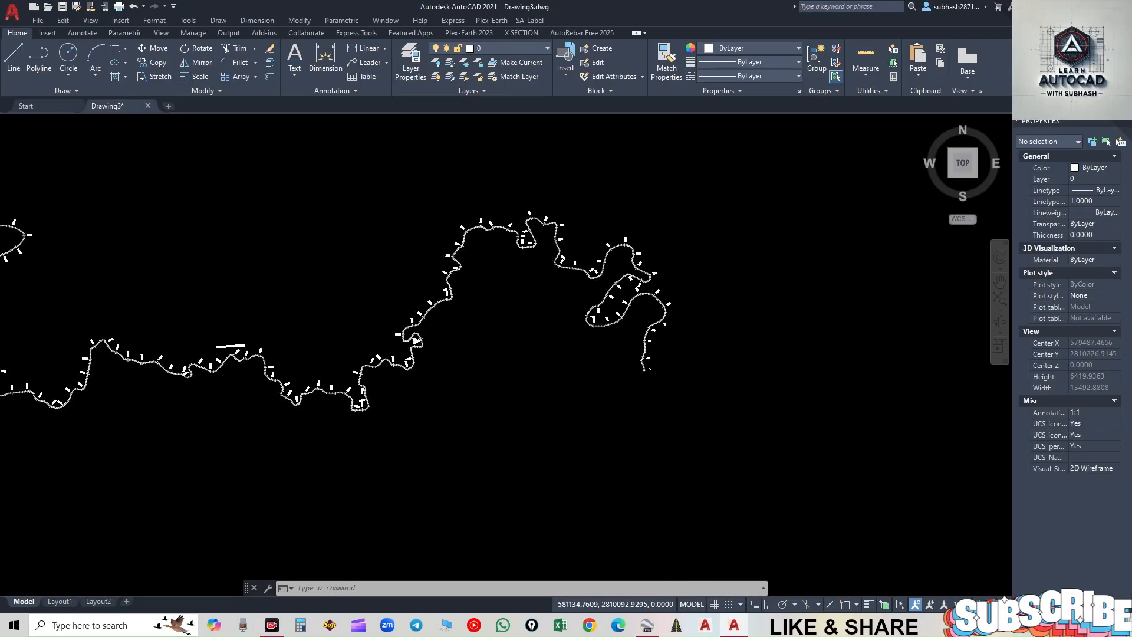
scroll(630, 376, "up", 2)
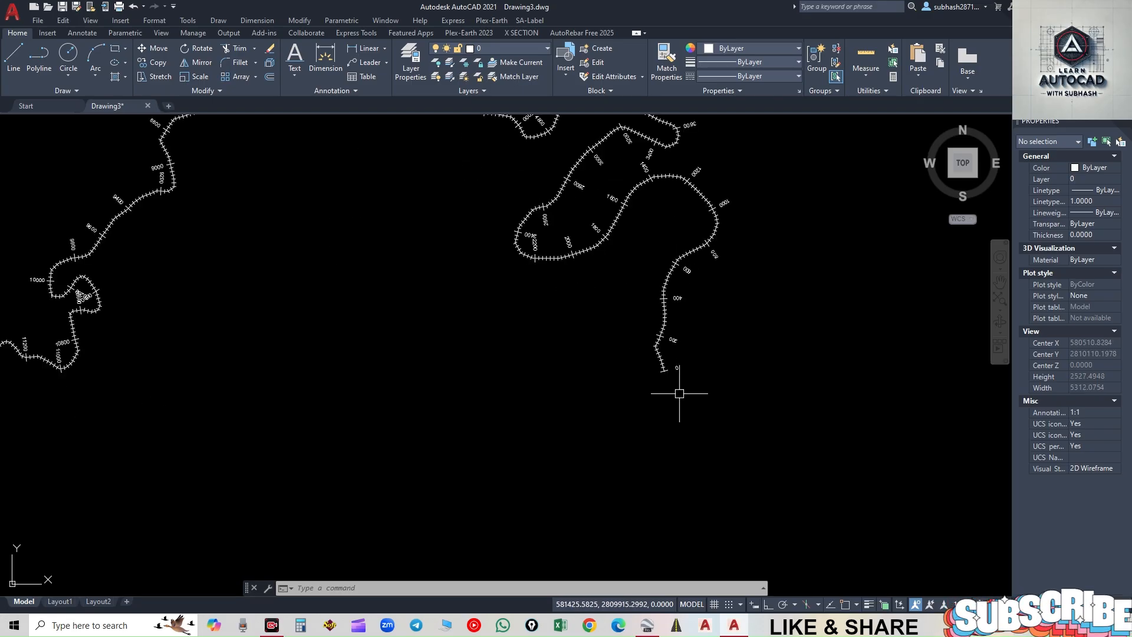
scroll(698, 387, "up", 2)
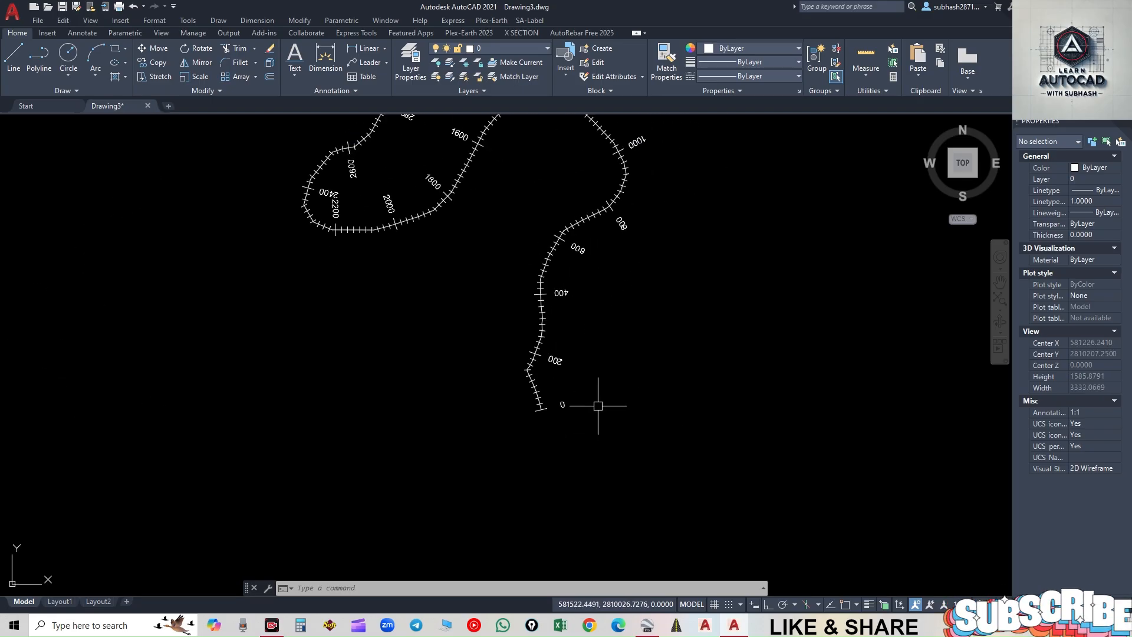
left_click(293, 79)
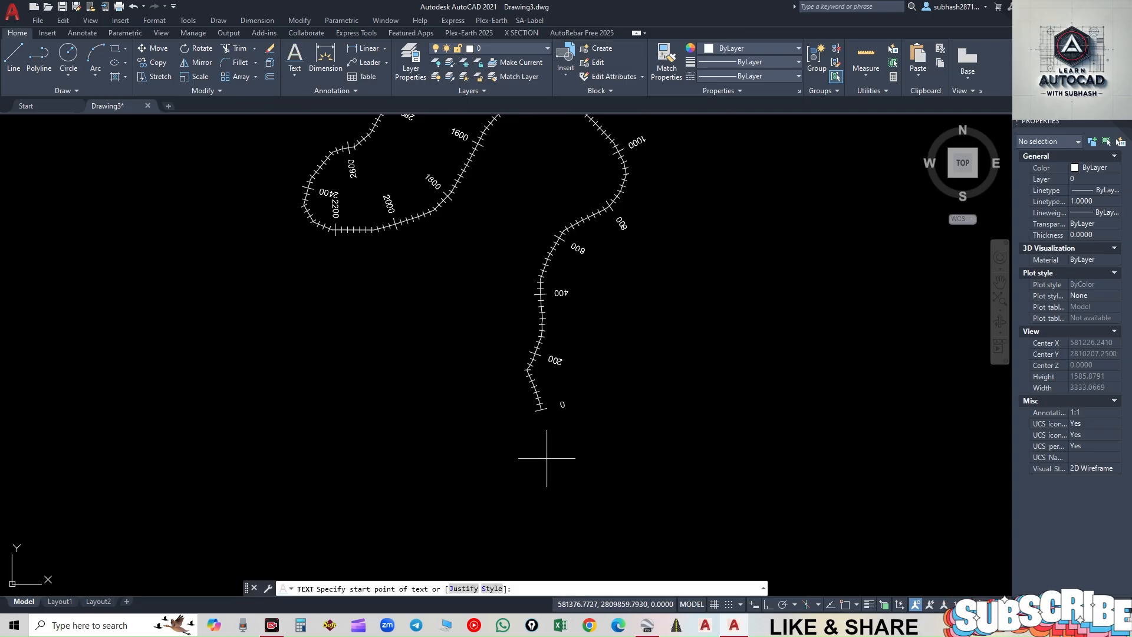
left_click(527, 460)
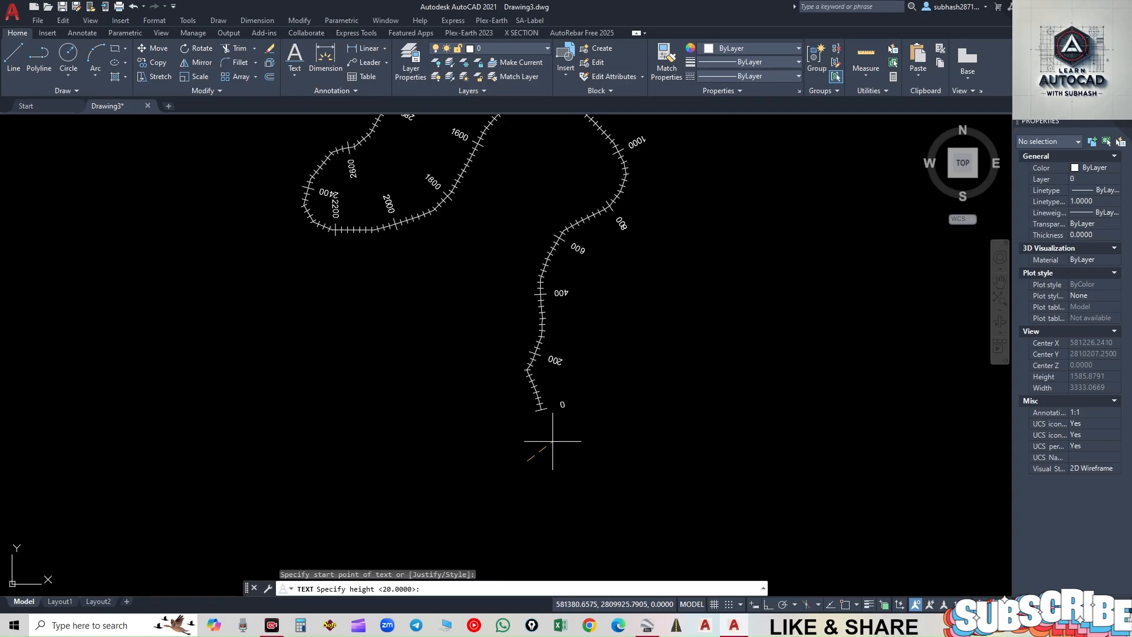
key("Return")
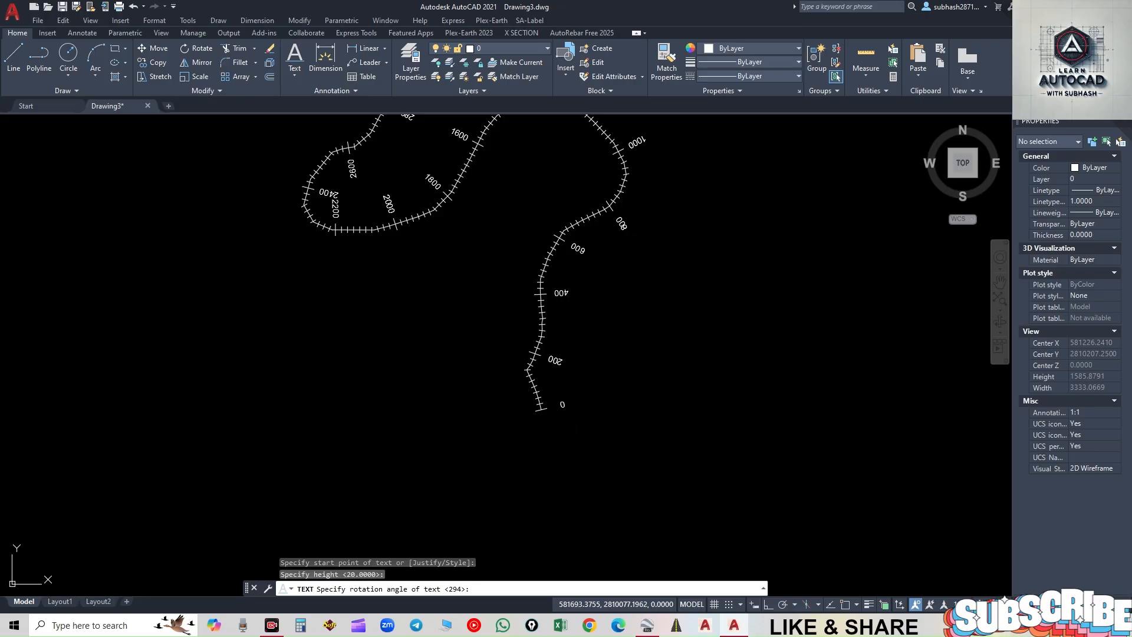
left_click(648, 394)
type("OUT")
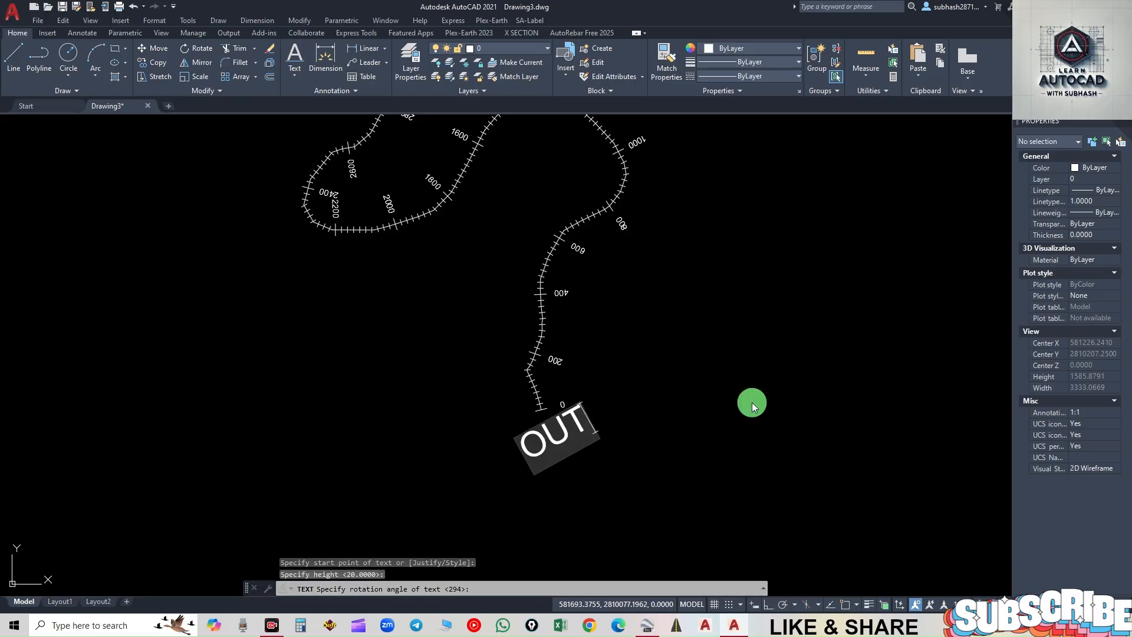
type("FALL")
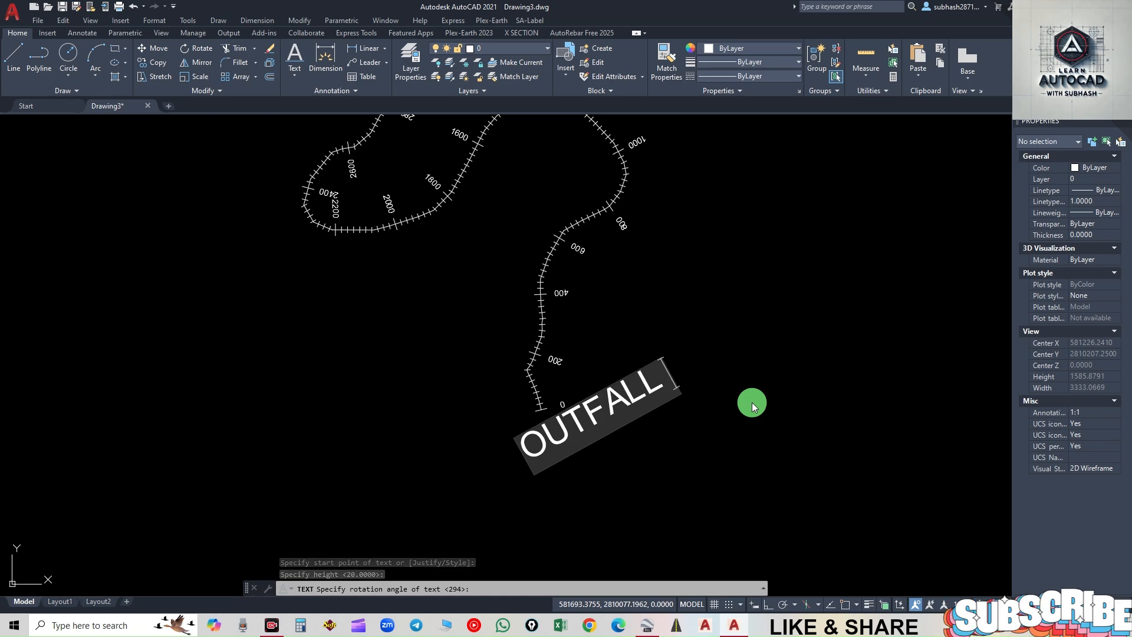
- Add YAMUNA and RIVER as two further text lines beneath OUTFALL and finish the text
key("Return")
type("YAM")
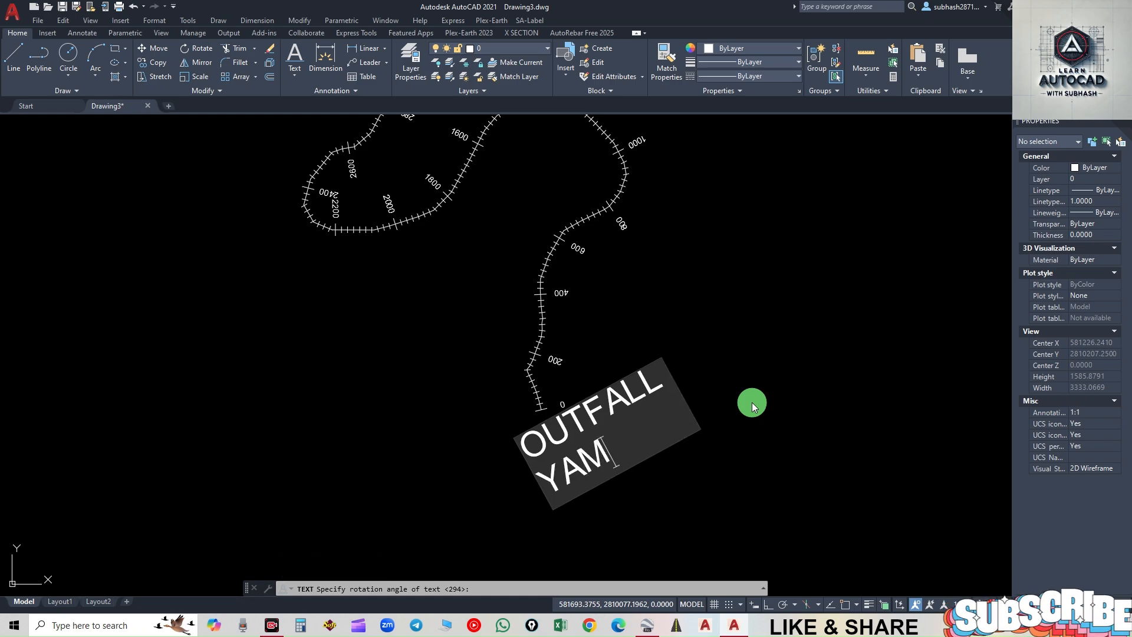
type("UNA")
key("Return")
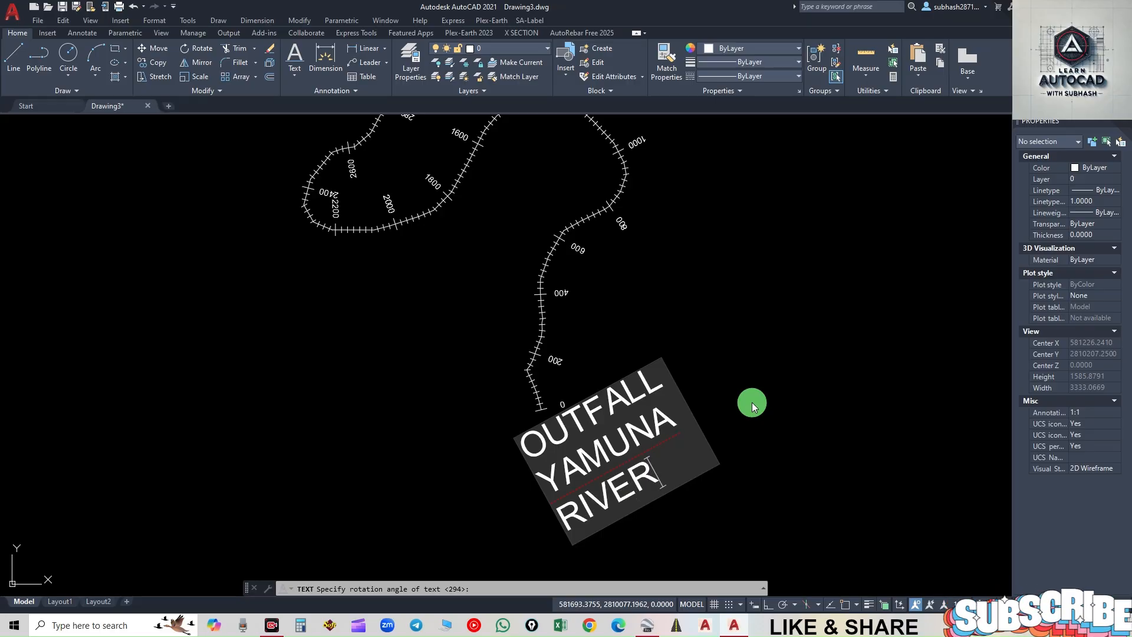
type("RIVER")
key("Return")
key("Return")
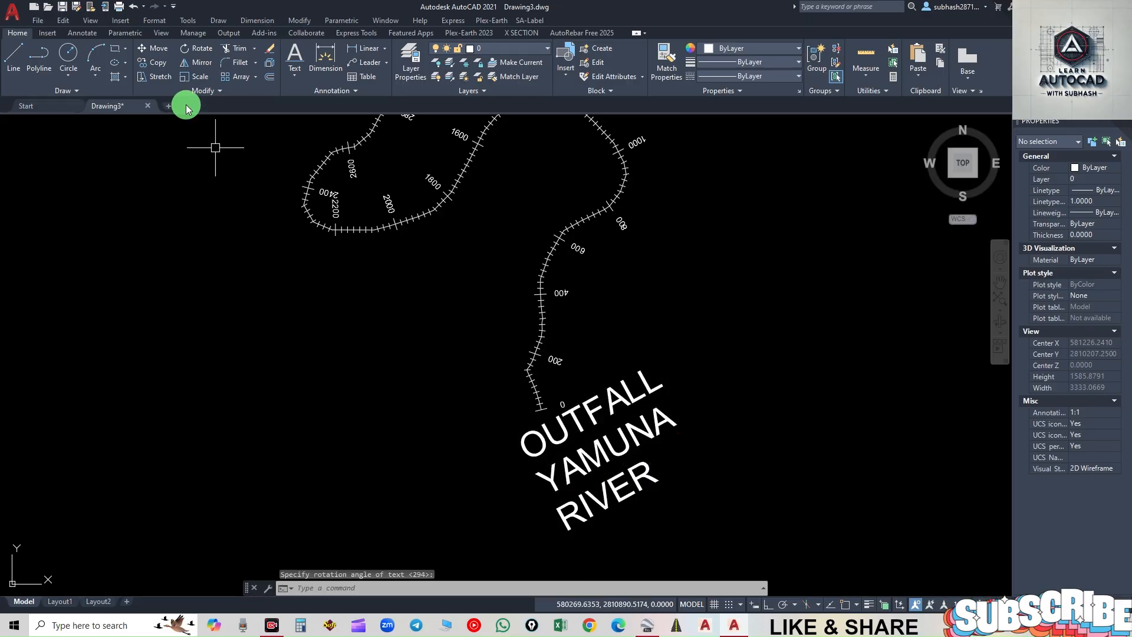
- Move the three OUTFALL YAMUNA RIVER text lines down, clear of the chainage 0 label
left_click(155, 48)
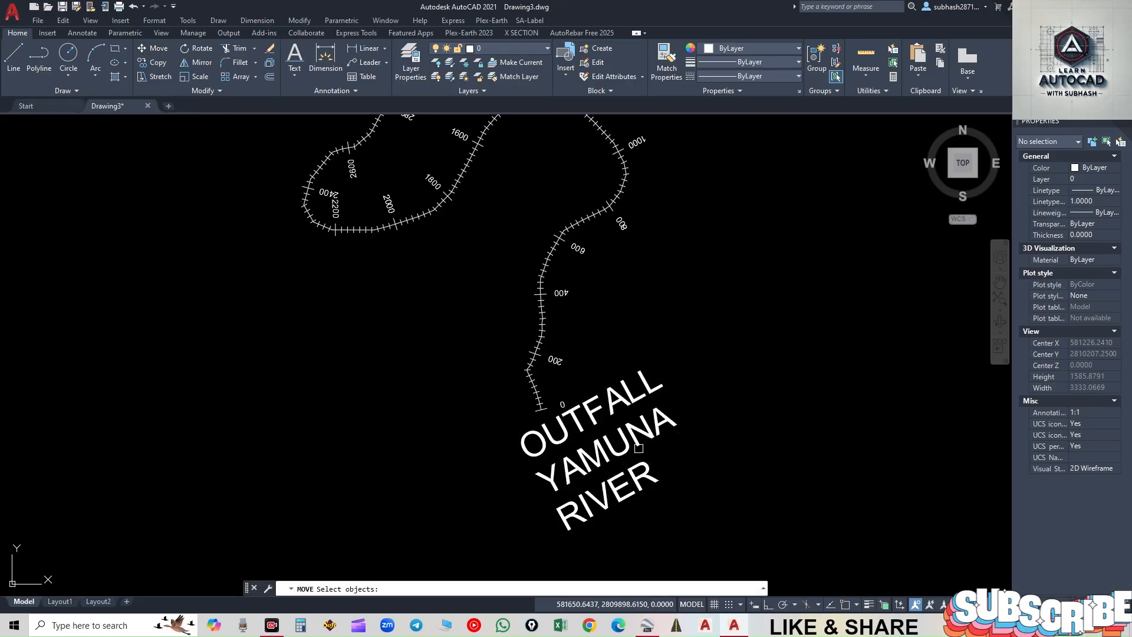
left_click(700, 327)
left_click(618, 481)
key("Return")
left_click(658, 410)
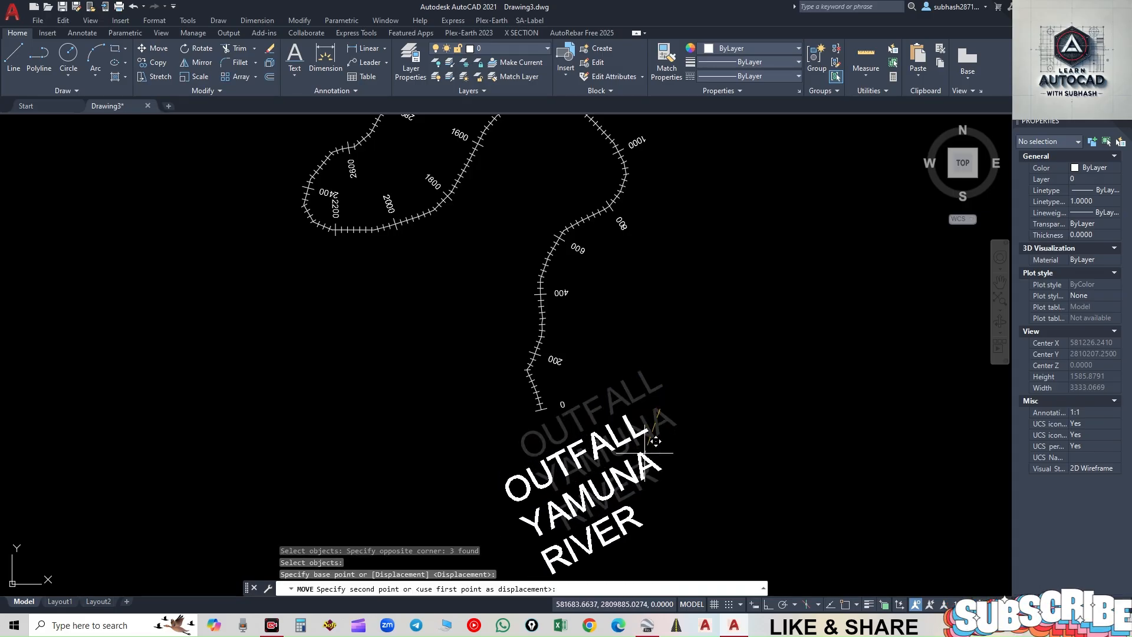
left_click(630, 454)
- Set the text height of the OUTFALL, YAMUNA and RIVER lines to 50
left_click(665, 400)
left_click(605, 551)
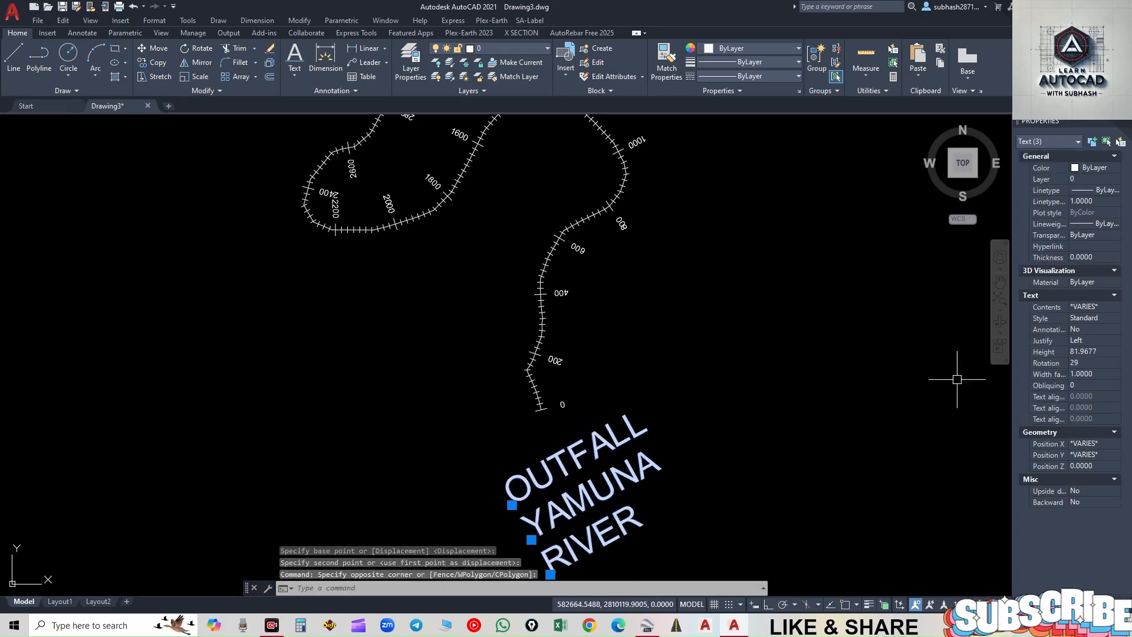
left_click(1041, 375)
left_click(1074, 352)
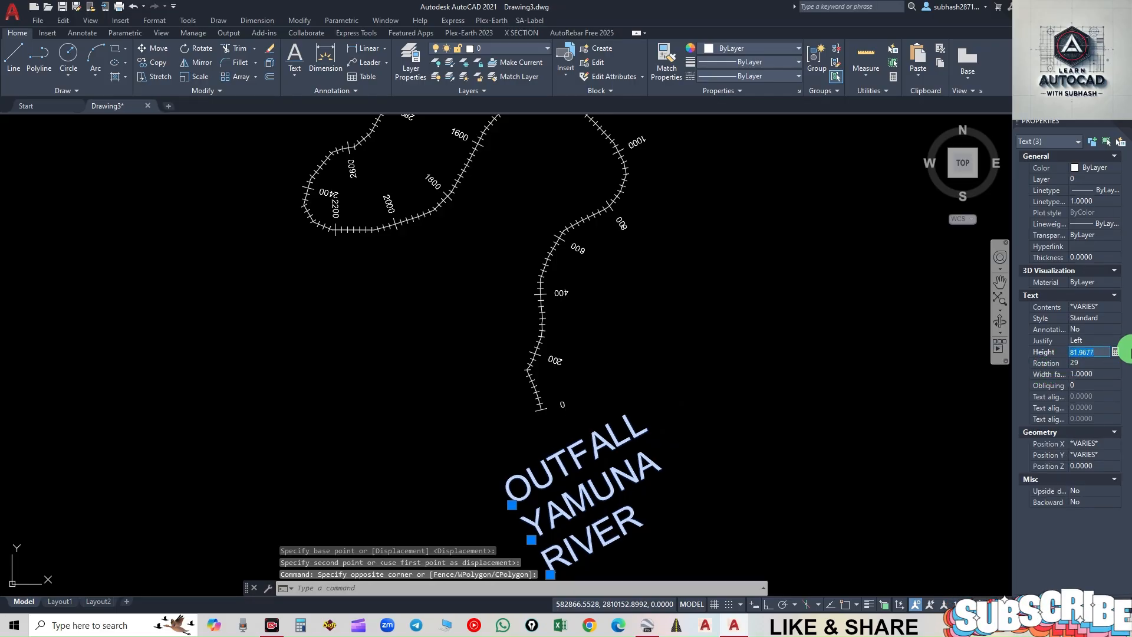
type("50")
key("Tab")
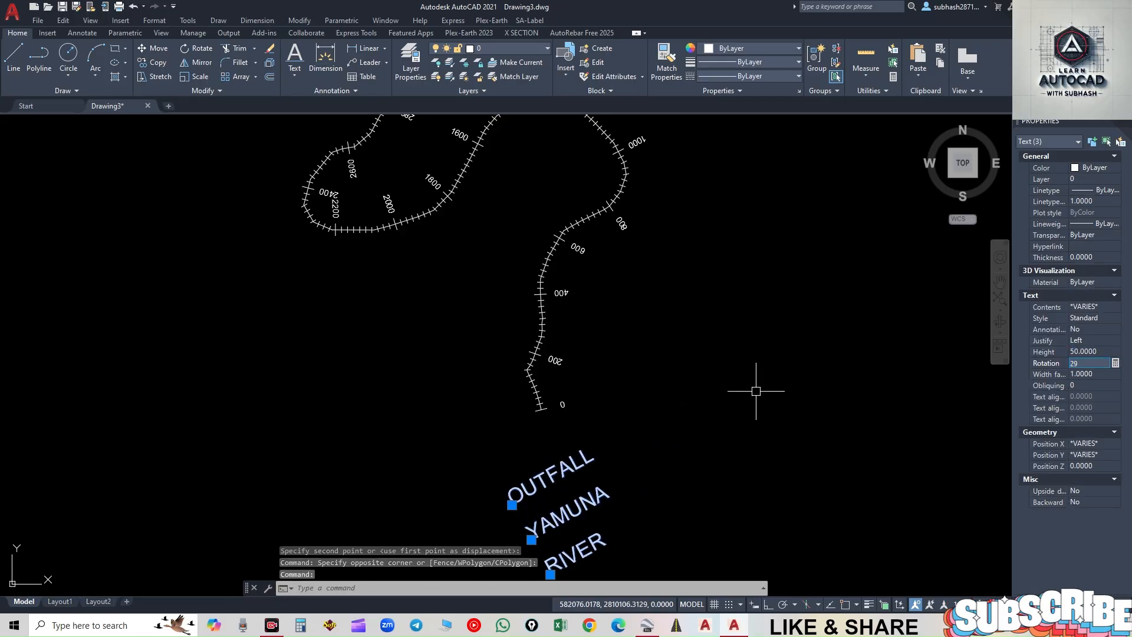
- Shift the YAMUNA and RIVER lines up so they stack closely beneath OUTFALL
middle_click_drag(672, 421, 681, 321)
left_click(540, 438)
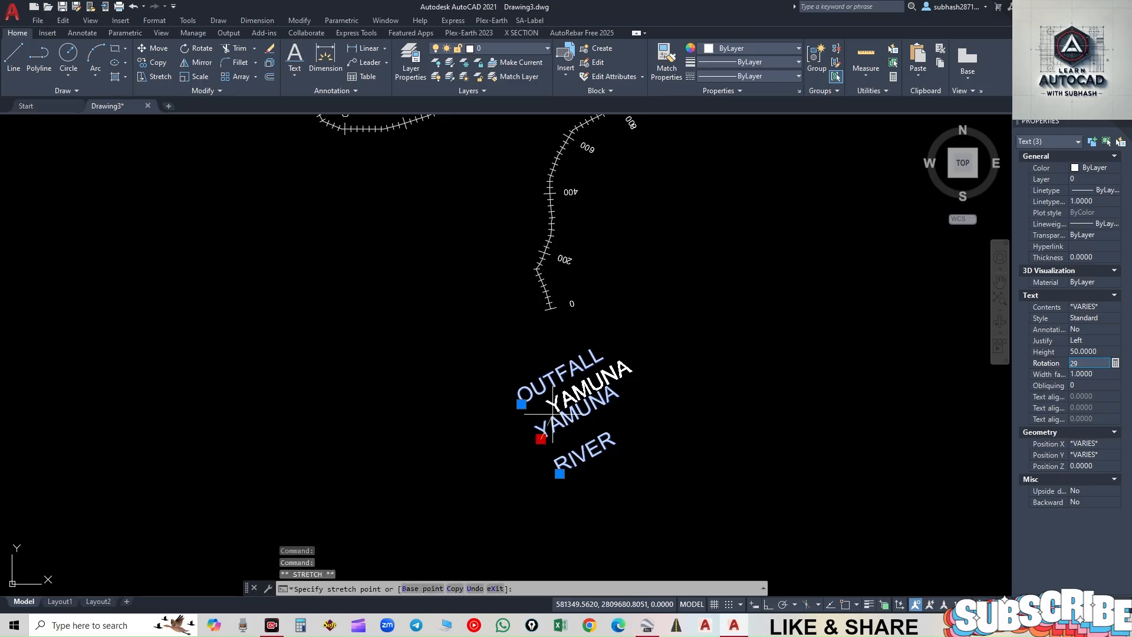
left_click(551, 413)
left_click(560, 473)
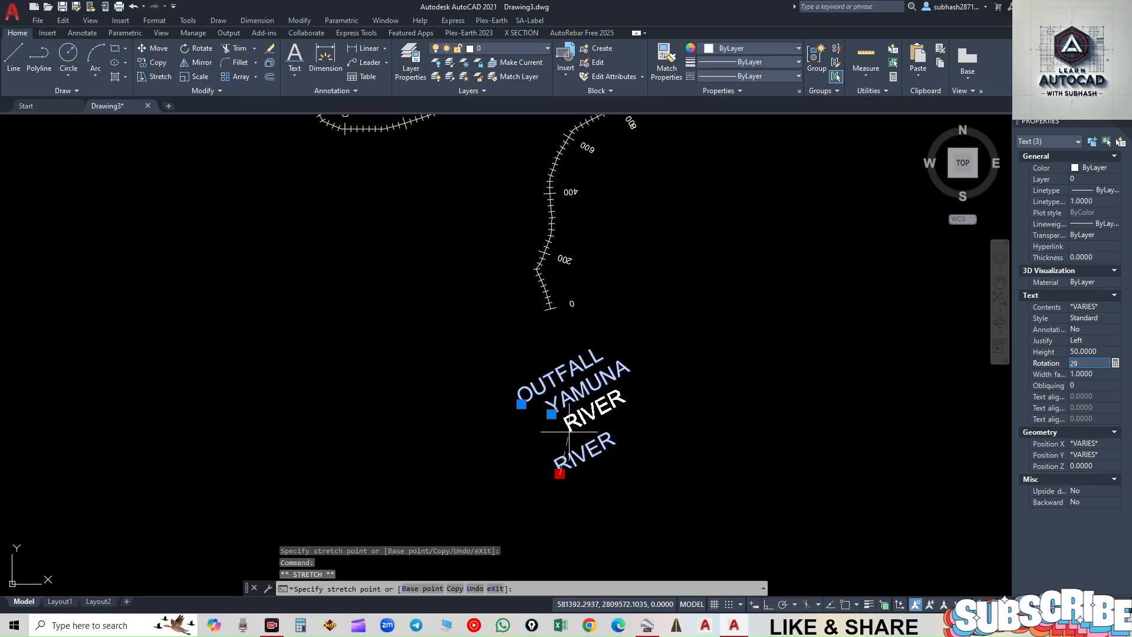
left_click(571, 428)
- Move the complete OUTFALL YAMUNA RIVER label slightly closer to the river's end at chainage 0
left_click(143, 49)
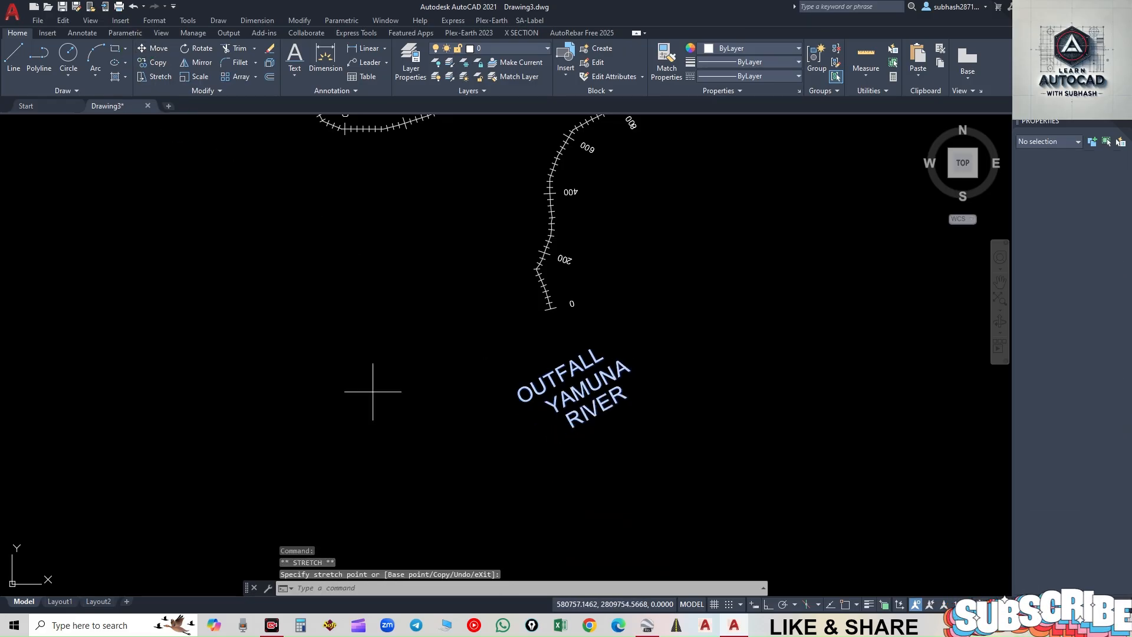
left_click(475, 483)
left_click(493, 449)
- Select all text objects similar to the chainage 206800 label near the upstream lake and bring up the Express Tools
scroll(701, 458, "down", 4)
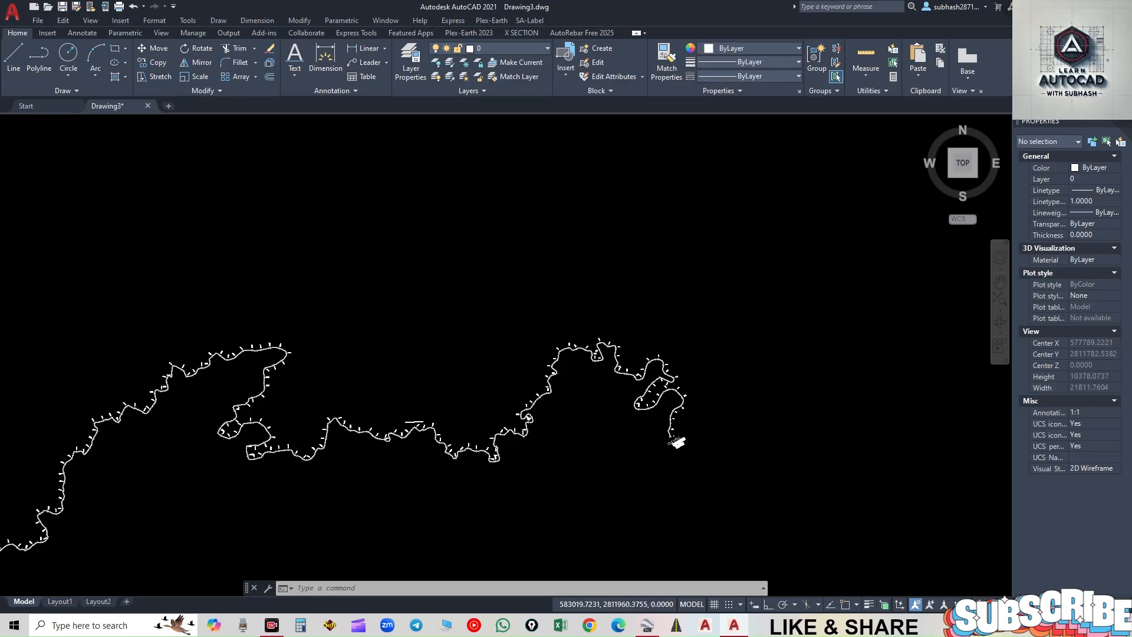
scroll(751, 346, "down", 8)
middle_click_drag(438, 235, 549, 457)
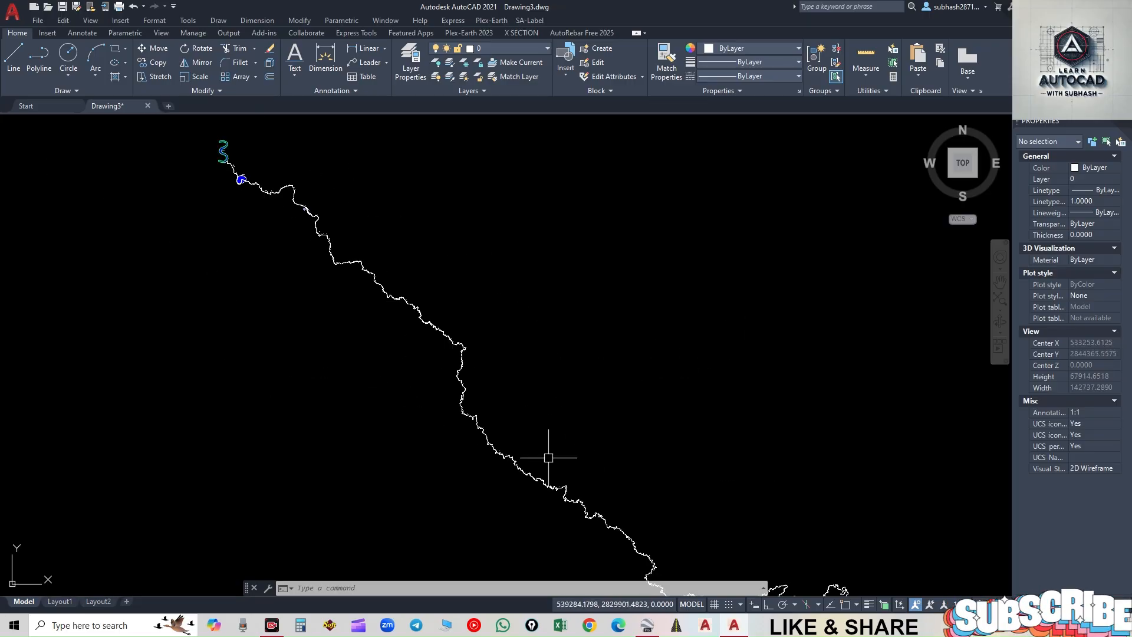
middle_click_drag(291, 181, 417, 328)
scroll(351, 299, "up", 6)
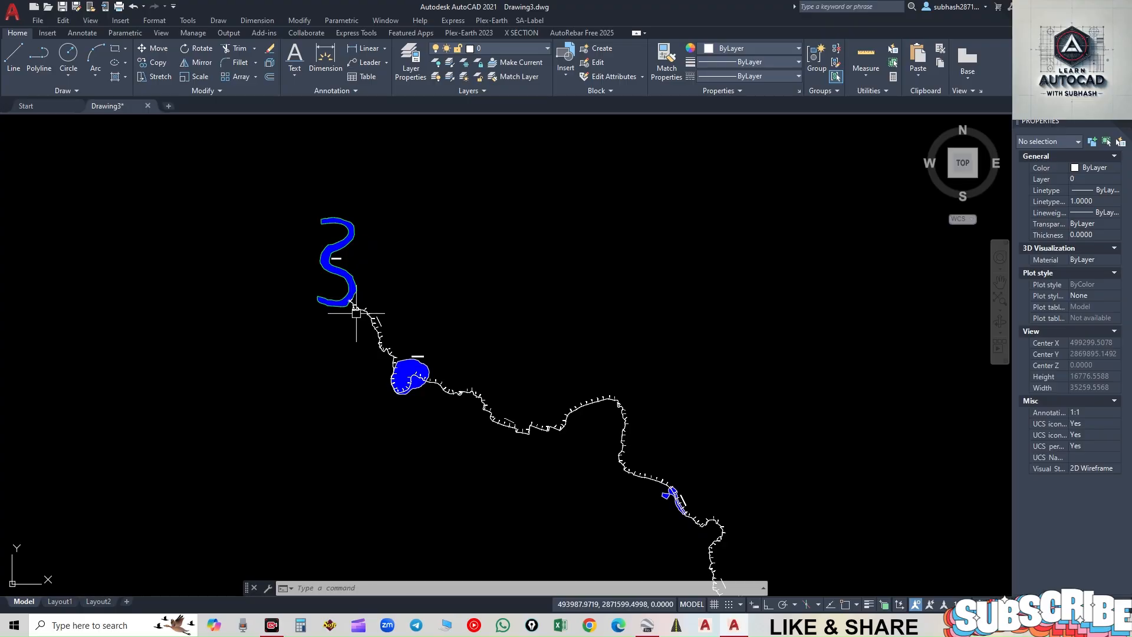
scroll(364, 305, "up", 4)
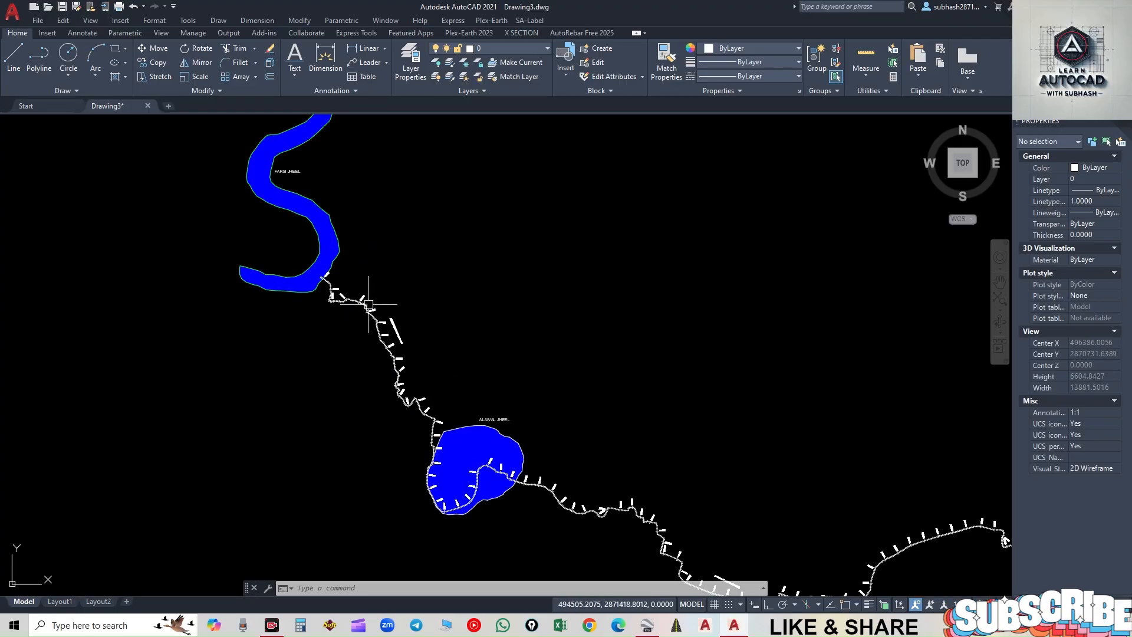
scroll(368, 305, "up", 6)
mouse_move(352, 267)
middle_mouse_down()
mouse_move(442, 328)
mouse_move(466, 360)
middle_mouse_up()
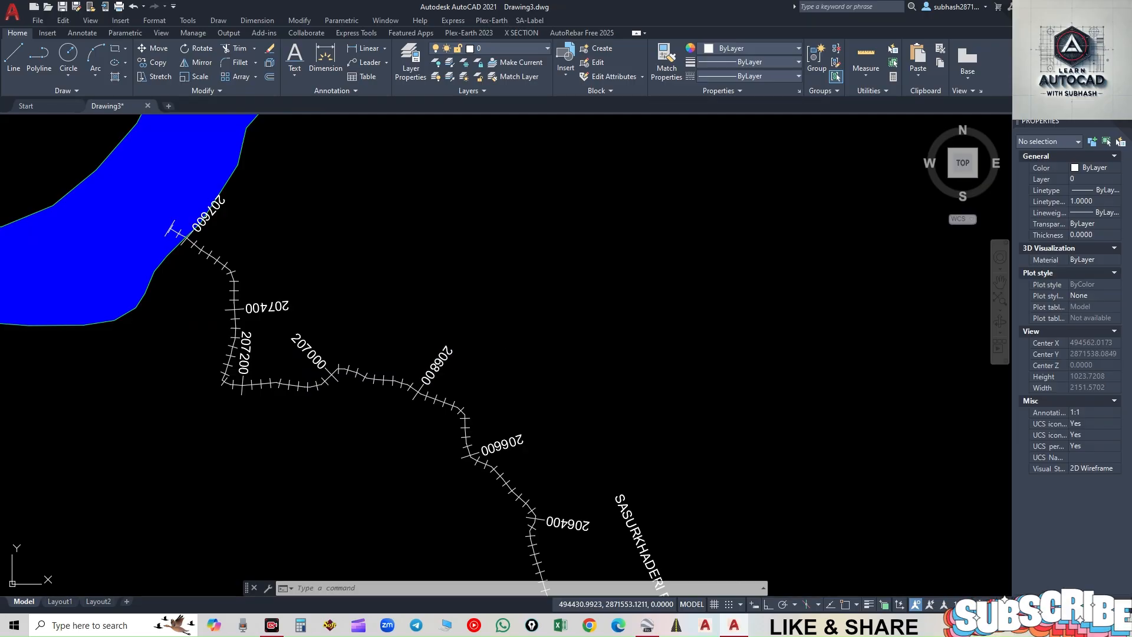
left_click(445, 344)
right_click(446, 357)
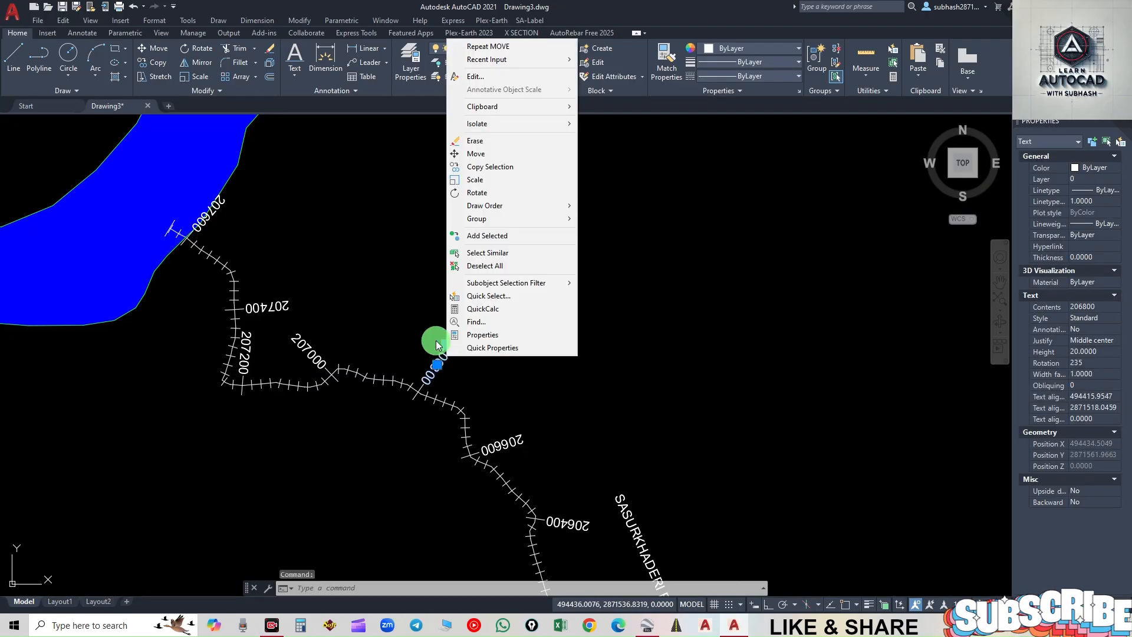
left_click(478, 258)
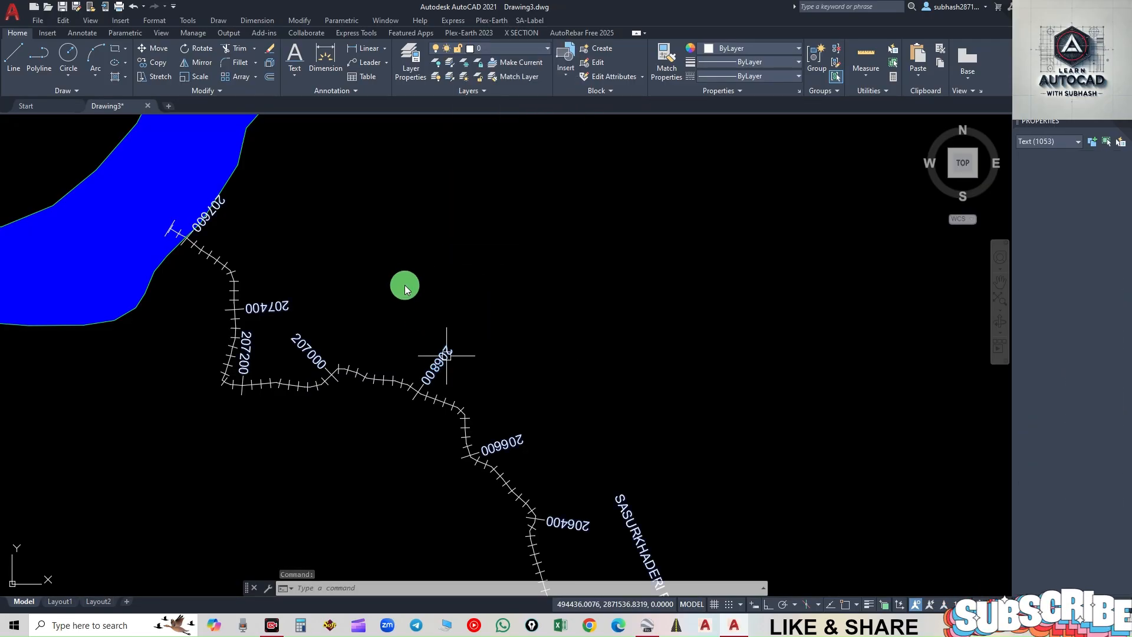
scroll(370, 314, "down", 5)
scroll(373, 294, "down", 3)
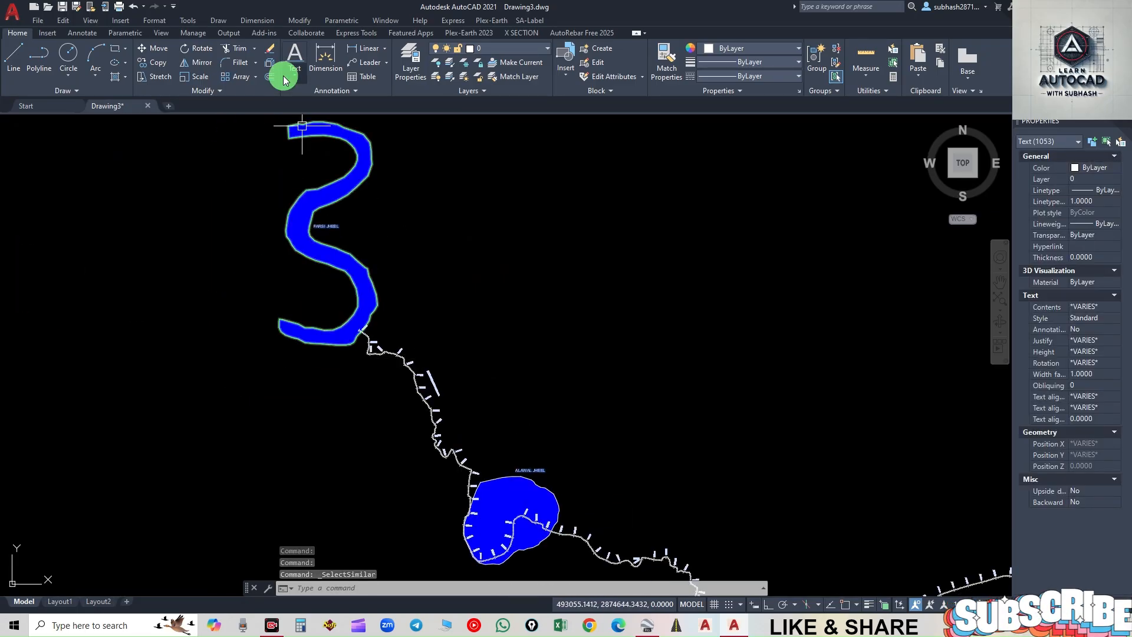
left_click(355, 33)
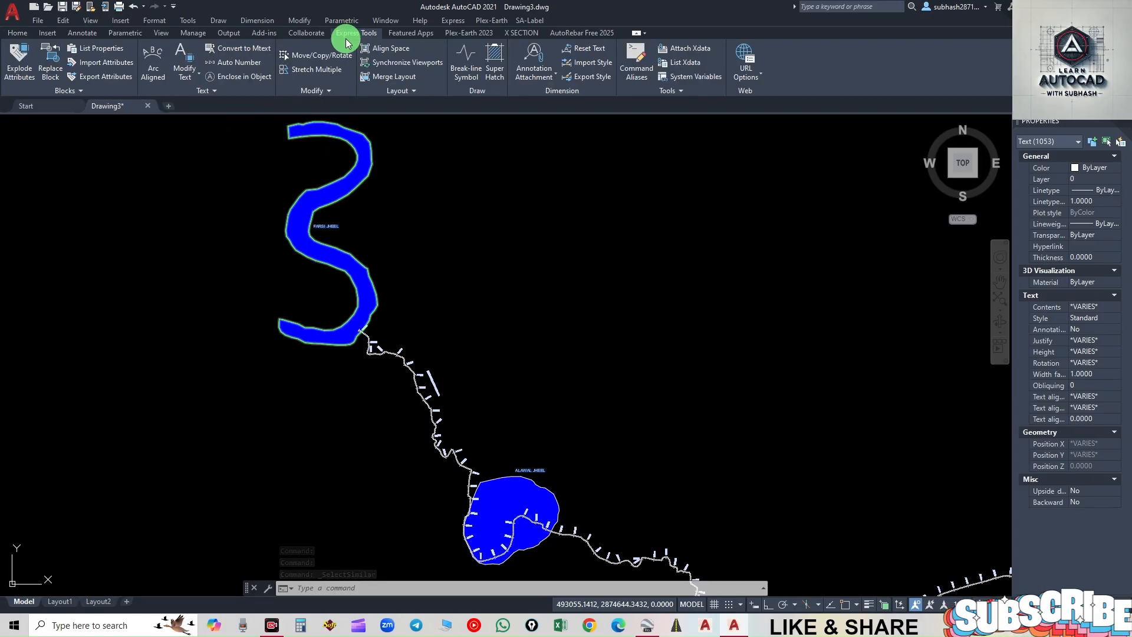
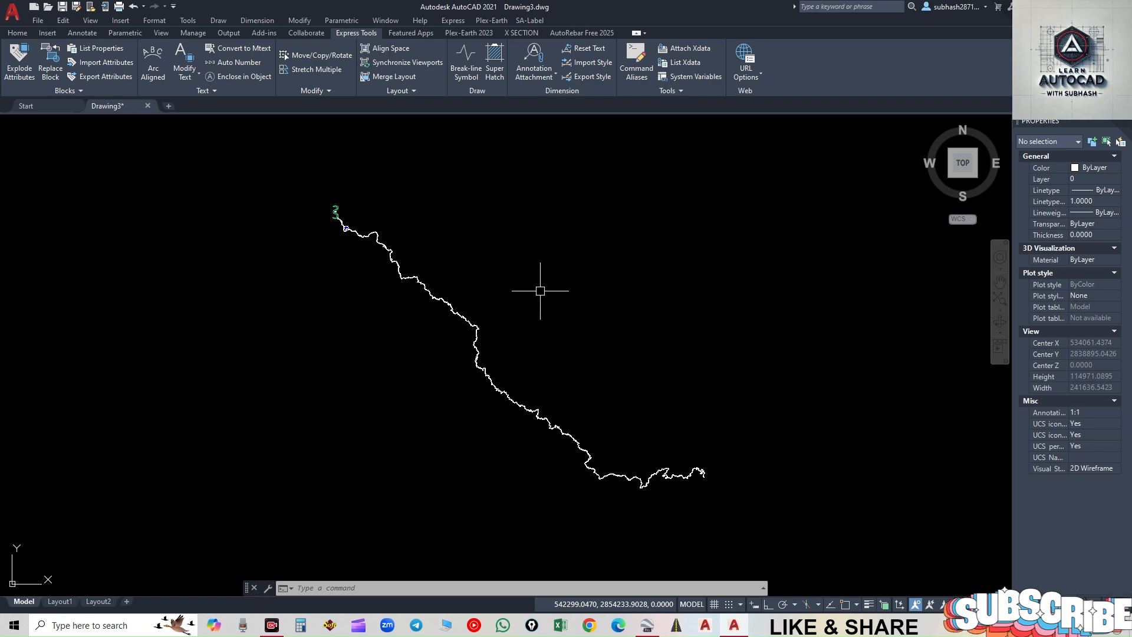
- Start the online maps import tool and set its map type to KML Export
type("IAT")
key("Return")
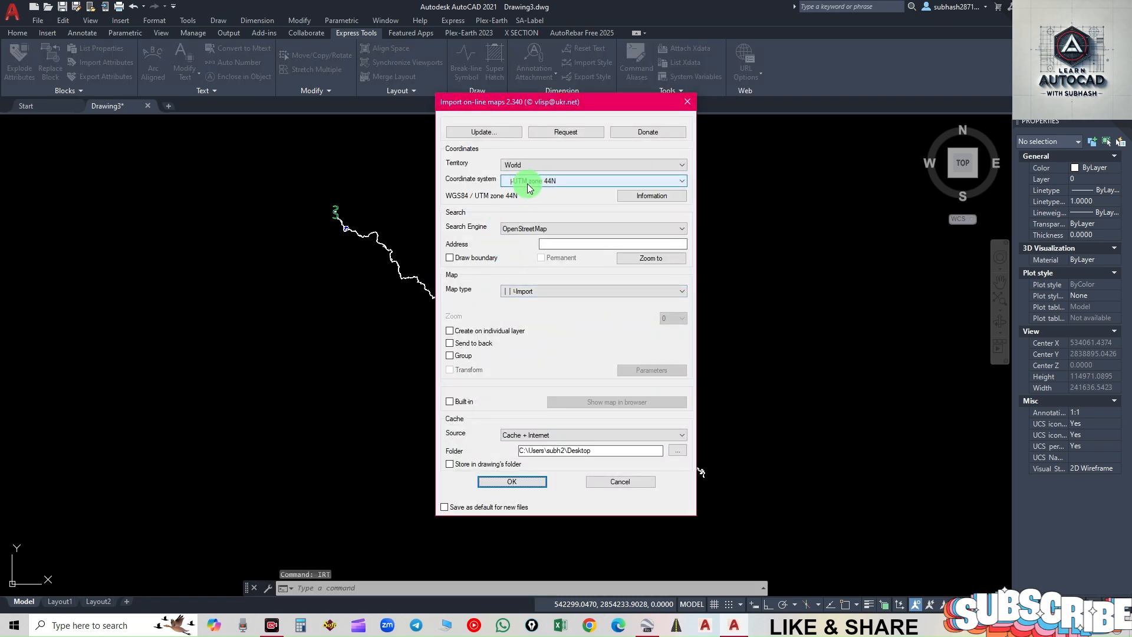
left_click(531, 291)
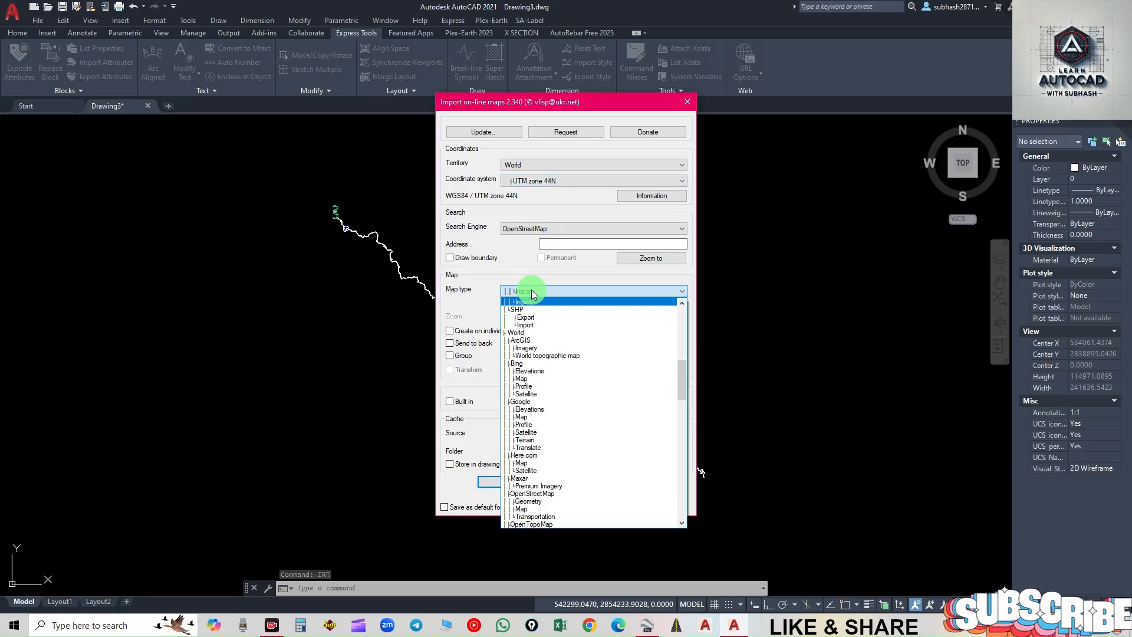
left_click_drag(682, 380, 684, 366)
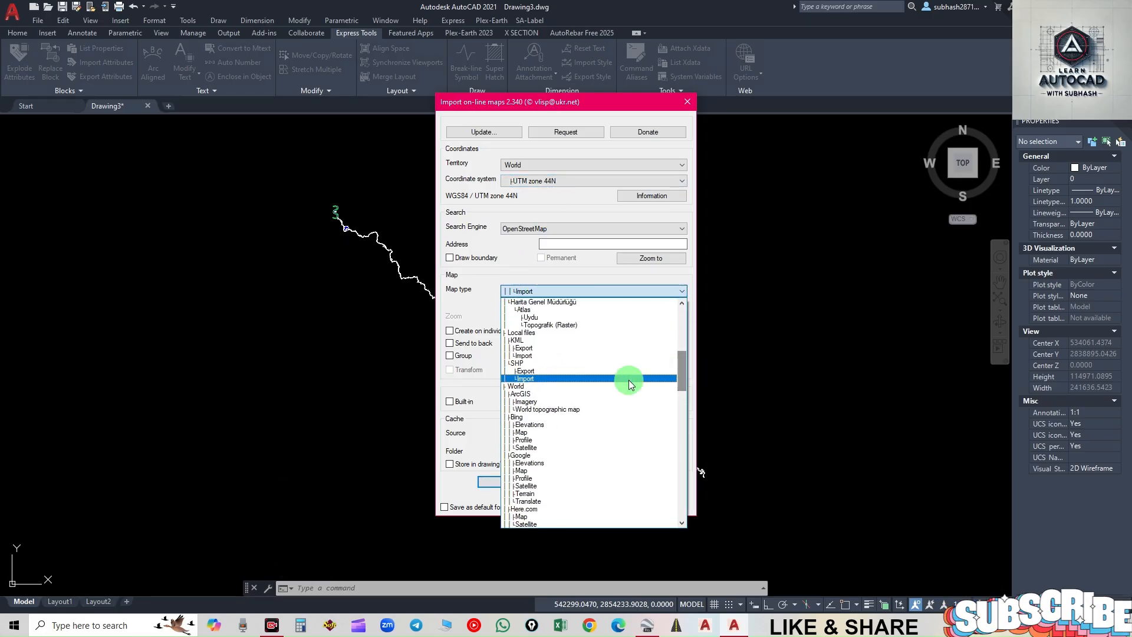
left_click(531, 349)
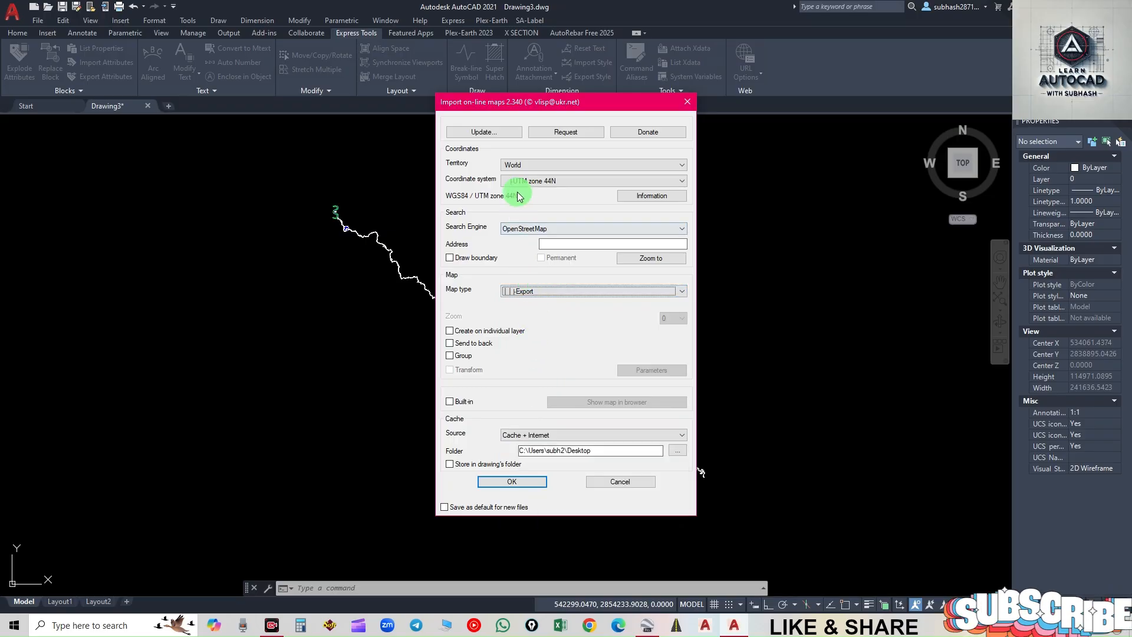
left_click(513, 480)
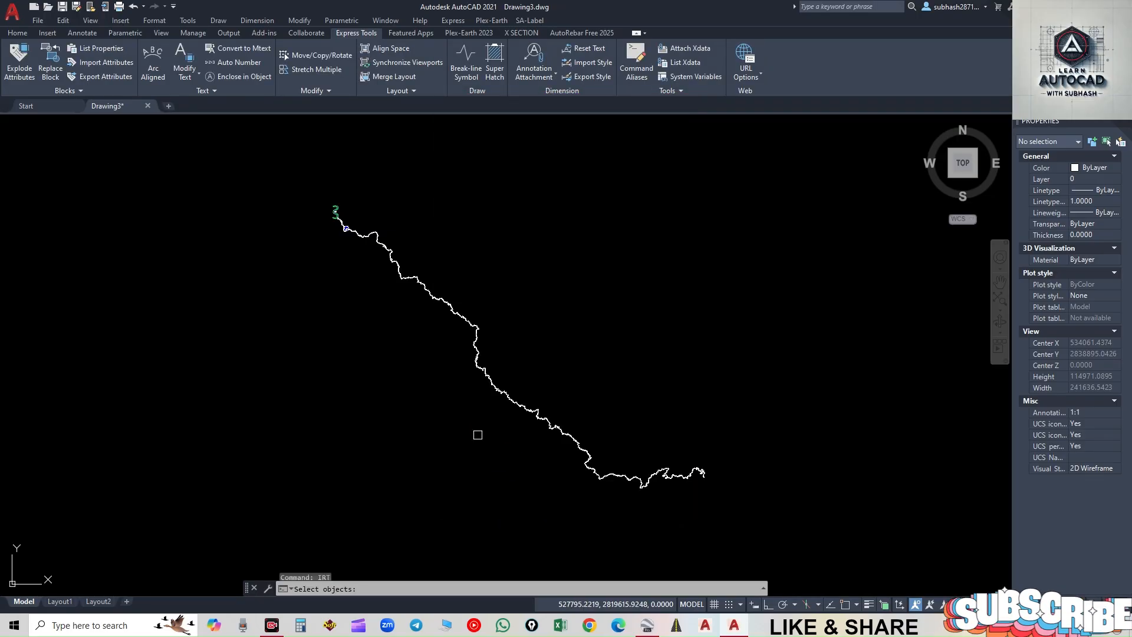
- Select the entire river drawing, including the lakes and all labels, as the objects to export
left_click(298, 184)
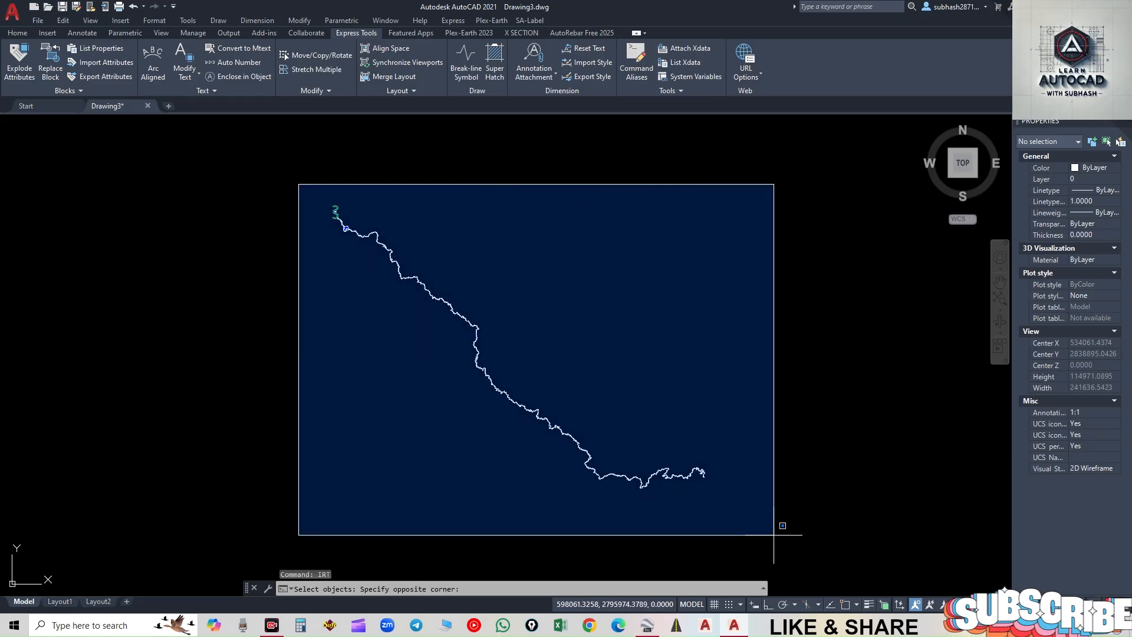
left_click(774, 535)
right_click(790, 534)
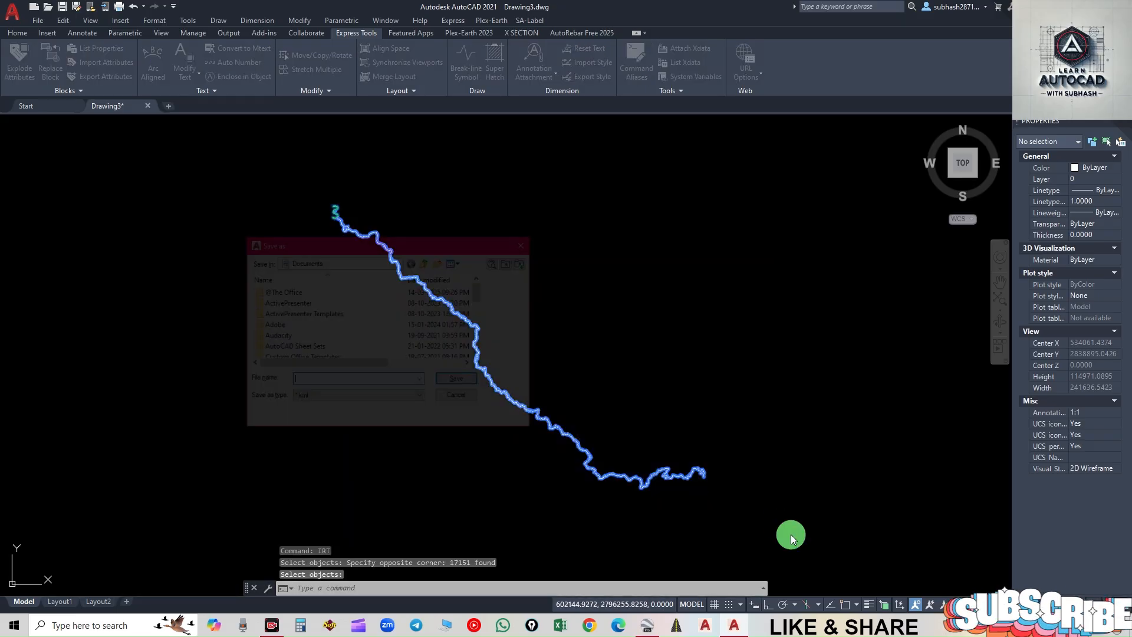
- Save the KML export as SK1 on the Desktop and decline opening the file
left_click(319, 381)
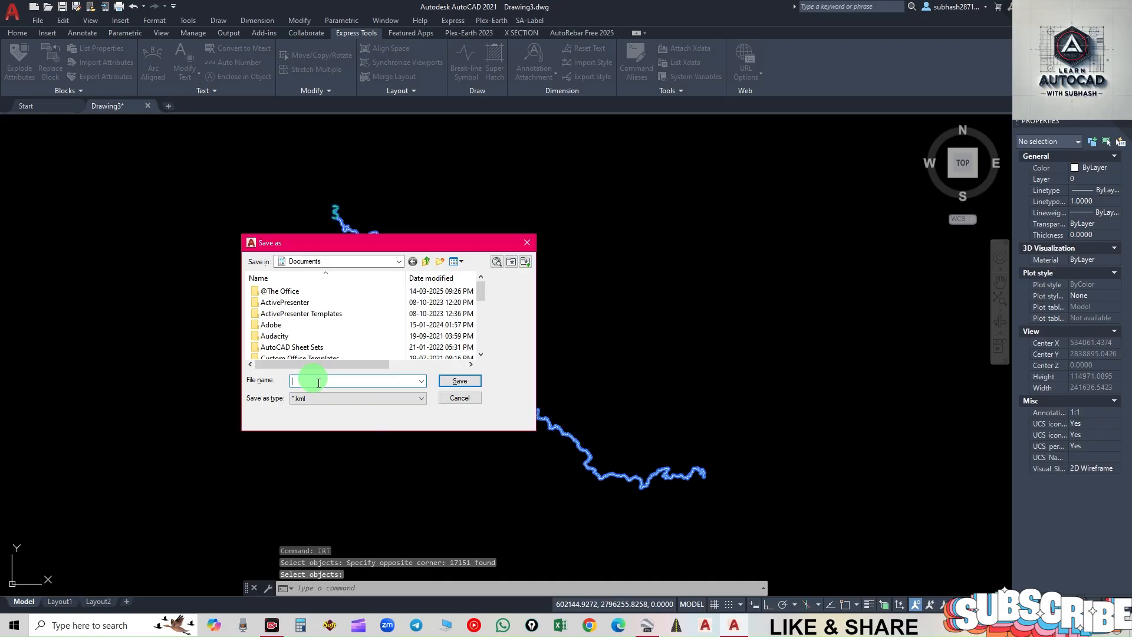
type("SK")
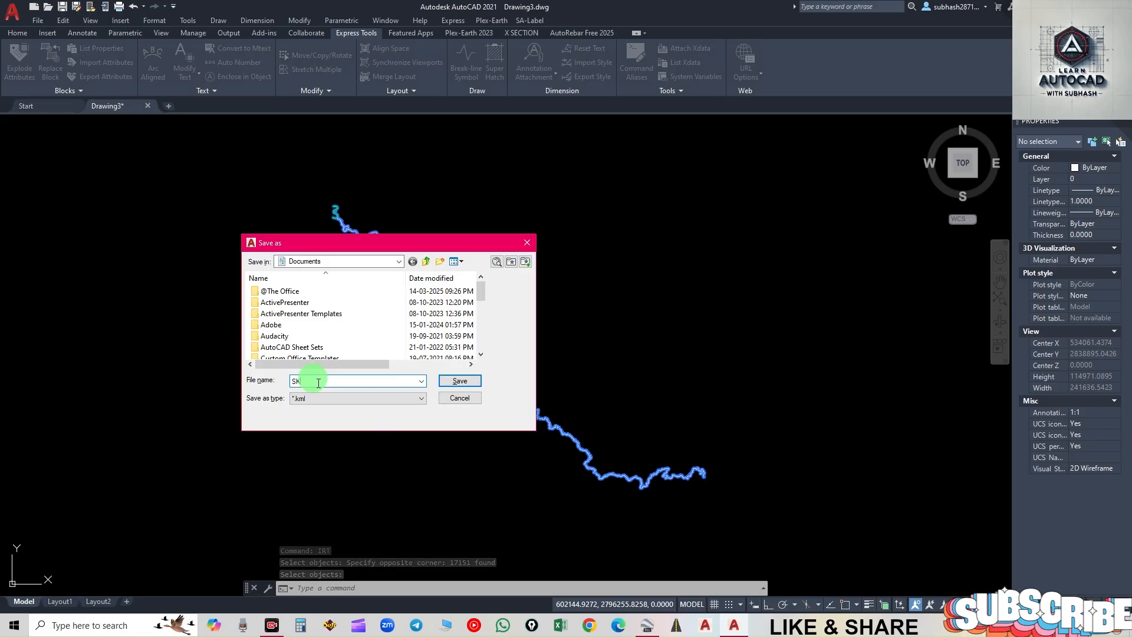
type("1")
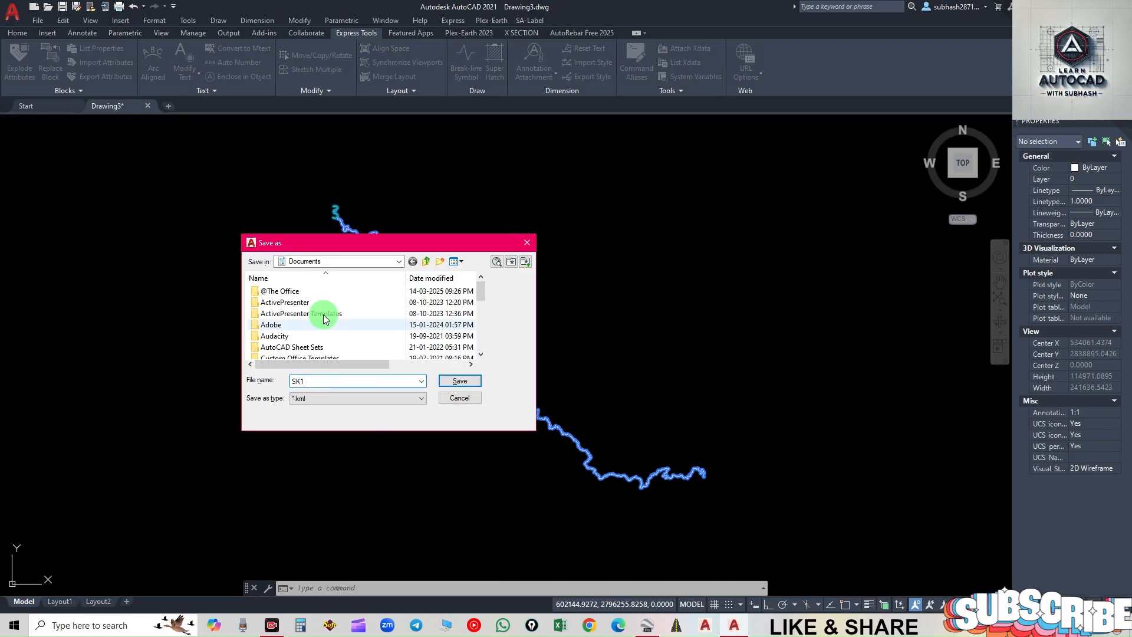
left_click(356, 263)
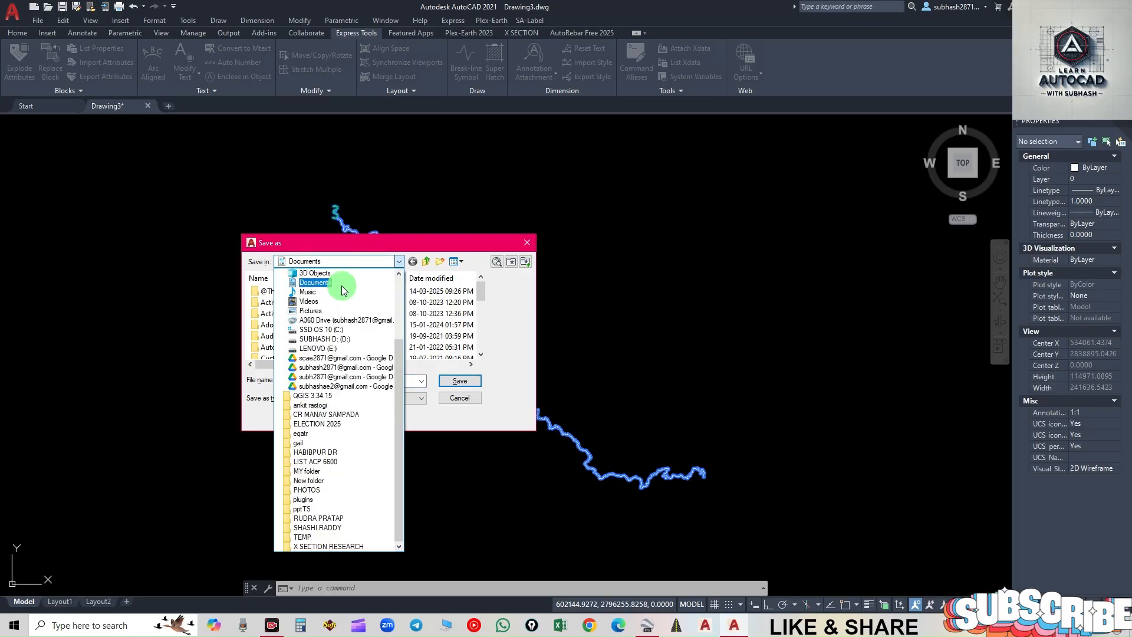
scroll(398, 365, "up", 1)
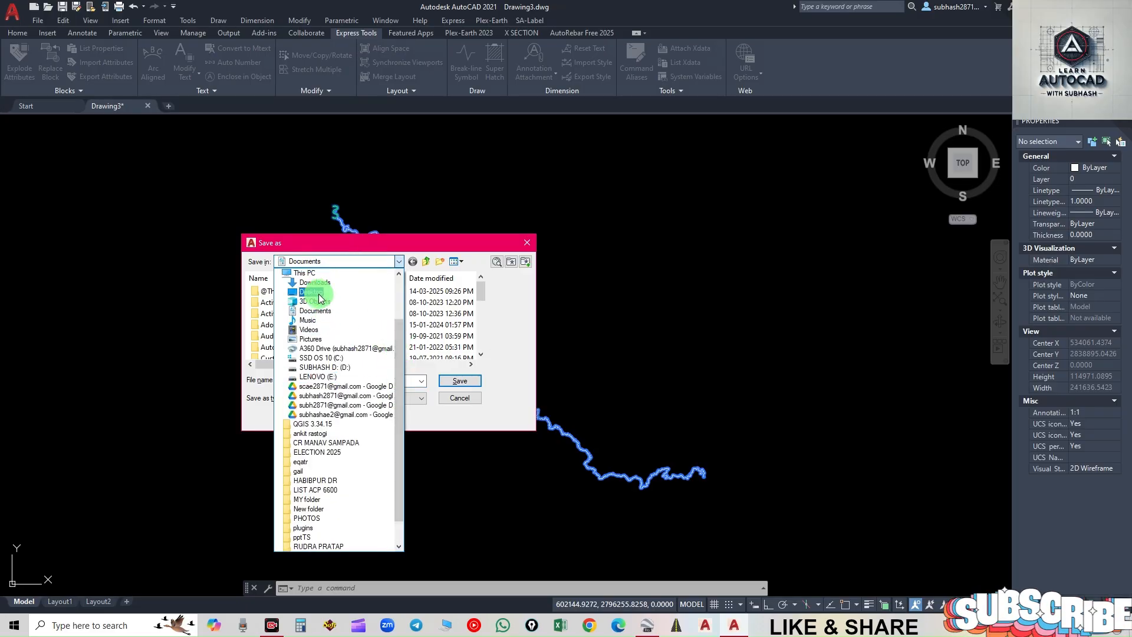
left_click(316, 292)
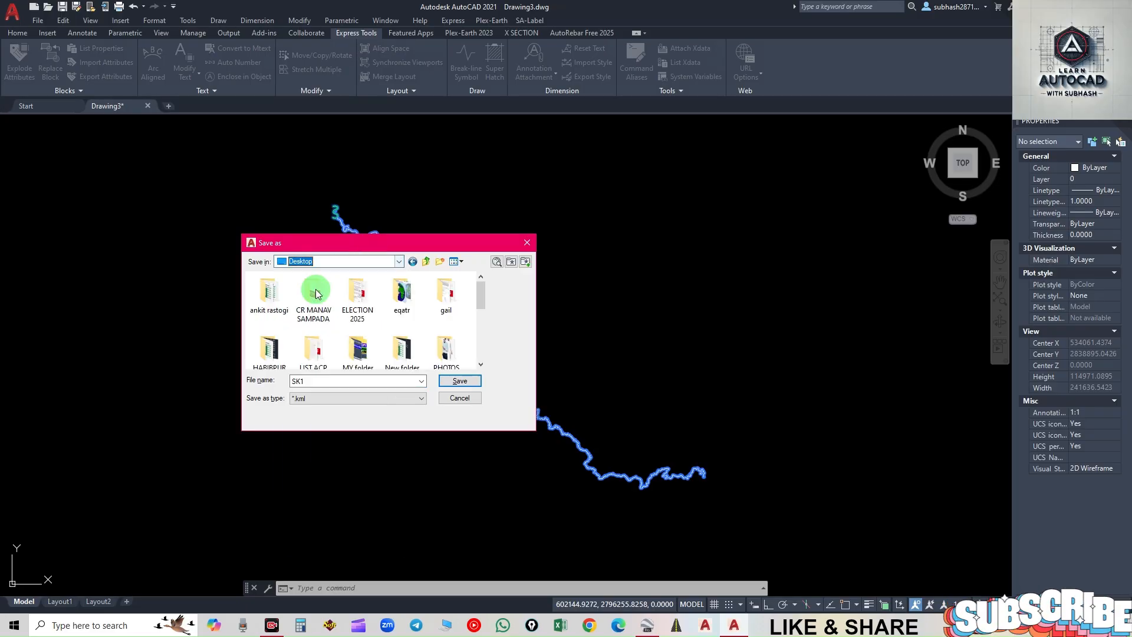
left_click(460, 382)
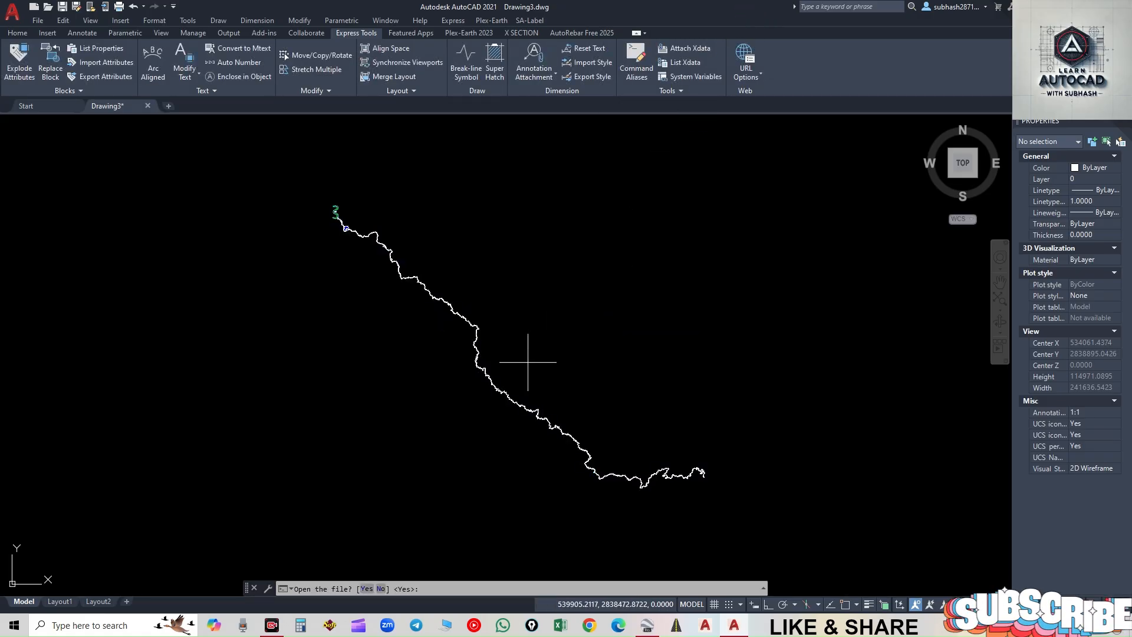
left_click(329, 589)
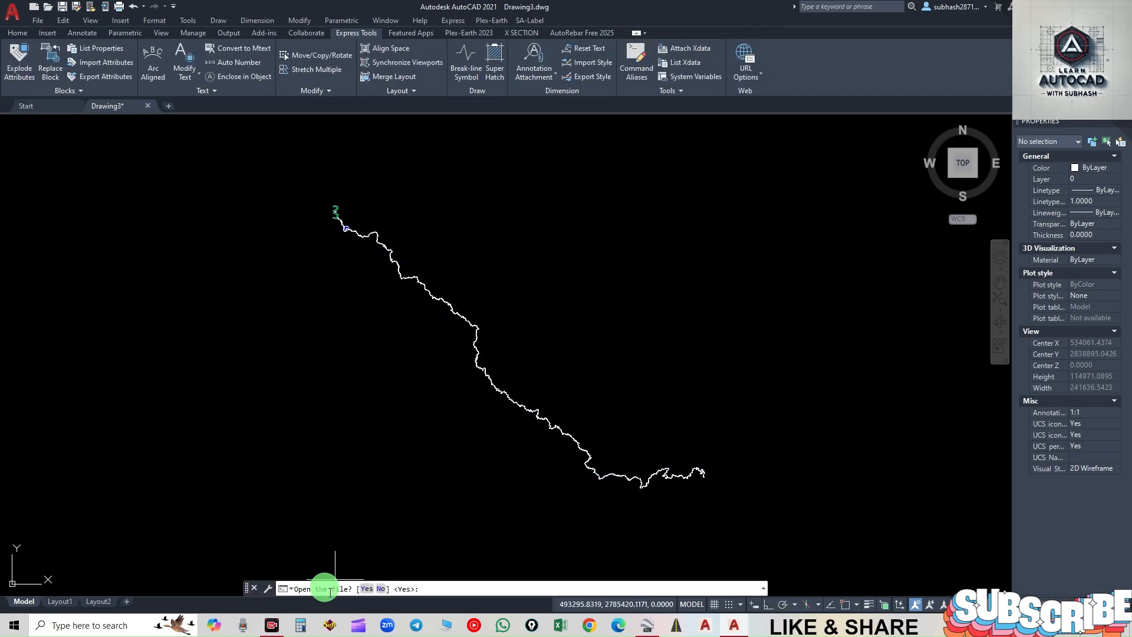
left_click(383, 588)
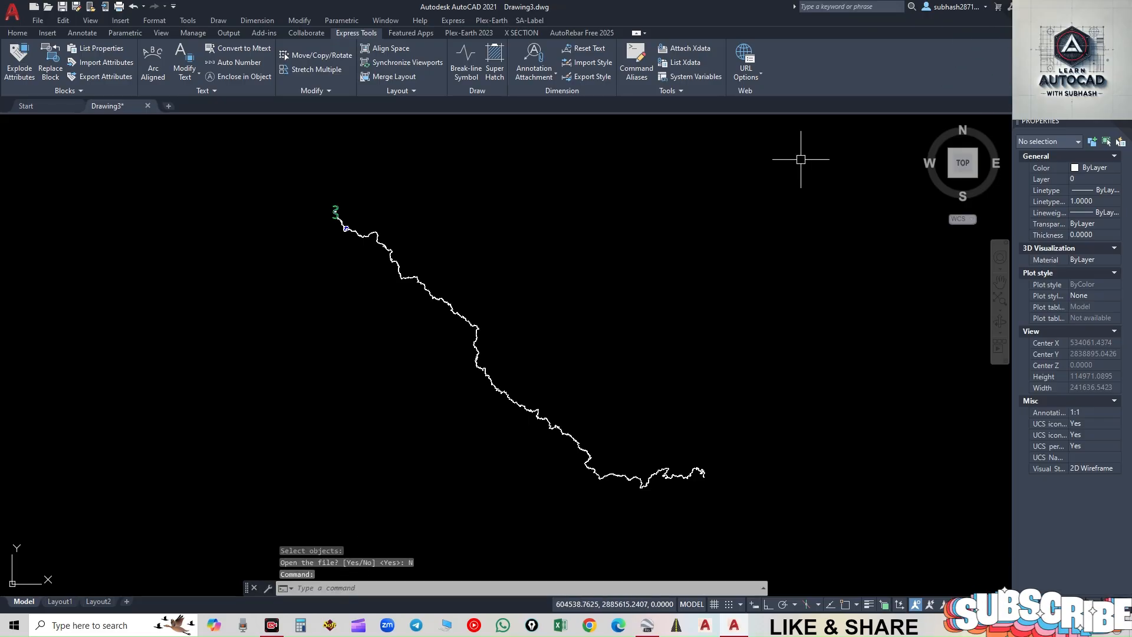
- Switch to Google Earth Pro and hide FARSI JHEEL, ALAWAL JHEEL, karmon JHEEL and Sasur Khaderi River-1
key("alt+Tab")
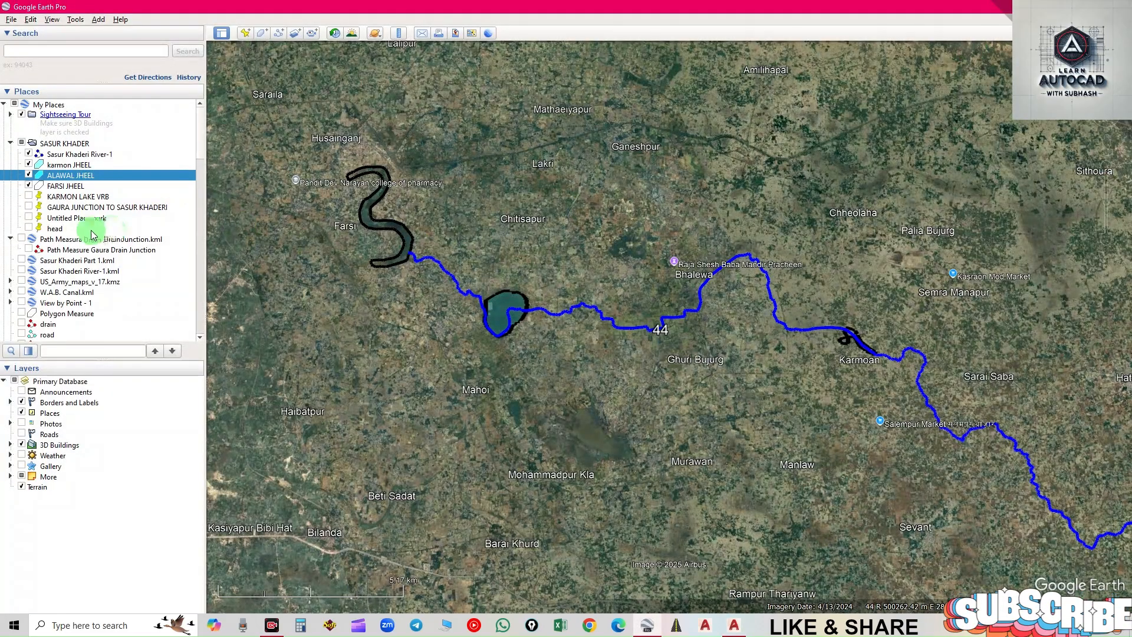
left_click(29, 186)
left_click(29, 175)
left_click(29, 165)
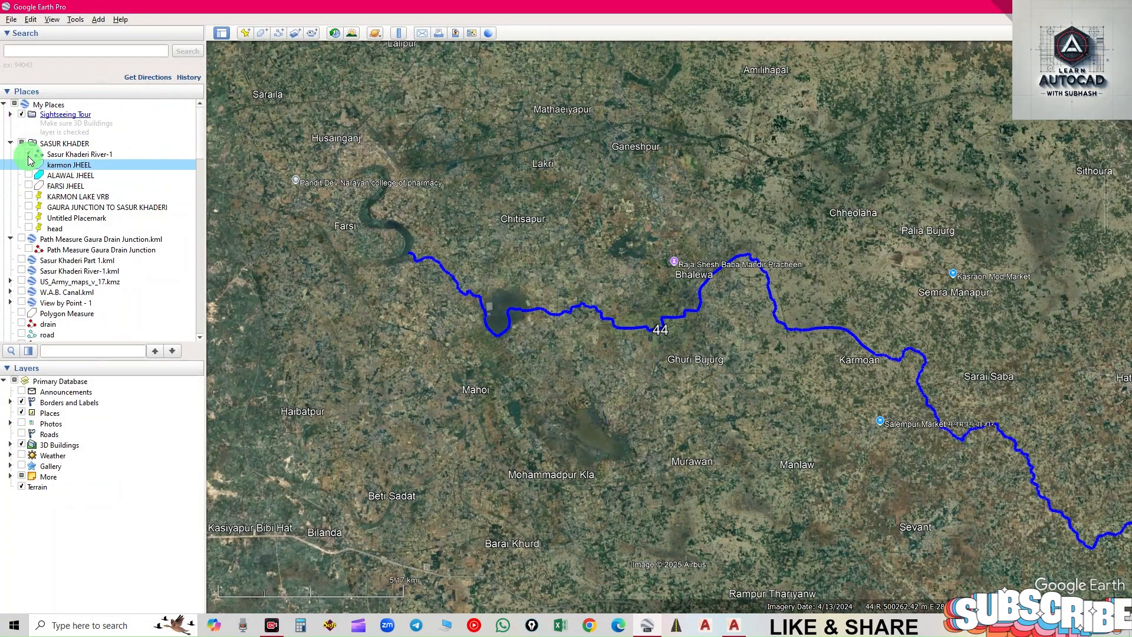
left_click(29, 154)
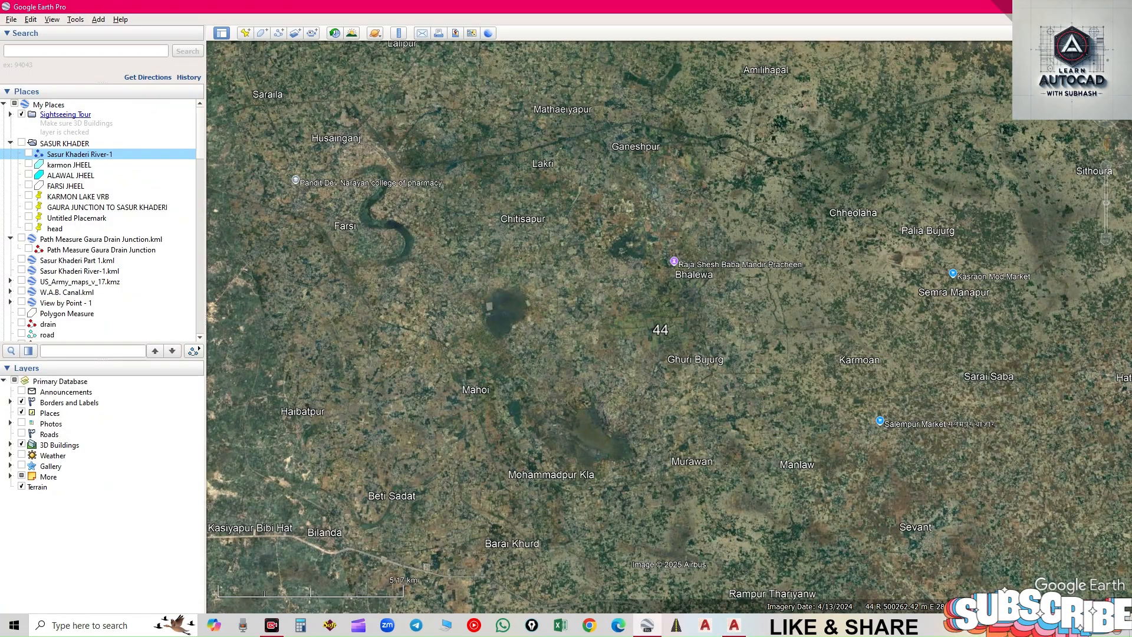
- Go to the desktop, move the SK1 KML file to a clear spot and open it in Google Earth Pro
left_click(1063, 7)
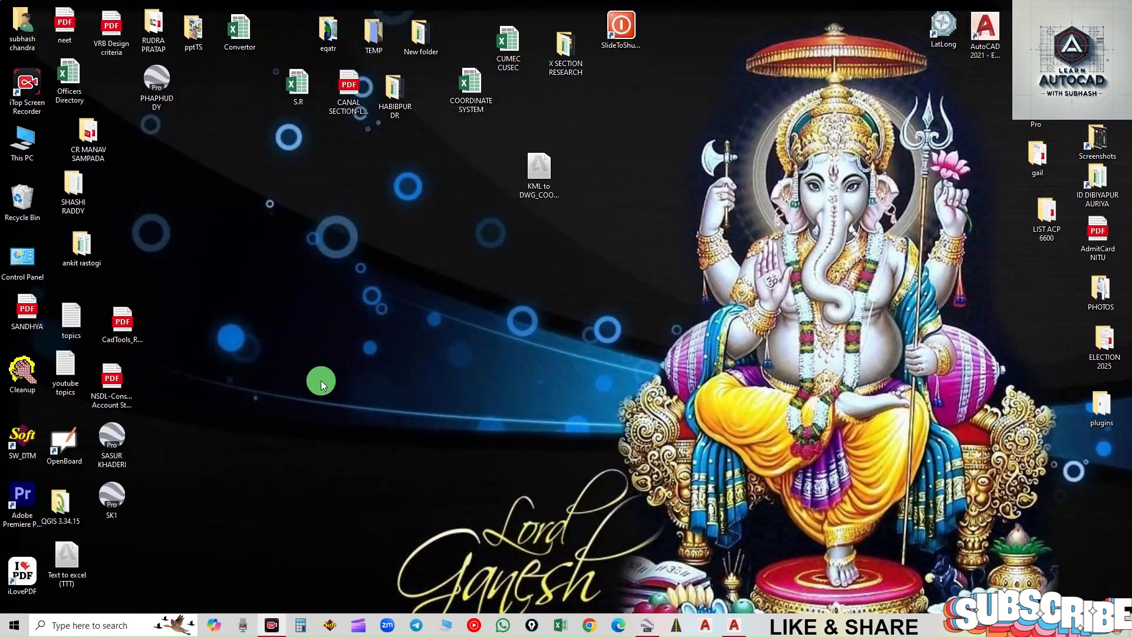
left_click_drag(117, 490, 404, 385)
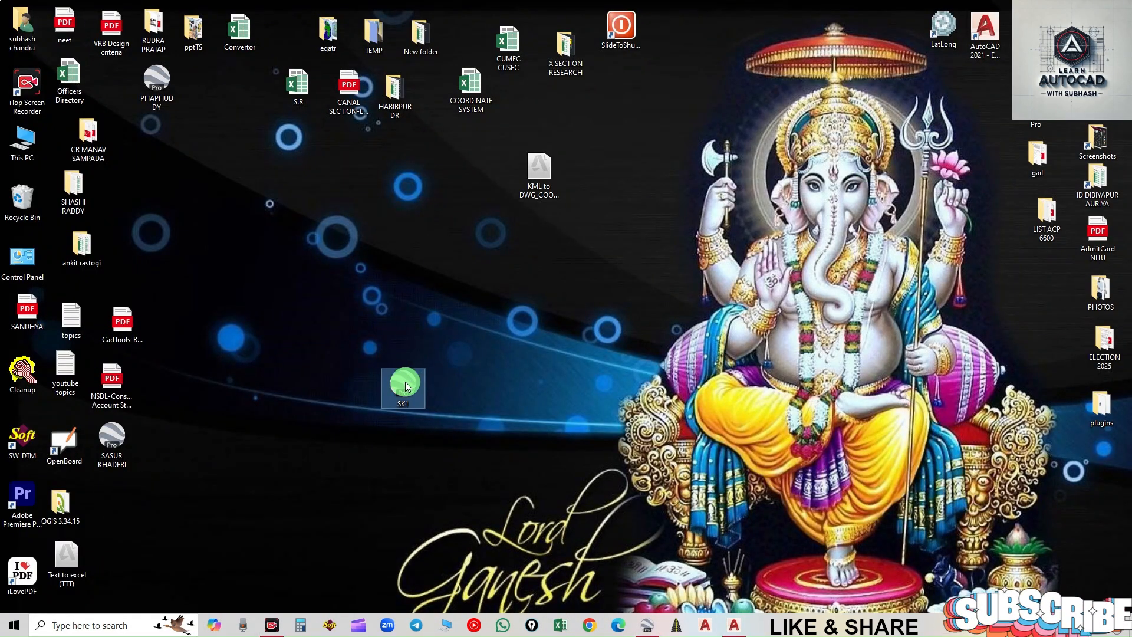
double_click(404, 386)
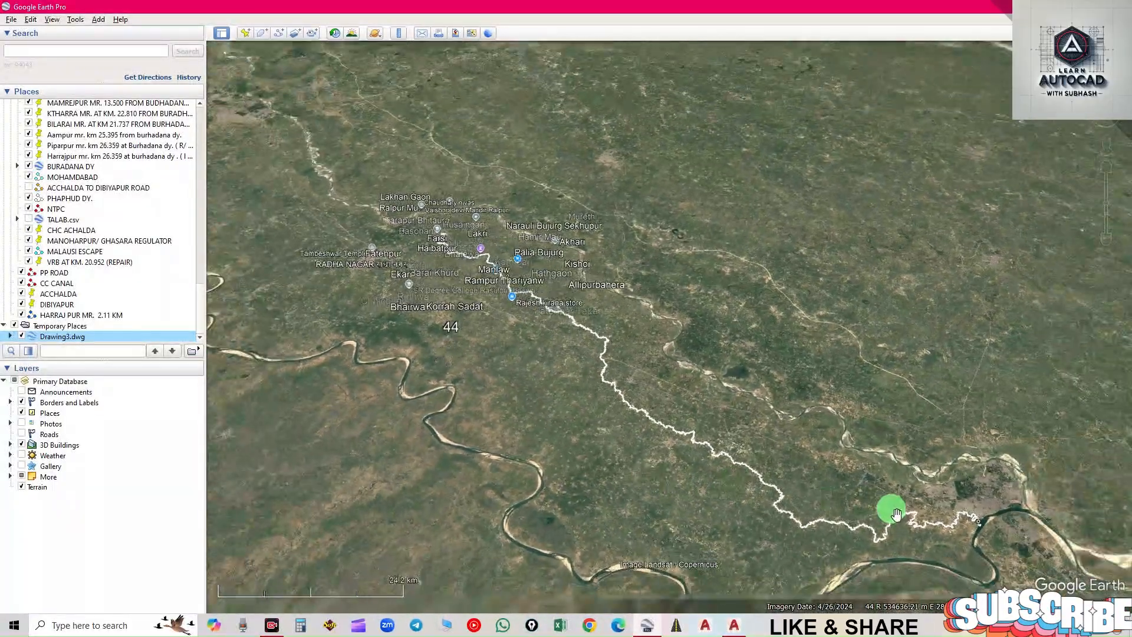
- Inspect the exported OUTFALL YAMUNA RIVER label and the river's chainage marks from 0 to about 2800 against the satellite imagery
scroll(977, 525, "up", 5)
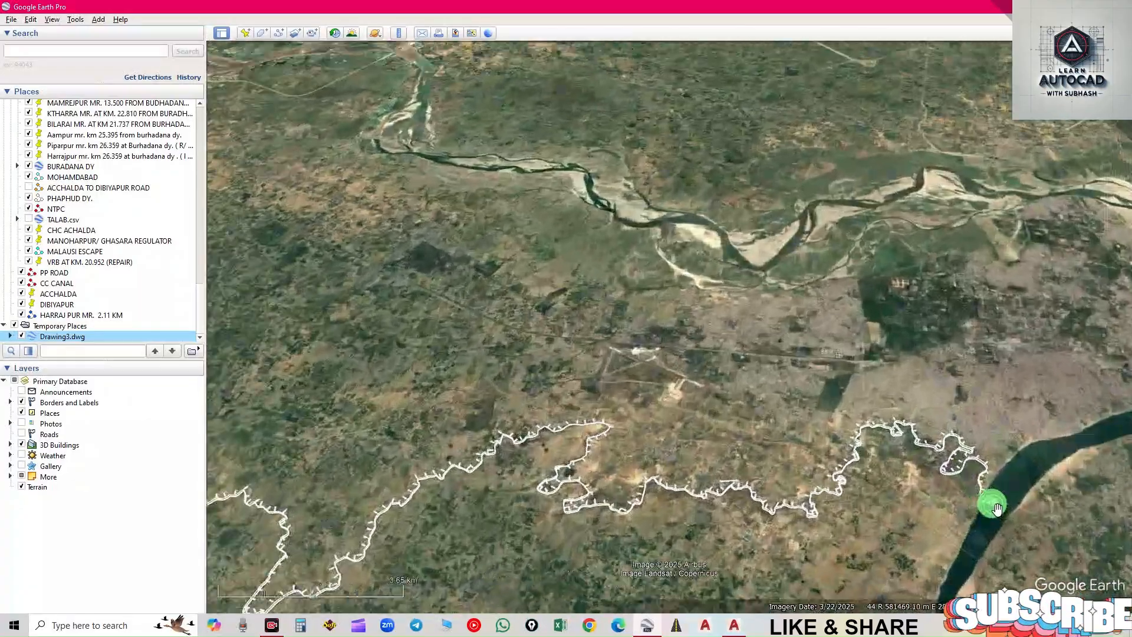
scroll(990, 502, "up", 4)
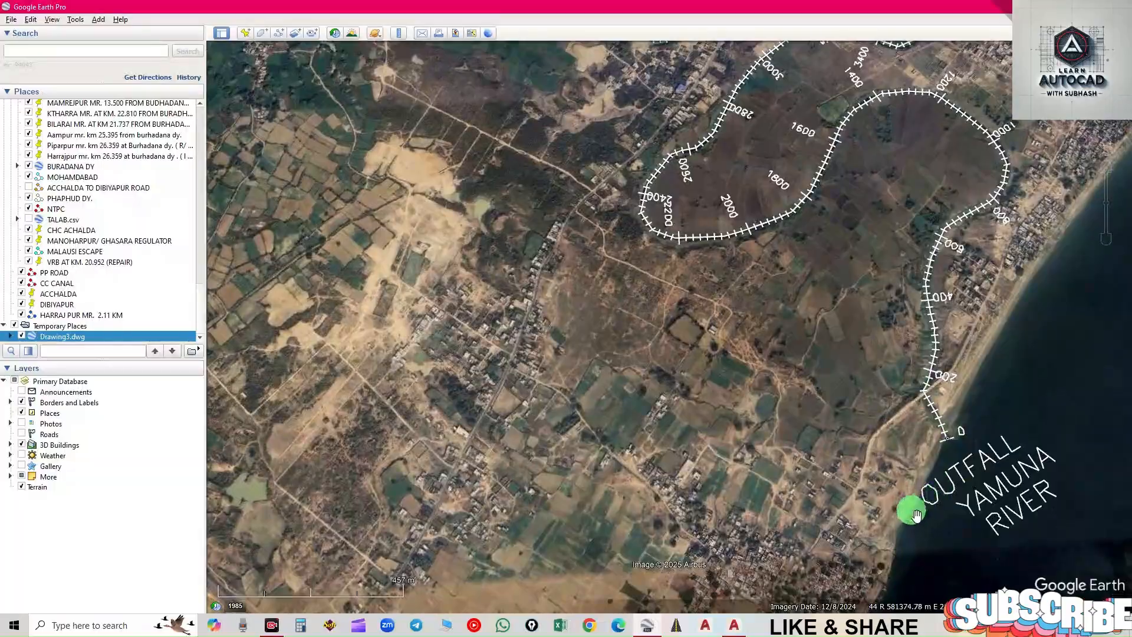
scroll(946, 437, "up", 3)
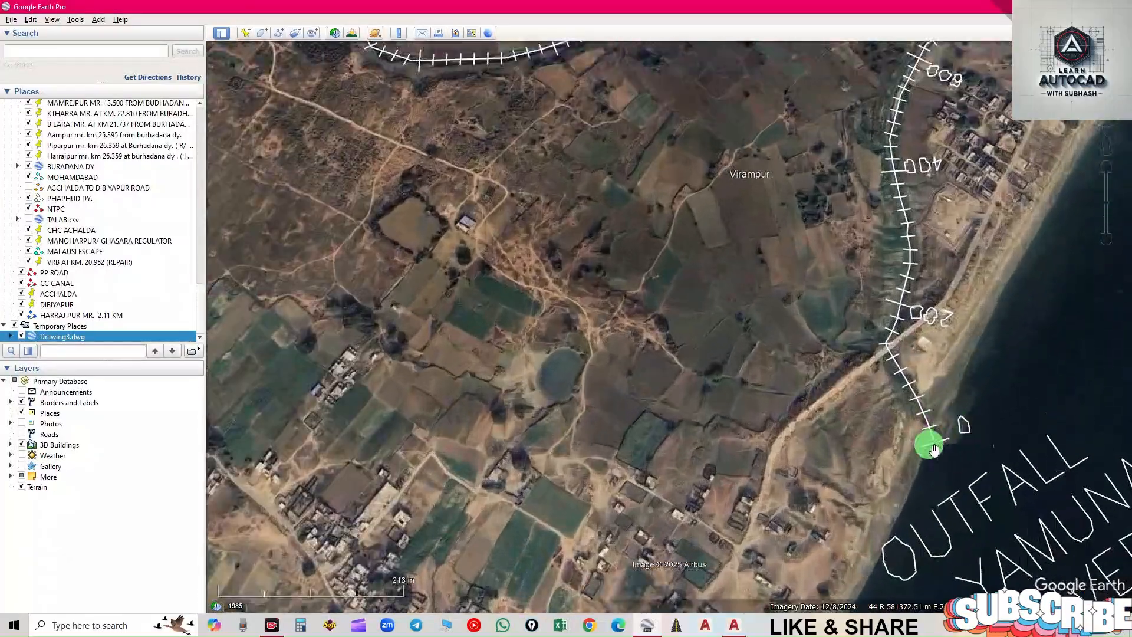
left_click_drag(864, 242, 924, 459)
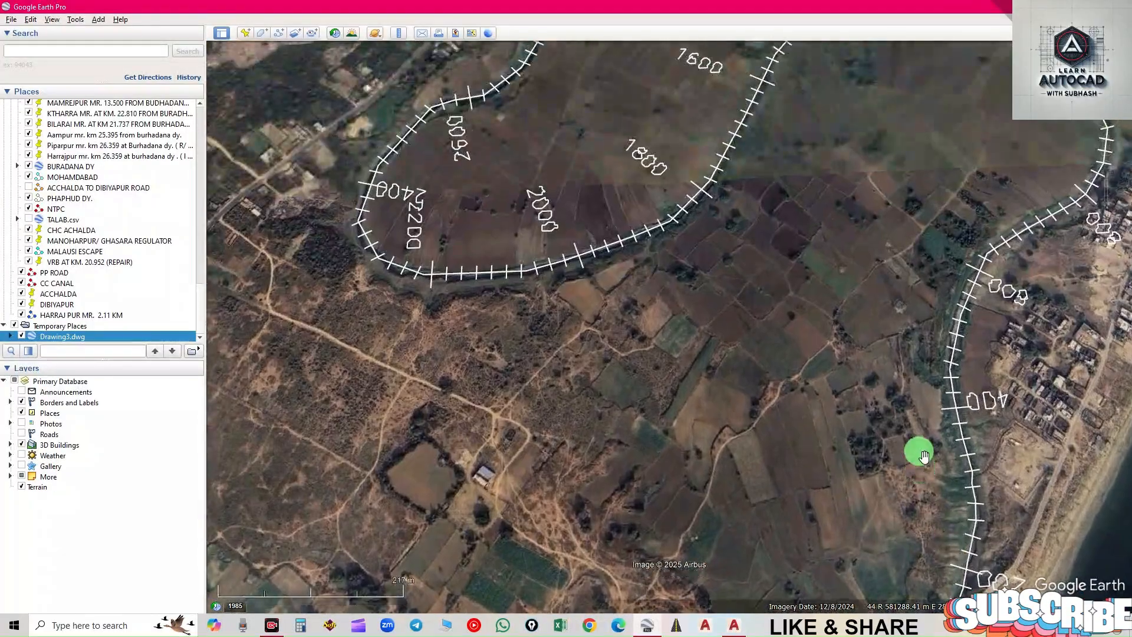
scroll(911, 415, "down", 1)
left_click_drag(939, 218, 957, 330)
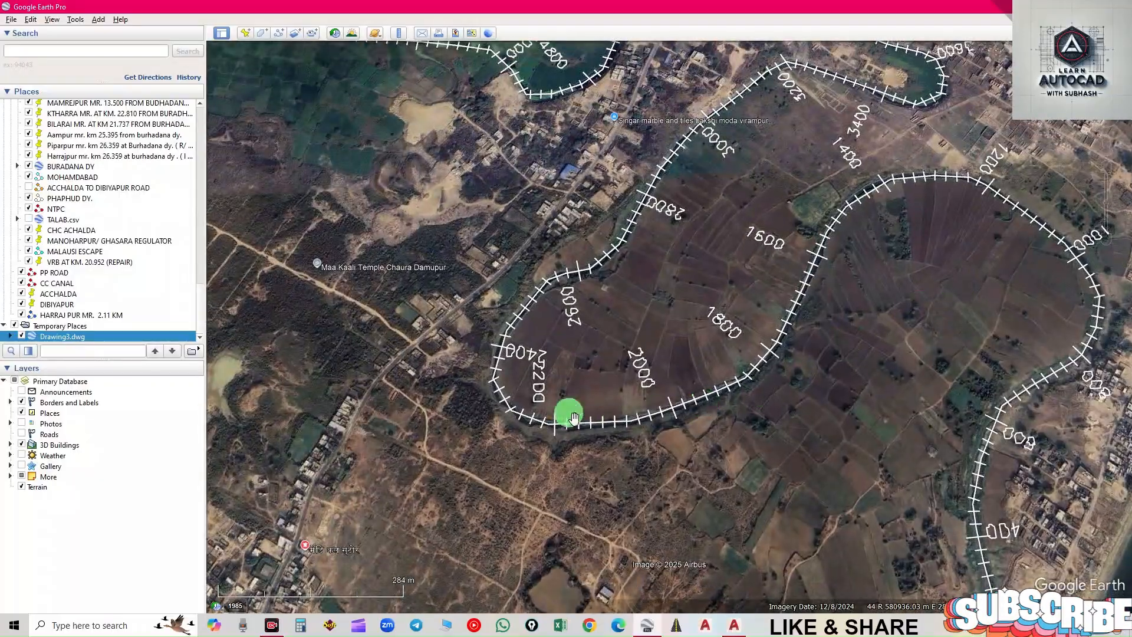
scroll(500, 399, "up", 1)
scroll(500, 399, "up", 2)
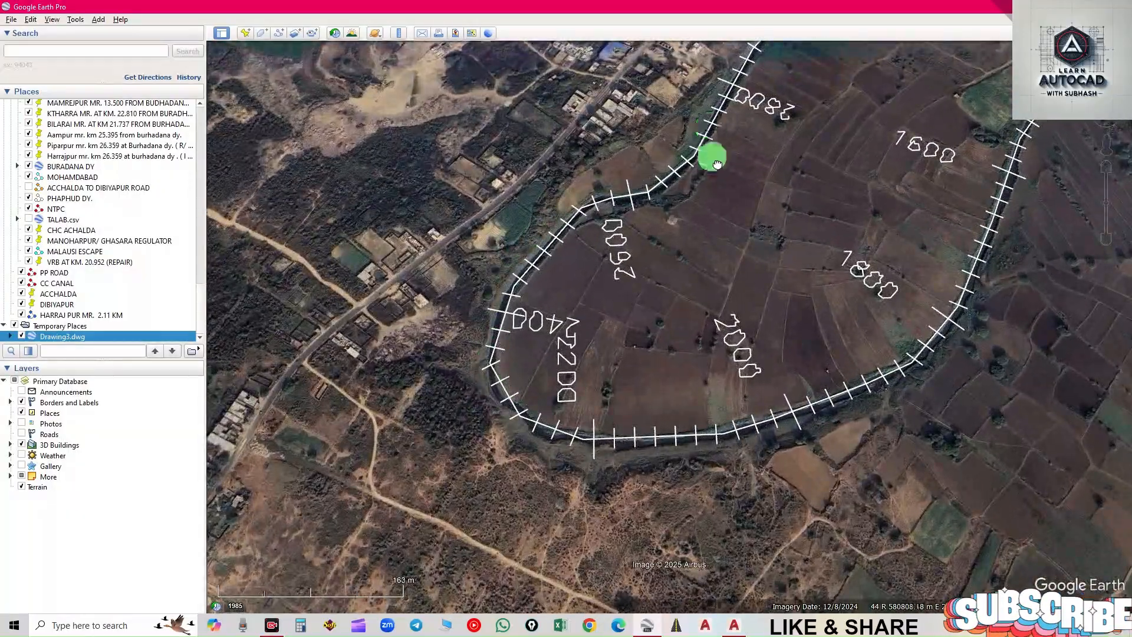
left_click_drag(717, 164, 801, 386)
- Inspect the river's alignment and chainage marks from about 2800 to the road crossing near 15600 and the SASURKHADERI RIVER NO 1 label
scroll(807, 382, "down", 4)
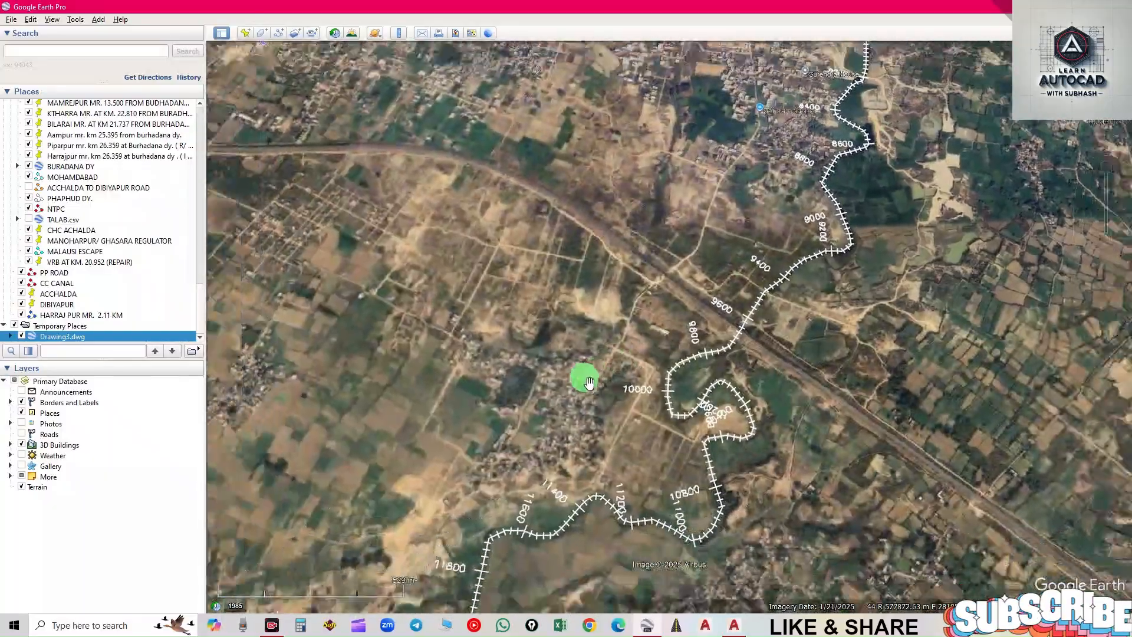
scroll(590, 384, "down", 1)
left_click_drag(503, 479, 713, 286)
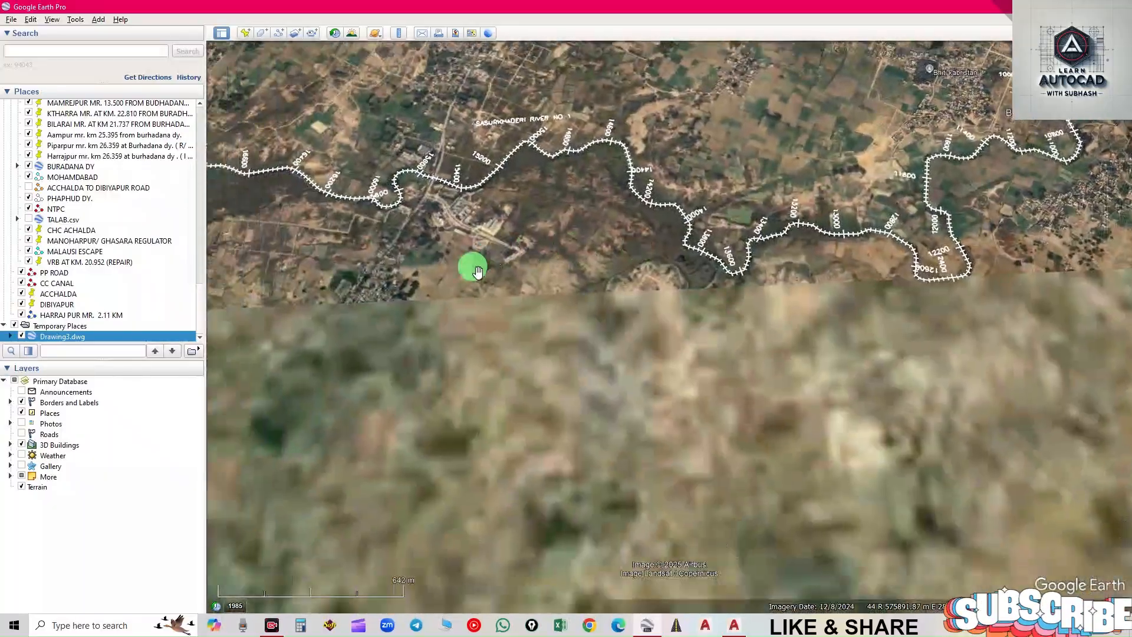
left_click_drag(474, 266, 645, 389)
scroll(589, 274, "up", 5)
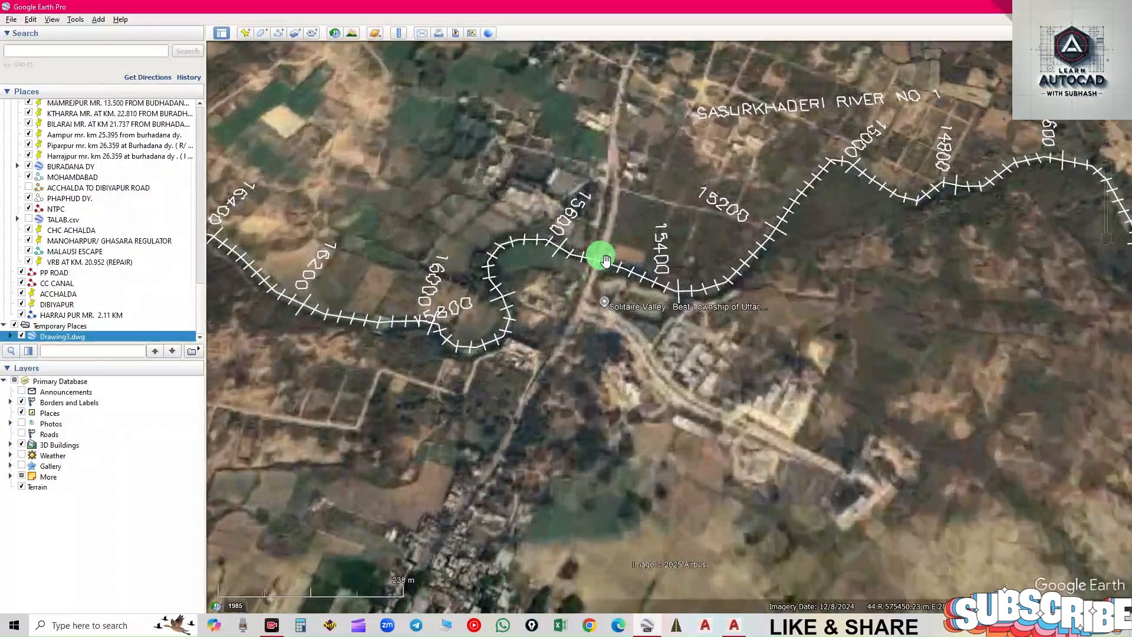
scroll(602, 262, "up", 3)
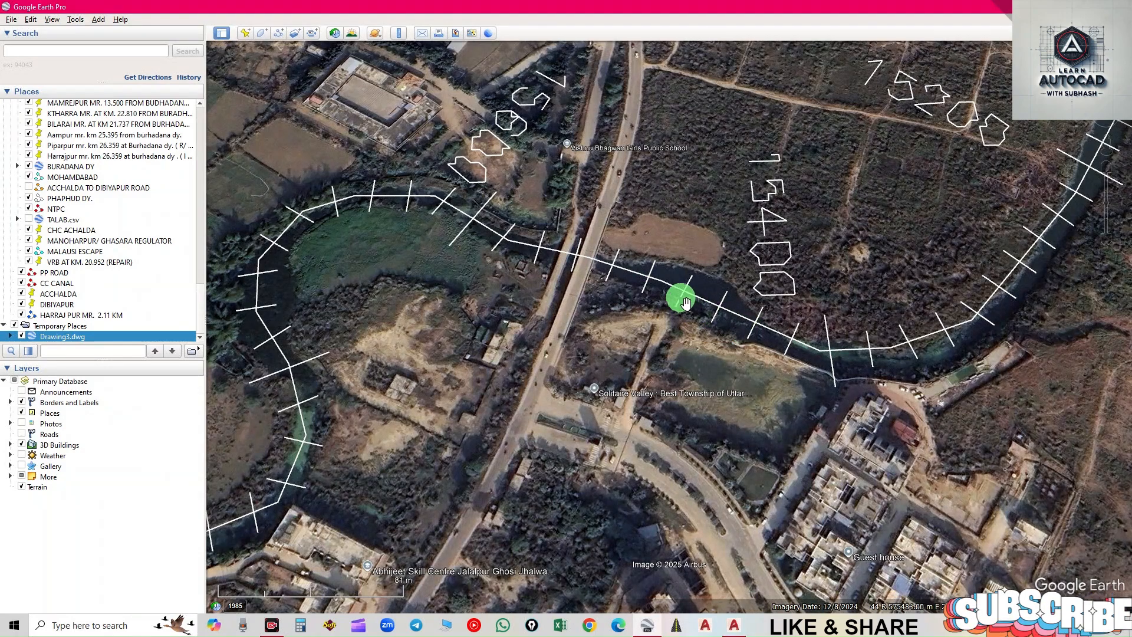
left_click_drag(551, 240, 564, 290)
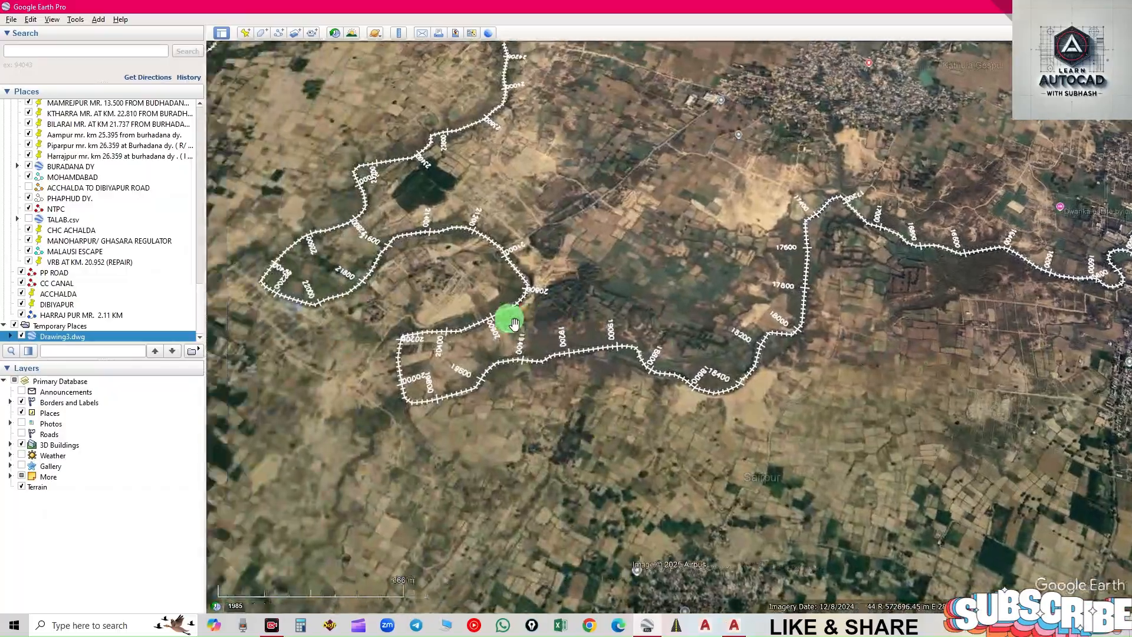
- Follow the river upstream to KARMON JHEEL and examine the lake outline and the chainage marks around 187000
scroll(557, 323, "down", 2)
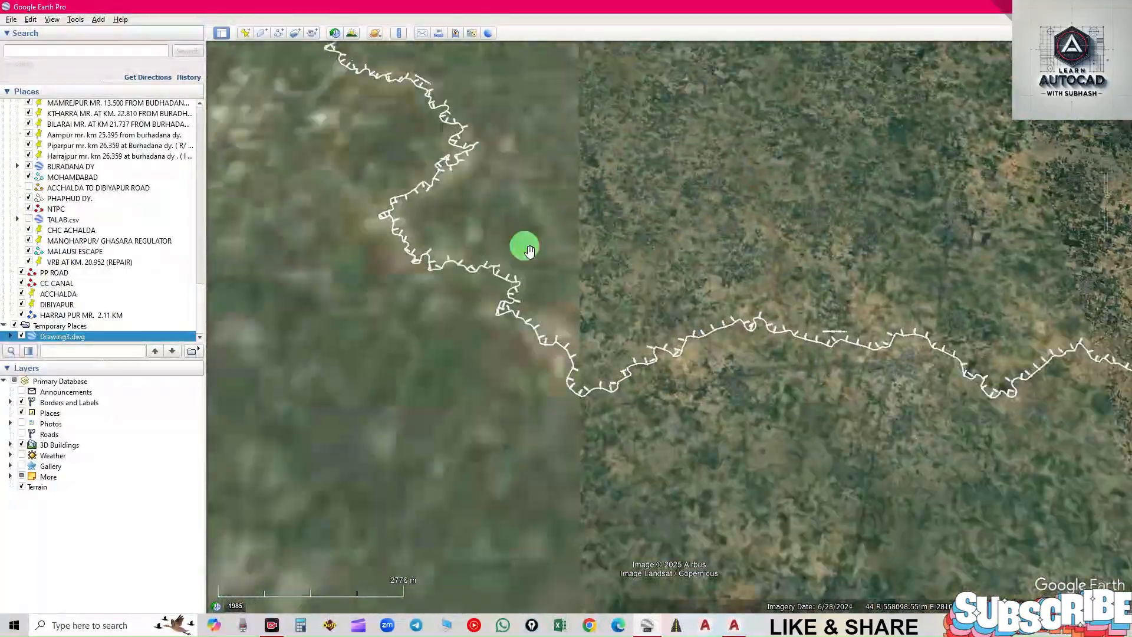
left_click_drag(529, 251, 637, 394)
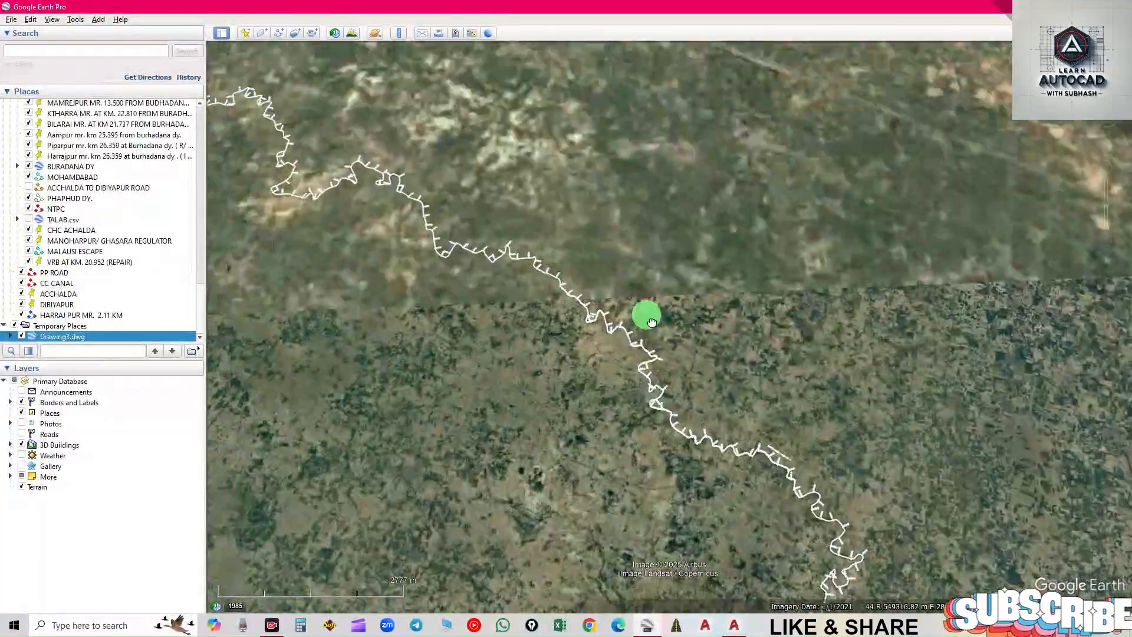
left_click_drag(651, 322, 501, 259)
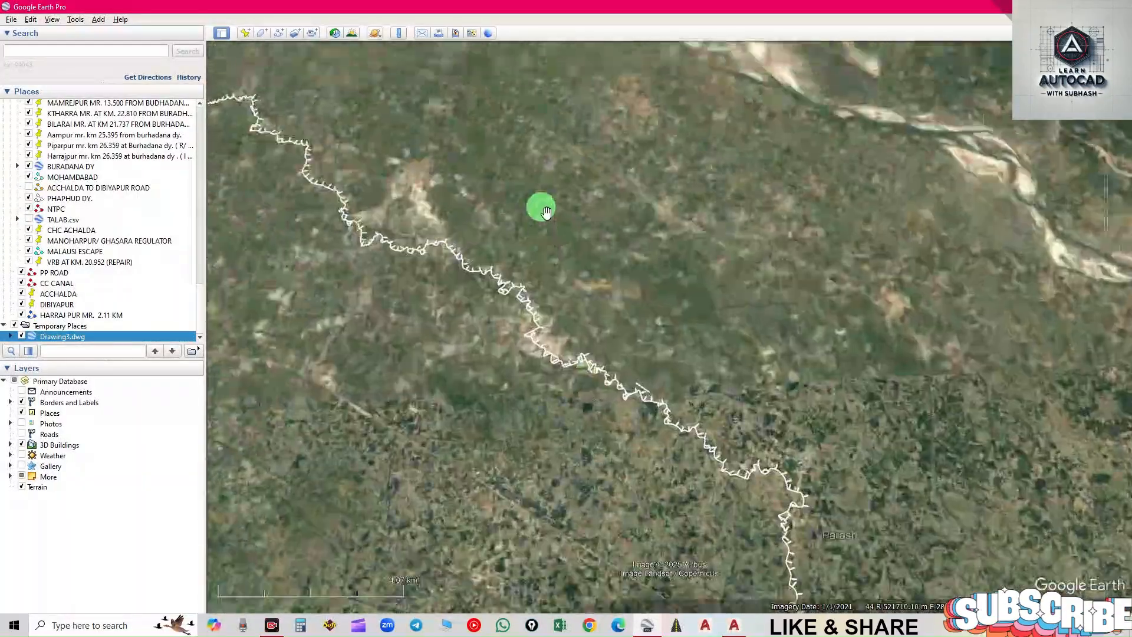
left_click_drag(546, 212, 807, 415)
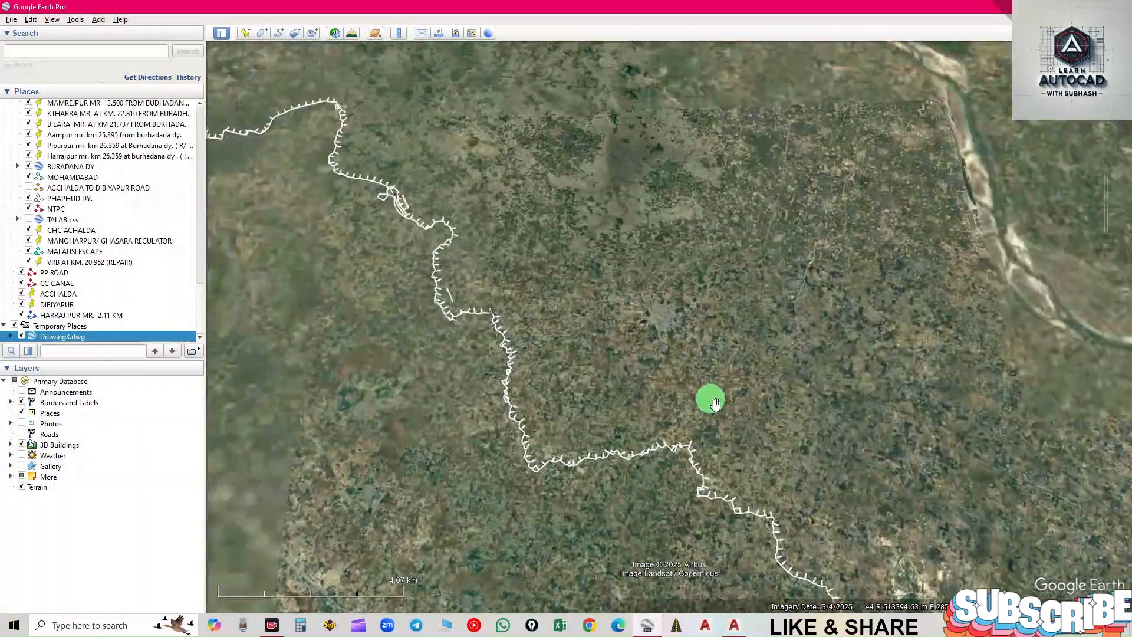
left_click_drag(714, 403, 519, 244)
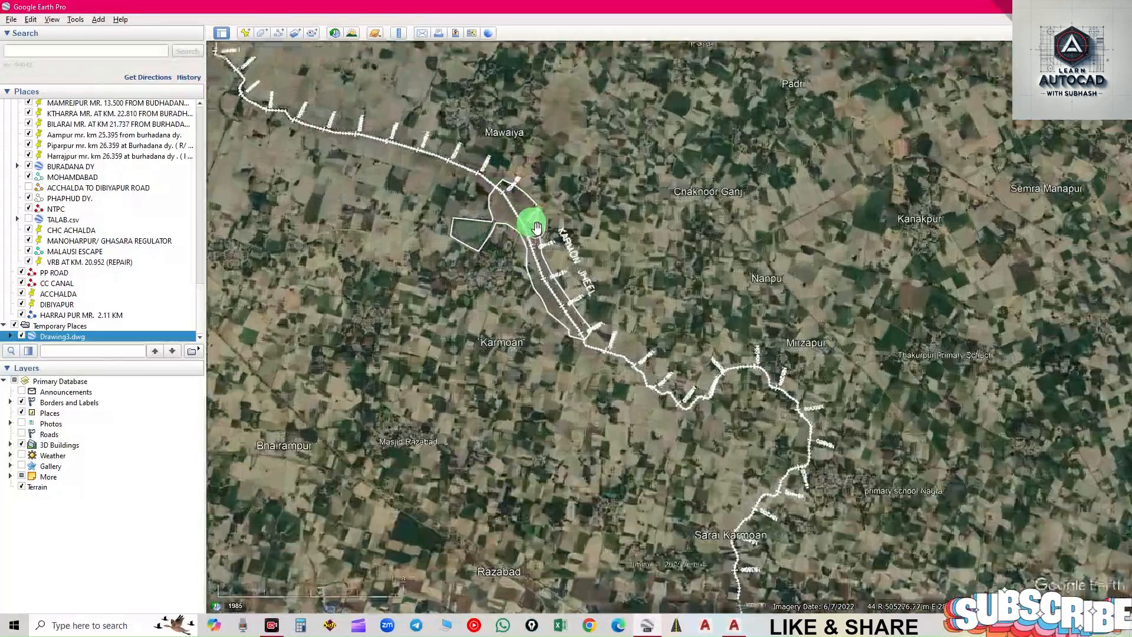
scroll(533, 233, "up", 3)
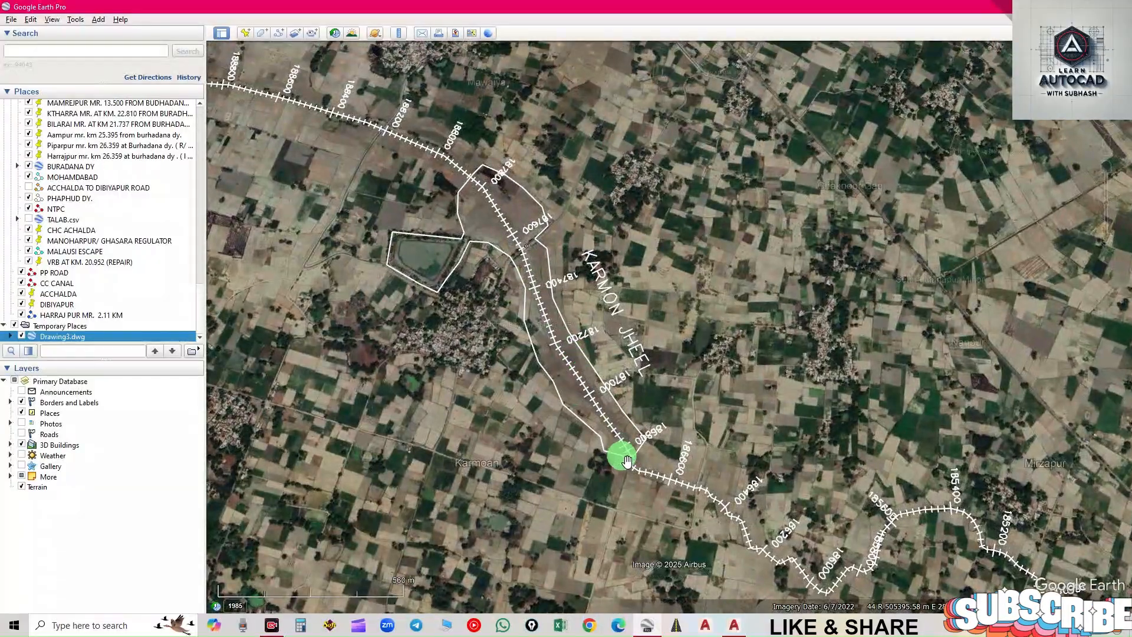
scroll(627, 460, "up", 2)
scroll(673, 433, "up", 2)
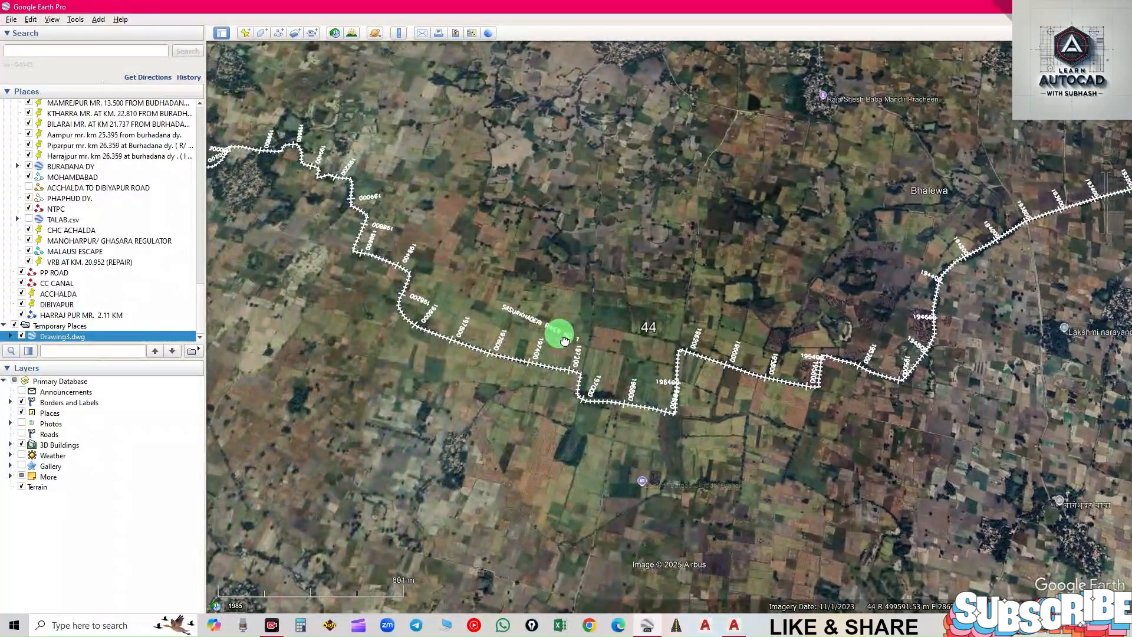
- Follow the river past ALAWAL JHEEL to its upstream end and examine the FARSI JHEEL outline and label
left_click_drag(564, 340, 627, 373)
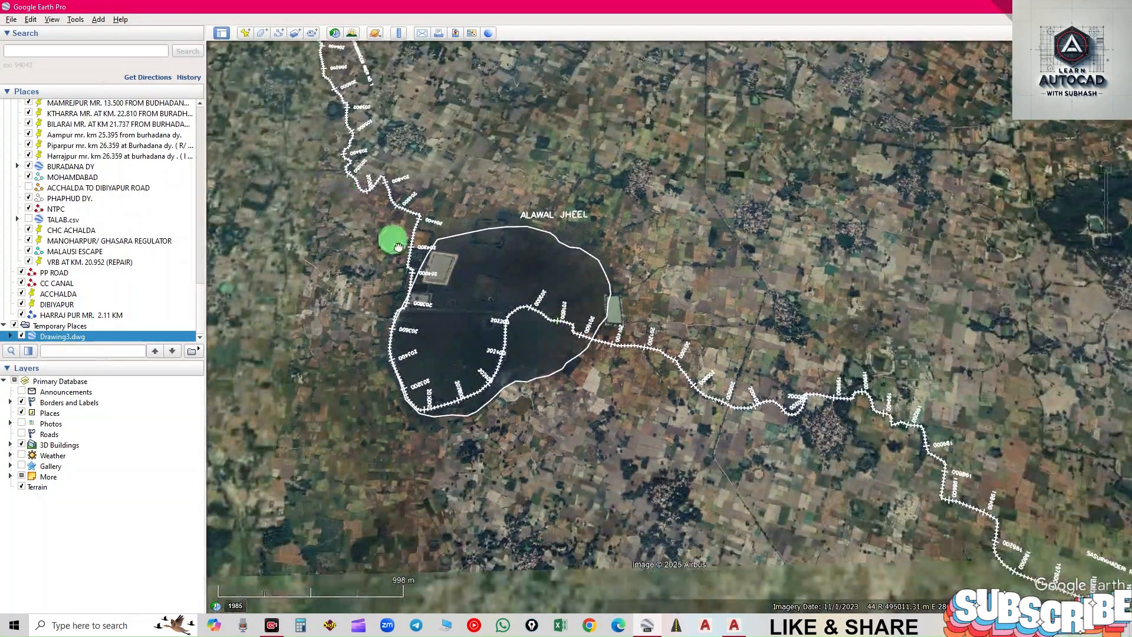
left_click_drag(399, 246, 666, 418)
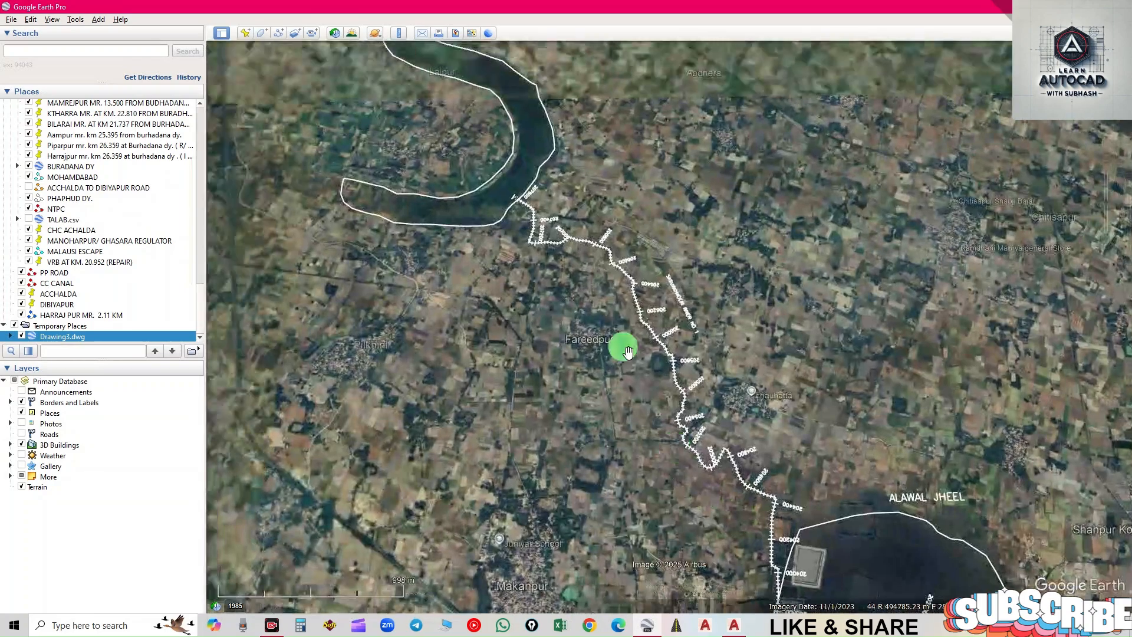
left_click_drag(543, 235, 558, 273)
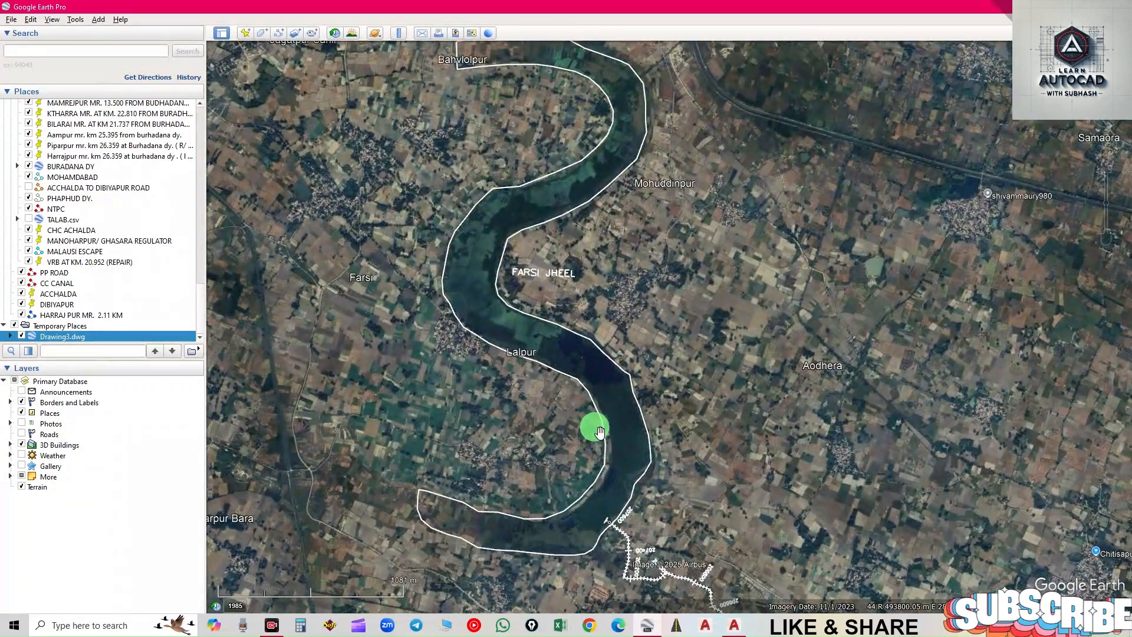
scroll(465, 303, "down", 1)
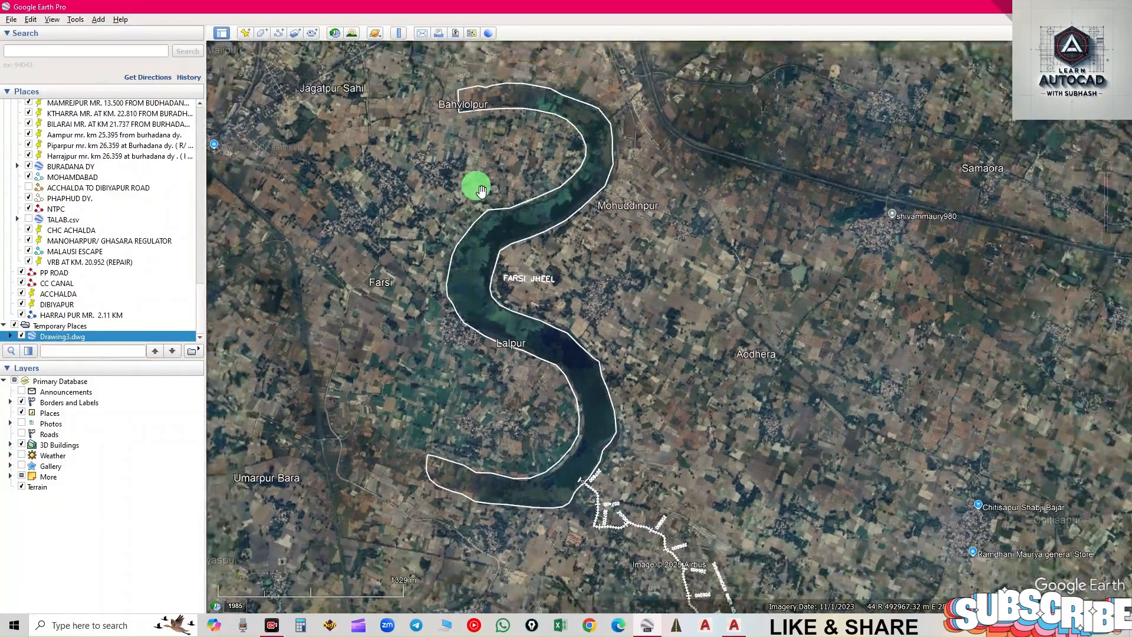
scroll(417, 262, "down", 1)
- Review the chainage marks from FARSI JHEEL back to ALAWAL JHEEL and the river's path through that lake
left_click_drag(613, 457, 500, 274)
scroll(536, 409, "up", 2)
scroll(537, 409, "up", 1)
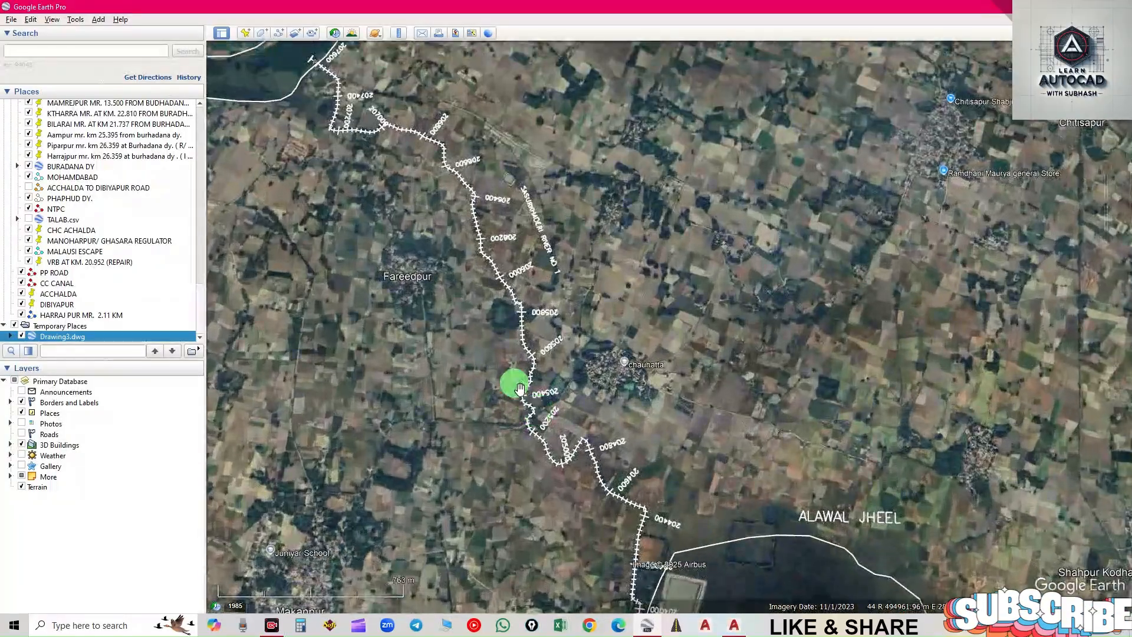
left_click_drag(628, 455, 541, 309)
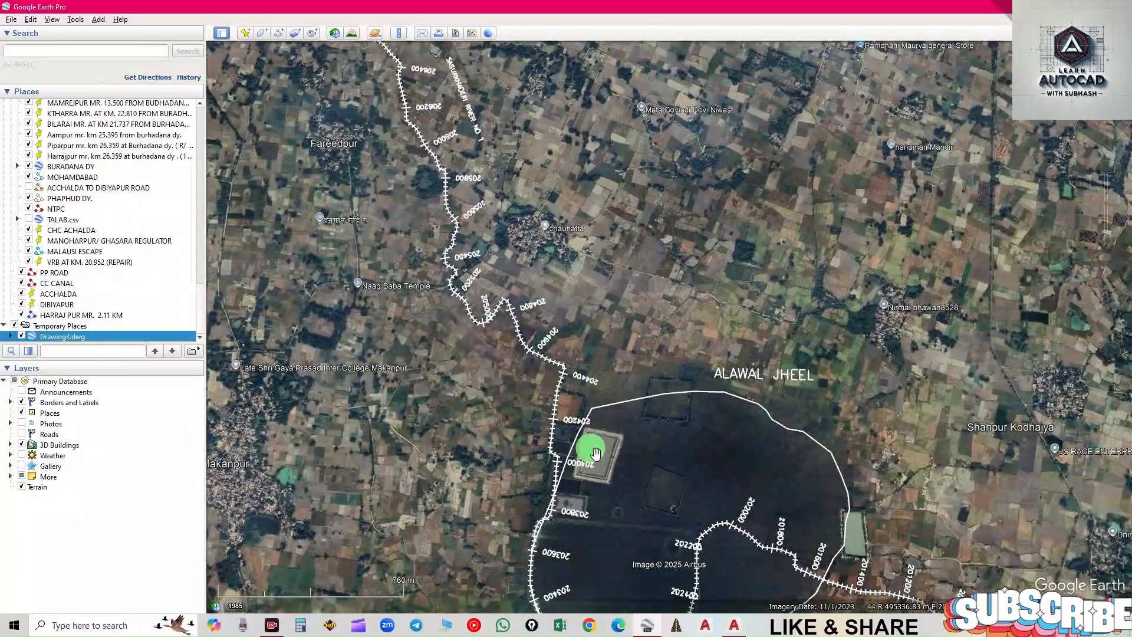
left_click_drag(640, 478, 538, 328)
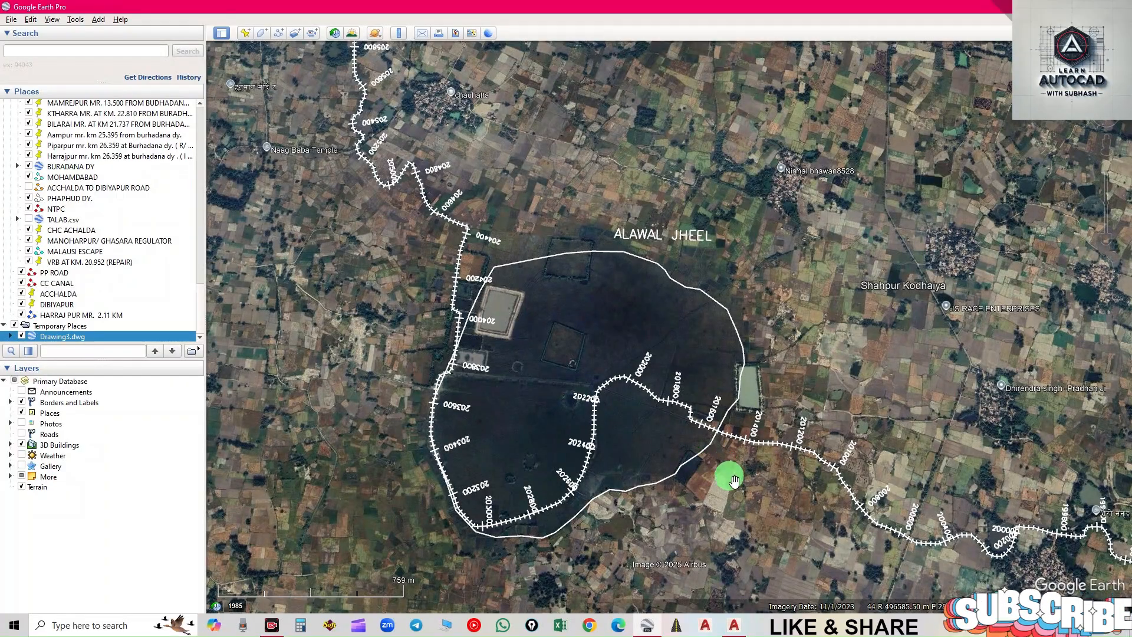
scroll(459, 432, "down", 1)
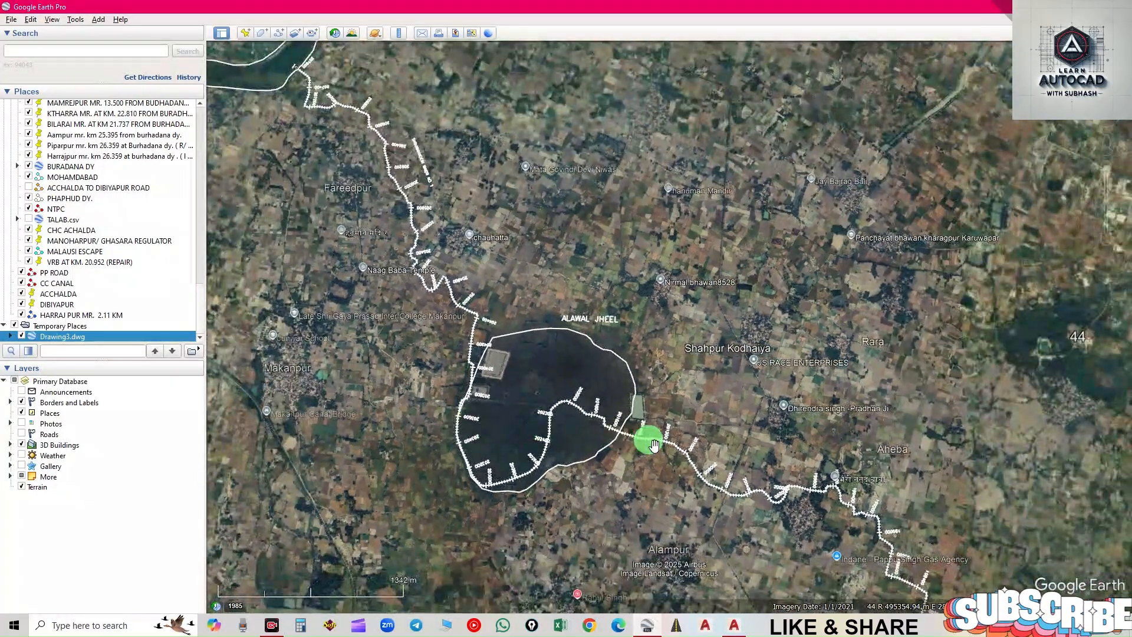
left_click_drag(647, 438, 578, 367)
scroll(628, 425, "up", 2)
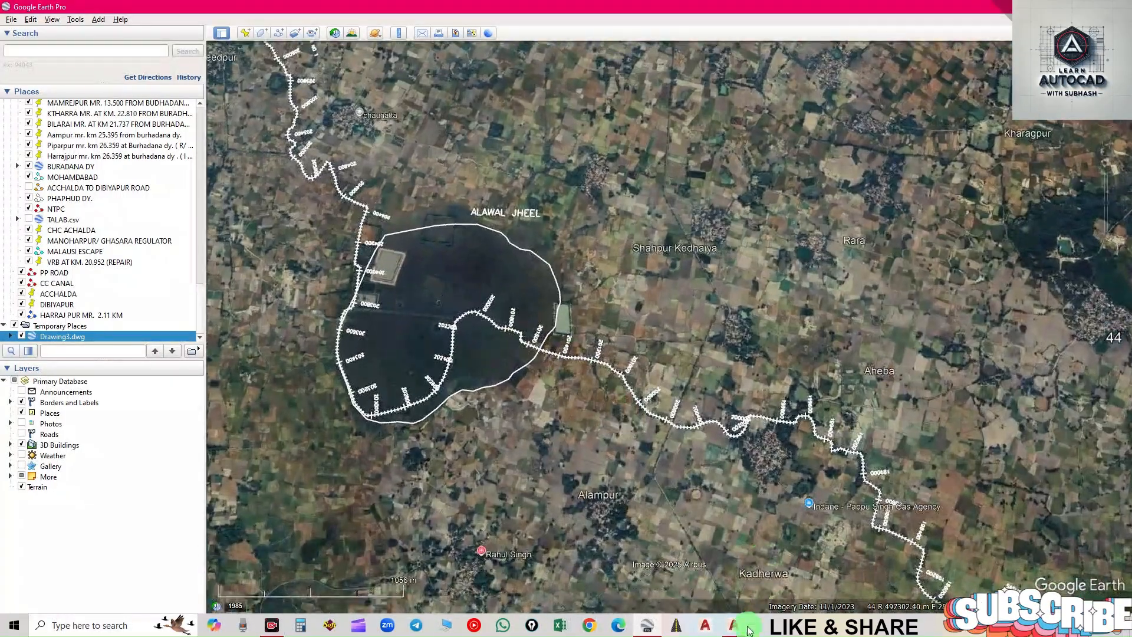
- Switch to AutoCAD and view the course of the river in Drawing3
left_click(740, 628)
scroll(584, 411, "up", 10)
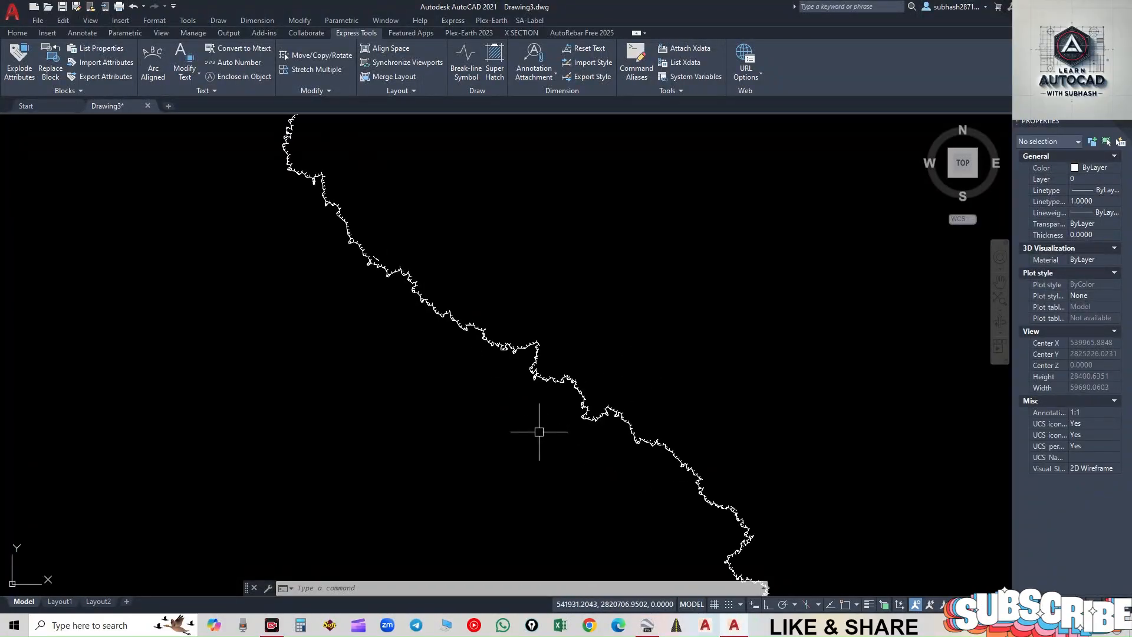
scroll(440, 391, "down", 8)
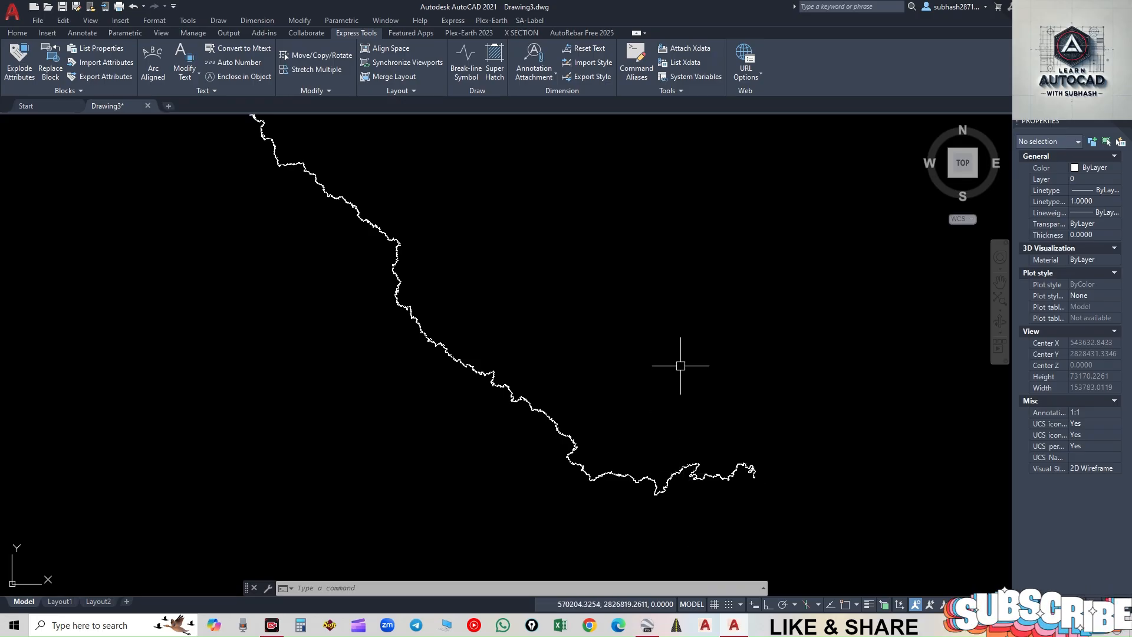
- Switch back to Google Earth Pro and examine the river's chainage marks where it crosses the ALAWAL JHEEL outline near 201600
left_click(647, 624)
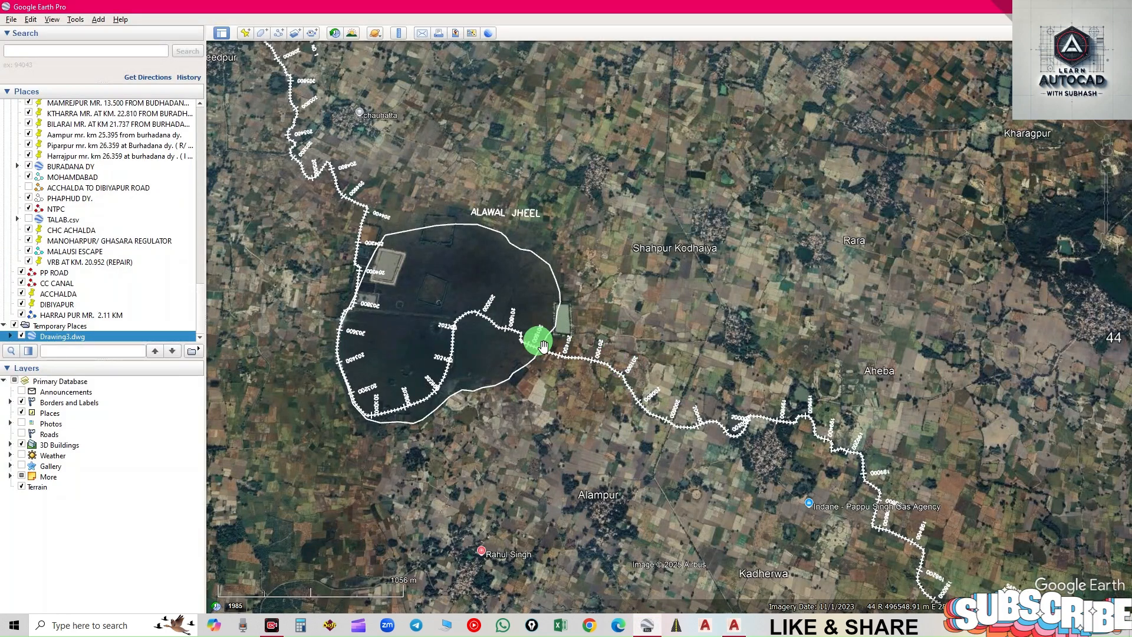
left_click_drag(543, 345, 656, 390)
scroll(587, 374, "up", 2)
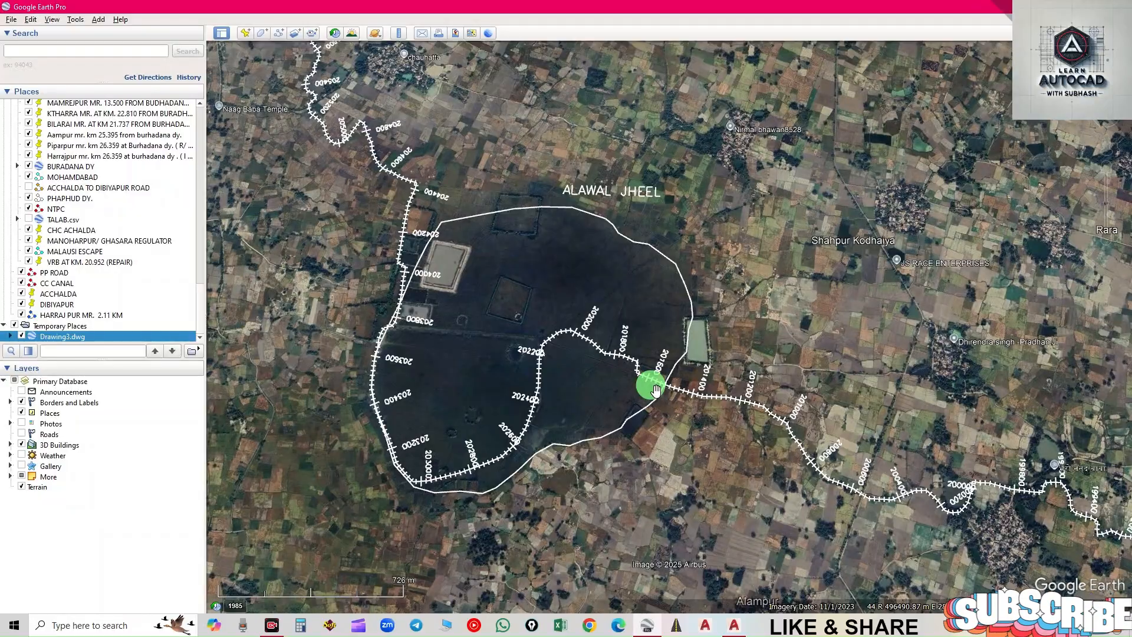